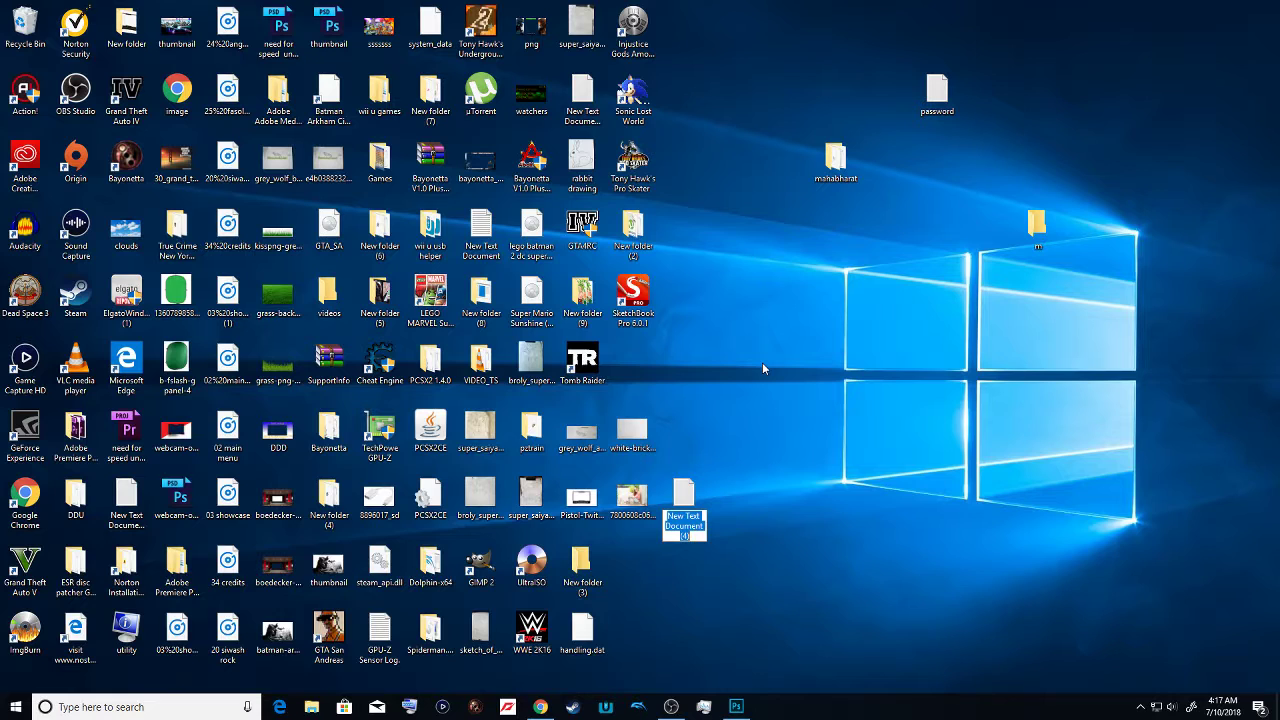
Keep the new desktop text document's default name and open the file in Notepad
{"action": "key", "text": "Return"}
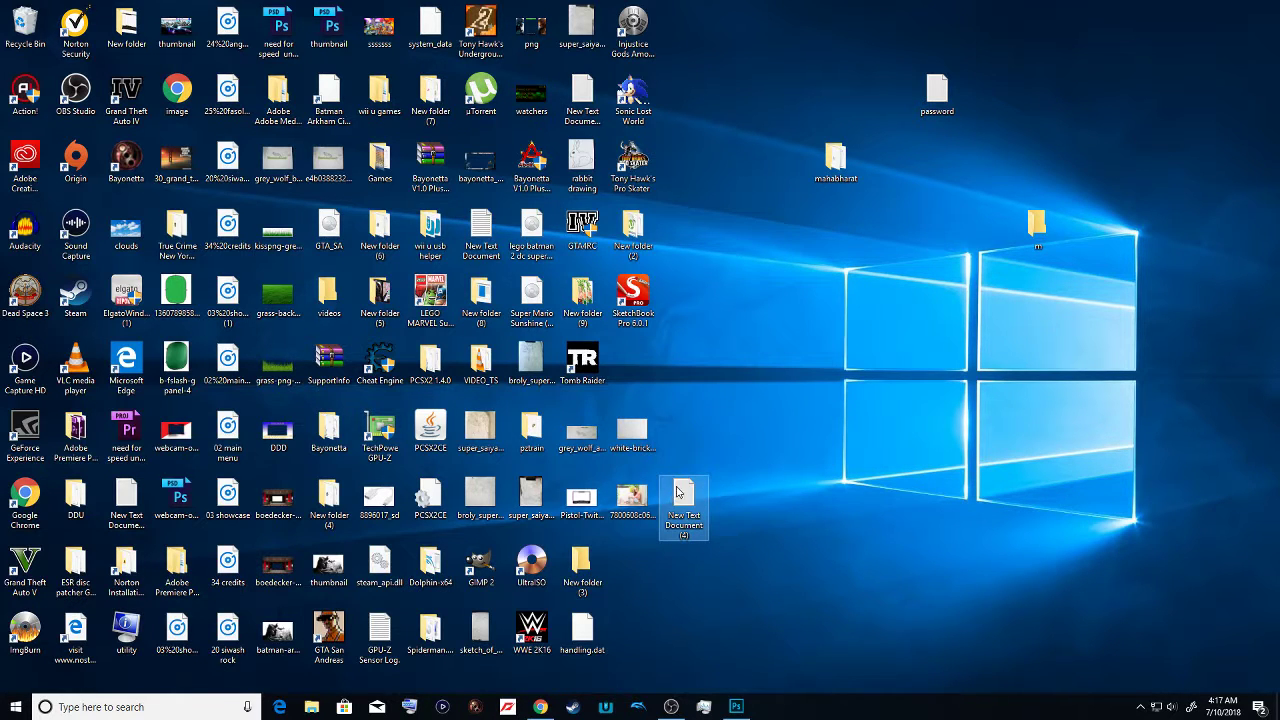
{"action": "left_click", "coordinate": [594, 336]}
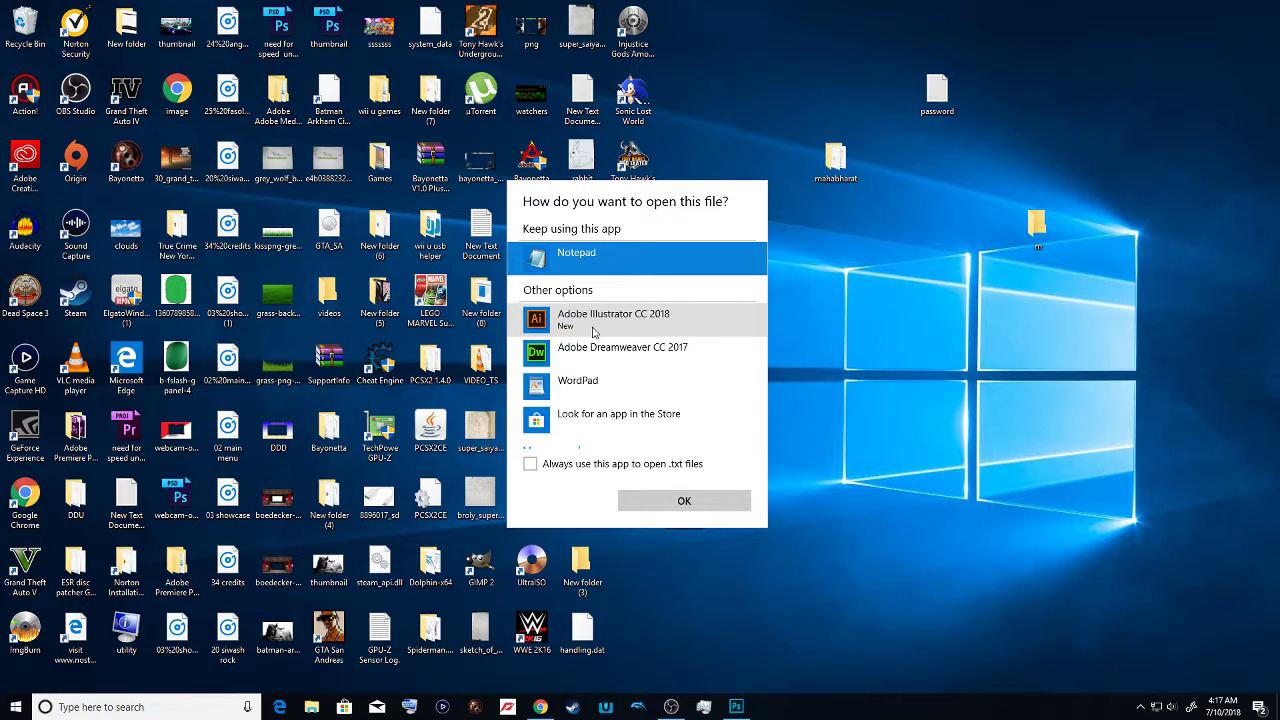
{"action": "left_click", "coordinate": [684, 503]}
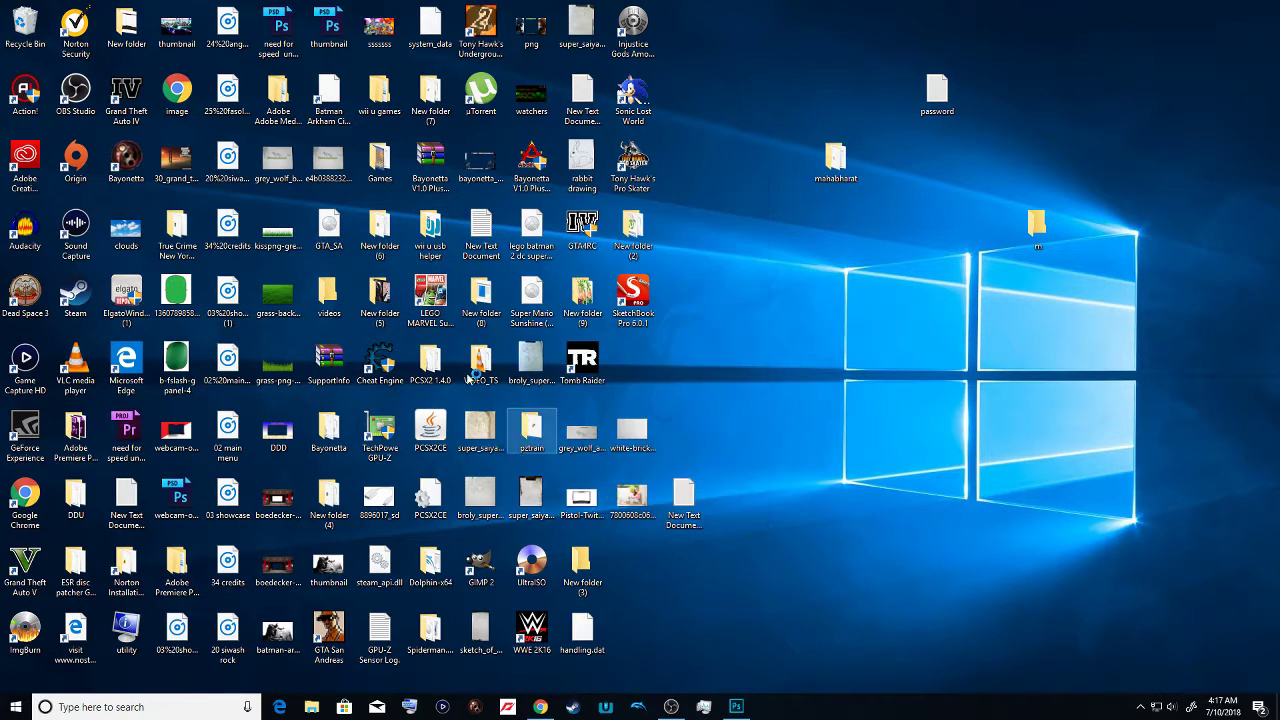
{"action": "left_click", "coordinate": [966, 276]}
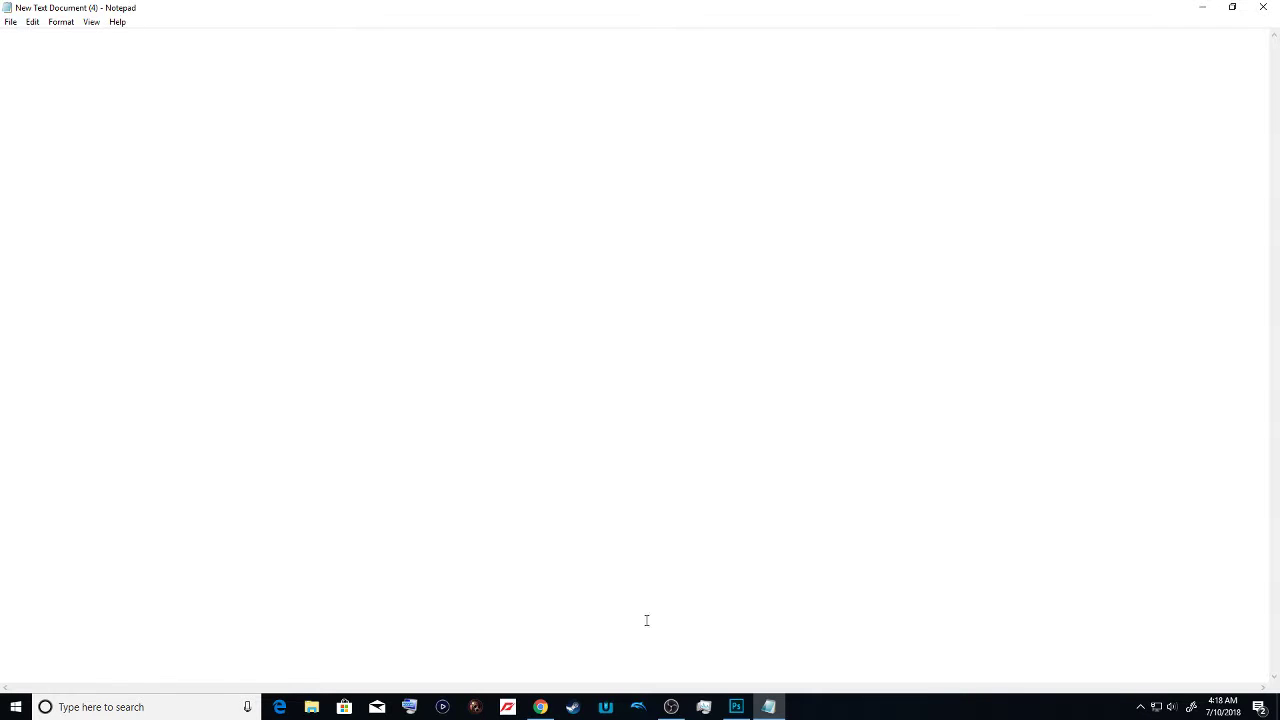
{"action": "left_click", "coordinate": [671, 707]}
{"action": "left_click", "coordinate": [671, 707]}
Write "hi guys" and, below it, a line introducing the presenter that ends with "here today sorry for the commentary"
{"action": "type", "text": "hi guy"}
{"action": "type", "text": "nit nln "}
{"action": "type", "text": "here tof"}
{"action": "type", "text": "ay is"}
{"action": "key", "text": "BackSpace"}
{"action": "key", "text": "BackSpace"}
{"action": "key", "text": "BackSpace"}
{"action": "key", "text": "BackSpace"}
{"action": "key", "text": "BackSpace"}
{"action": "type", "text": "ayt"}
{"action": "type", "text": " sorry fo"}
{"action": "type", "text": "r th"}
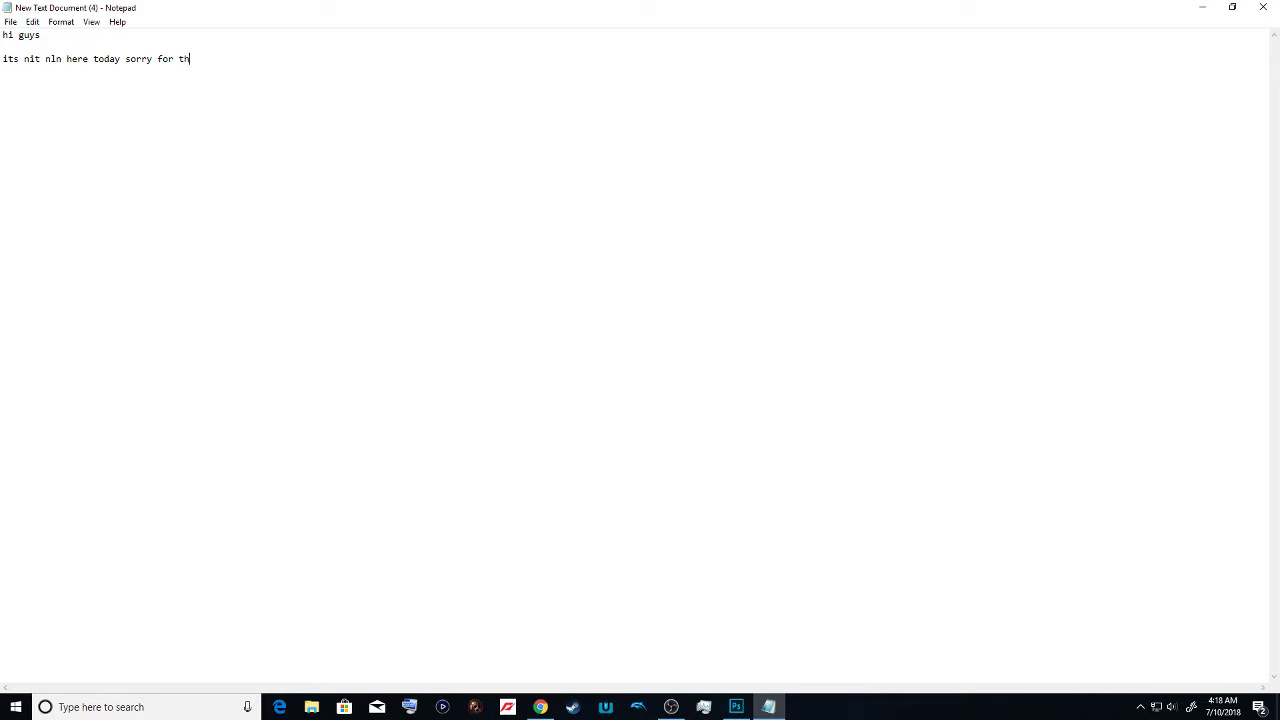
{"action": "type", "text": "e commentaryt"}
{"action": "key", "text": "BackSpace"}
Add the line "anyways so today i am going to show u guys how to selct the chacters and take out from the image so lets gets started."
{"action": "key", "text": "Return"}
{"action": "type", "text": "anyw"}
{"action": "key", "text": "BackSpace"}
{"action": "type", "text": "ways so tod"}
{"action": "key", "text": "BackSpace"}
{"action": "type", "text": "day i am going to s"}
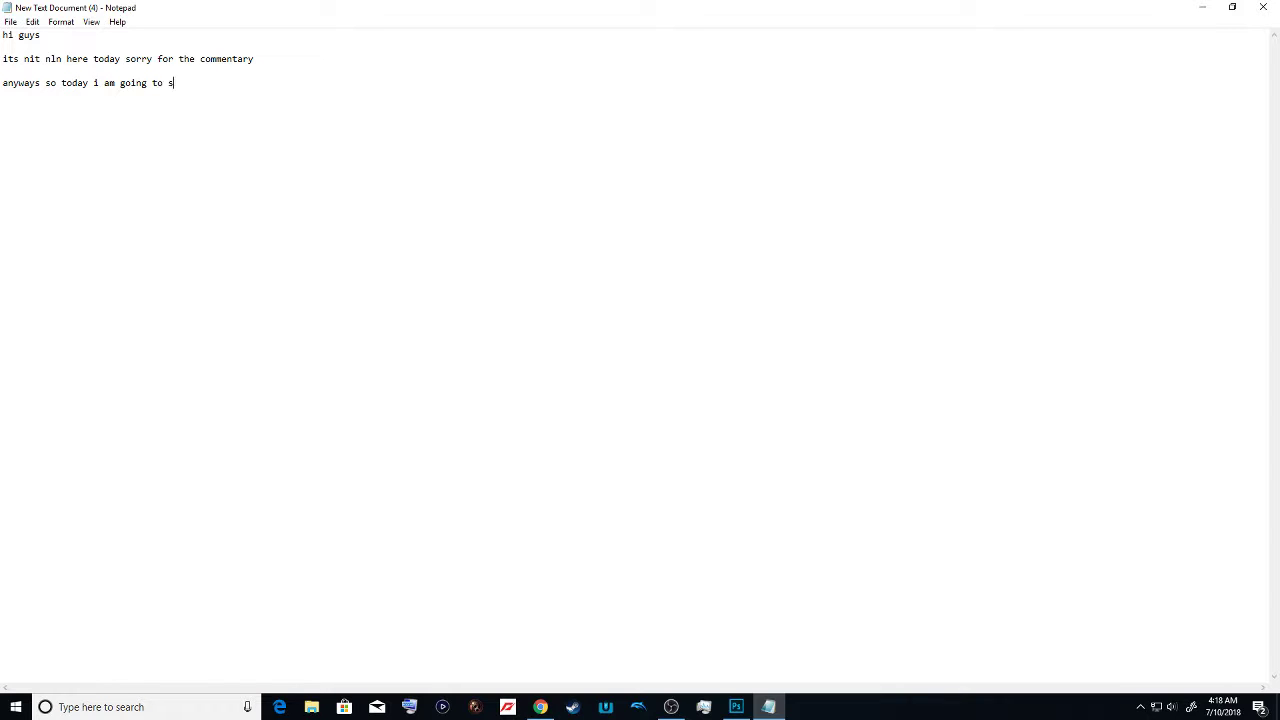
{"action": "type", "text": "how u guys how to selct the chacters and ta"}
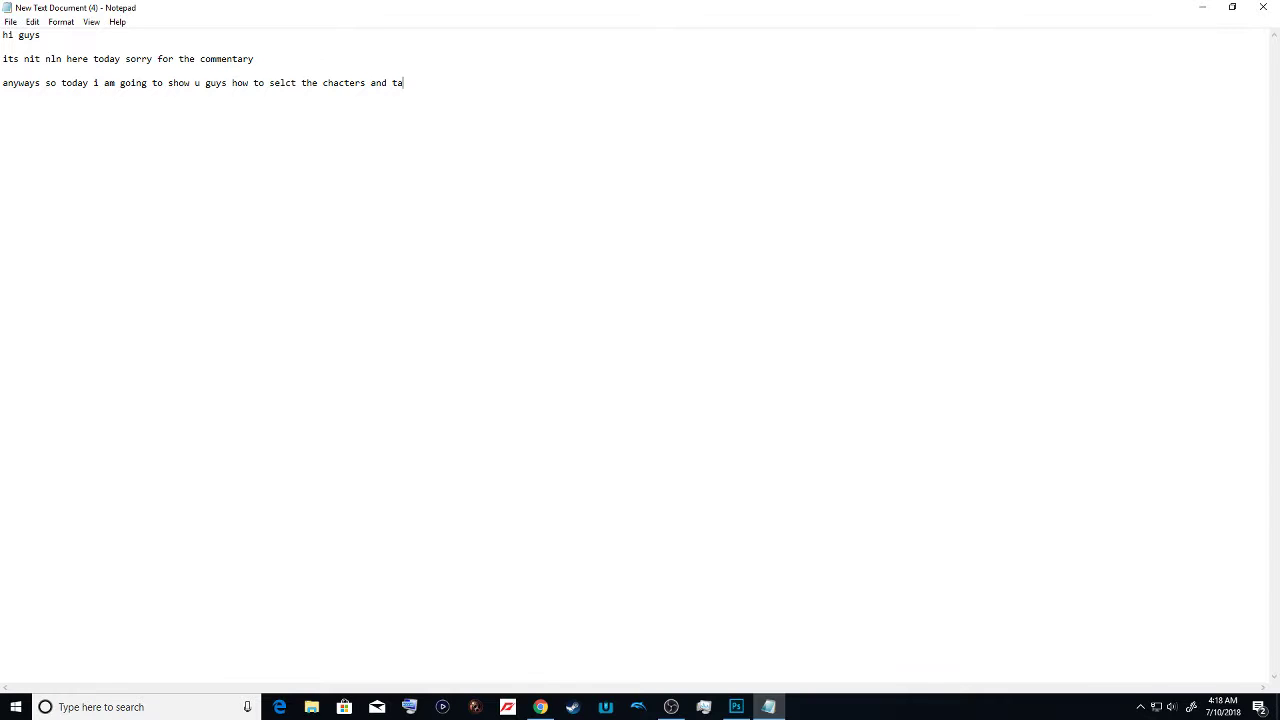
{"action": "type", "text": "ke out from the image so lets gets started."}
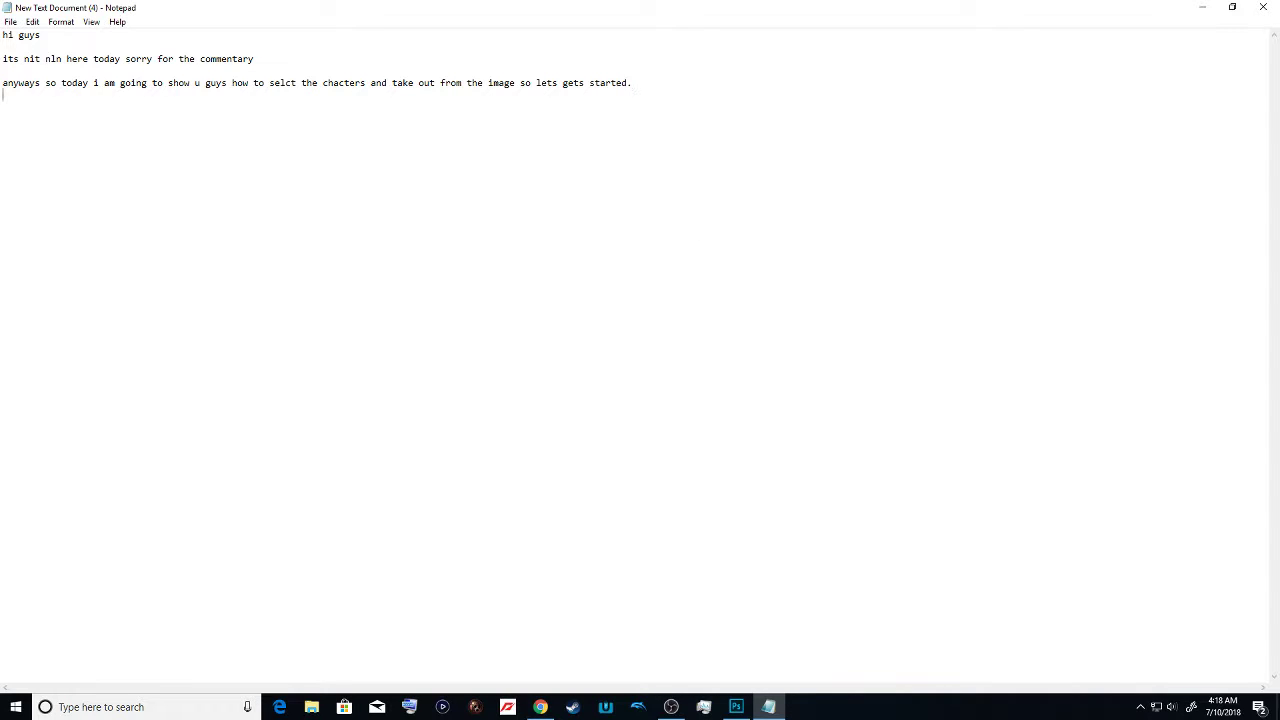
Add the line "first take a image u like i already have the image i want."
{"action": "type", "text": "fir"}
{"action": "type", "text": "st take a i"}
{"action": "type", "text": "mag"}
{"action": "type", "text": "e u "}
{"action": "type", "text": "like "}
{"action": "type", "text": "i al"}
{"action": "type", "text": "rr"}
{"action": "type", "text": "ad"}
{"action": "type", "text": "y have the "}
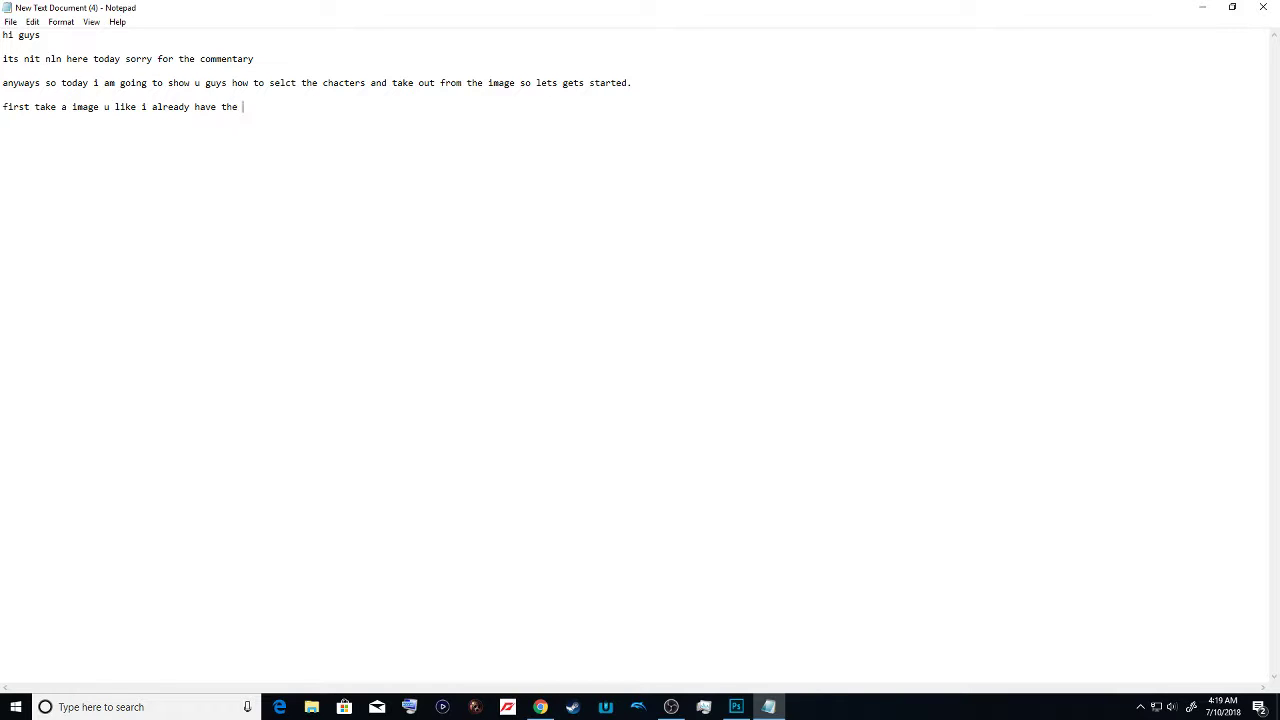
{"action": "type", "text": "image i wante"}
{"action": "key", "text": "BackSpace"}
{"action": "key", "text": "BackSpace"}
{"action": "key", "text": "BackSpace"}
{"action": "type", "text": "."}
Switch to Photoshop, maximize its window and open the desktop photo of the seated woman from File Explorer
{"action": "left_click", "coordinate": [736, 707]}
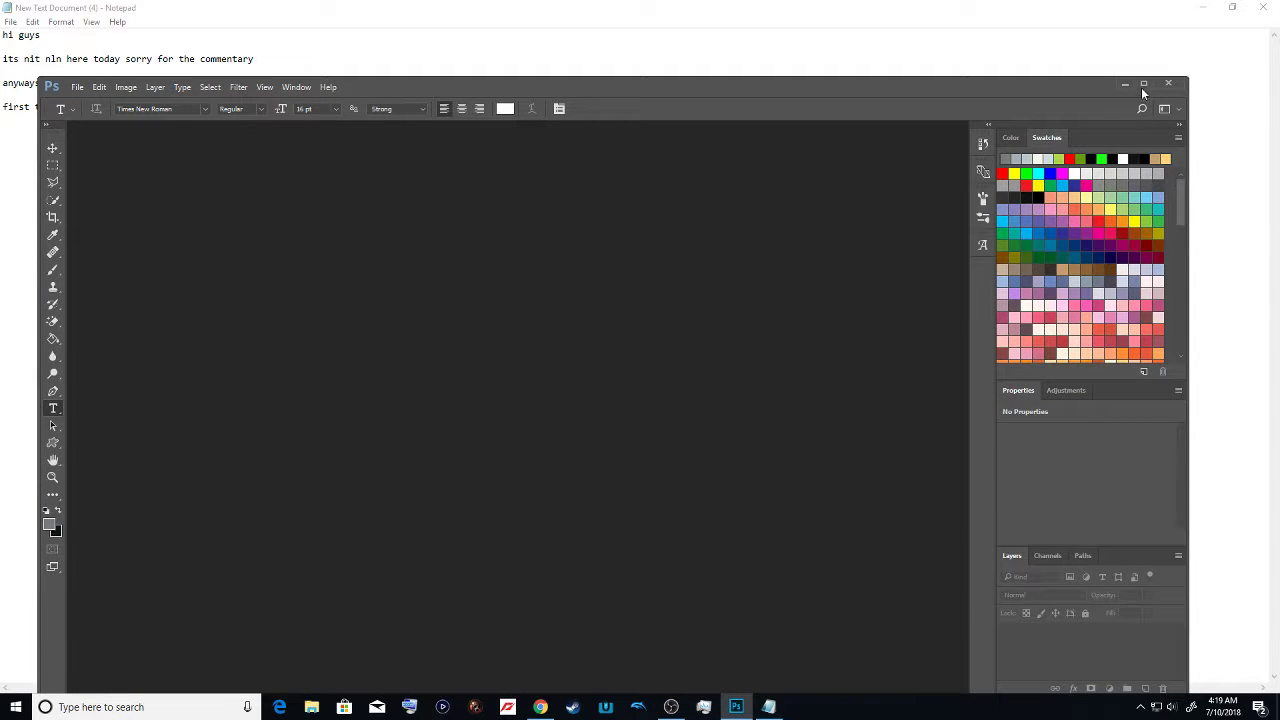
{"action": "left_click", "coordinate": [1143, 84]}
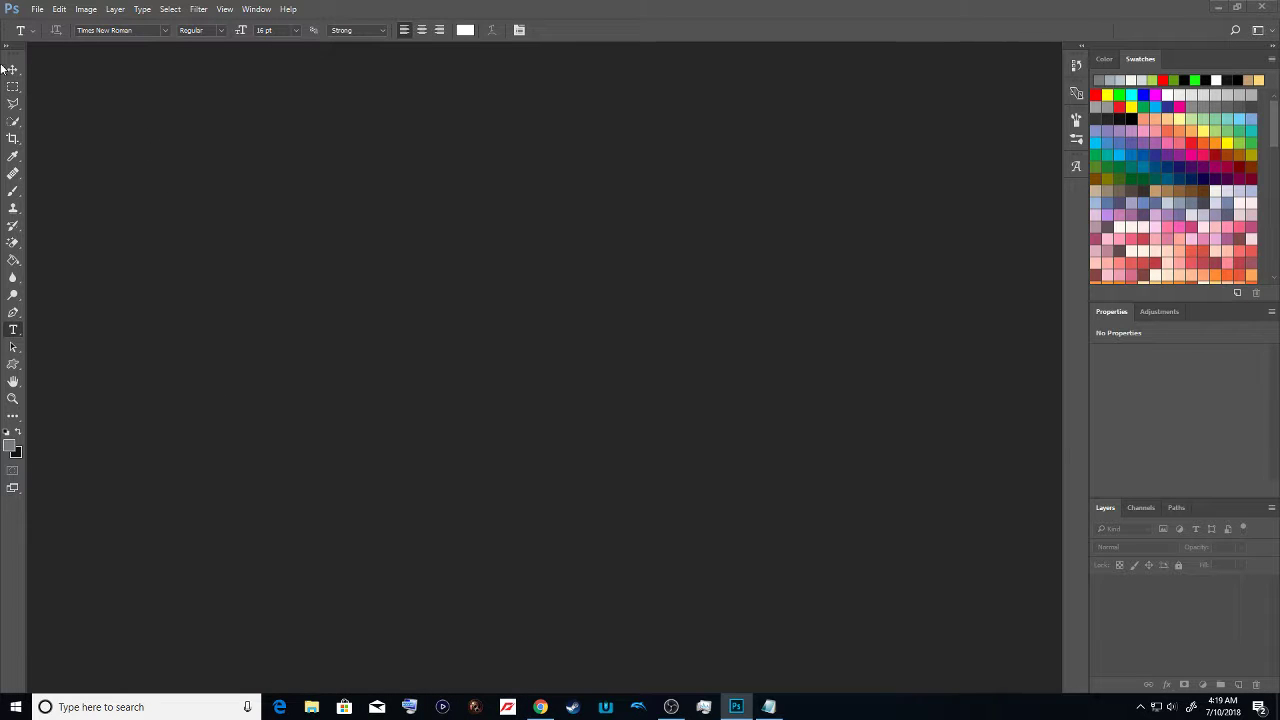
{"action": "key", "text": "super+e"}
{"action": "left_click", "coordinate": [388, 328]}
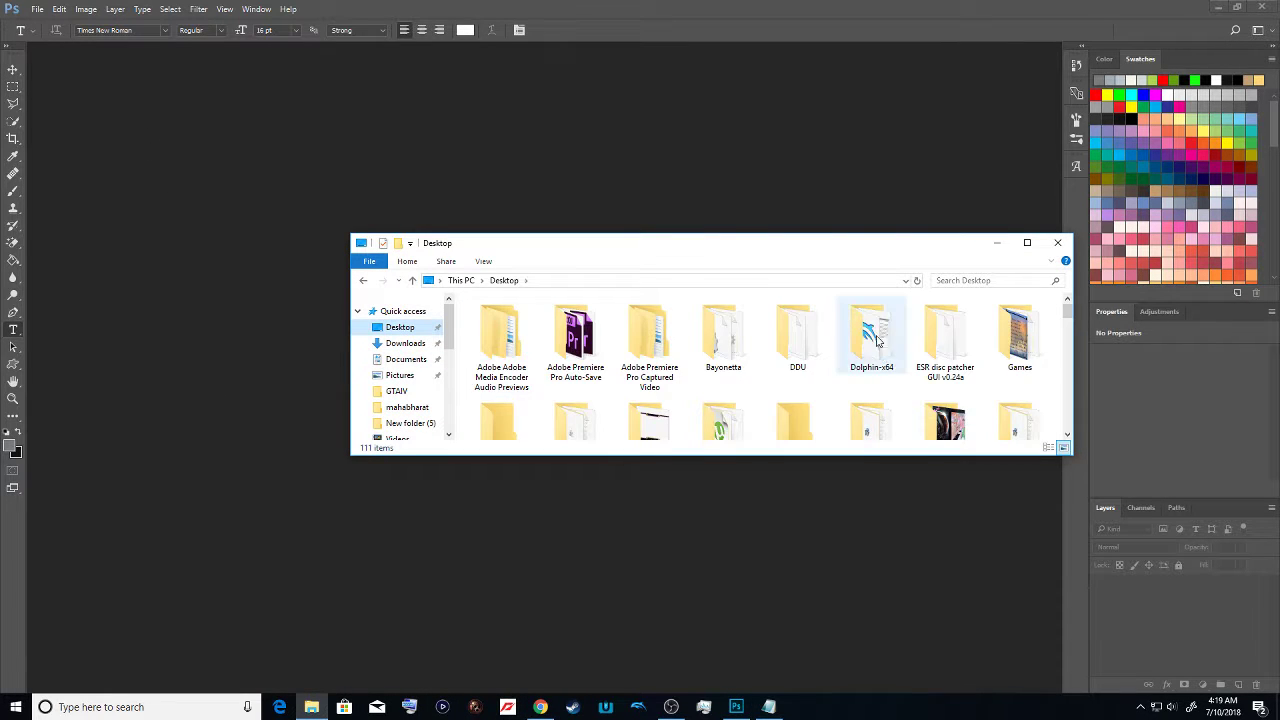
{"action": "scroll", "coordinate": [875, 341], "scroll_direction": "down", "scroll_amount": 10}
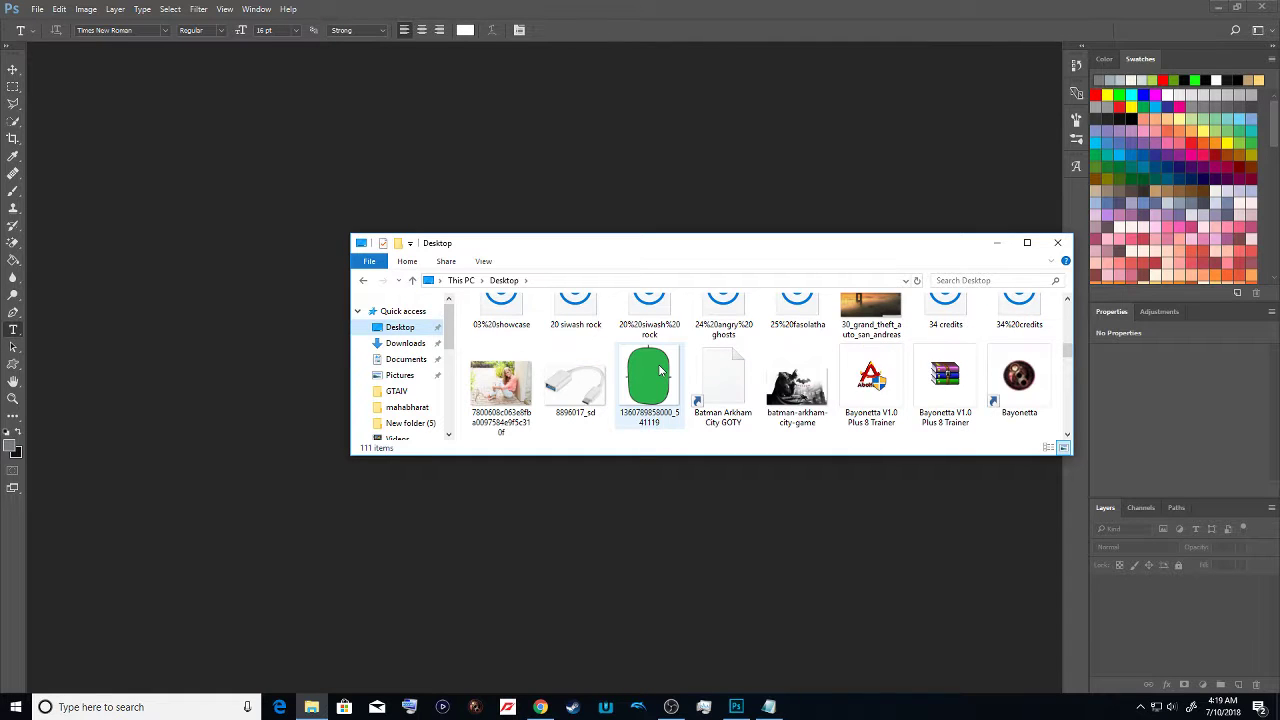
{"action": "scroll", "coordinate": [665, 372], "scroll_direction": "down", "scroll_amount": 1}
{"action": "scroll", "coordinate": [670, 372], "scroll_direction": "up", "scroll_amount": 2}
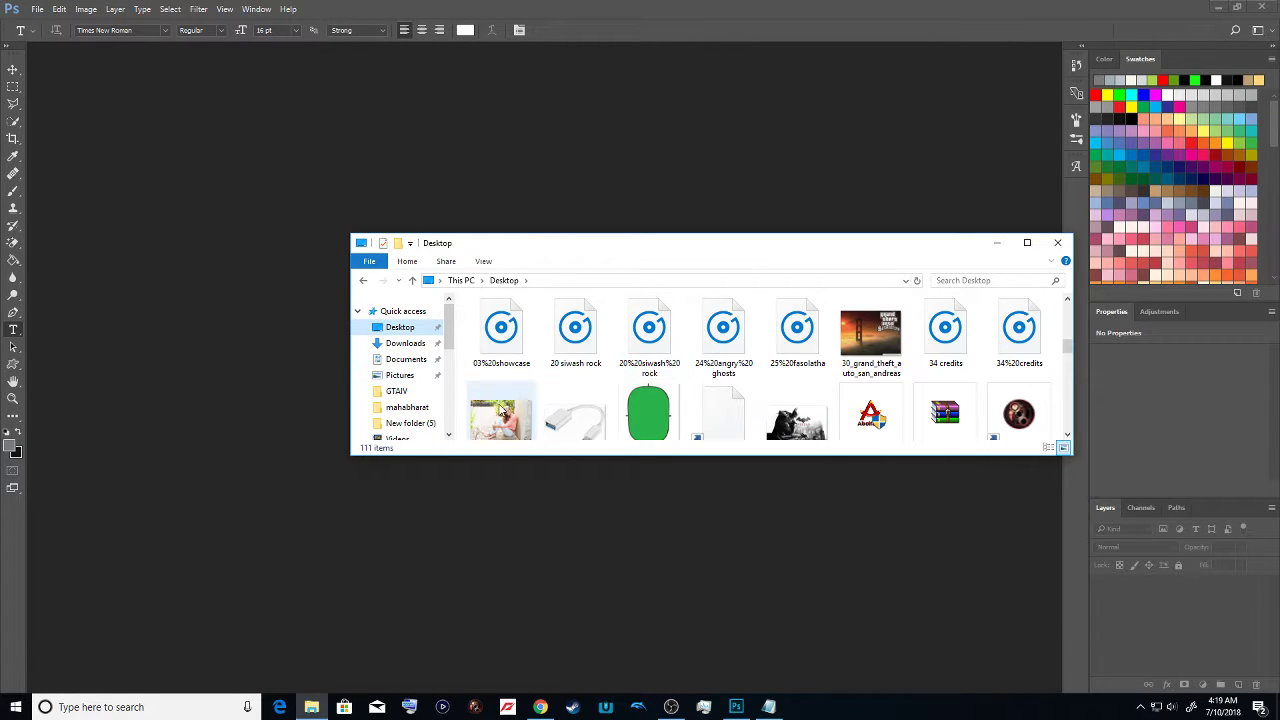
{"action": "left_click_drag", "start_coordinate": [500, 412], "coordinate": [477, 338]}
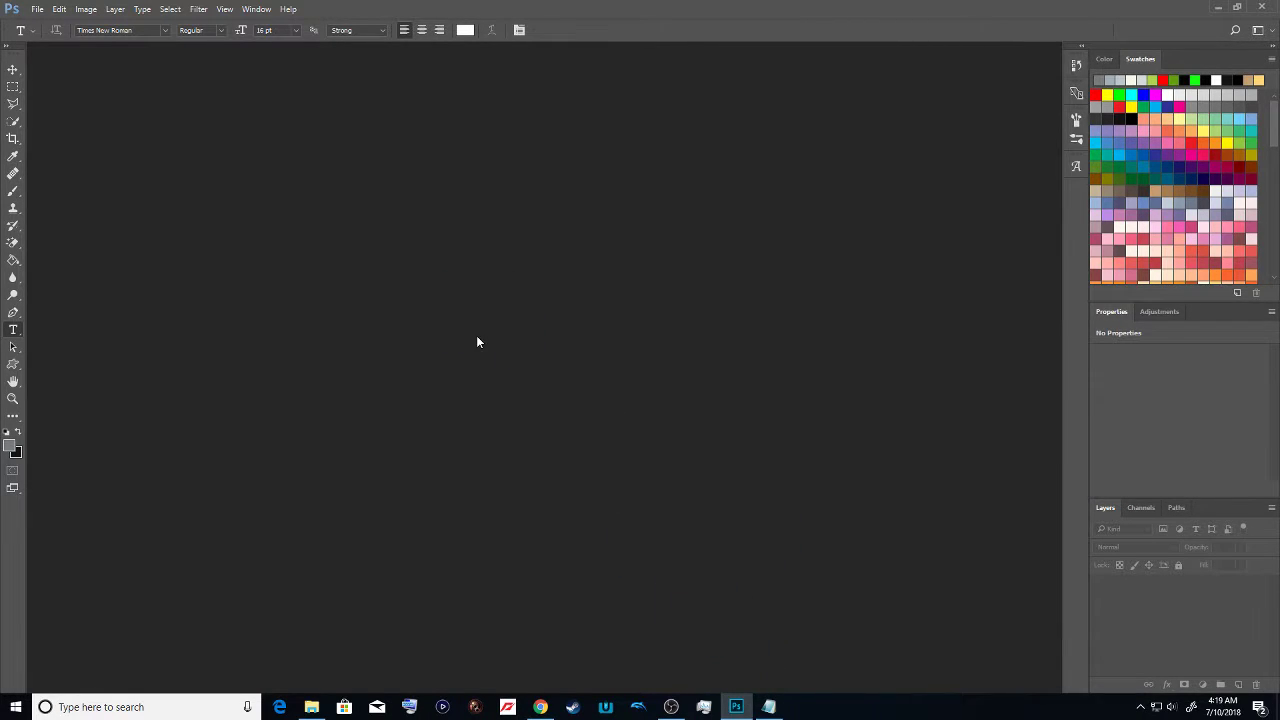
Return to Notepad and add the line "now we are going selct her with the selection tool so here goes"
{"action": "mouse_move", "coordinate": [786, 708]}
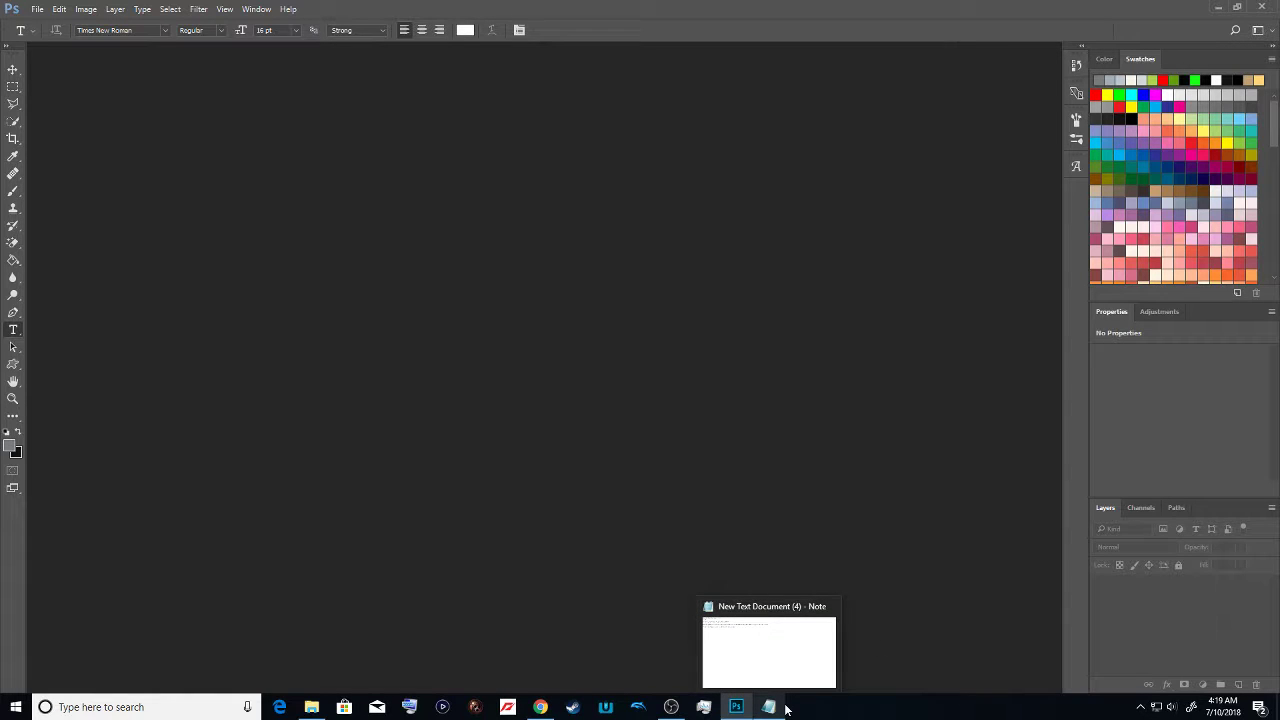
{"action": "left_click", "coordinate": [786, 708]}
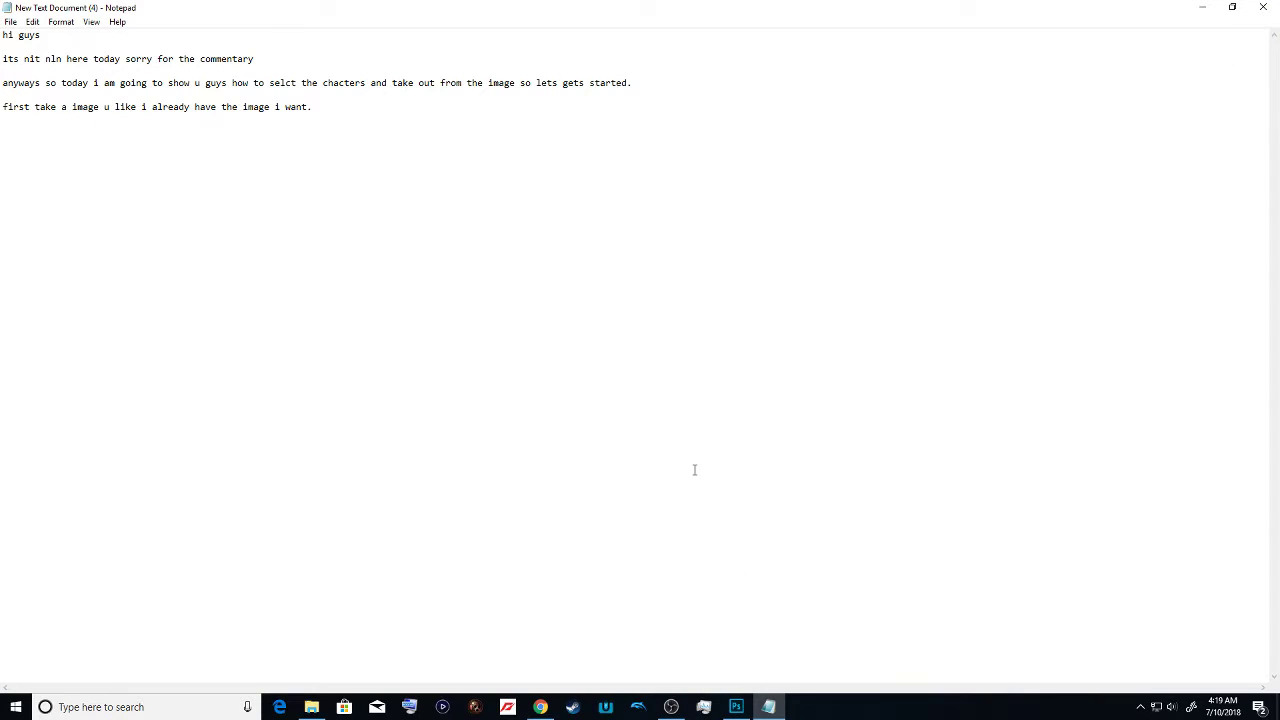
{"action": "type", "text": "now we are goin"}
{"action": "type", "text": "g selct he"}
{"action": "type", "text": "r wh"}
{"action": "type", "text": "ith the selec"}
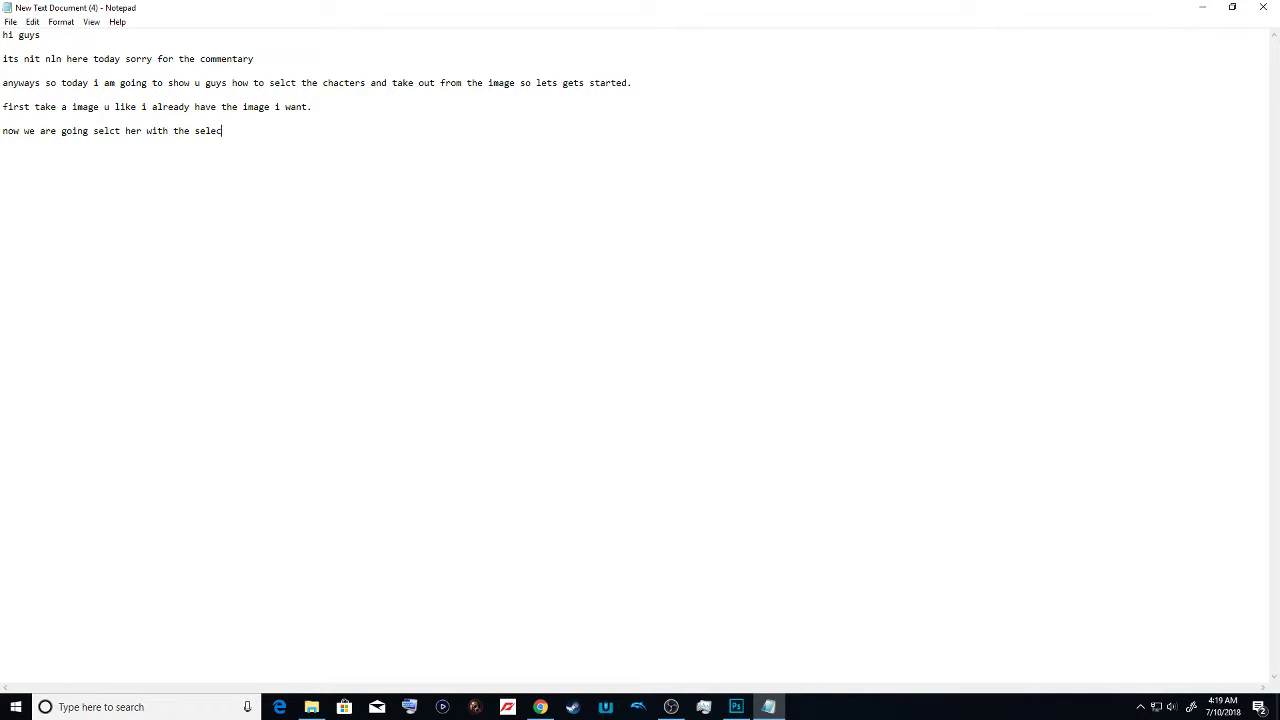
{"action": "type", "text": "tion tool so here goes"}
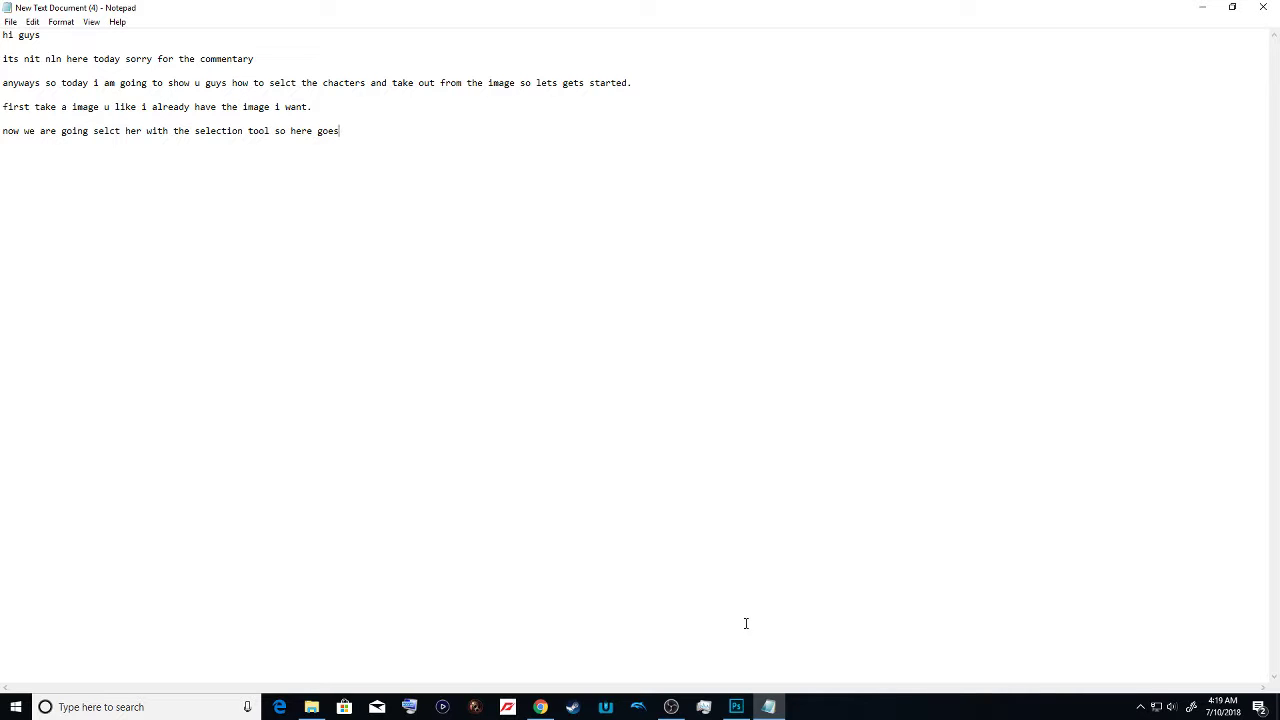
Switch to Photoshop, unlock the photo's background layer, duplicate it and hide the original layer
{"action": "left_click", "coordinate": [736, 707]}
{"action": "double_click", "coordinate": [13, 384]}
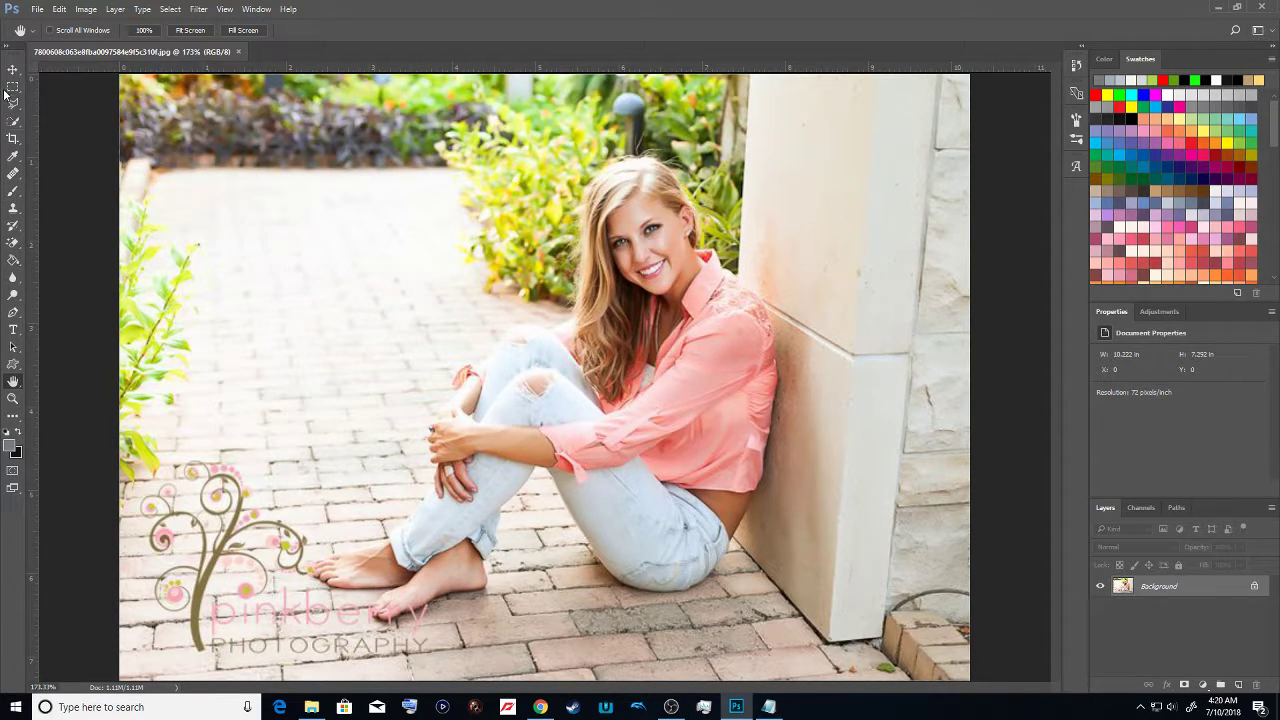
{"action": "left_click", "coordinate": [13, 122]}
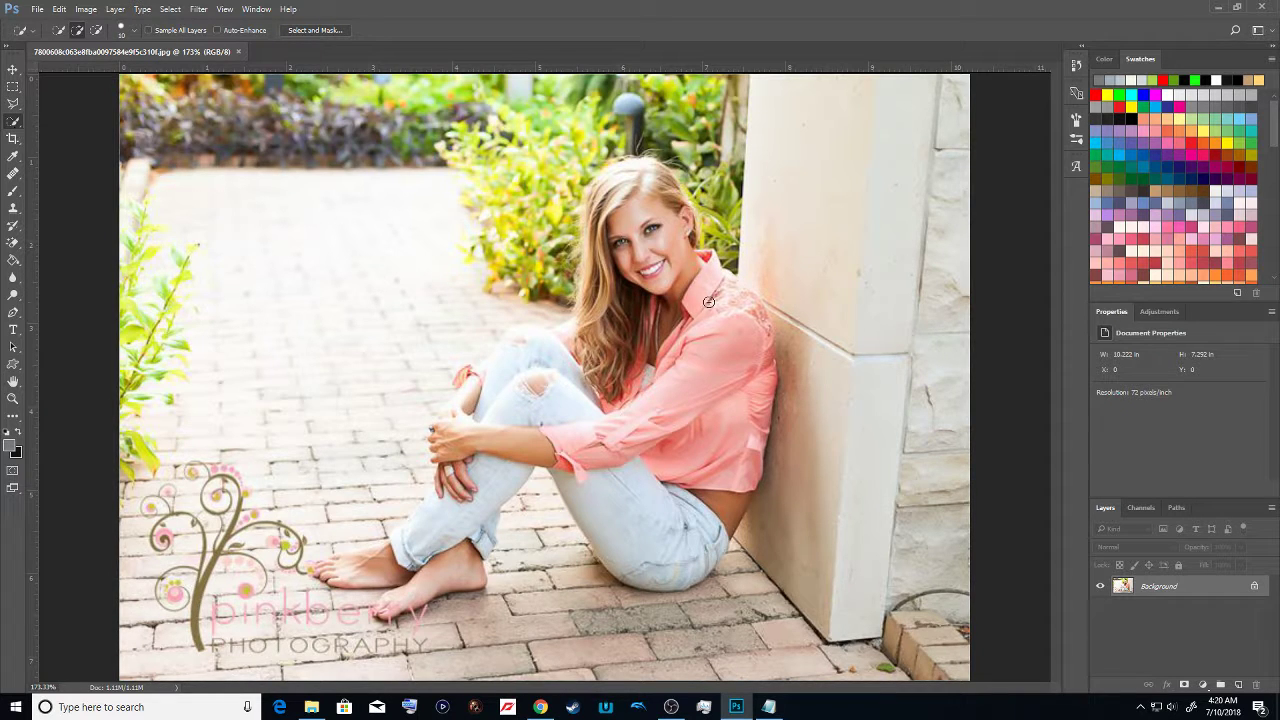
{"action": "left_click", "coordinate": [1254, 587]}
{"action": "left_click_drag", "start_coordinate": [1254, 587], "coordinate": [1238, 684]}
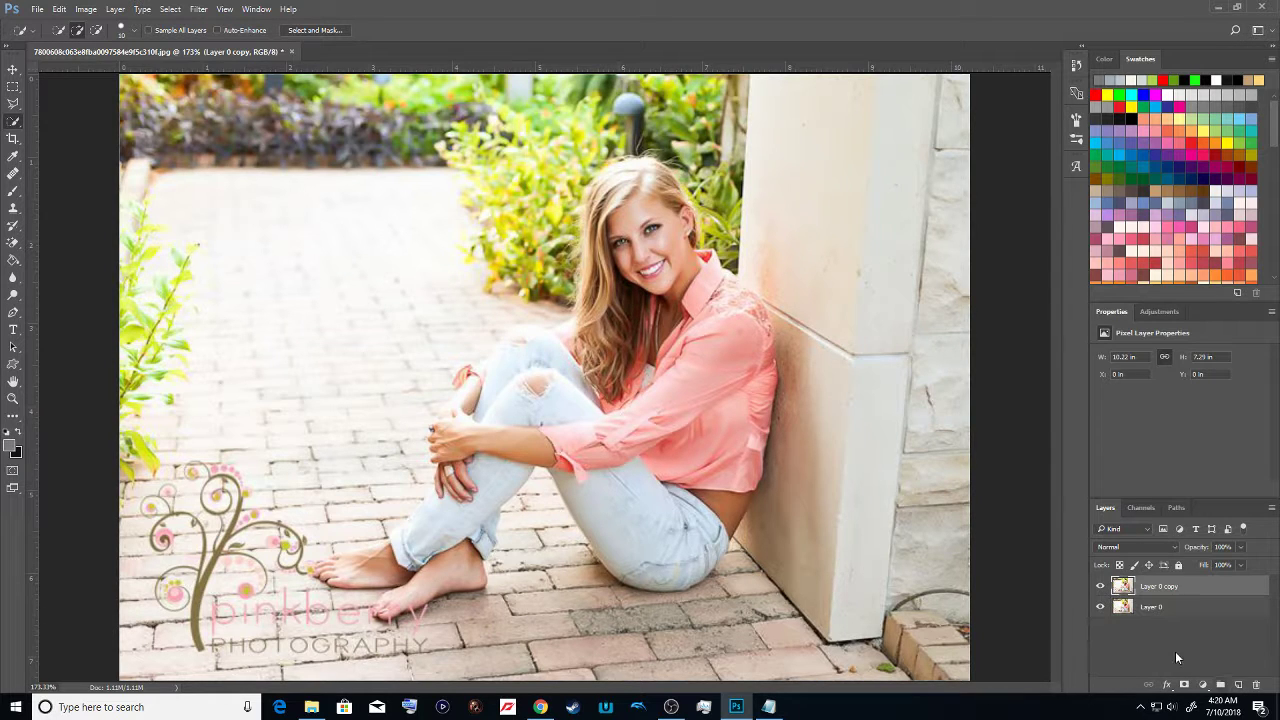
{"action": "left_click", "coordinate": [1093, 605]}
Select the woman's face with the Quick Selection tool and add "did u see whati just did." to the Notepad notes
{"action": "mouse_move", "coordinate": [632, 219]}
{"action": "left_mouse_down"}
{"action": "mouse_move", "coordinate": [604, 230]}
{"action": "mouse_move", "coordinate": [645, 210]}
{"action": "mouse_move", "coordinate": [659, 241]}
{"action": "left_mouse_up"}
{"action": "left_click", "coordinate": [767, 708]}
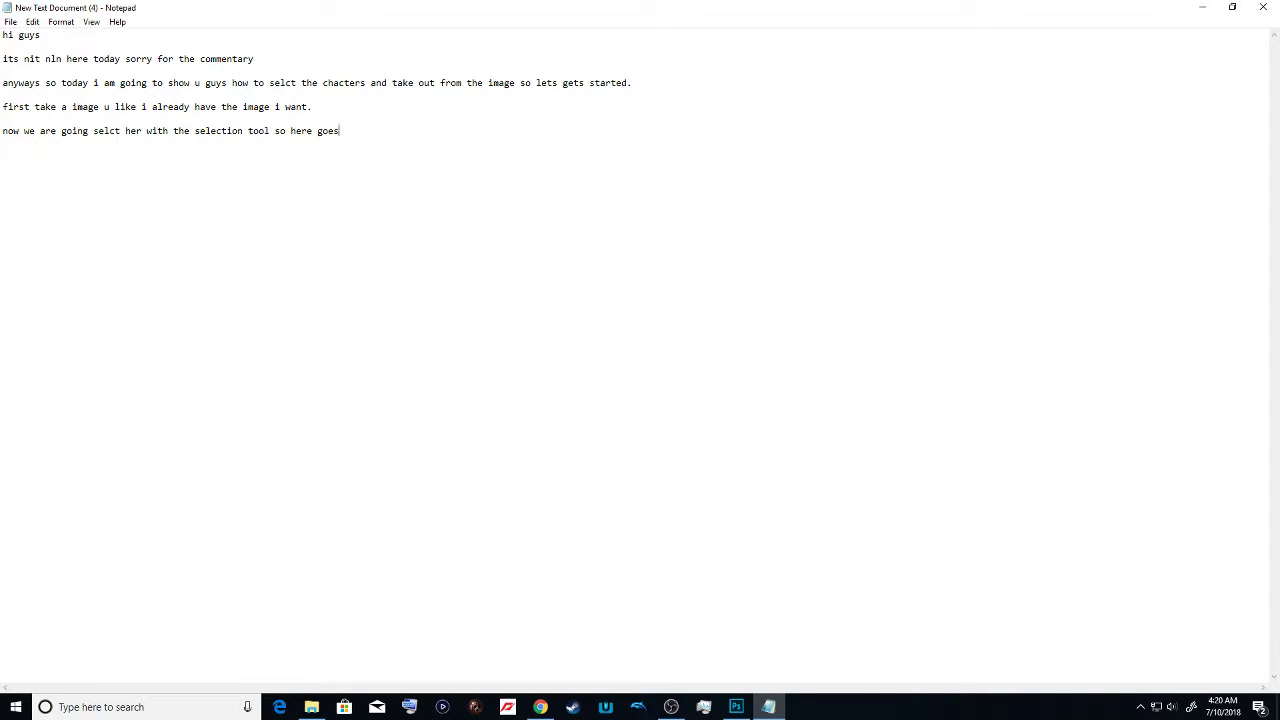
{"action": "type", "text": "did u see whati just did"}
Return to Photoshop and extend the quick selection over the woman's neck, lower hair and pink shirt
{"action": "left_click", "coordinate": [736, 706]}
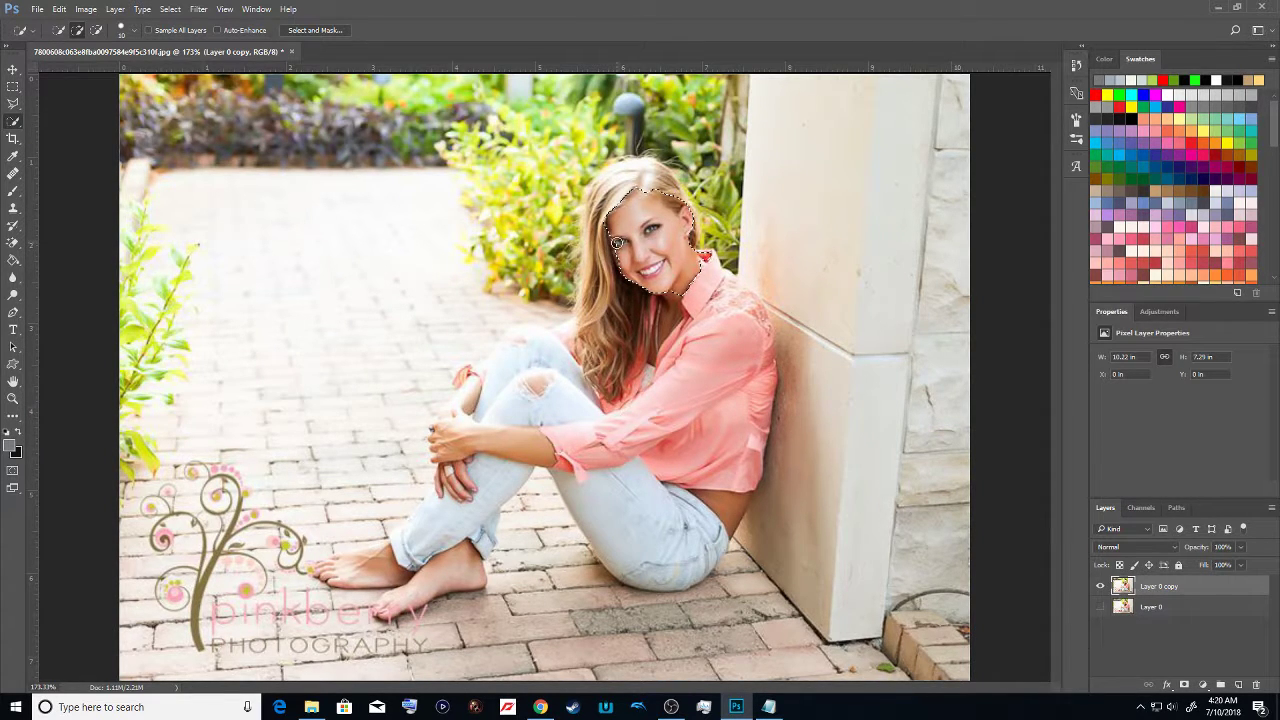
{"action": "left_click_drag", "start_coordinate": [658, 301], "coordinate": [660, 345]}
{"action": "mouse_move", "coordinate": [721, 367]}
{"action": "left_mouse_down"}
{"action": "mouse_move", "coordinate": [676, 373]}
{"action": "mouse_move", "coordinate": [638, 352]}
{"action": "left_mouse_up"}
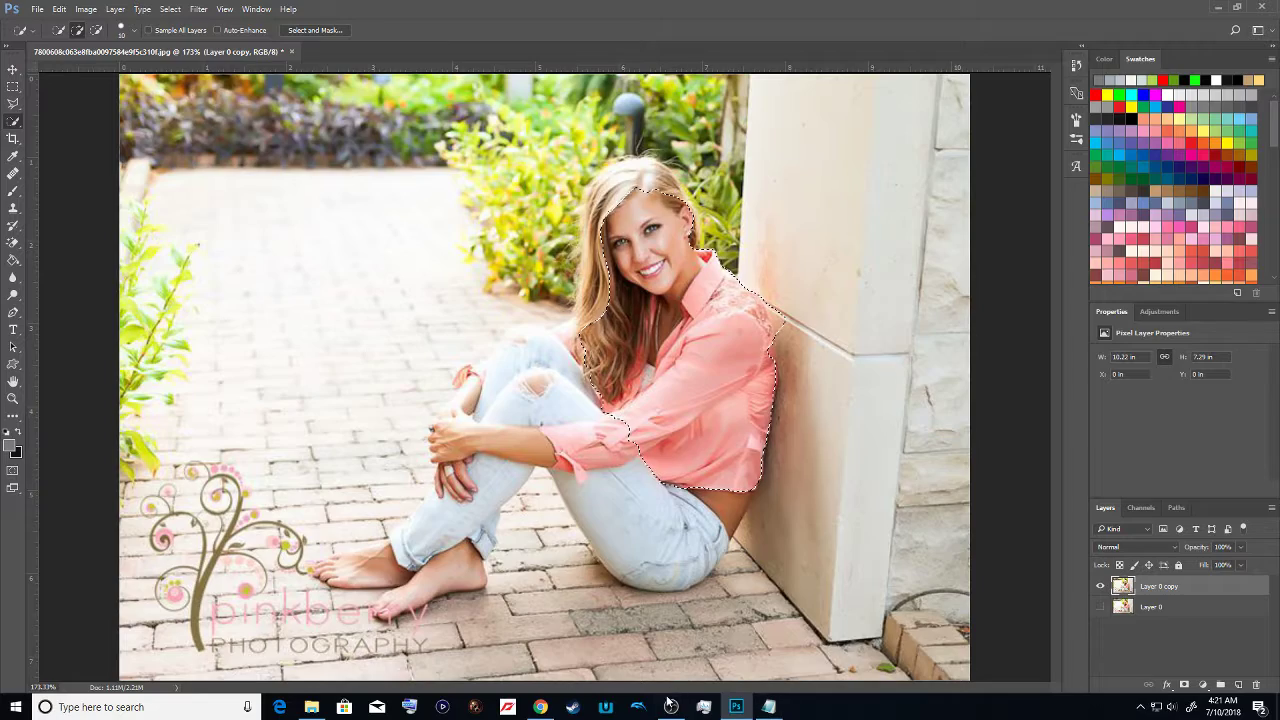
{"action": "left_click", "coordinate": [542, 708]}
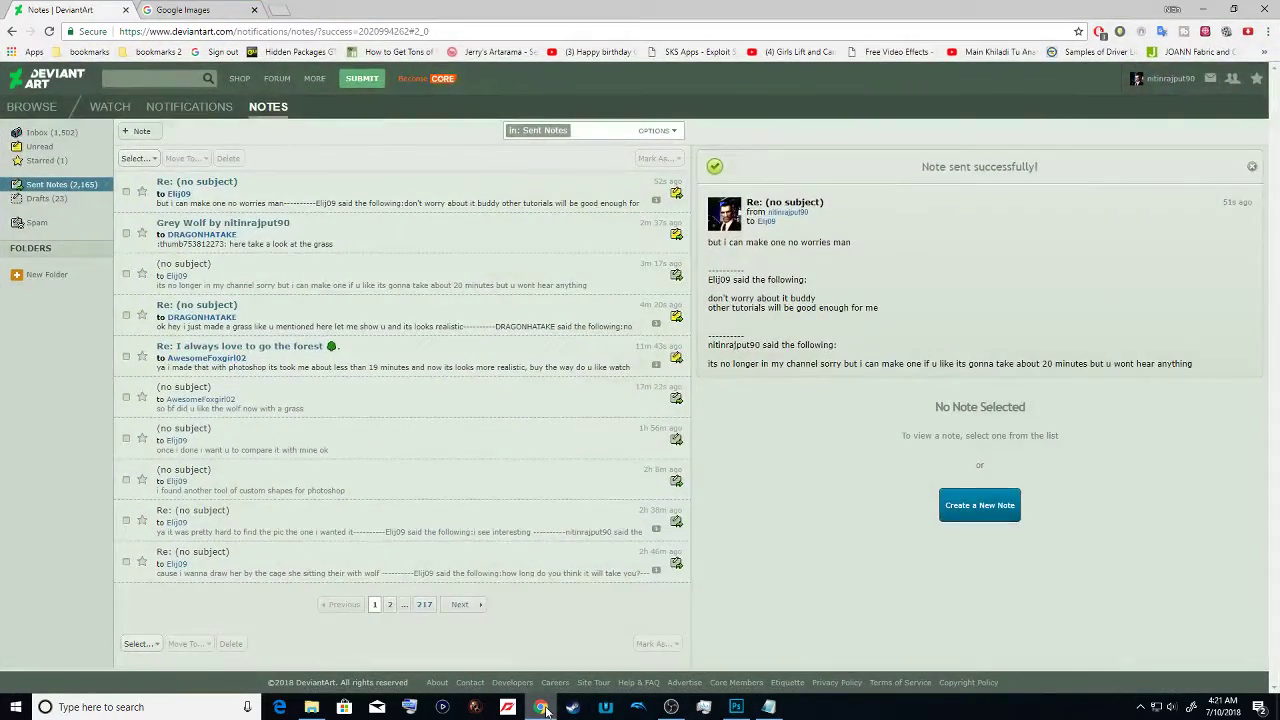
{"action": "left_click", "coordinate": [542, 708]}
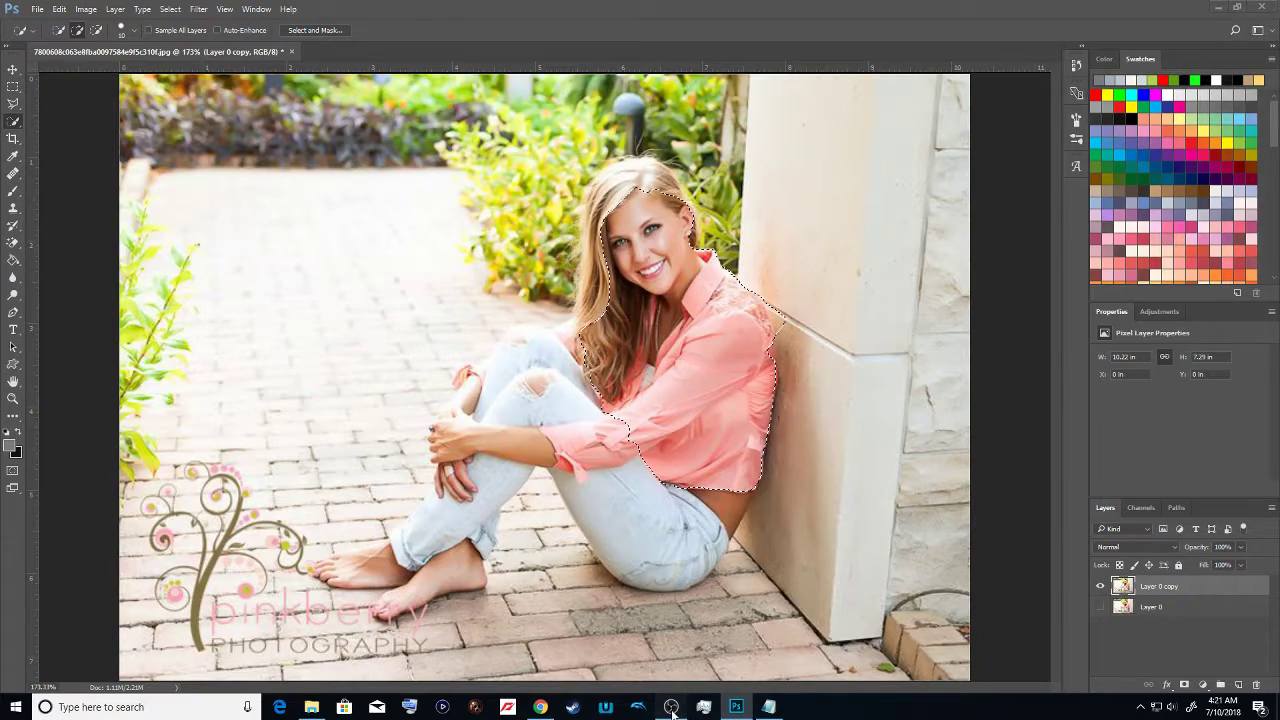
{"action": "left_click", "coordinate": [671, 707]}
Switch to Notepad and continue the last line with "when u see its selected the wall now we have to minimize the selction hold the"
{"action": "left_click", "coordinate": [735, 707]}
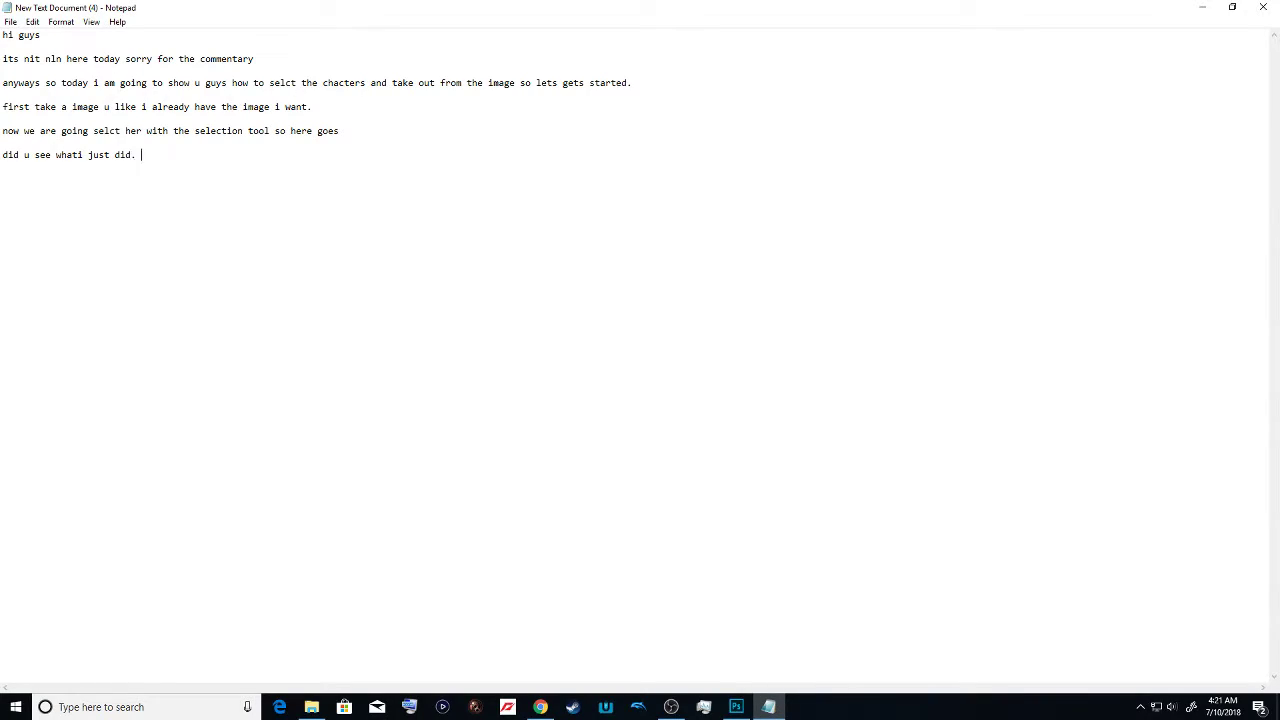
{"action": "type", "text": "when u see its selected the wall now we "}
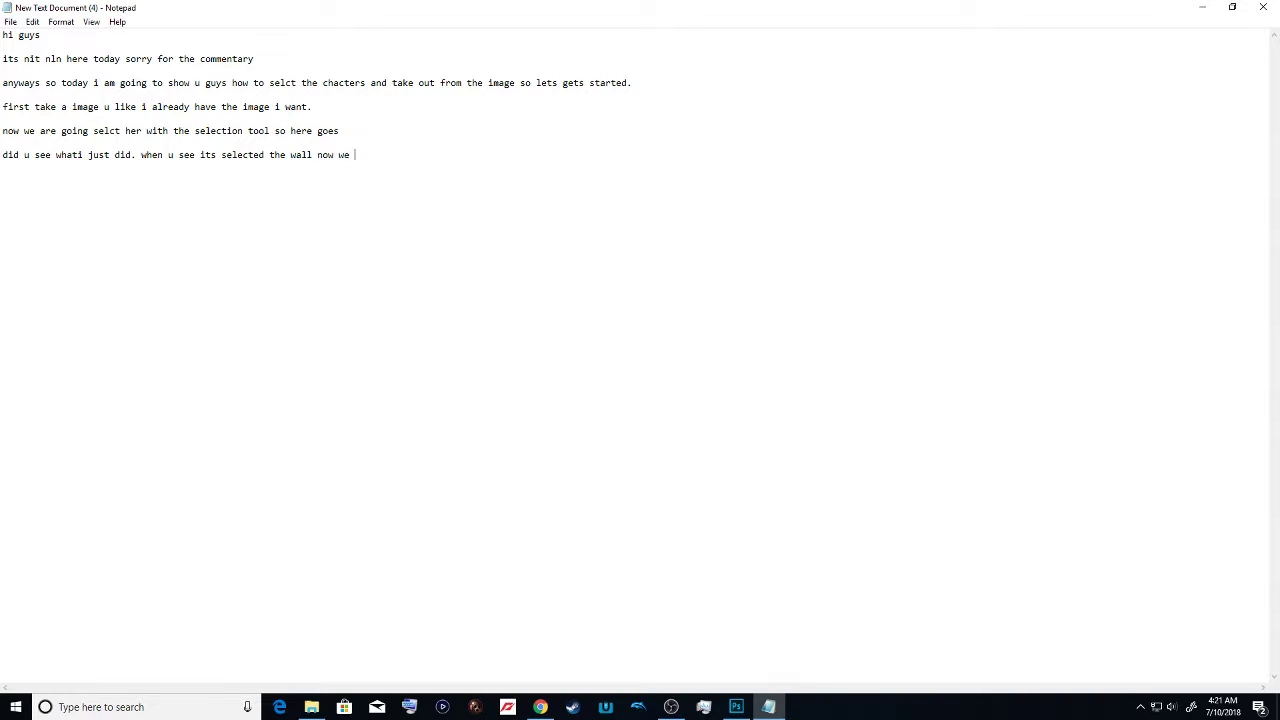
{"action": "type", "text": "have to minimize the selction hold the"}
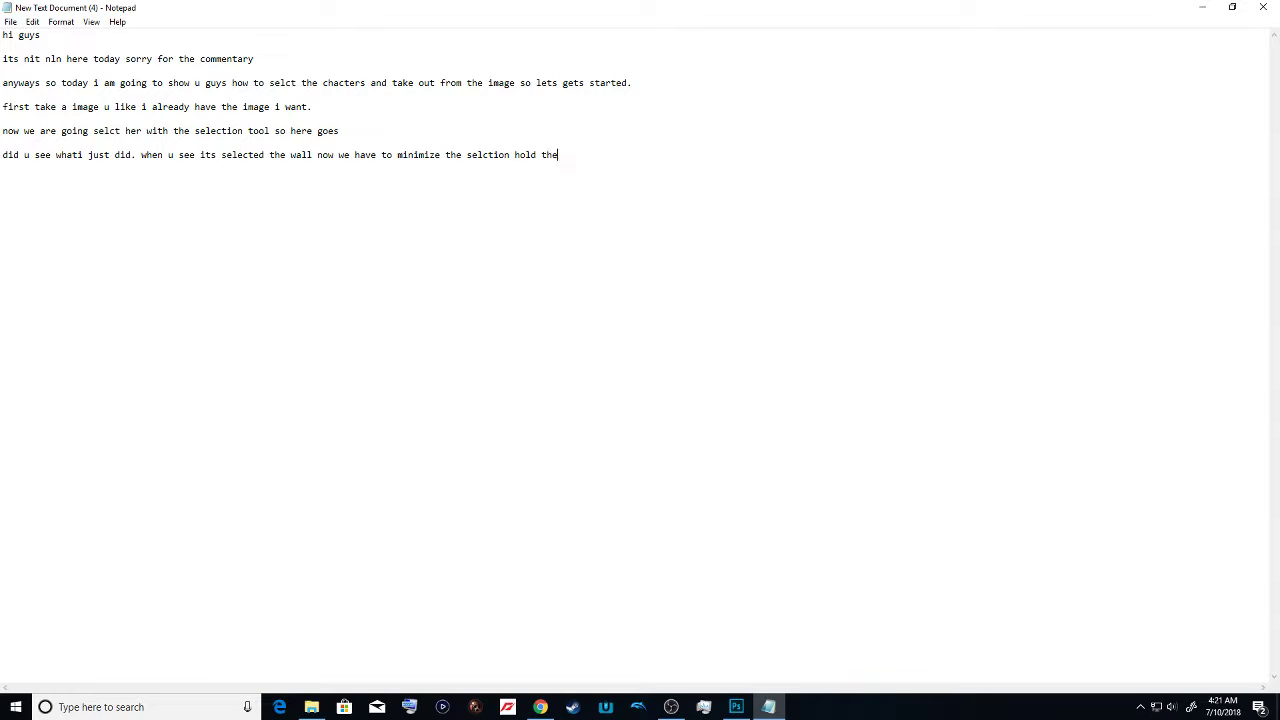
Finish the line with "al key then u will see the minus sign here goes"
{"action": "type", "text": " al kwe"}
{"action": "key", "text": "BackSpace"}
{"action": "type", "text": "ey t"}
{"action": "type", "text": "hen"}
{"action": "type", "text": "u "}
{"action": "type", "text": "will see the ,"}
{"action": "type", "text": "inus key"}
{"action": "key", "text": "BackSpace"}
{"action": "key", "text": "BackSpace"}
{"action": "key", "text": "BackSpace"}
{"action": "key", "text": "BackSpace"}
{"action": "key", "text": "BackSpace"}
{"action": "key", "text": "BackSpace"}
{"action": "key", "text": "BackSpace"}
{"action": "key", "text": "BackSpace"}
{"action": "key", "text": "BackSpace"}
{"action": "key", "text": "BackSpace"}
{"action": "type", "text": "minus su"}
{"action": "key", "text": "BackSpace"}
{"action": "type", "text": "igh "}
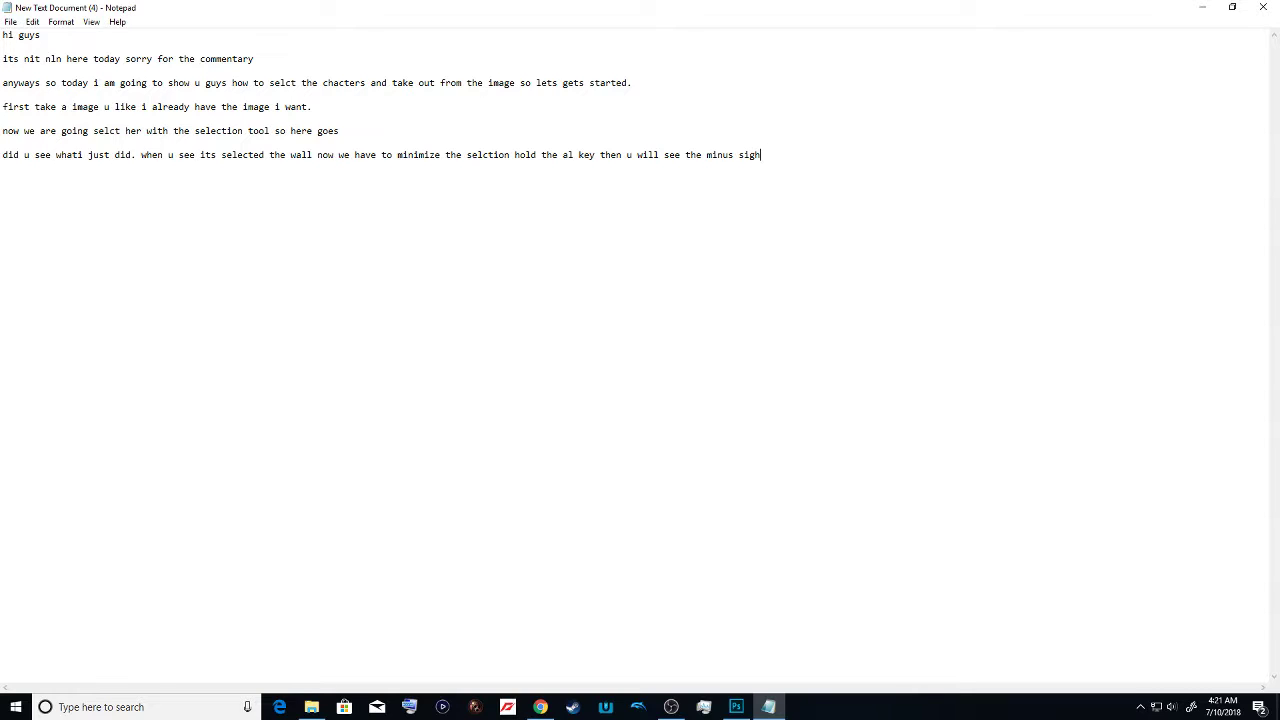
{"action": "type", "text": "n"}
{"action": "key", "text": "BackSpace"}
{"action": "key", "text": "BackSpace"}
{"action": "key", "text": "BackSpace"}
{"action": "type", "text": "n here goes"}
Switch to Photoshop and extend the quick selection over the woman's jeans, from the hip and thigh to the knees
{"action": "left_click", "coordinate": [736, 707]}
{"action": "key", "text": "alt"}
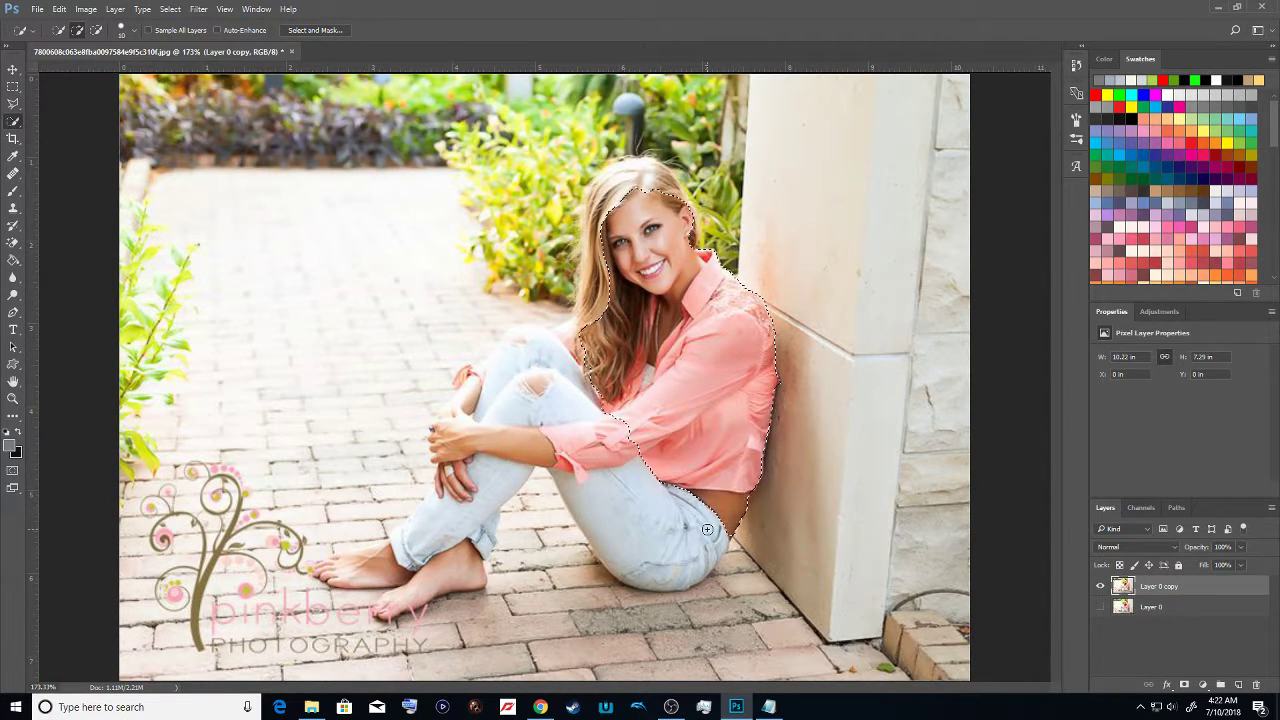
{"action": "left_click", "coordinate": [645, 520]}
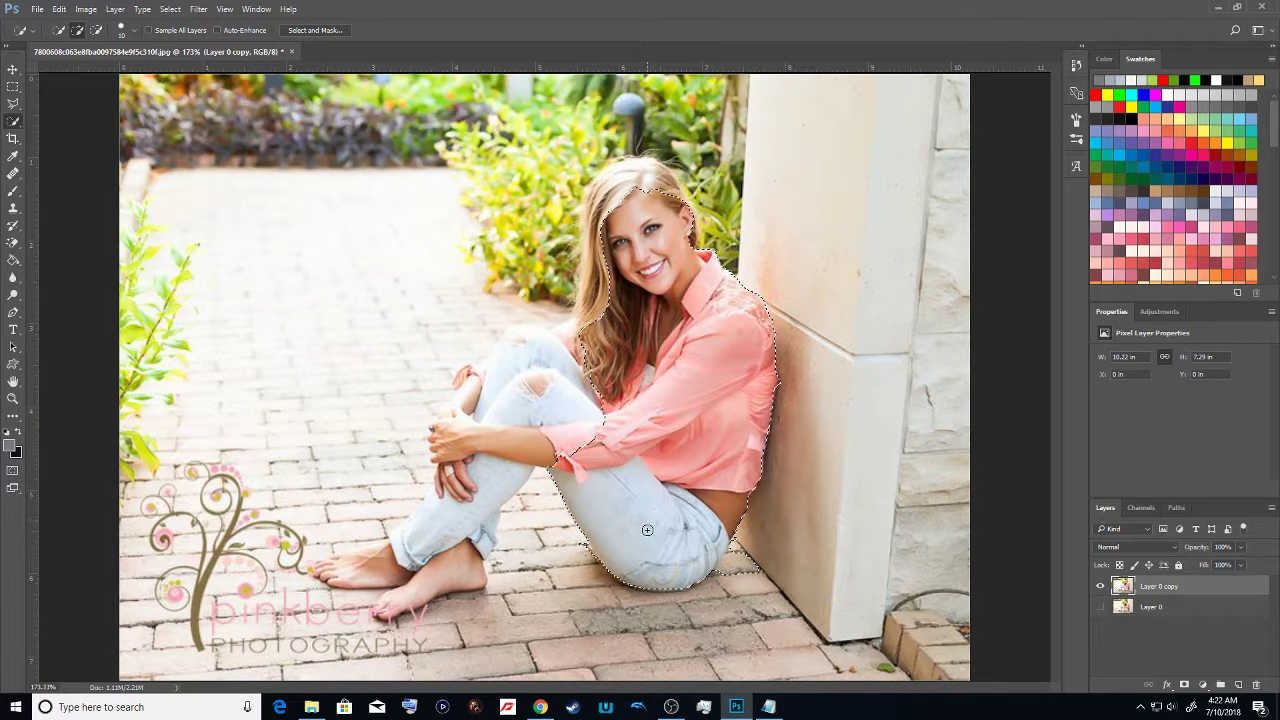
{"action": "key", "text": "alt"}
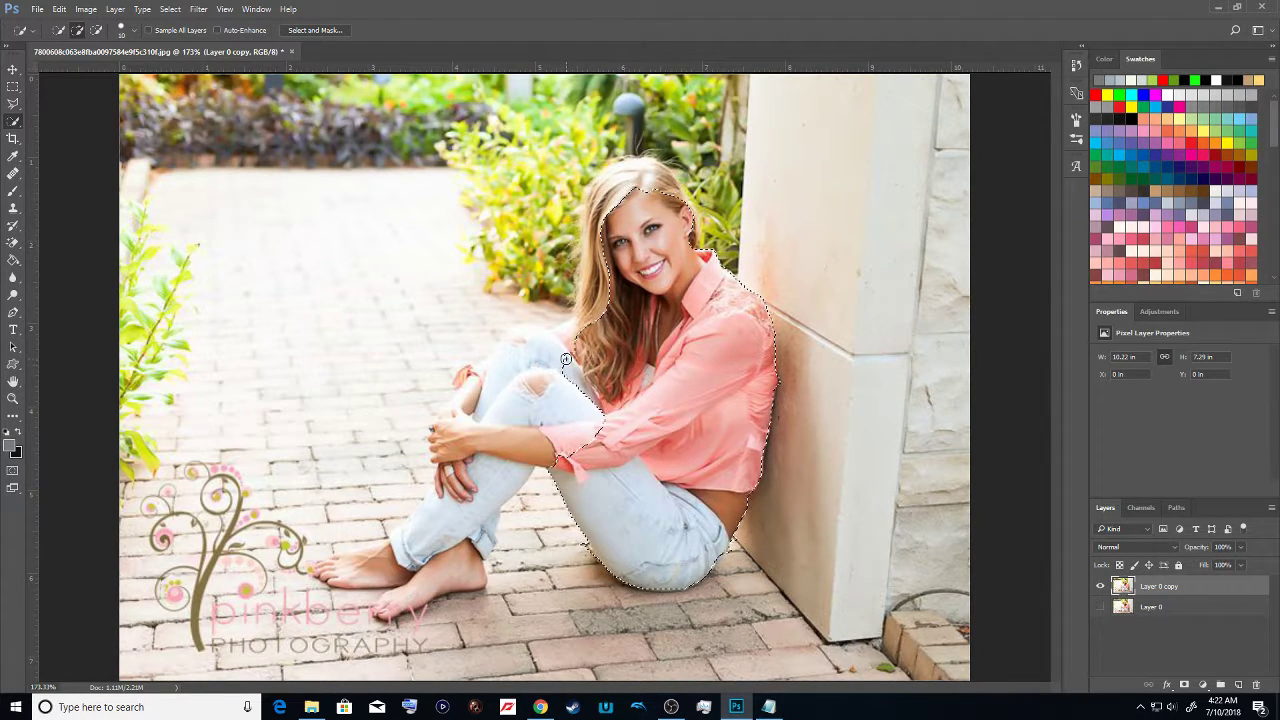
{"action": "mouse_move", "coordinate": [548, 358]}
{"action": "left_mouse_down"}
{"action": "mouse_move", "coordinate": [532, 354]}
{"action": "mouse_move", "coordinate": [520, 372]}
{"action": "mouse_move", "coordinate": [528, 356]}
{"action": "left_mouse_up"}
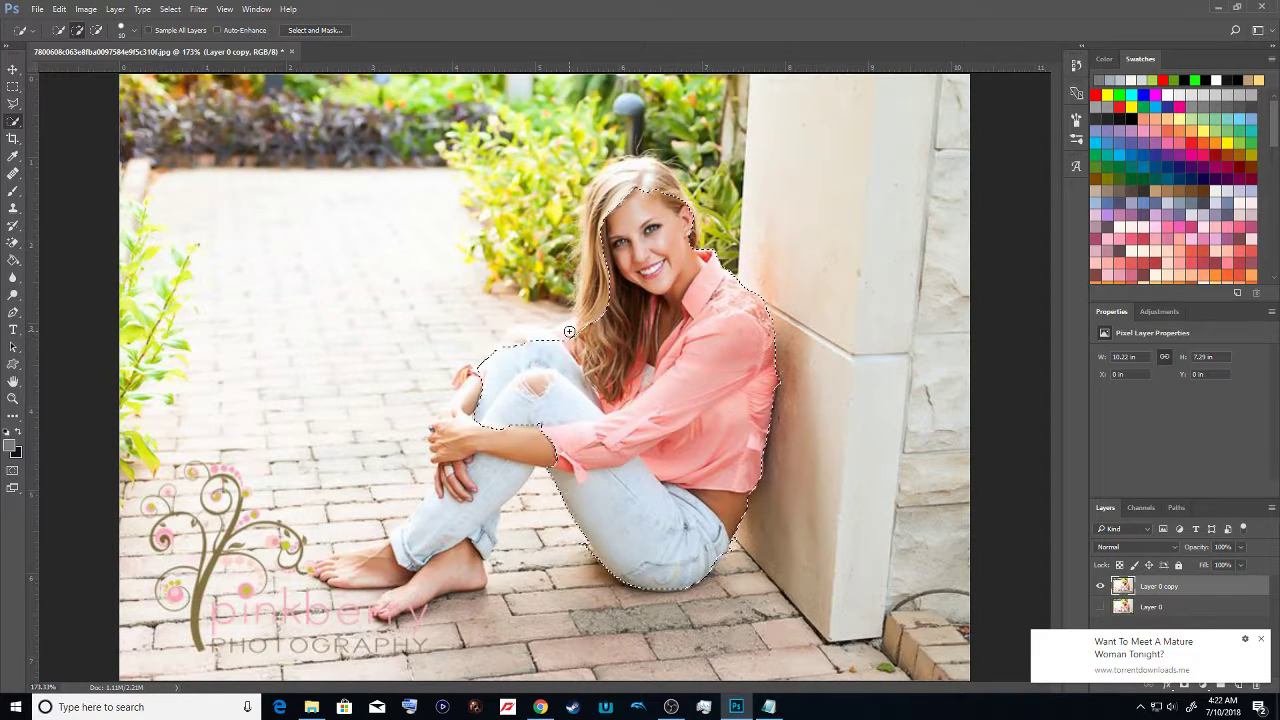
Add the woman's remaining hair, upper knee and hands to the selection, subtracting the excess background beside her hair
{"action": "key", "text": "alt"}
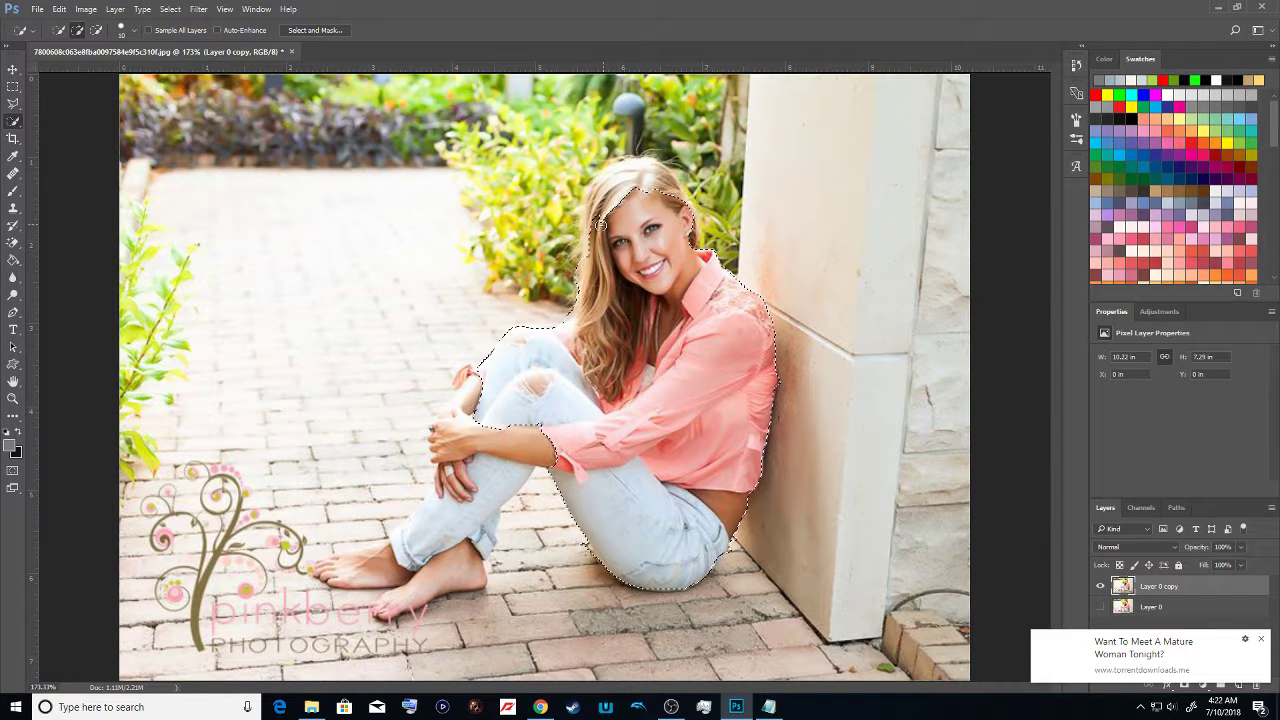
{"action": "key", "text": "alt"}
{"action": "key", "text": "alt"}
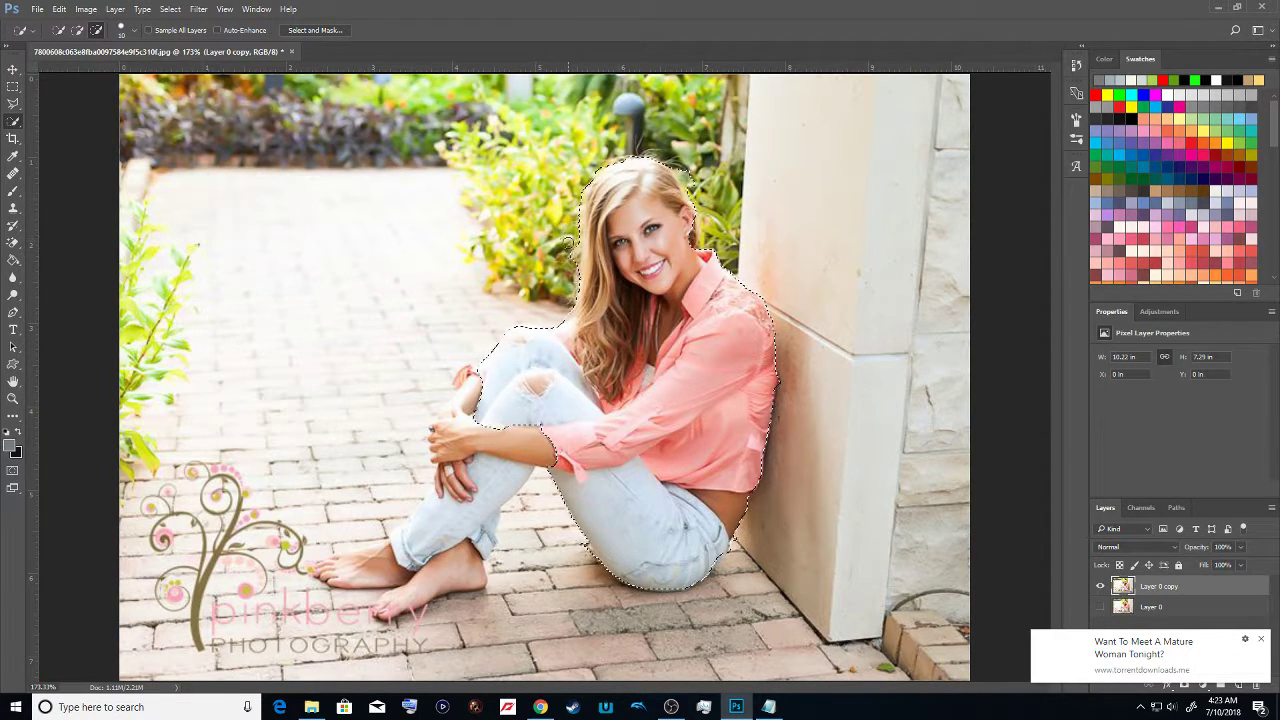
{"action": "key", "text": "alt"}
{"action": "key", "text": "alt"}
{"action": "key", "text": "alt"}
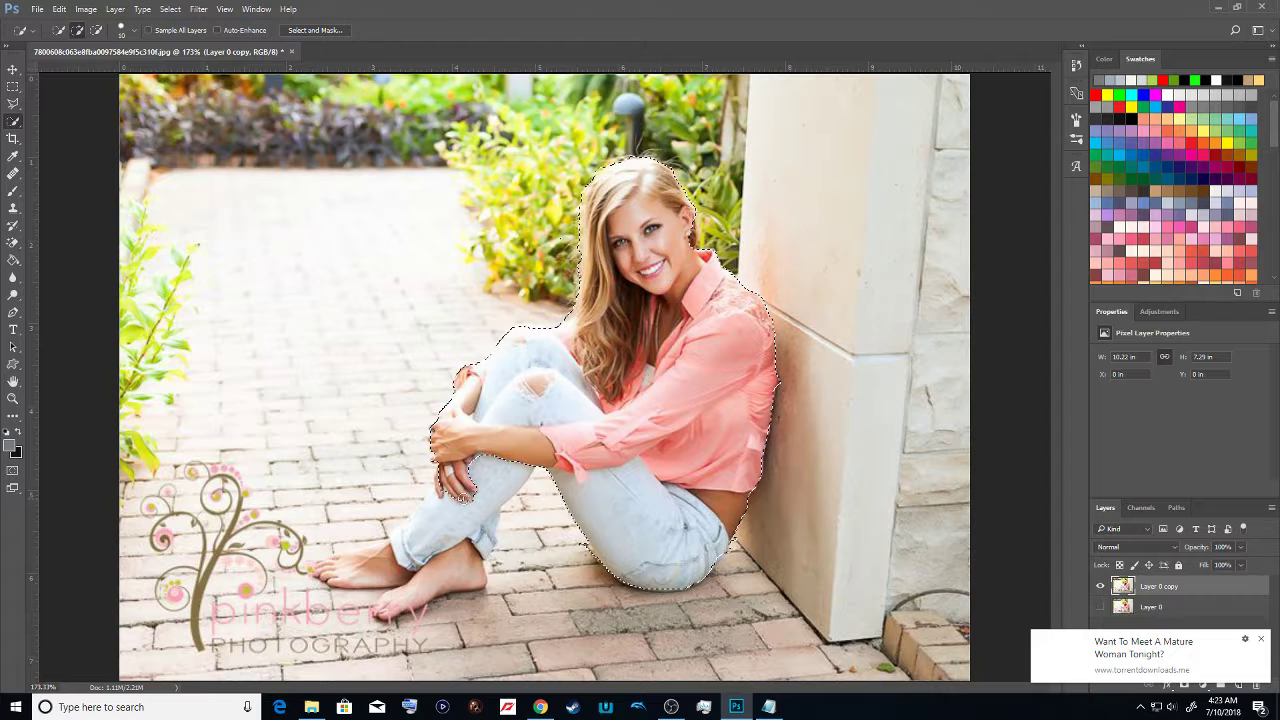
Extend the selection over the lower legs and nearer foot, subtracting the paving between the legs
{"action": "mouse_move", "coordinate": [489, 477]}
{"action": "left_mouse_down"}
{"action": "mouse_move", "coordinate": [461, 525]}
{"action": "mouse_move", "coordinate": [414, 519]}
{"action": "left_mouse_up"}
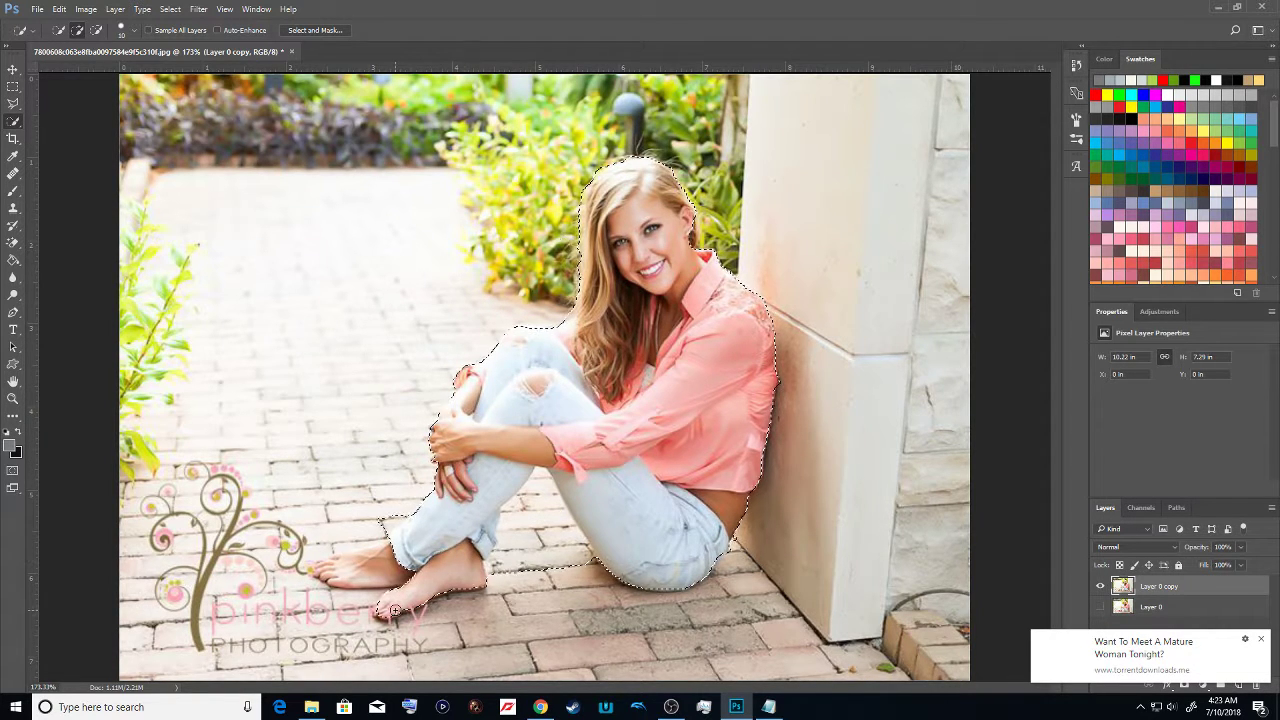
{"action": "key", "text": "alt"}
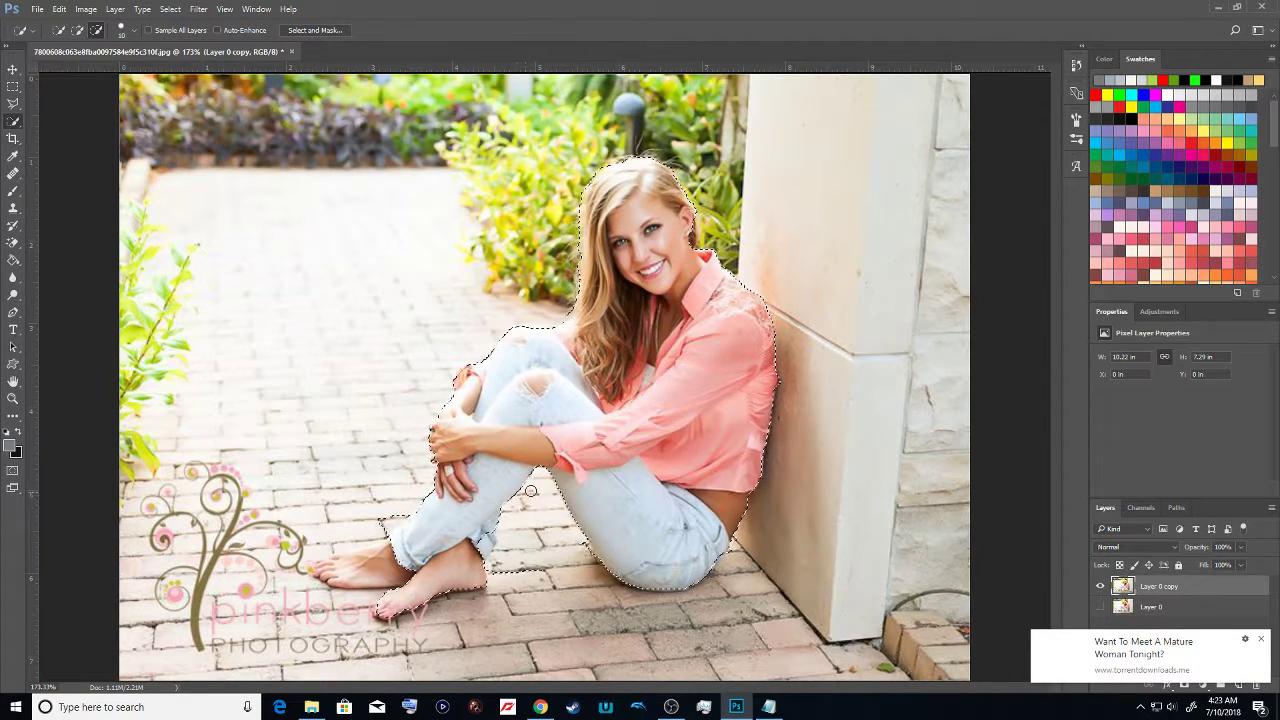
{"action": "left_click_drag", "start_coordinate": [531, 491], "coordinate": [508, 543]}
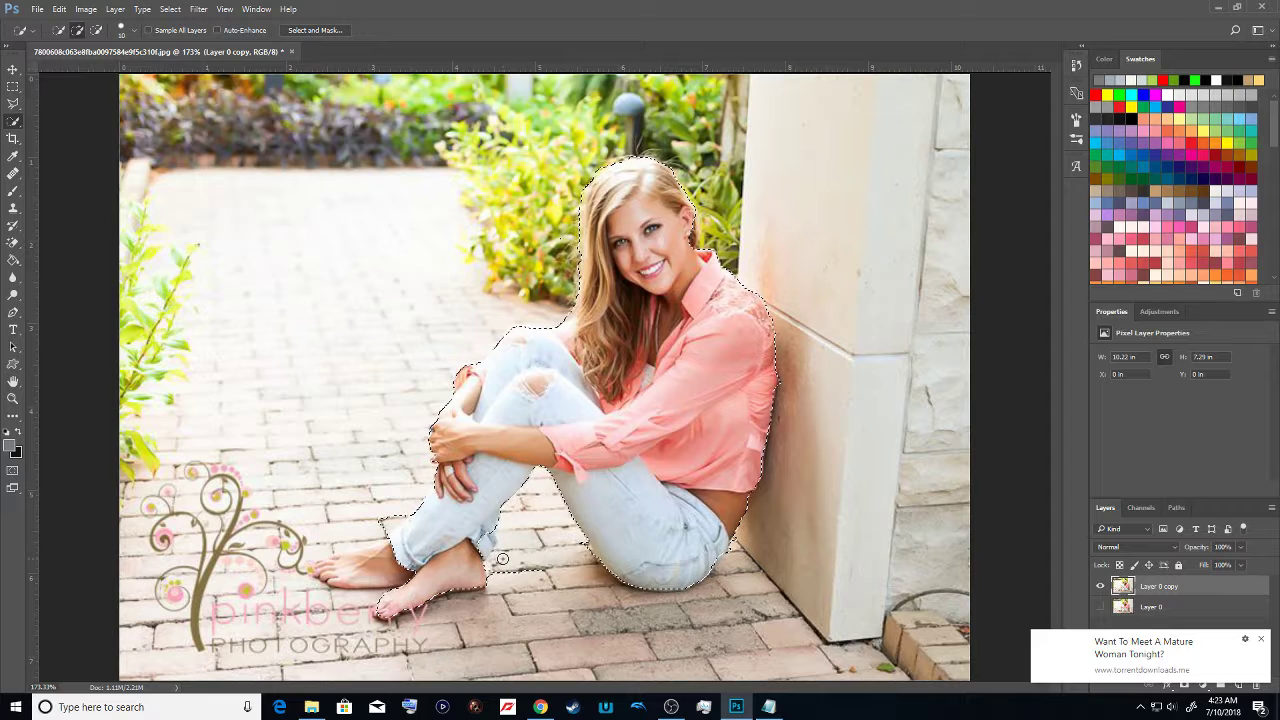
{"action": "left_click_drag", "start_coordinate": [453, 565], "coordinate": [517, 580]}
Add the woman's farther foot to the selection and trim the excess paving around its toes
{"action": "key", "text": "alt"}
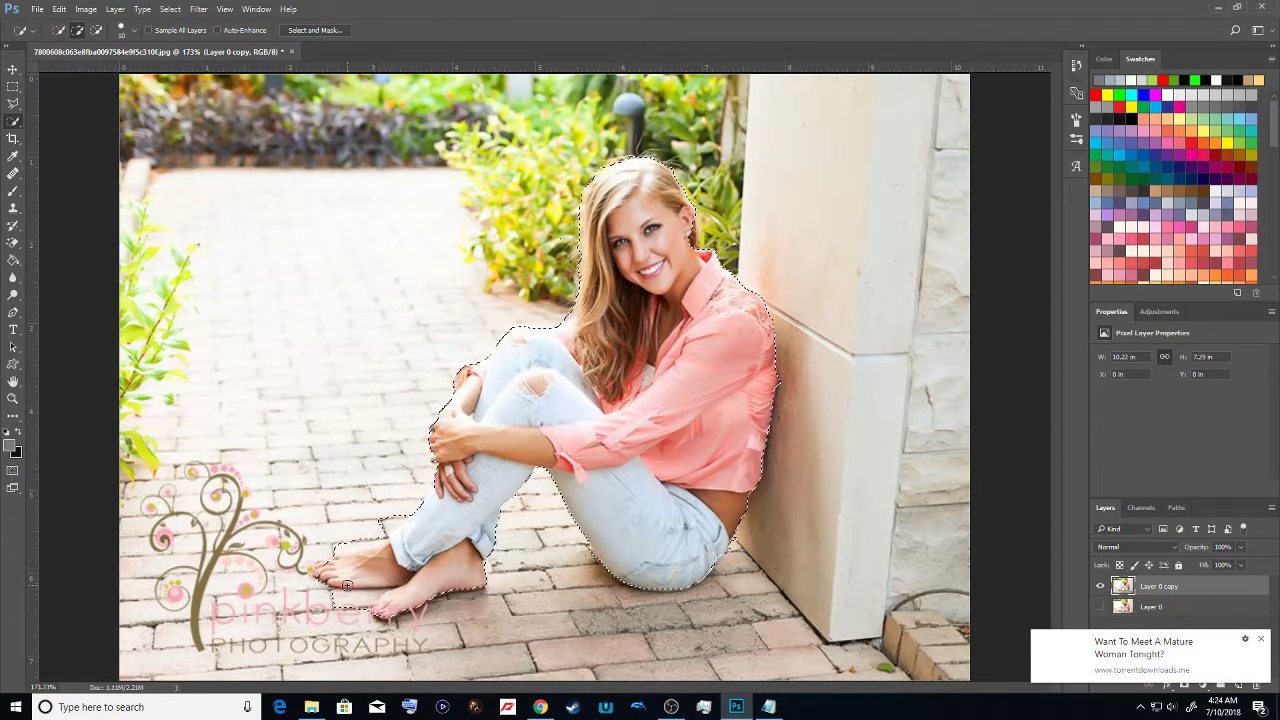
{"action": "key", "text": "alt"}
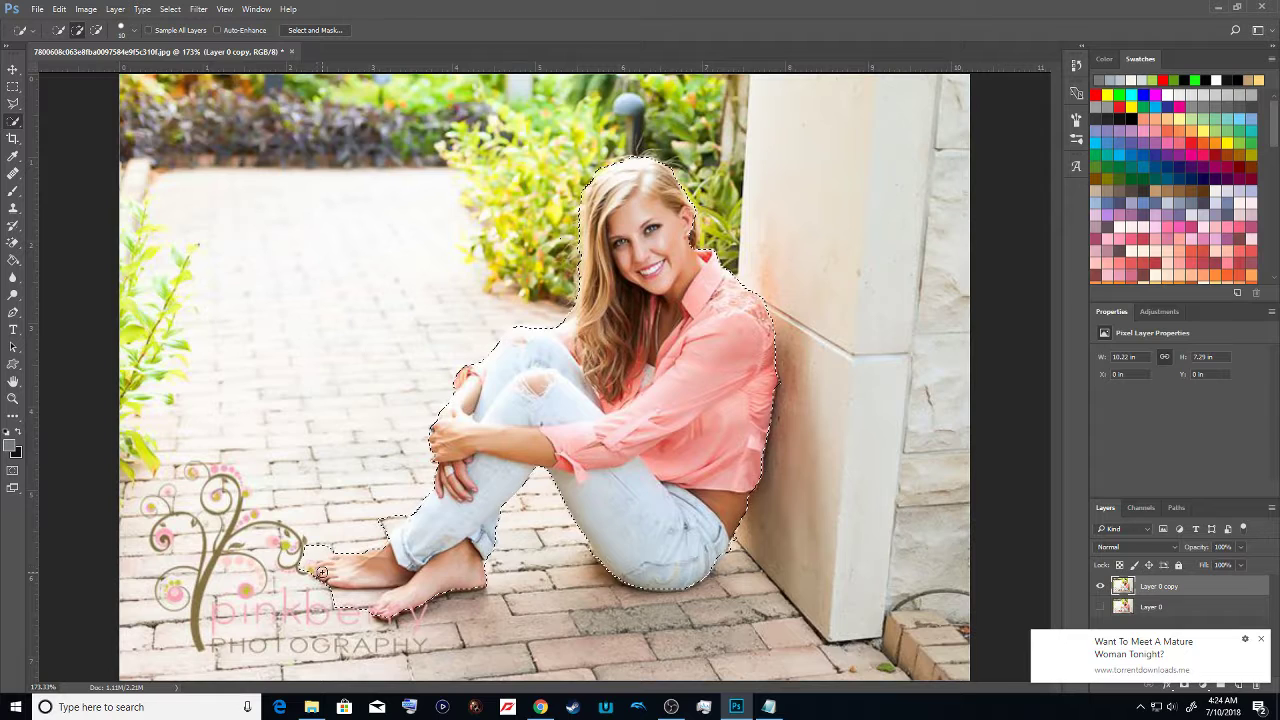
{"action": "key", "text": "alt"}
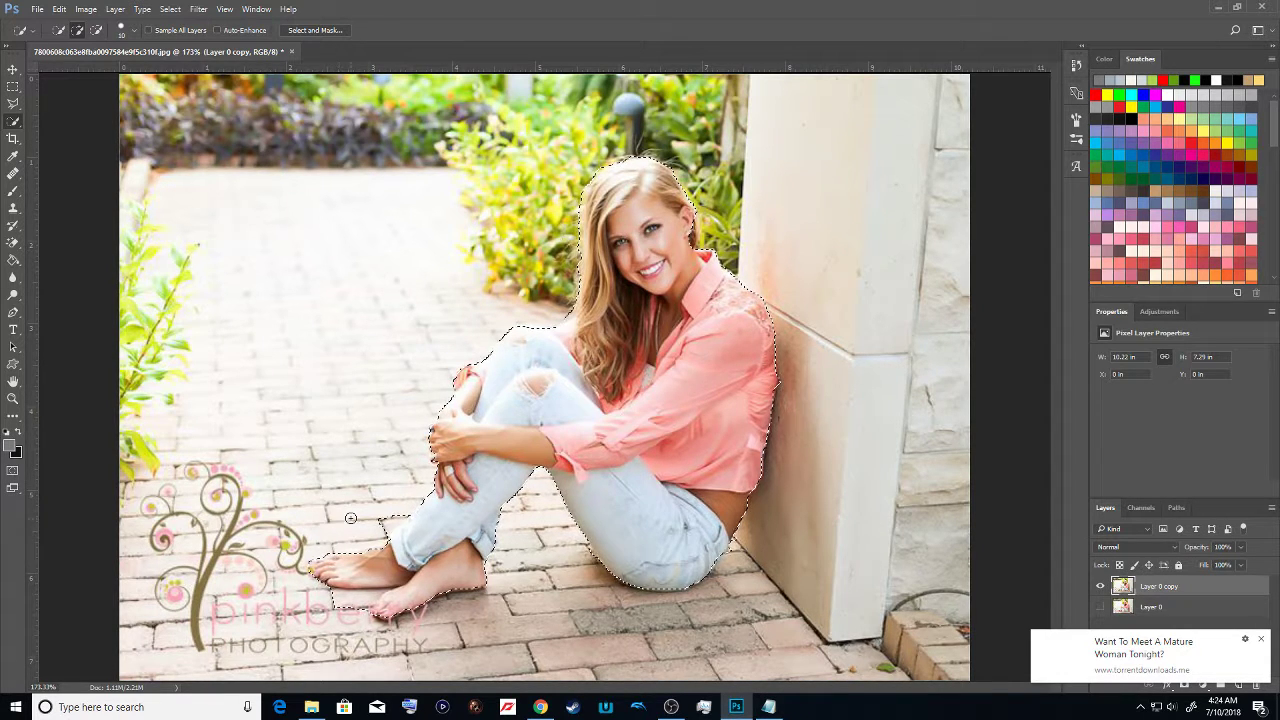
Switch to Notepad and add a new paragraph reading "there u go its done now we are going to put her in the hotel"
{"action": "left_click", "coordinate": [778, 704]}
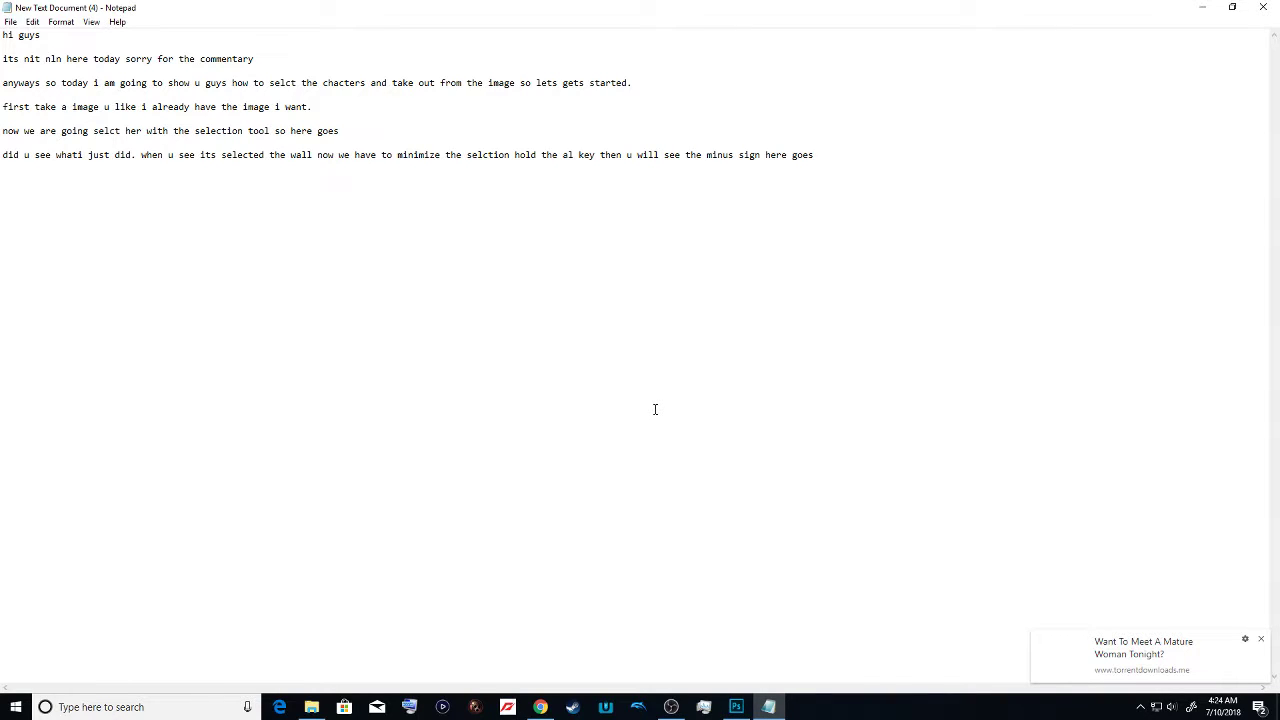
{"action": "key", "text": "Return"}
{"action": "key", "text": "Return"}
{"action": "type", "text": "there u go its done now we are going to put her in the hotel"}
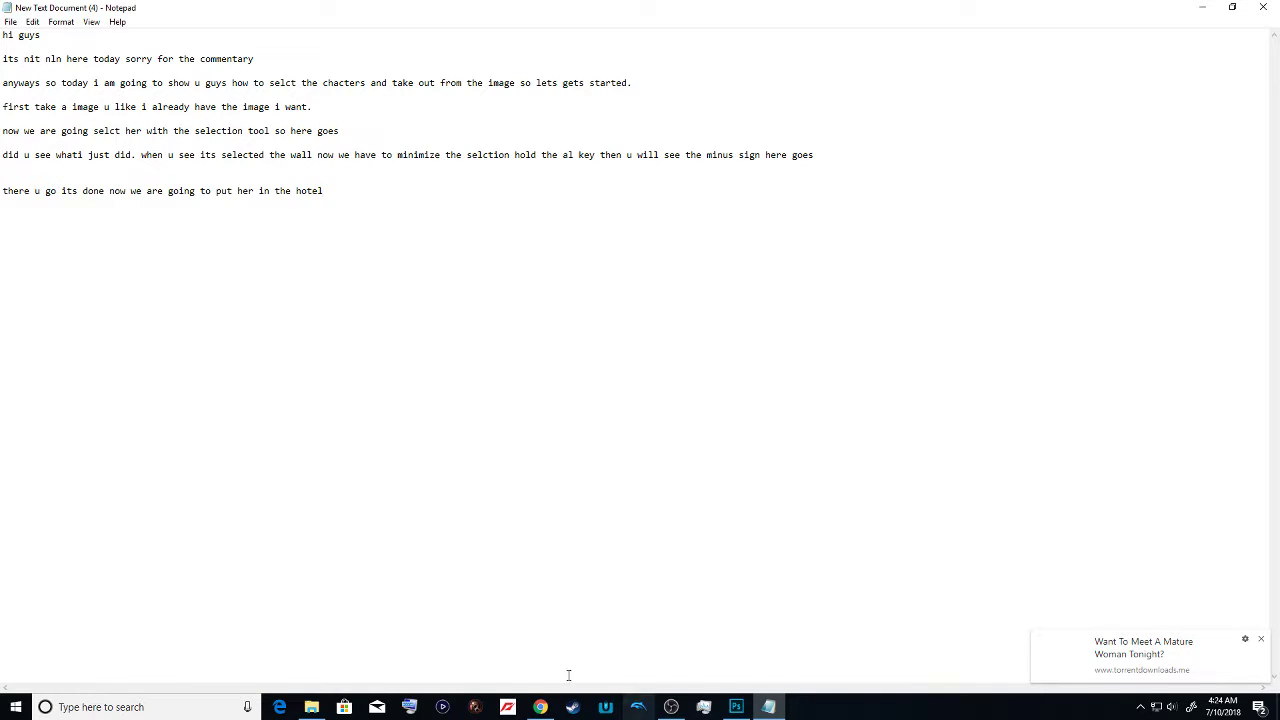
Switch to Microsoft Edge in a maximized window and open google.com
{"action": "left_click", "coordinate": [312, 707]}
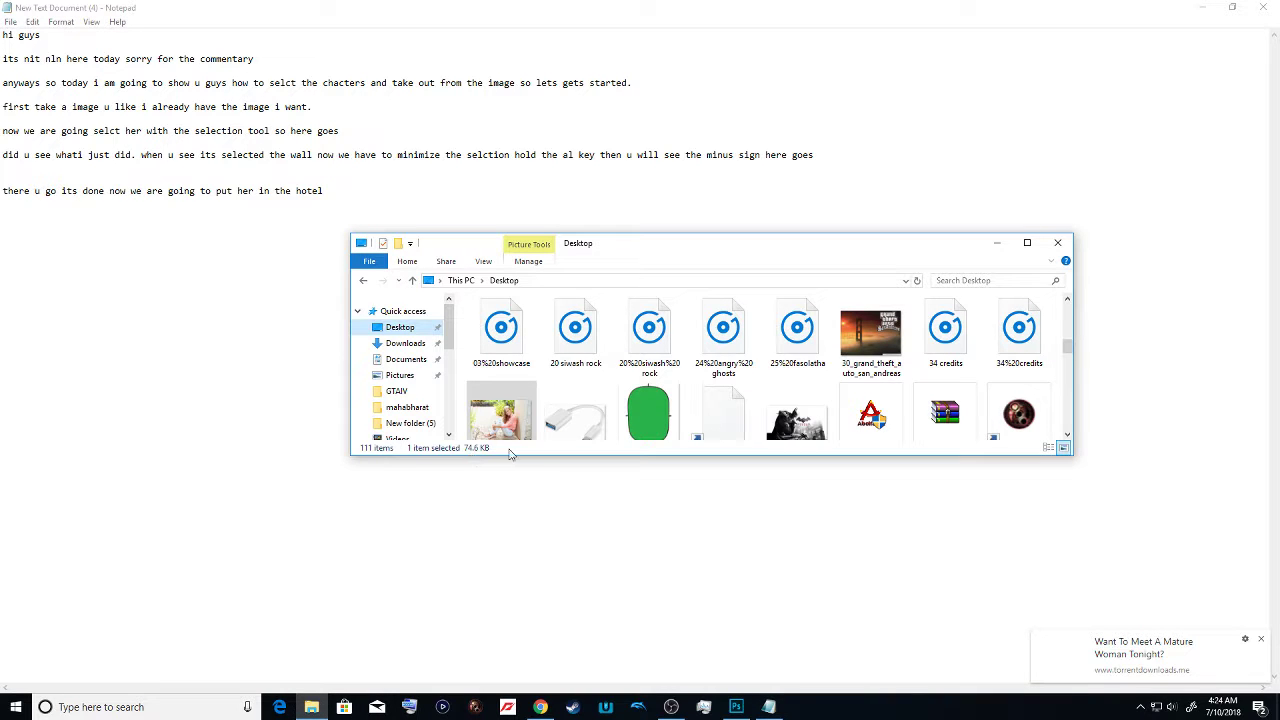
{"action": "left_click", "coordinate": [303, 707]}
{"action": "left_click", "coordinate": [282, 707]}
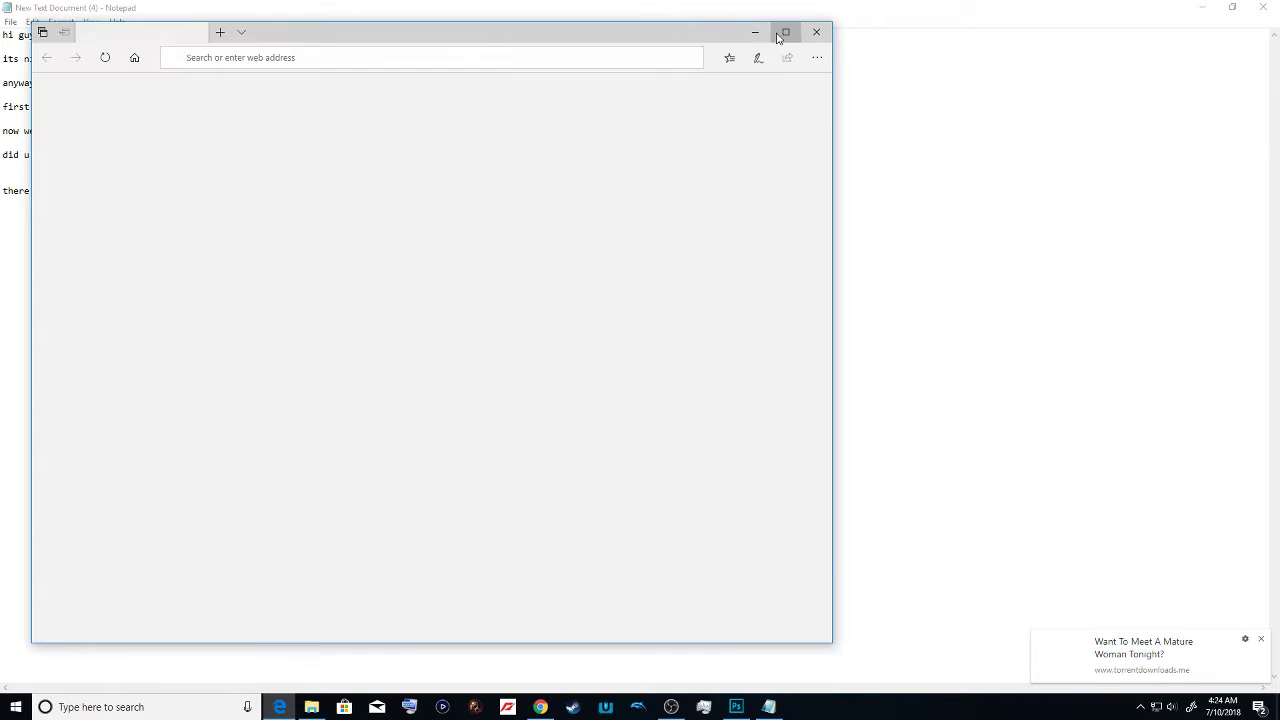
{"action": "left_click", "coordinate": [785, 32]}
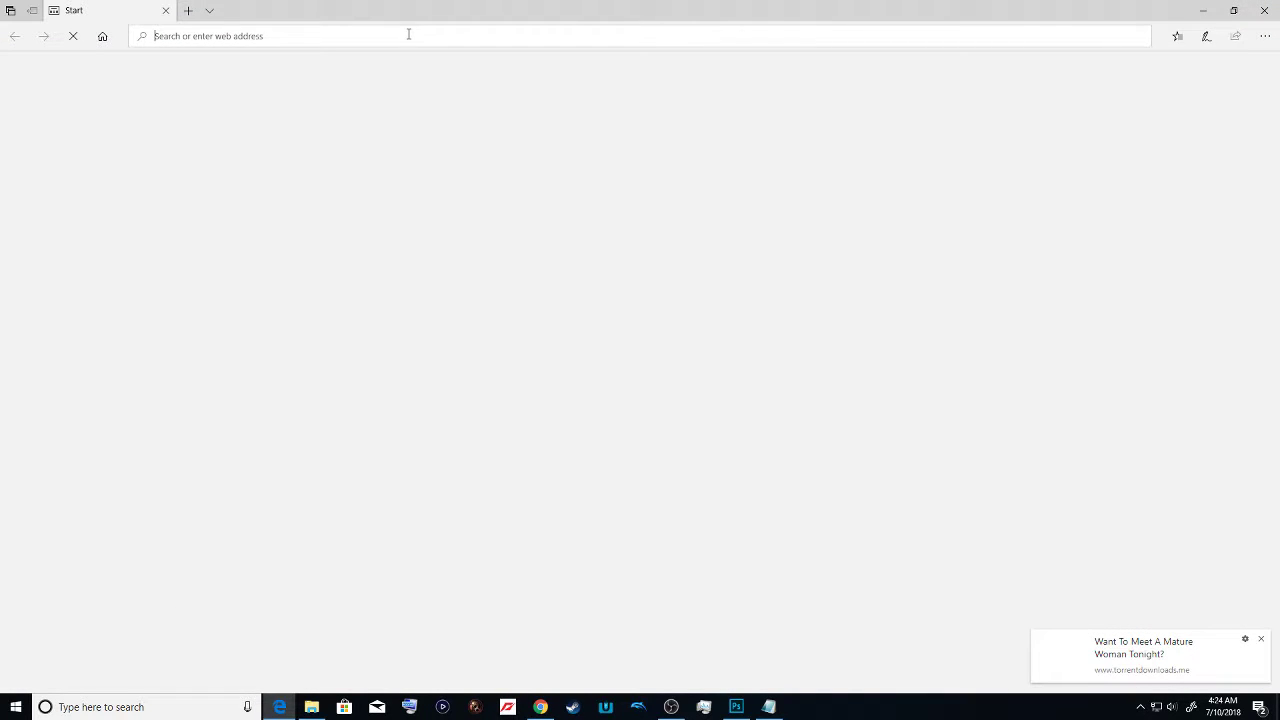
{"action": "type", "text": "google.com/chrome"}
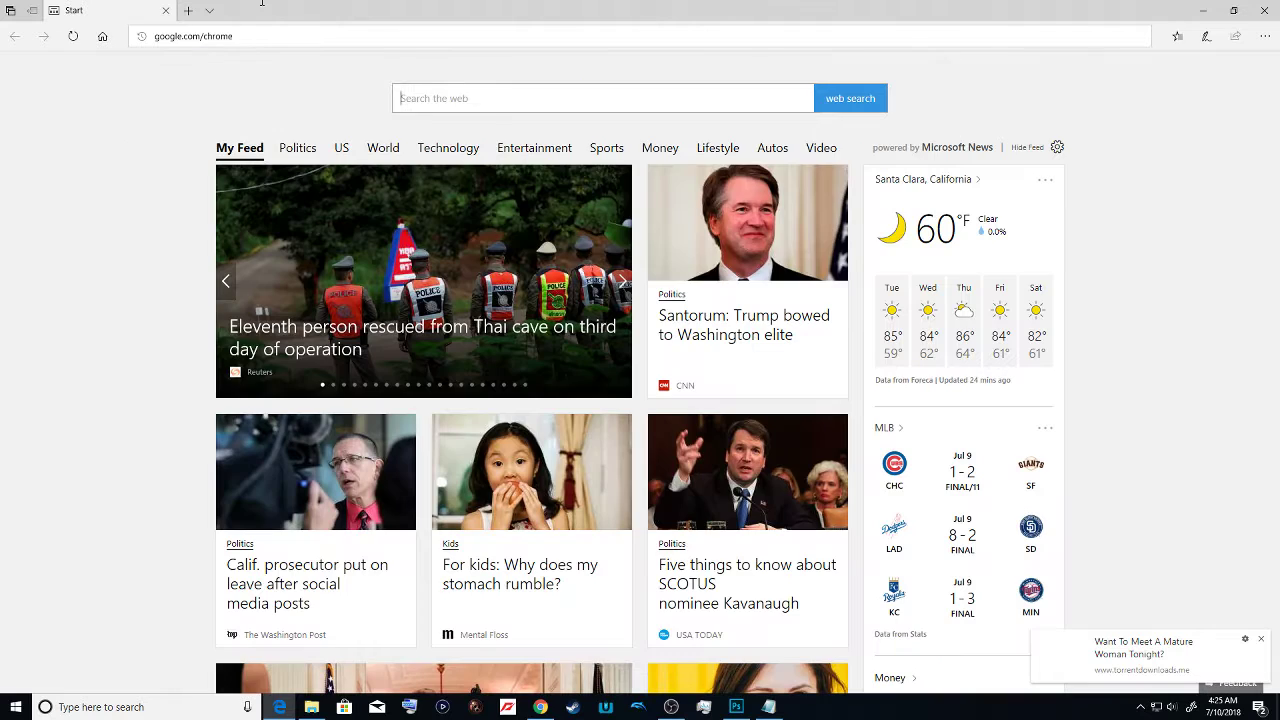
{"action": "type", "text": "l"}
{"action": "key", "text": "BackSpace"}
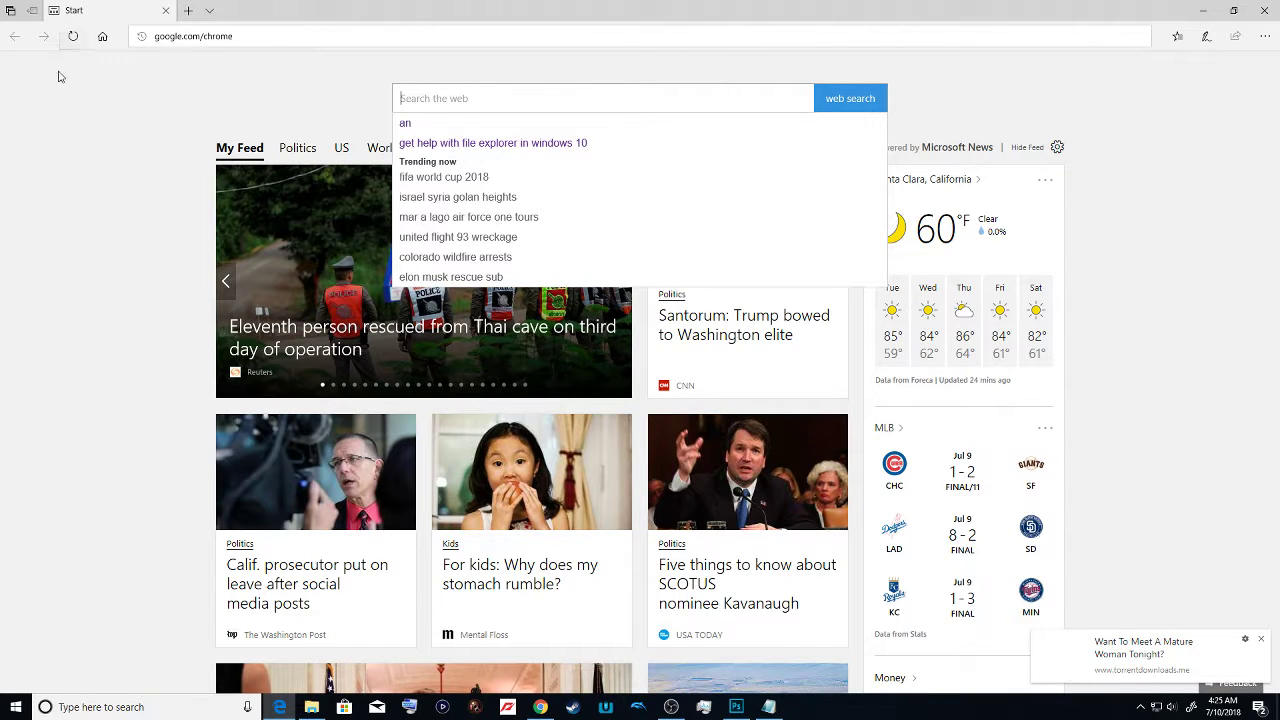
{"action": "type", "text": "google.com"}
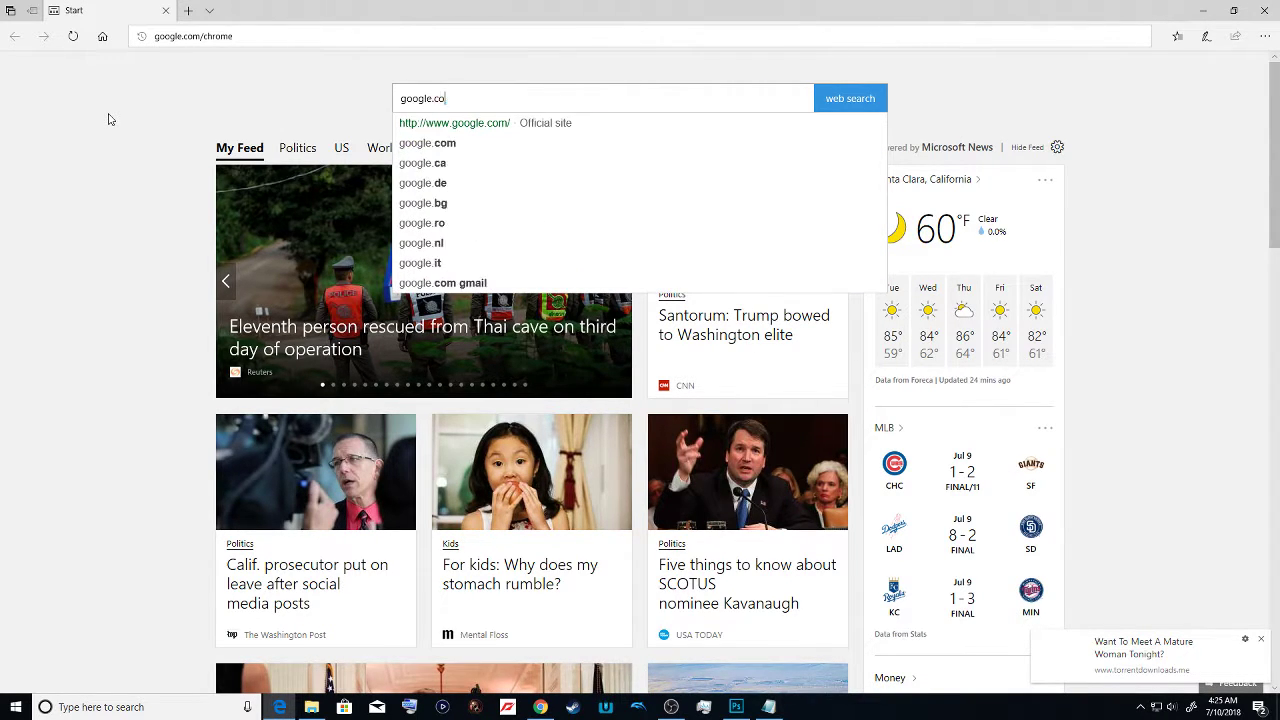
{"action": "key", "text": "Return"}
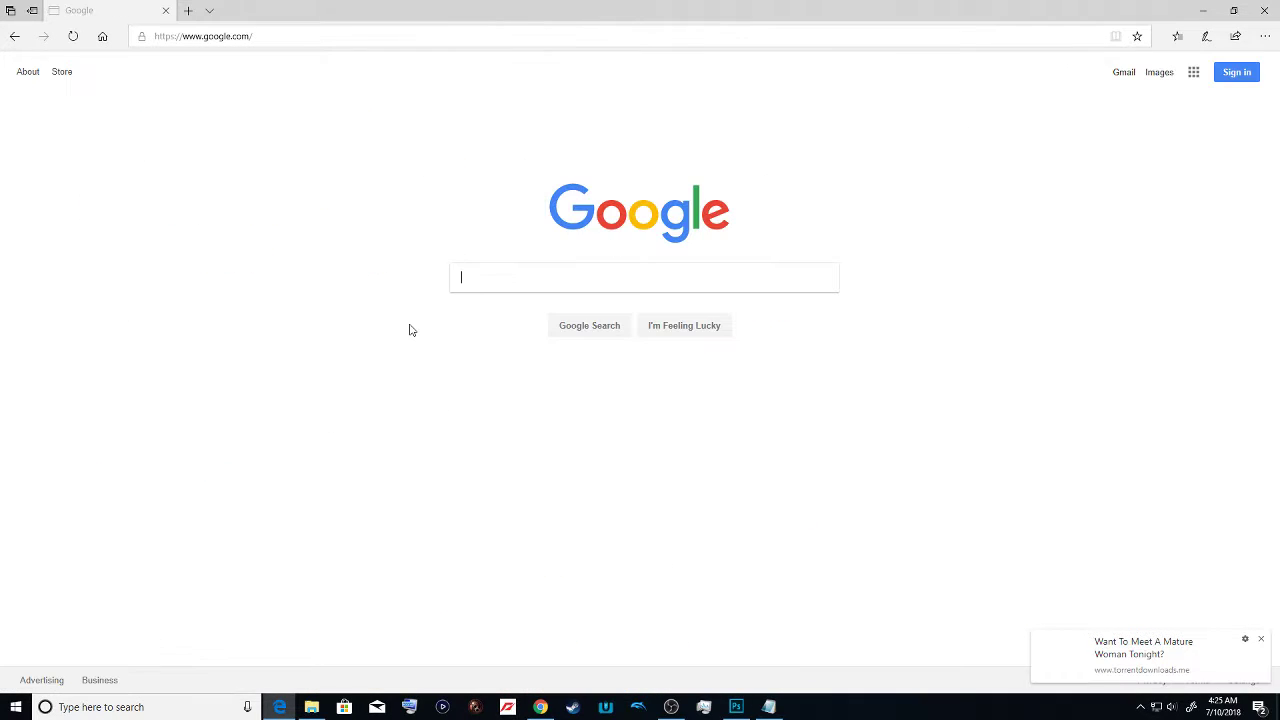
Search Google for "hotel", switch to image results and refine the search to "hotel room"
{"action": "type", "text": "hotel"}
{"action": "key", "text": "Return"}
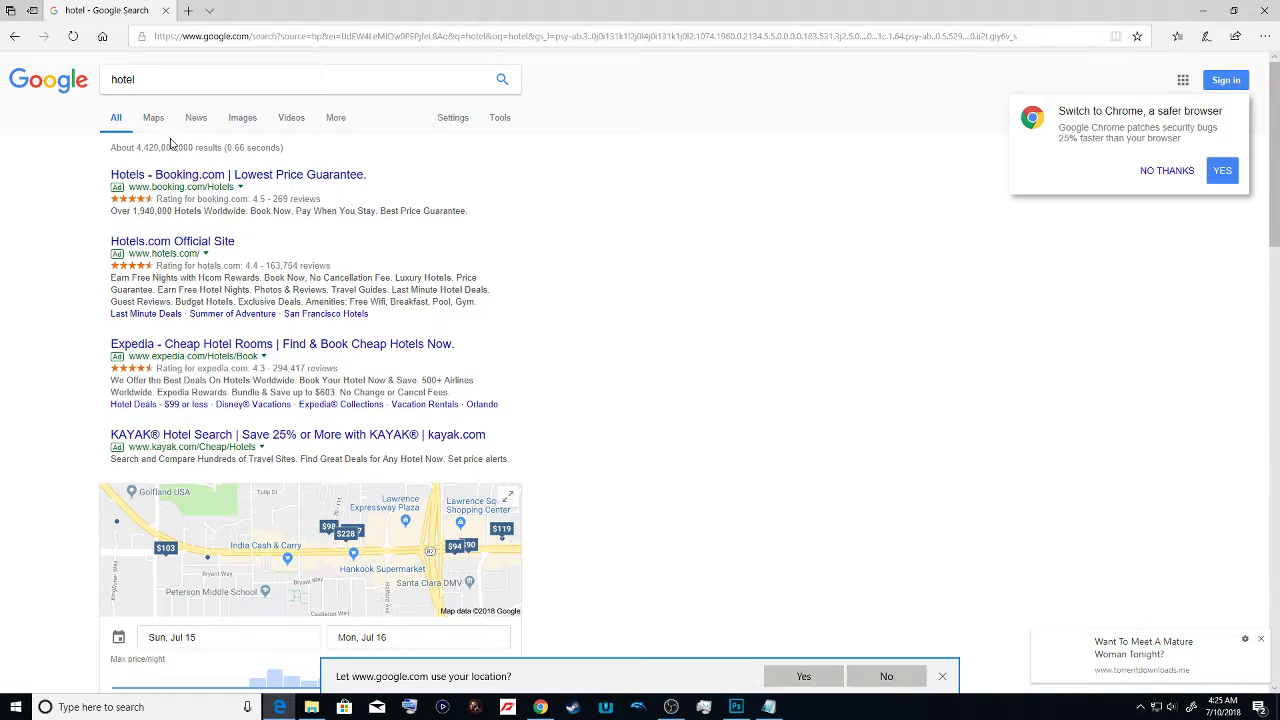
{"action": "left_click", "coordinate": [236, 121]}
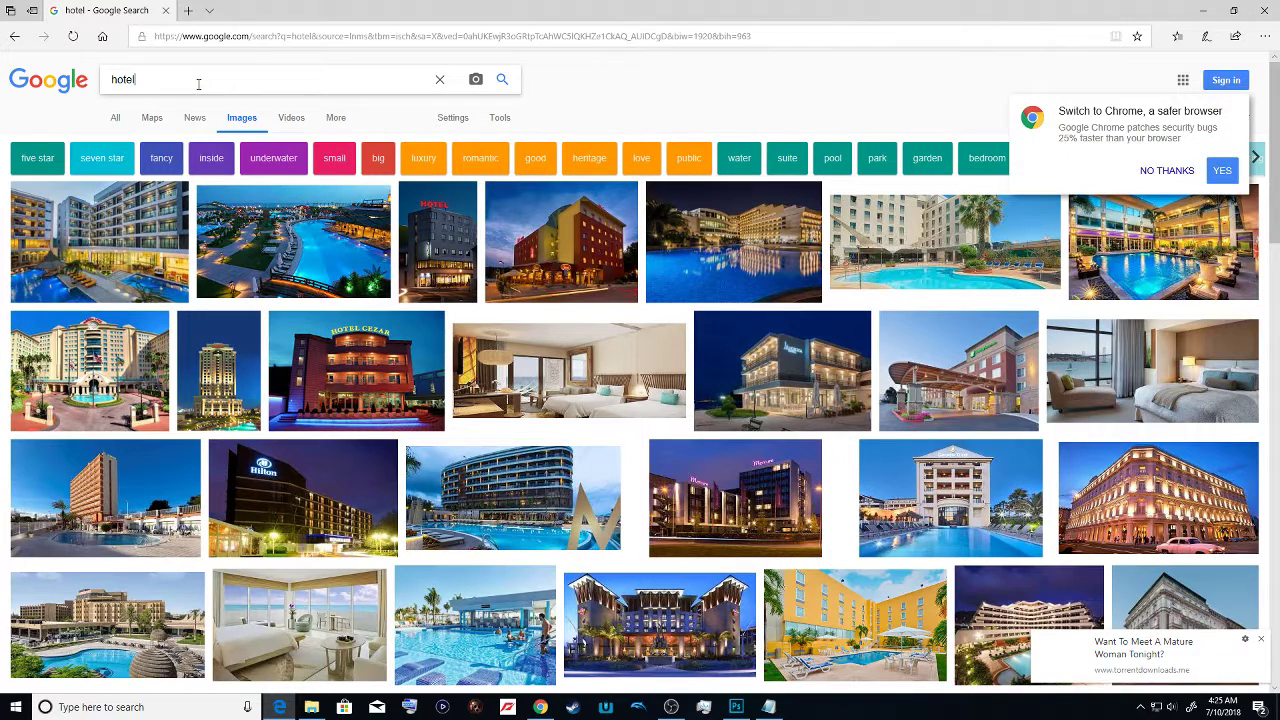
{"action": "left_click", "coordinate": [198, 84]}
{"action": "type", "text": "room"}
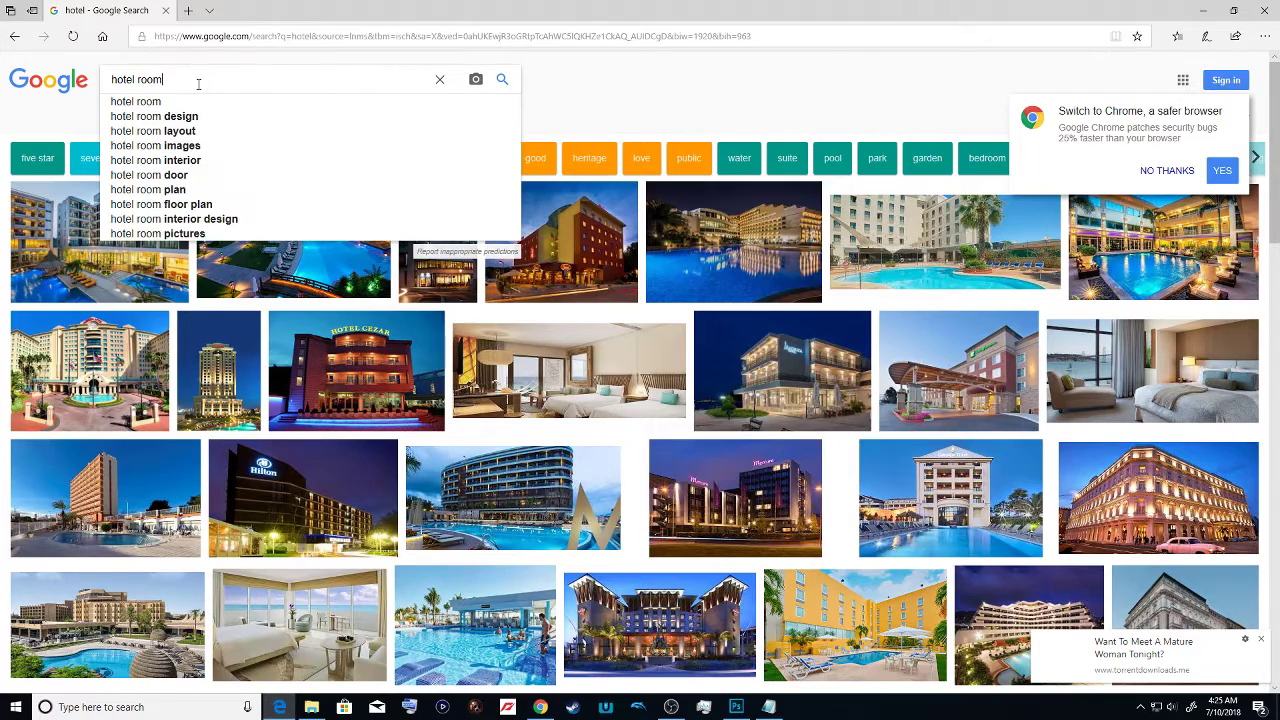
{"action": "key", "text": "Return"}
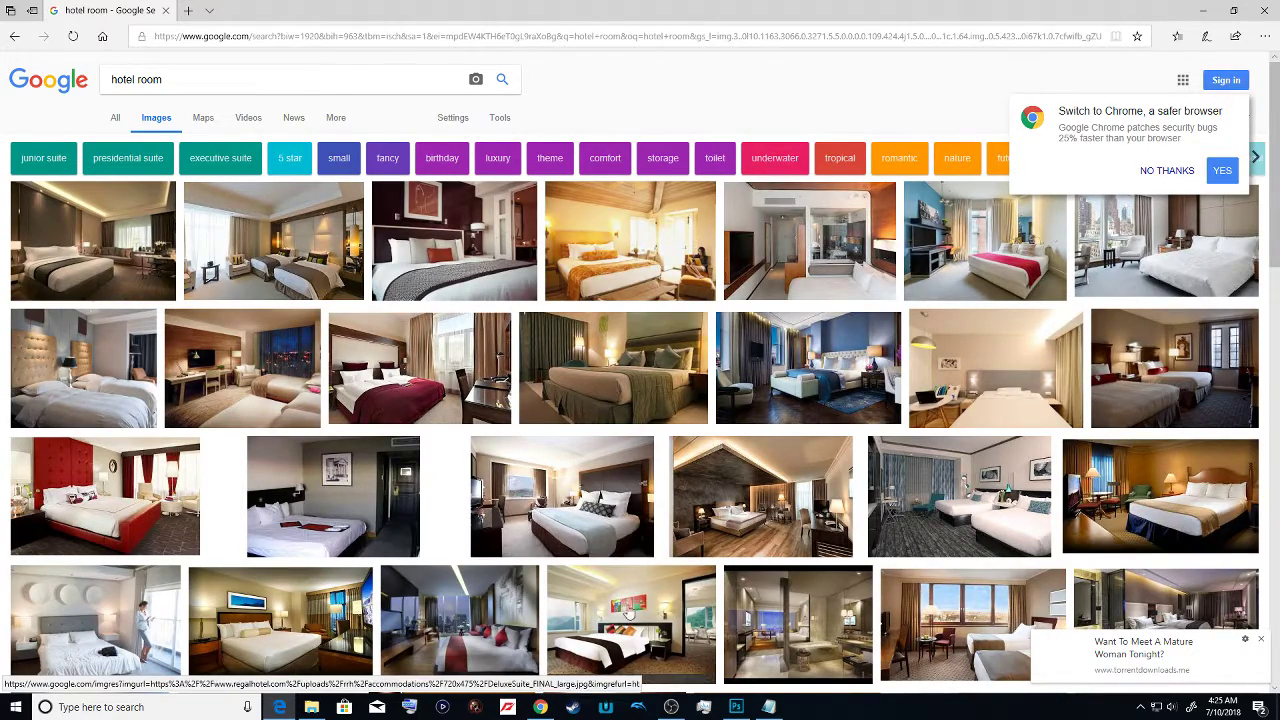
Switch to Notepad, continue the last line with ". u have to get the right image" and return to the hotel room results in Edge
{"action": "left_click", "coordinate": [768, 707]}
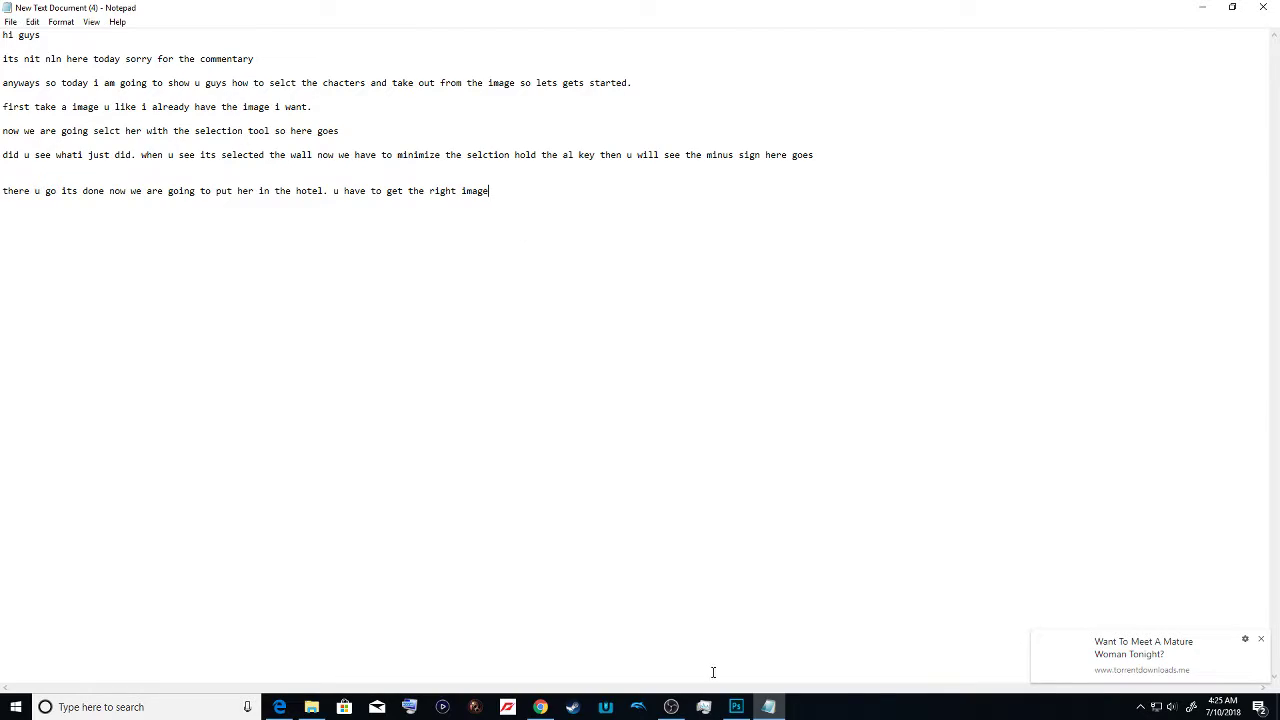
{"action": "left_click", "coordinate": [736, 707]}
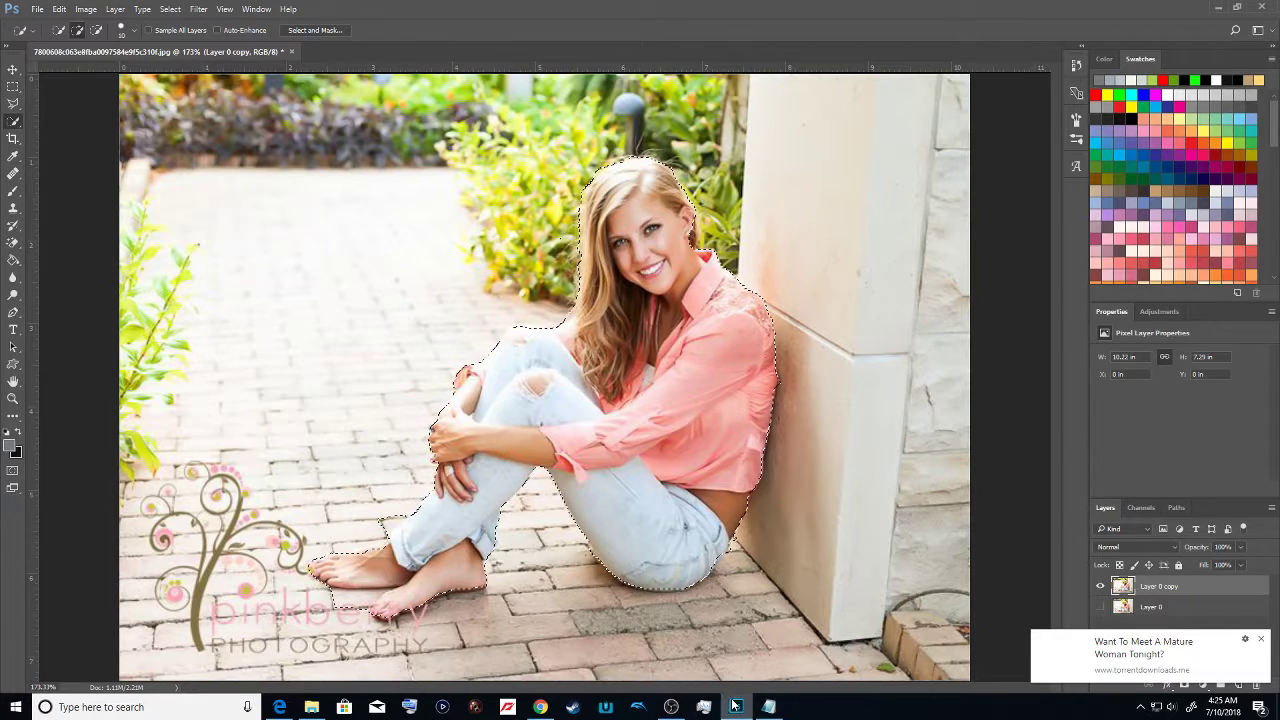
{"action": "left_click", "coordinate": [538, 708]}
{"action": "left_click", "coordinate": [166, 9]}
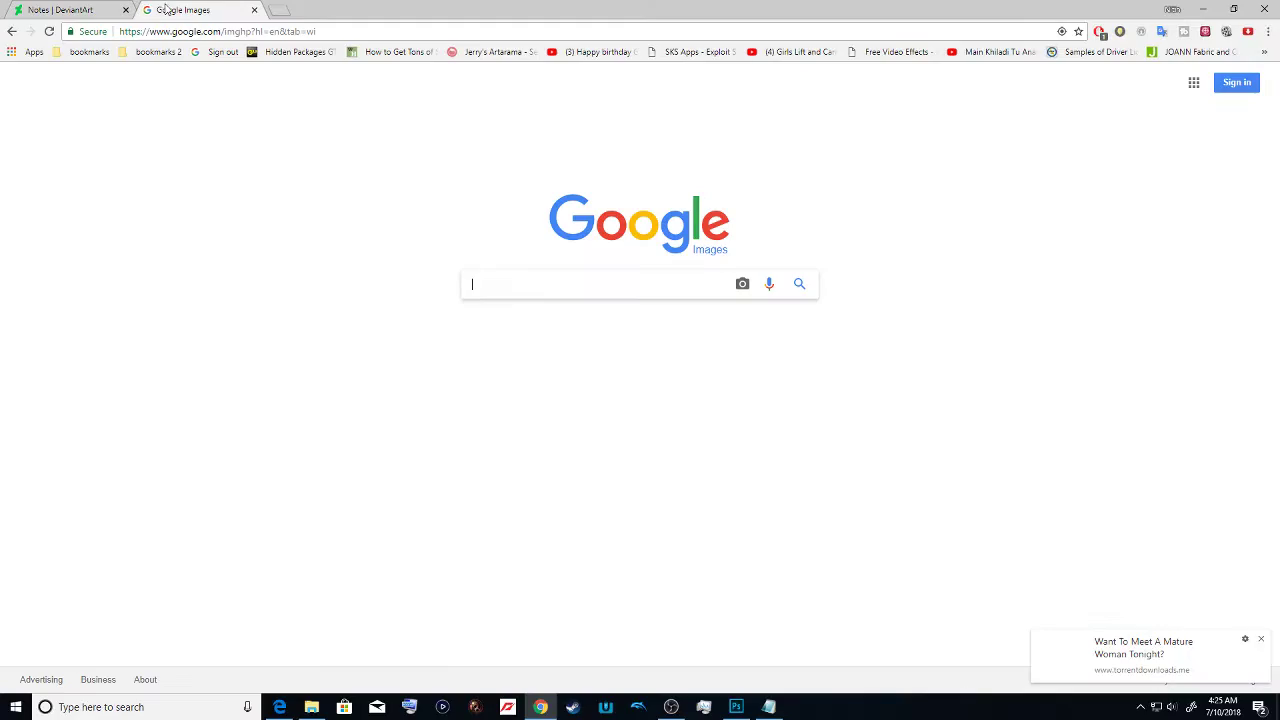
{"action": "mouse_move", "coordinate": [279, 707]}
{"action": "left_click", "coordinate": [284, 662]}
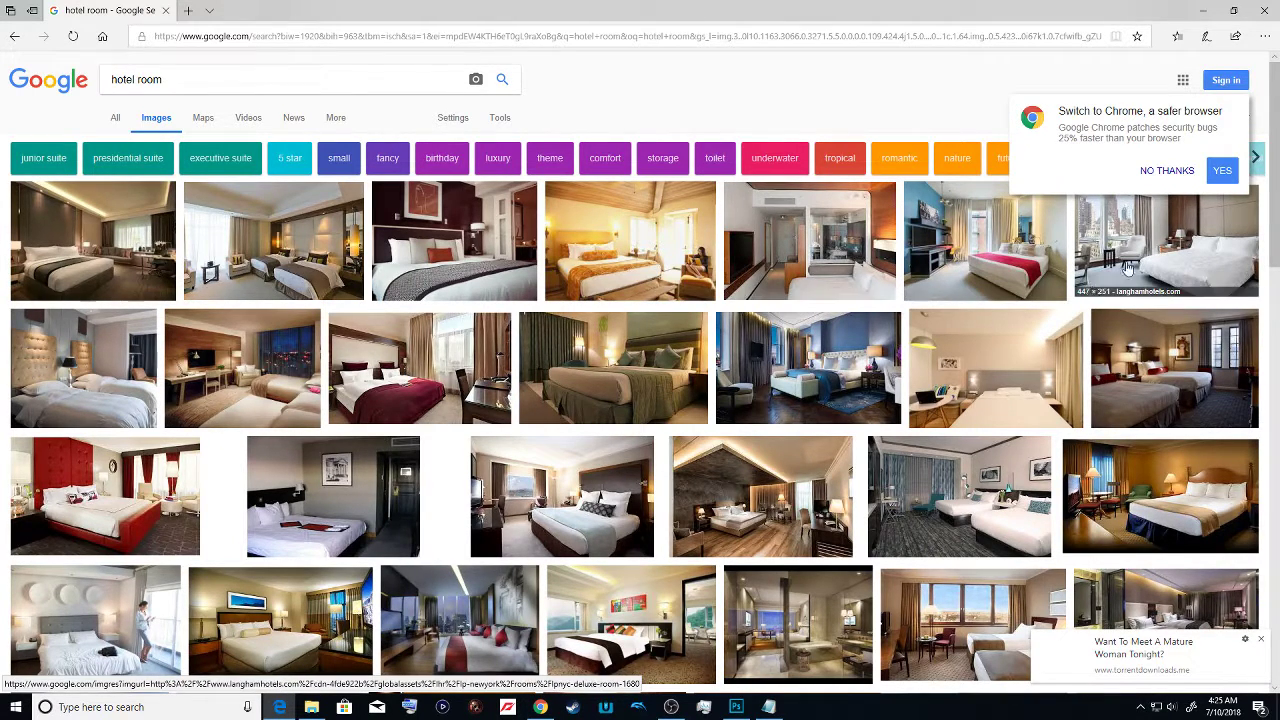
Preview several hotel room pictures and scan the image results for a suitable background
{"action": "left_click", "coordinate": [822, 285]}
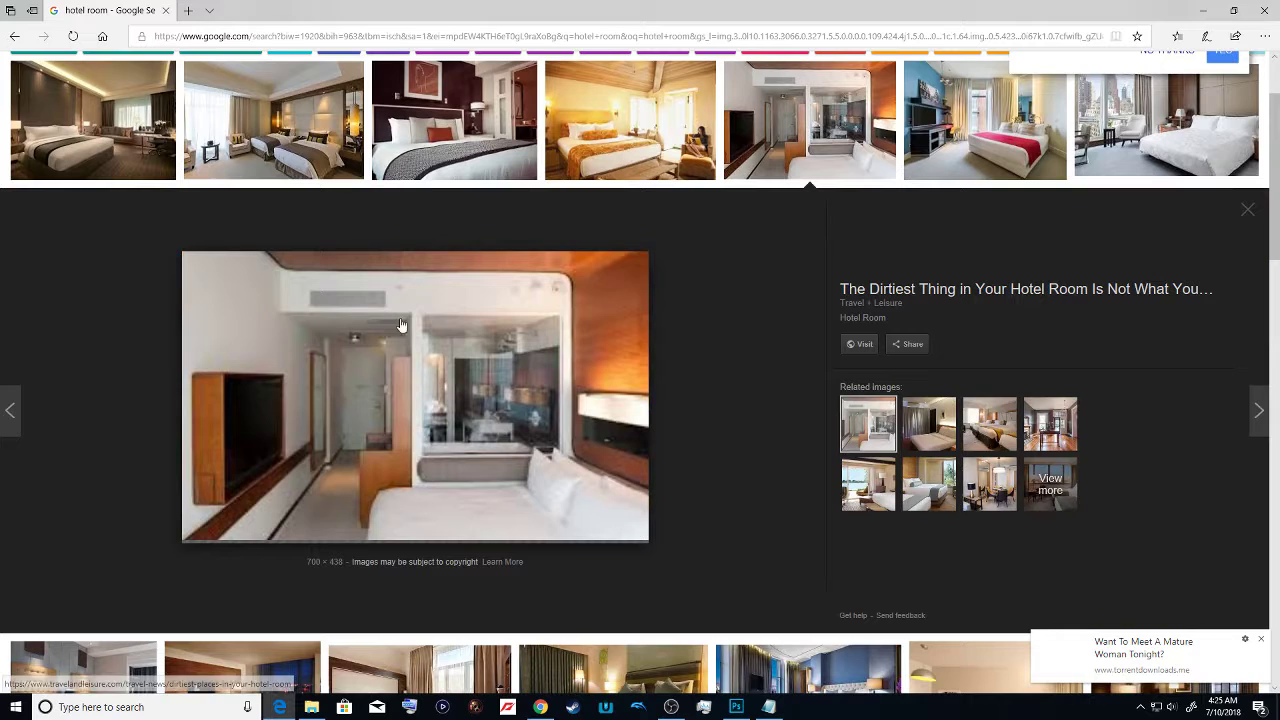
{"action": "right_click", "coordinate": [483, 385]}
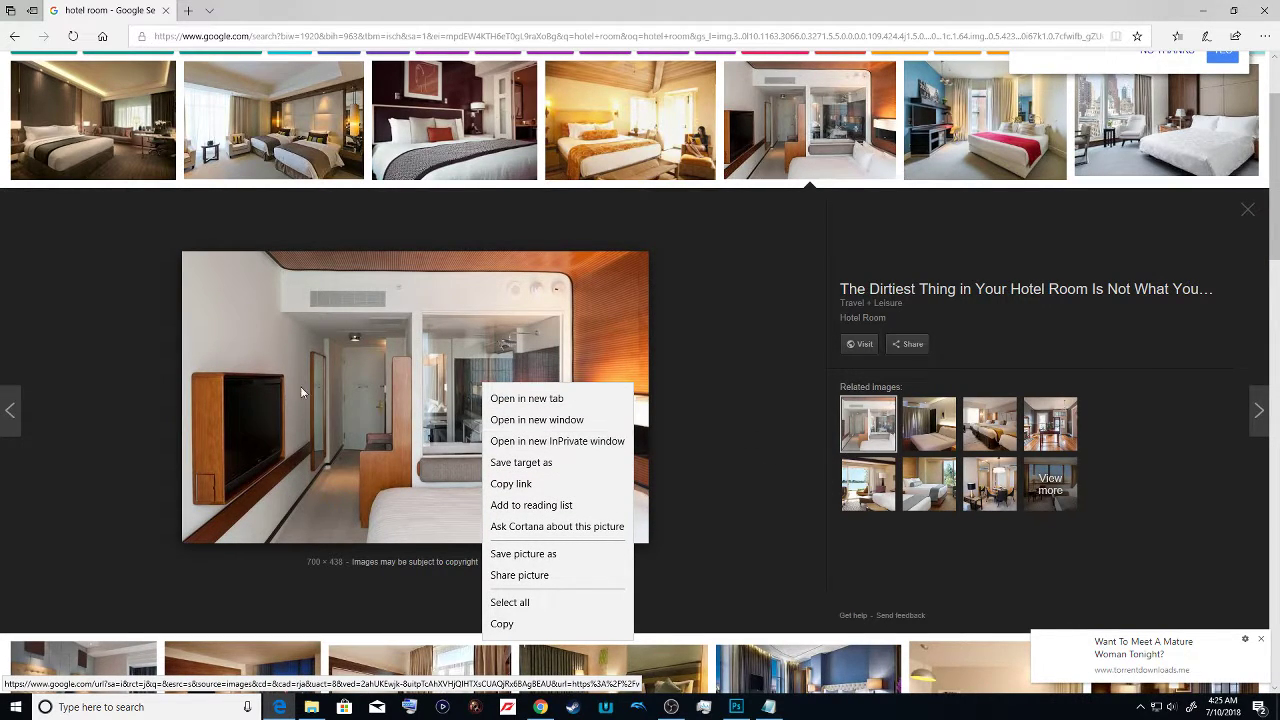
{"action": "left_click", "coordinate": [862, 493]}
{"action": "left_click", "coordinate": [929, 489]}
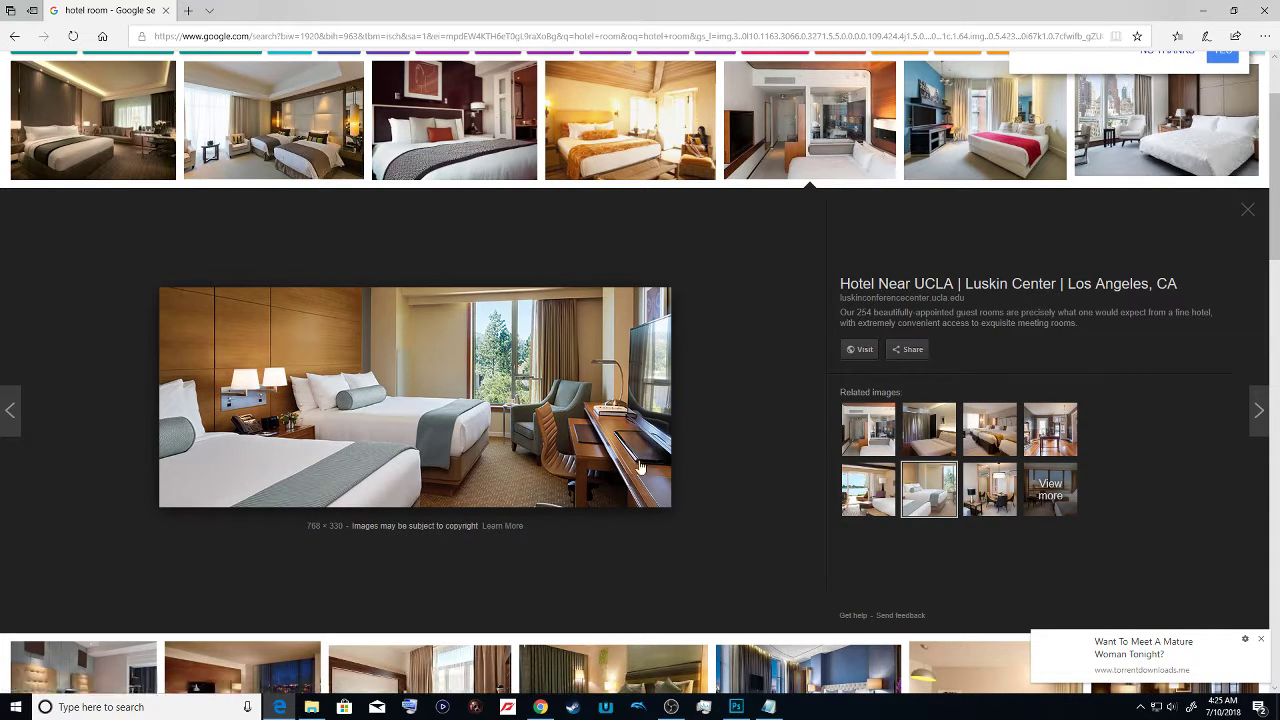
{"action": "left_click", "coordinate": [989, 489]}
{"action": "left_click", "coordinate": [993, 444]}
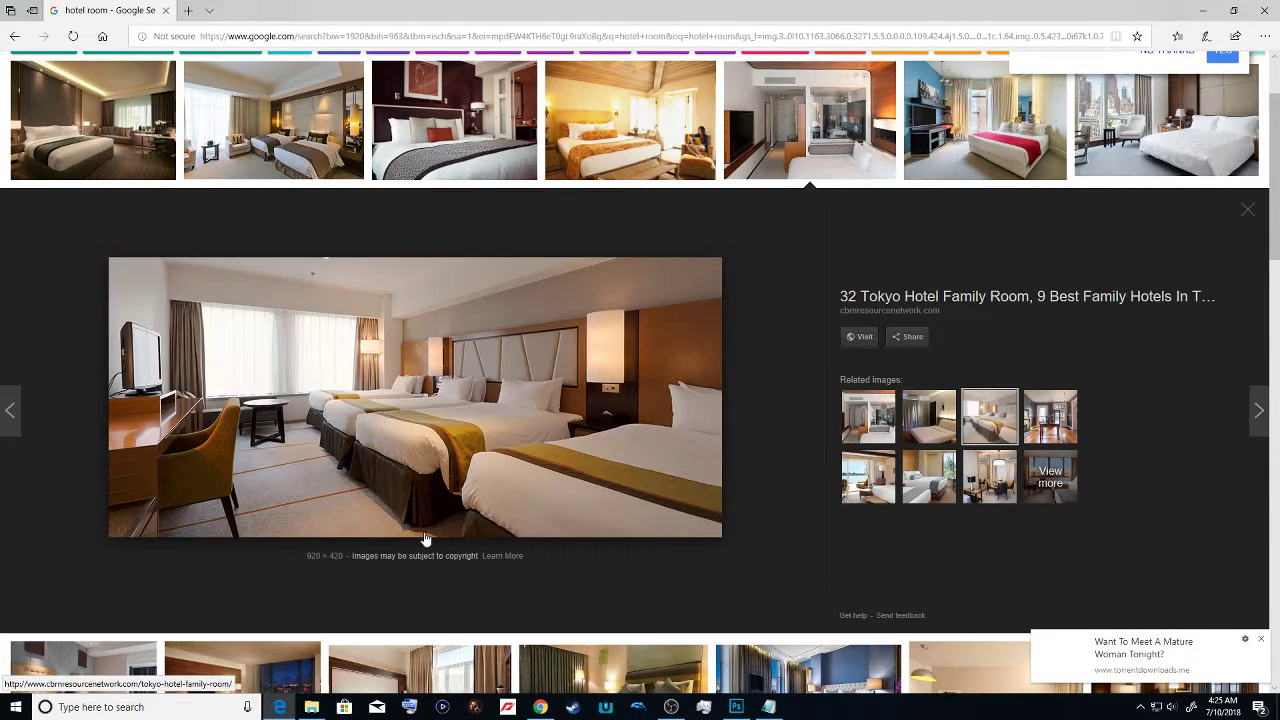
{"action": "scroll", "coordinate": [343, 407], "scroll_direction": "down", "scroll_amount": 5}
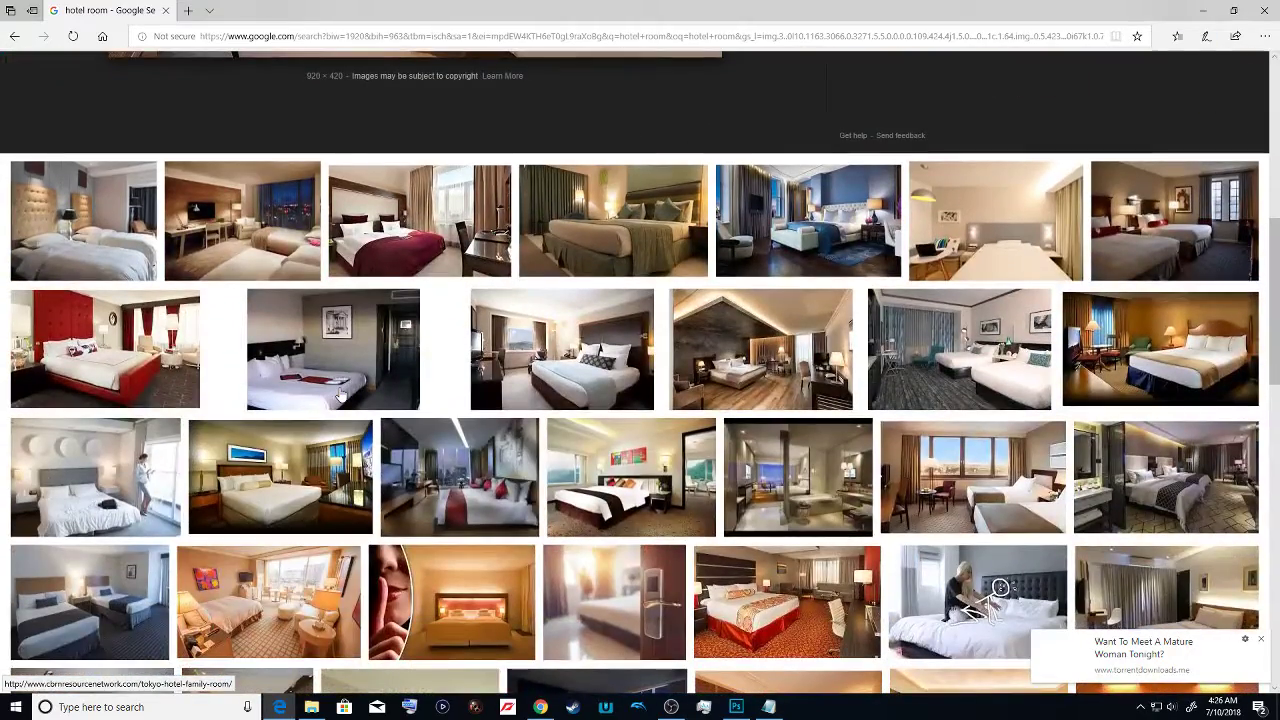
{"action": "scroll", "coordinate": [340, 396], "scroll_direction": "up", "scroll_amount": 2}
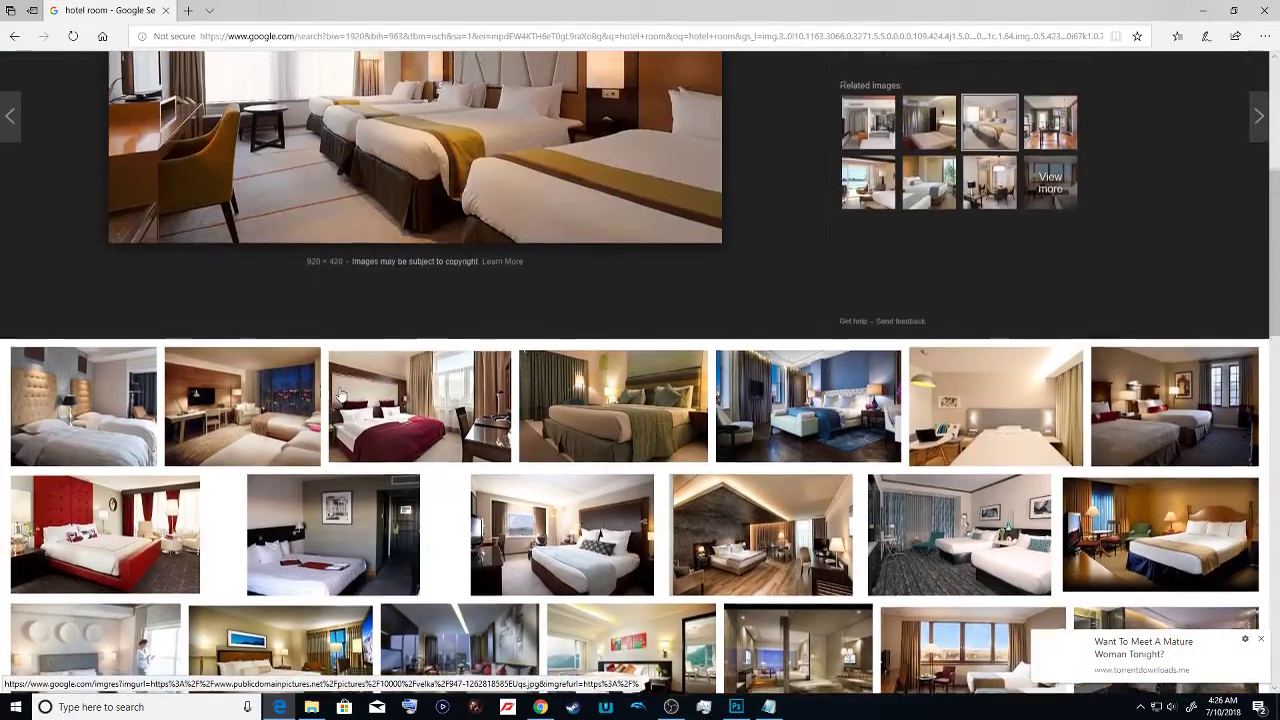
{"action": "scroll", "coordinate": [200, 370], "scroll_direction": "down", "scroll_amount": 4}
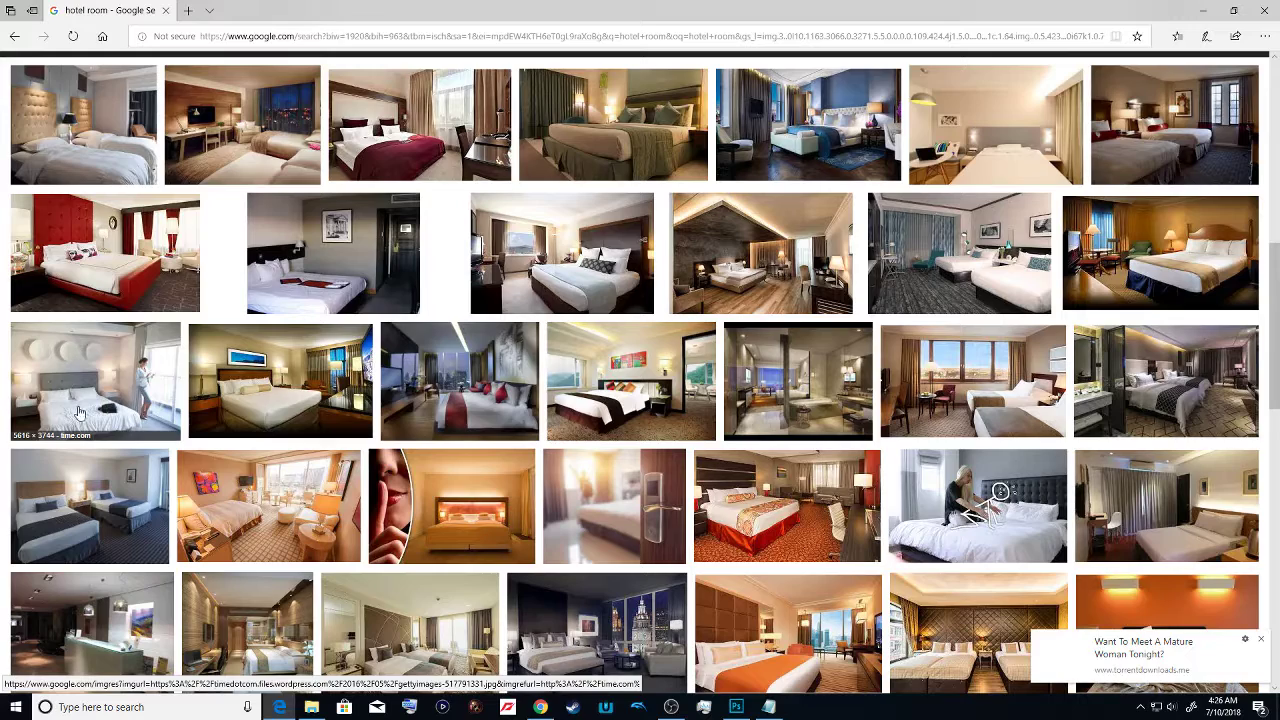
Open the Lonely Planet hotel room picture with the red bed runner and save it as the JPEG "images" in Pictures
{"action": "left_click", "coordinate": [388, 397]}
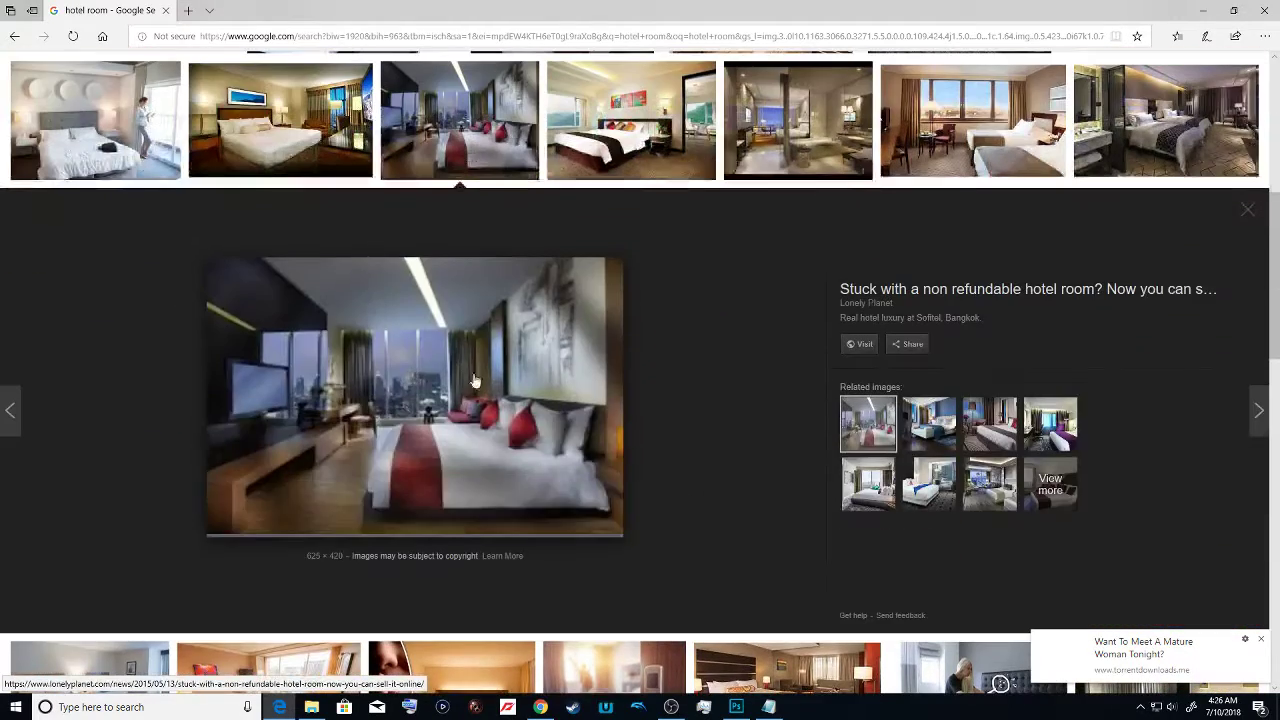
{"action": "right_click", "coordinate": [590, 369]}
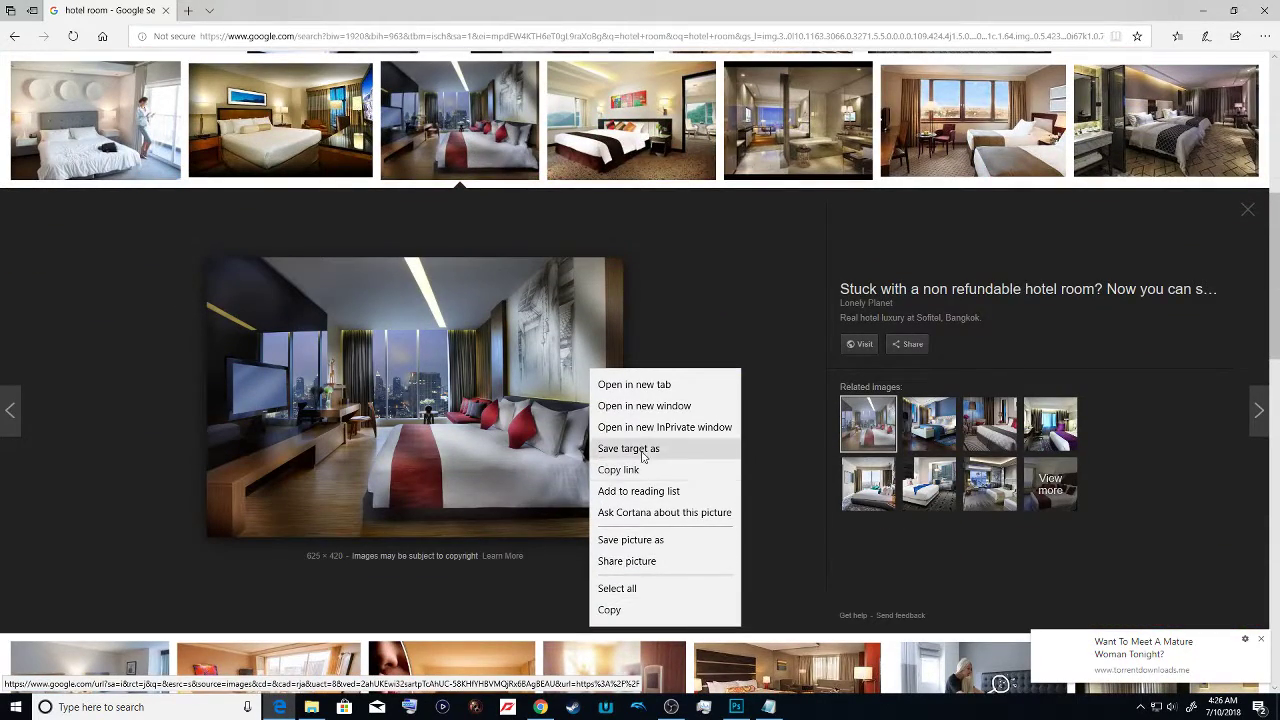
{"action": "left_click", "coordinate": [637, 538]}
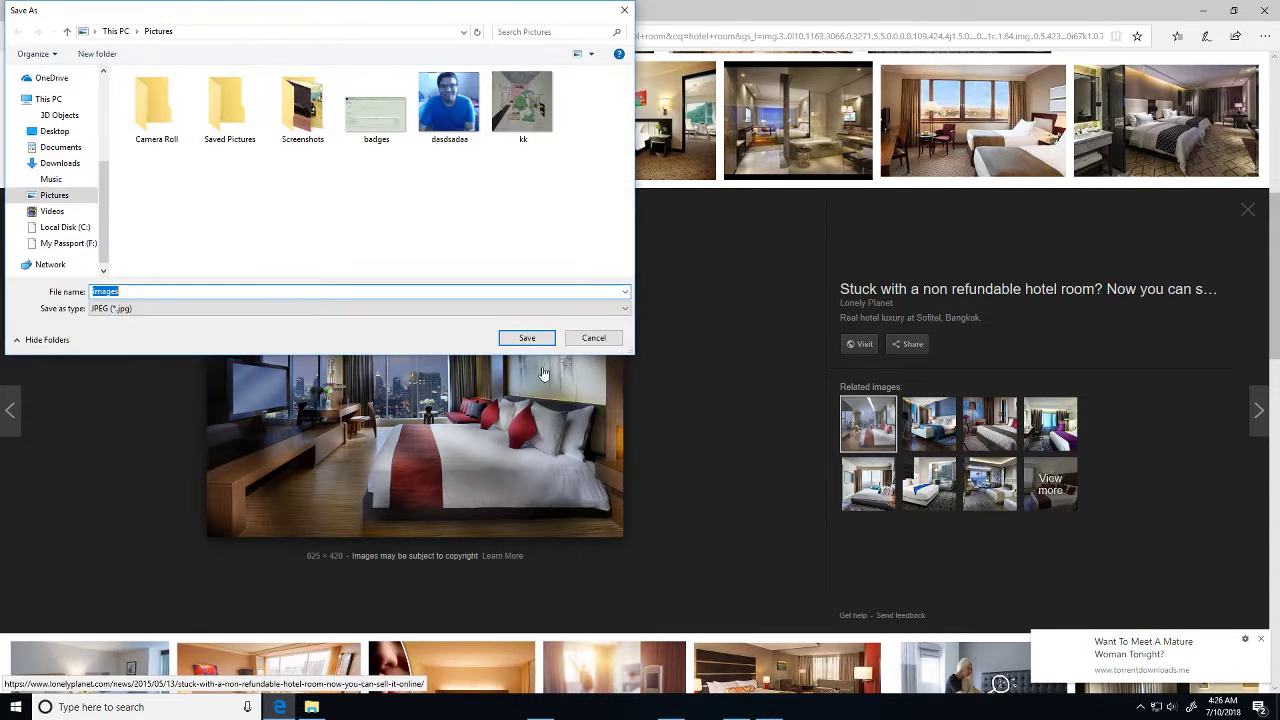
{"action": "left_click", "coordinate": [527, 338]}
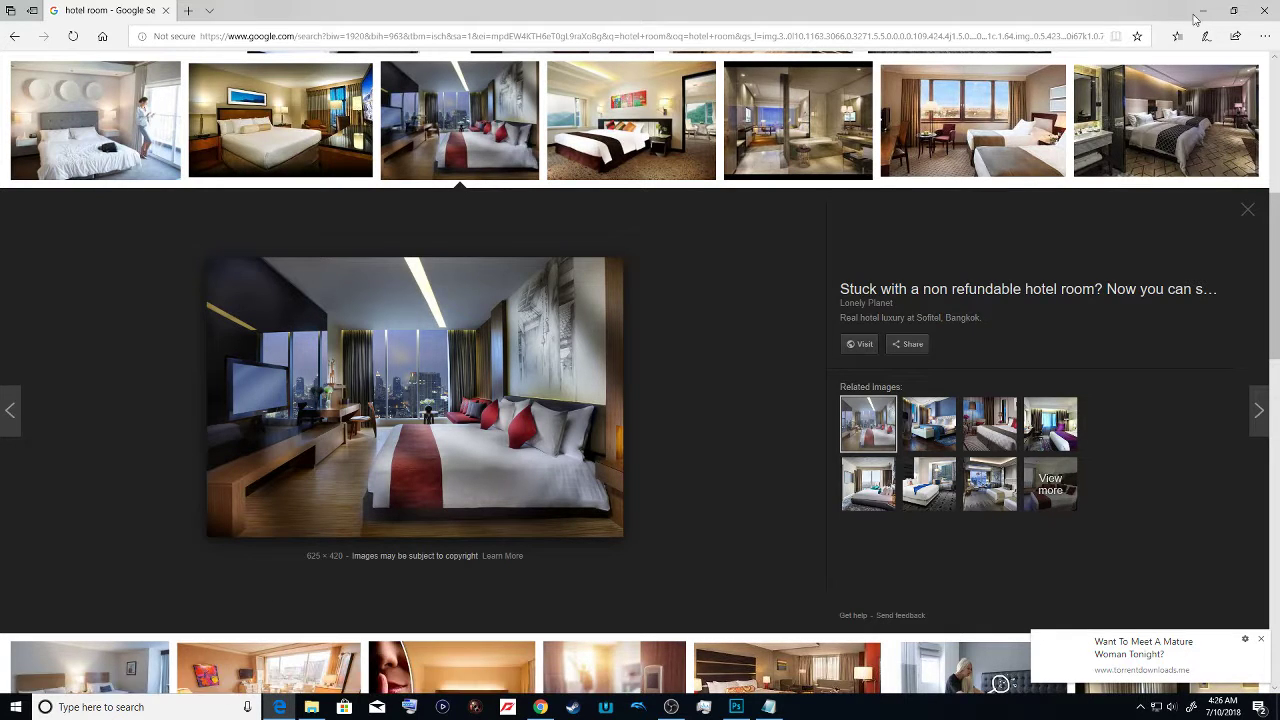
Place the "images" file from the Pictures folder into the woman's photo in Photoshop
{"action": "left_click", "coordinate": [1200, 14]}
{"action": "left_click", "coordinate": [311, 707]}
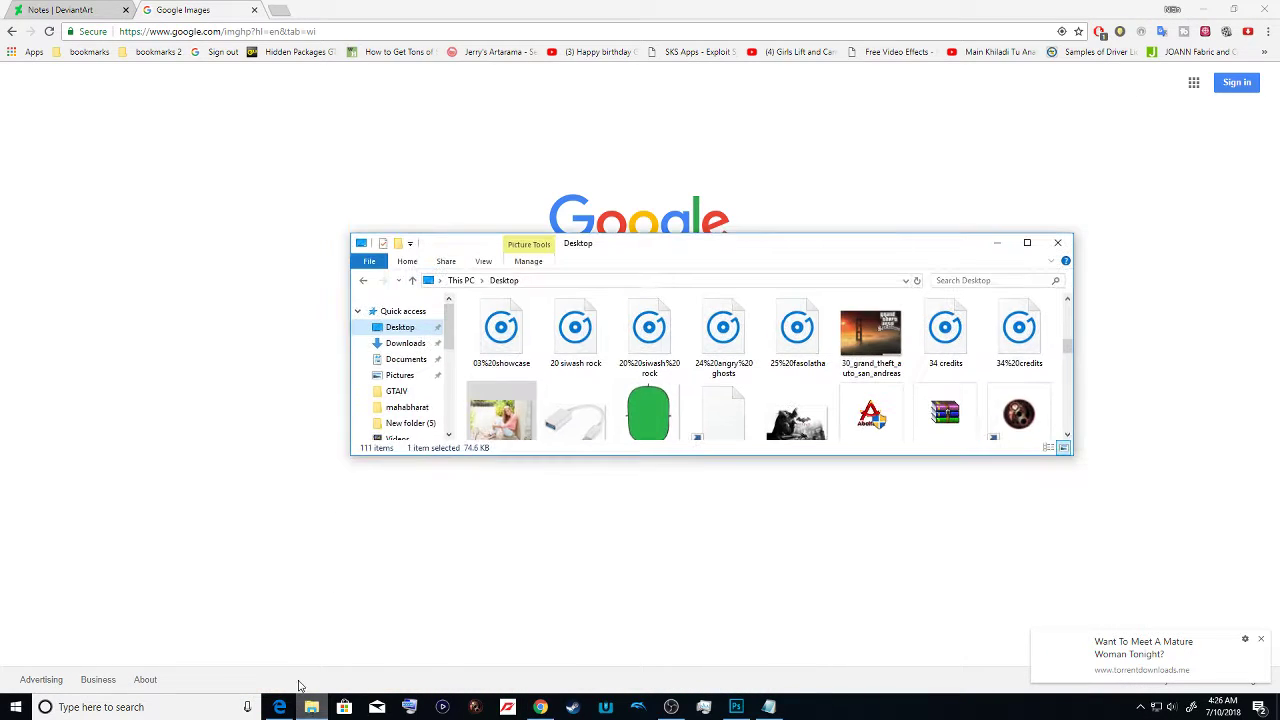
{"action": "scroll", "coordinate": [409, 408], "scroll_direction": "down", "scroll_amount": 1}
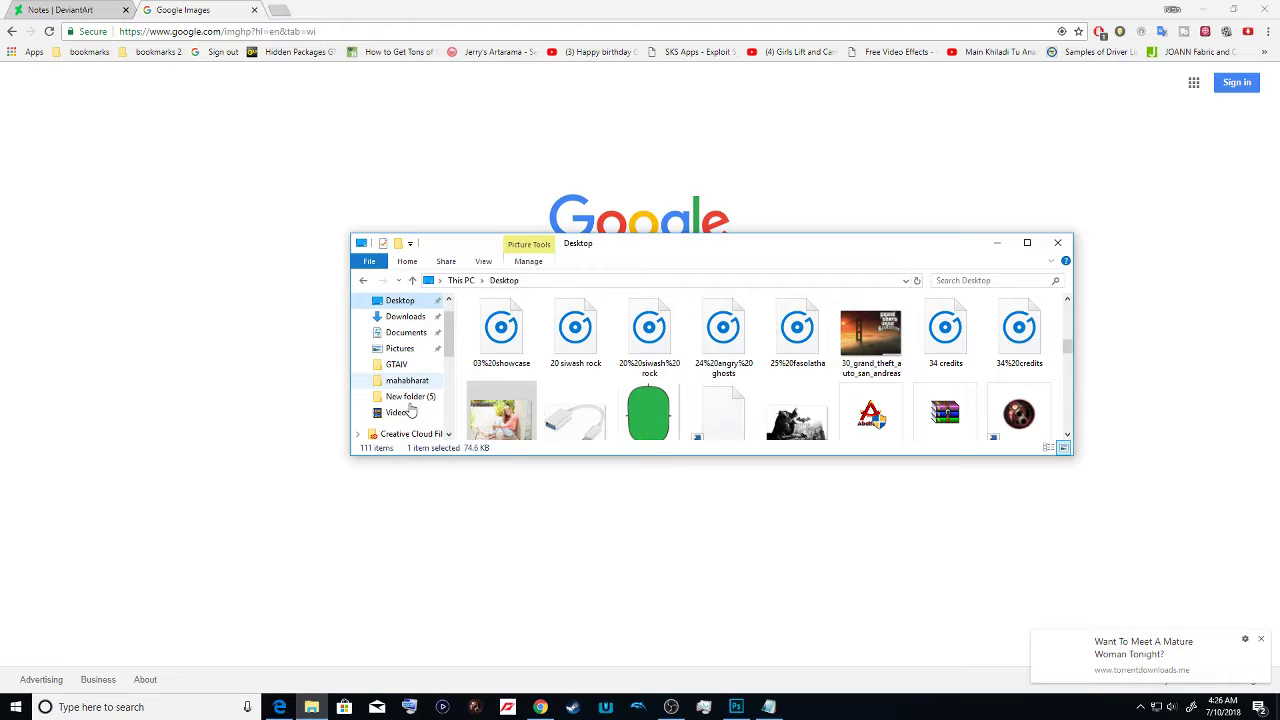
{"action": "left_click", "coordinate": [399, 348]}
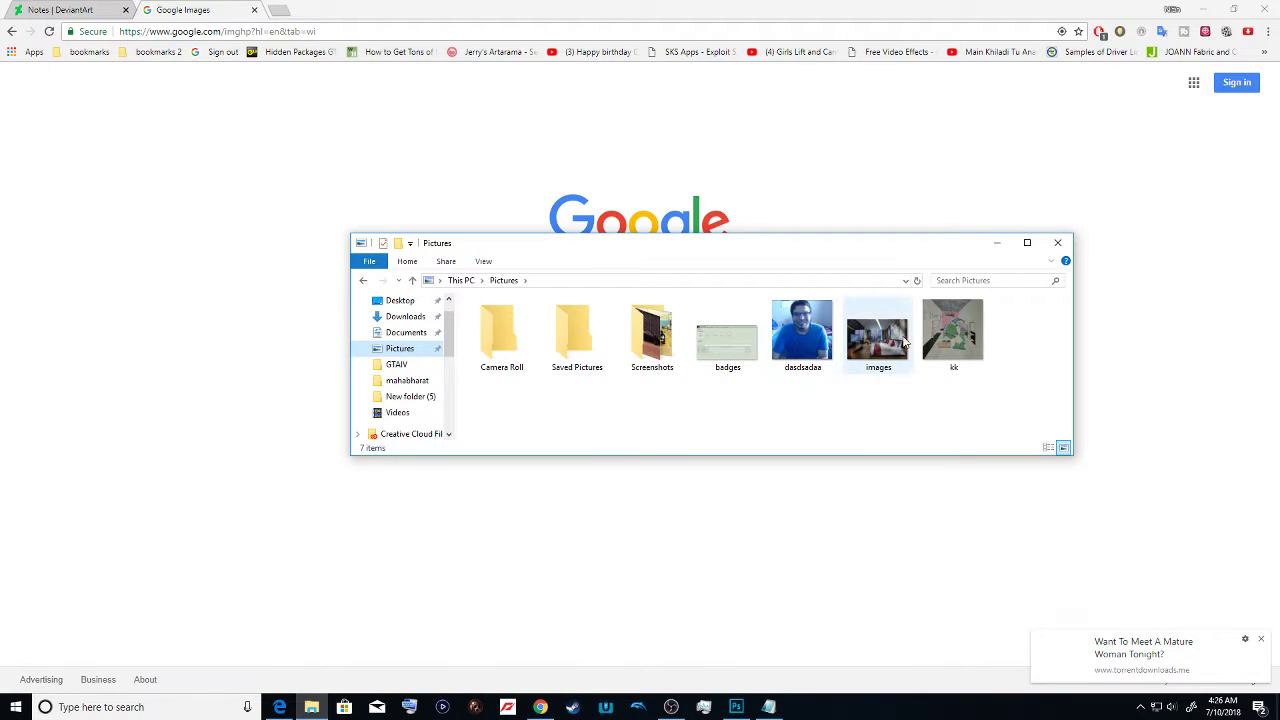
{"action": "left_click_drag", "start_coordinate": [880, 345], "coordinate": [429, 271]}
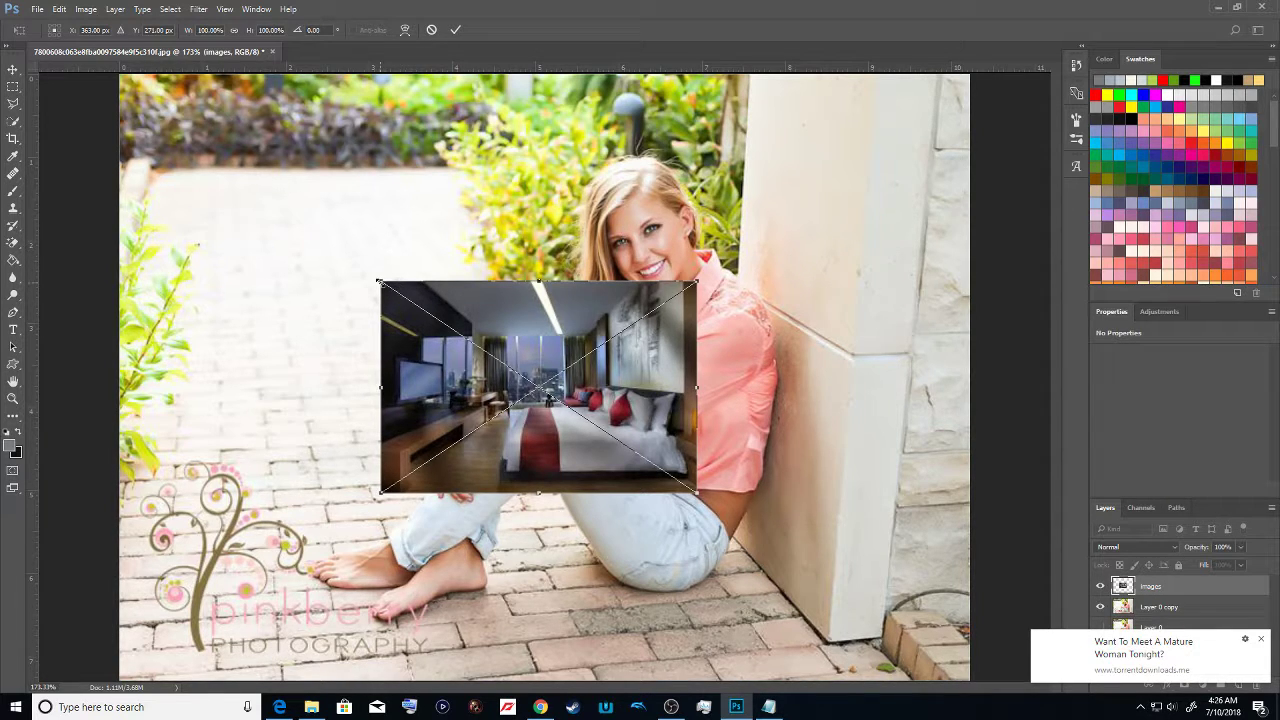
Try scaling the placed hotel room to about 270% and aligning it with the canvas's upper edge, and undo the placement
{"action": "left_click_drag", "start_coordinate": [379, 282], "coordinate": [127, 91]}
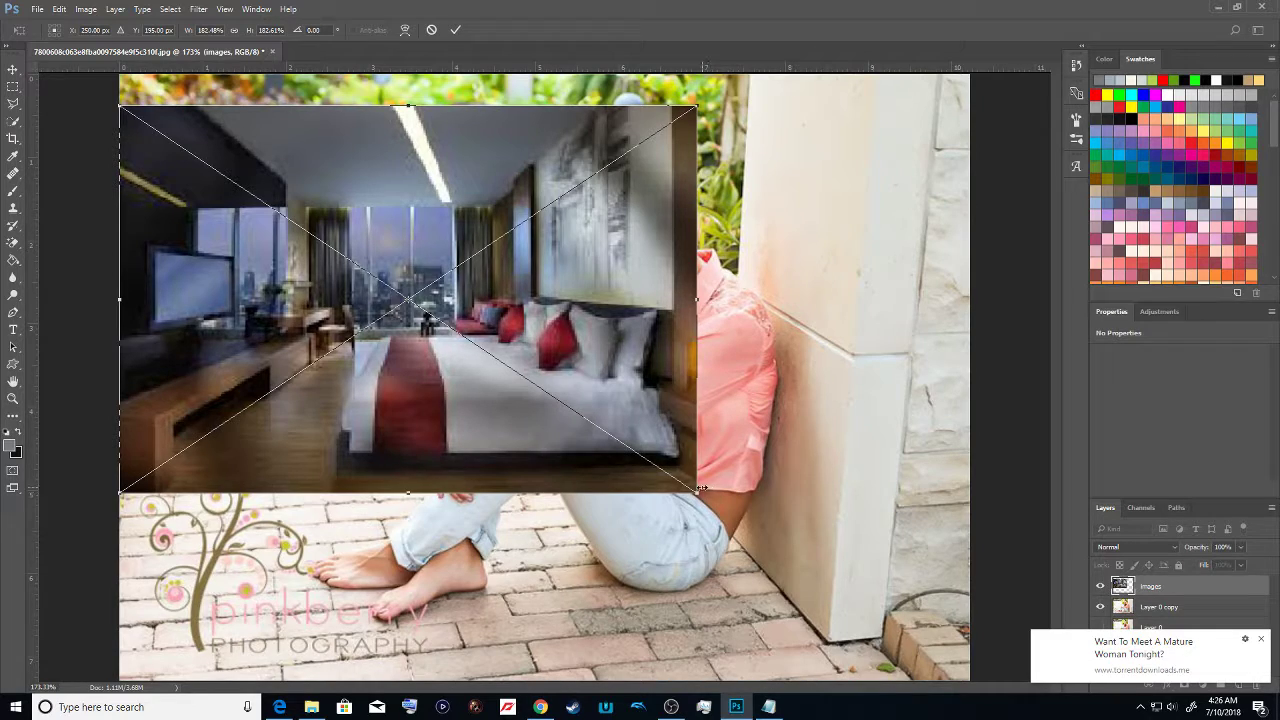
{"action": "left_click_drag", "start_coordinate": [696, 492], "coordinate": [985, 662]}
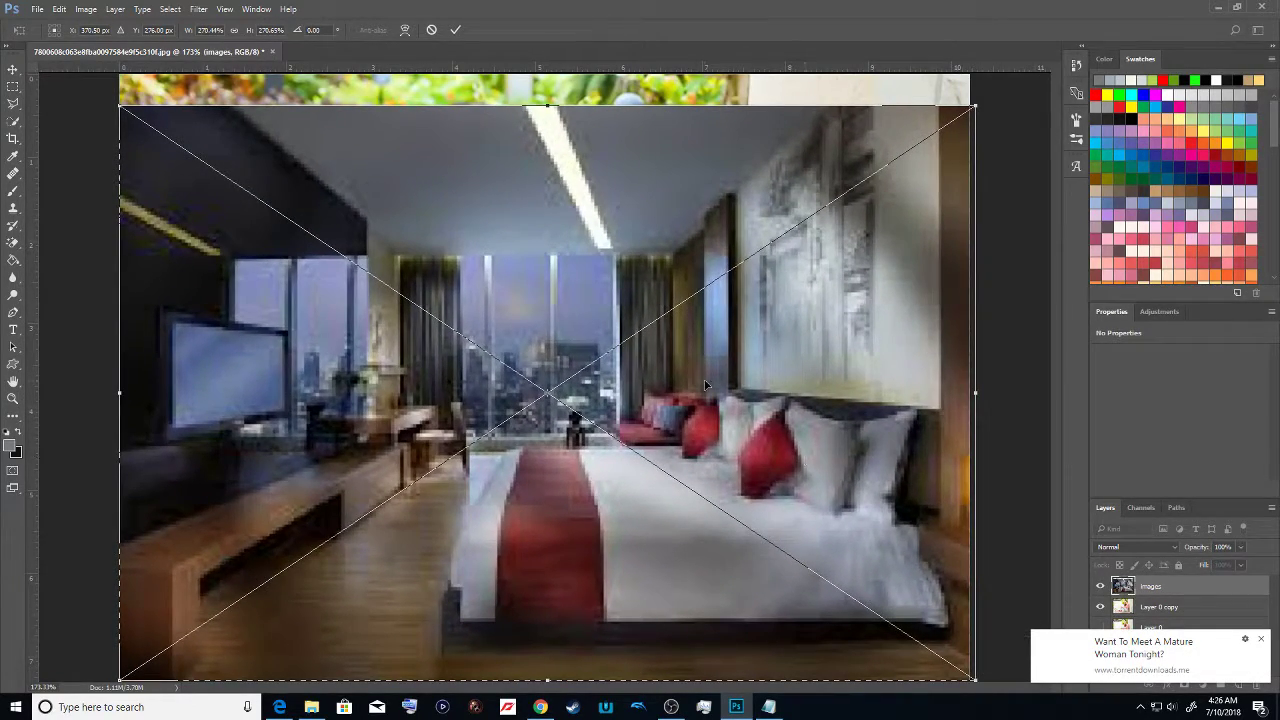
{"action": "left_click_drag", "start_coordinate": [570, 302], "coordinate": [570, 272]}
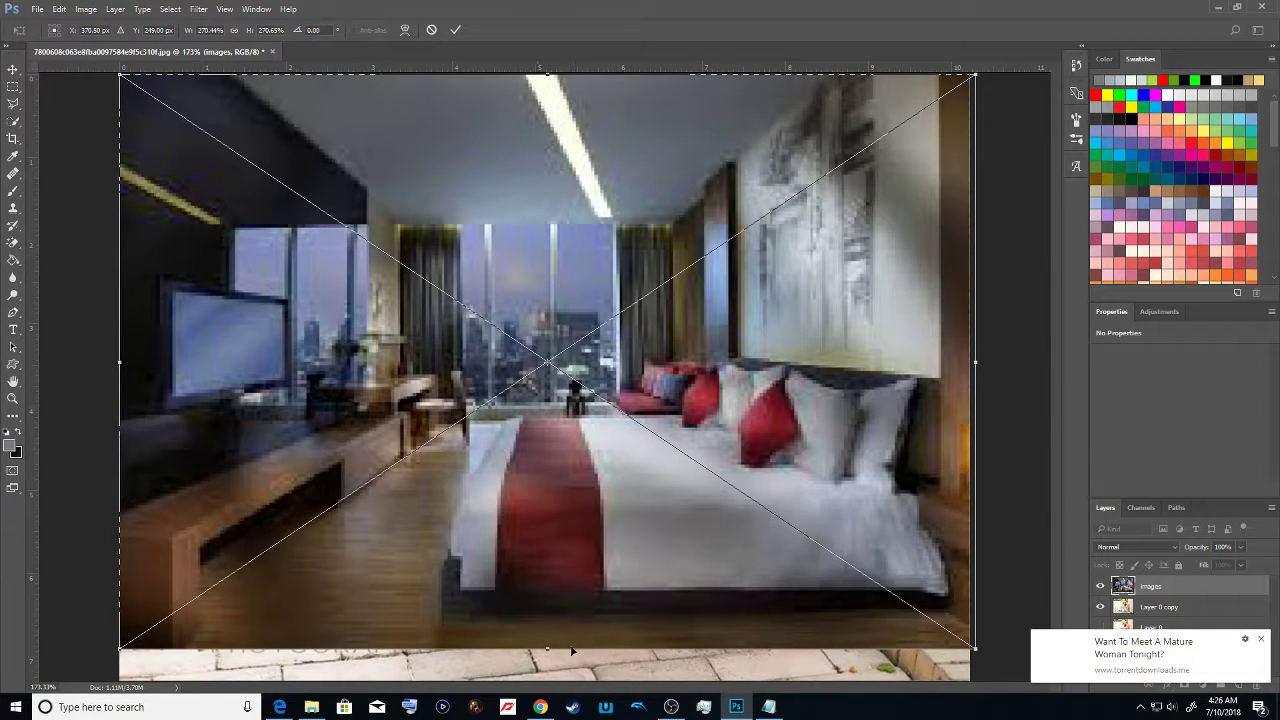
{"action": "key", "text": "Return"}
{"action": "key", "text": "w"}
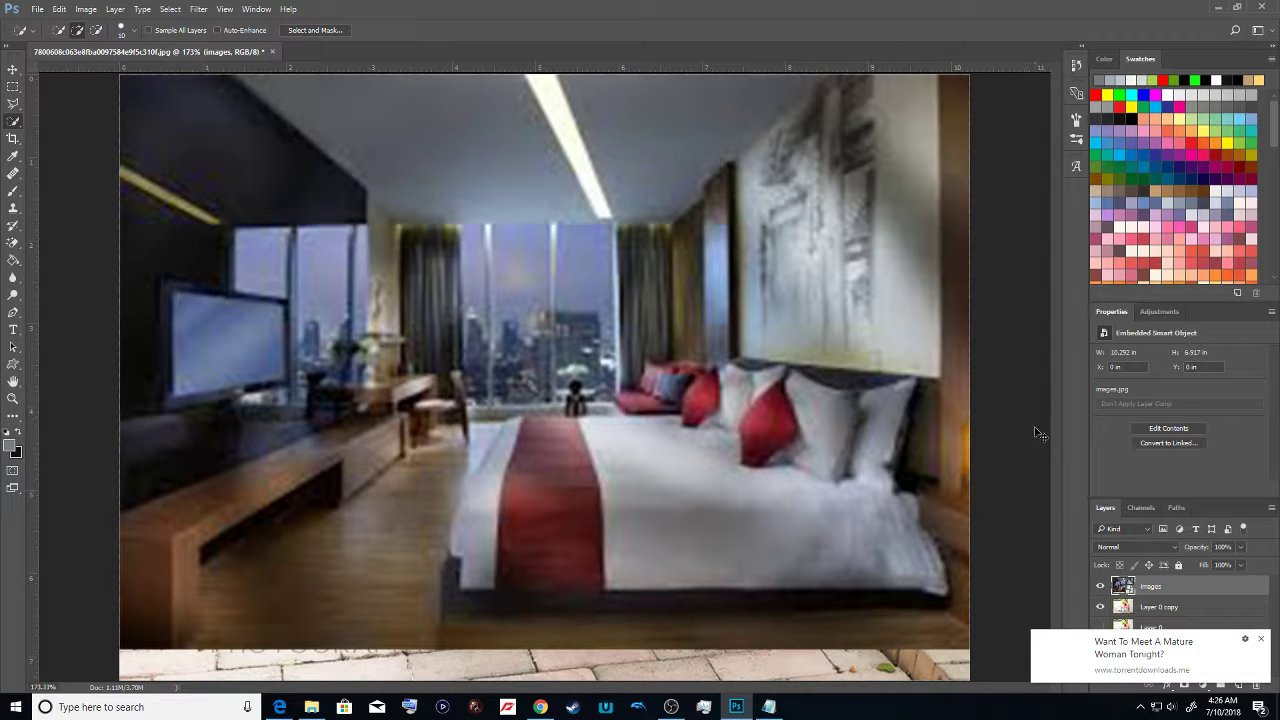
{"action": "key", "text": "ctrl+z"}
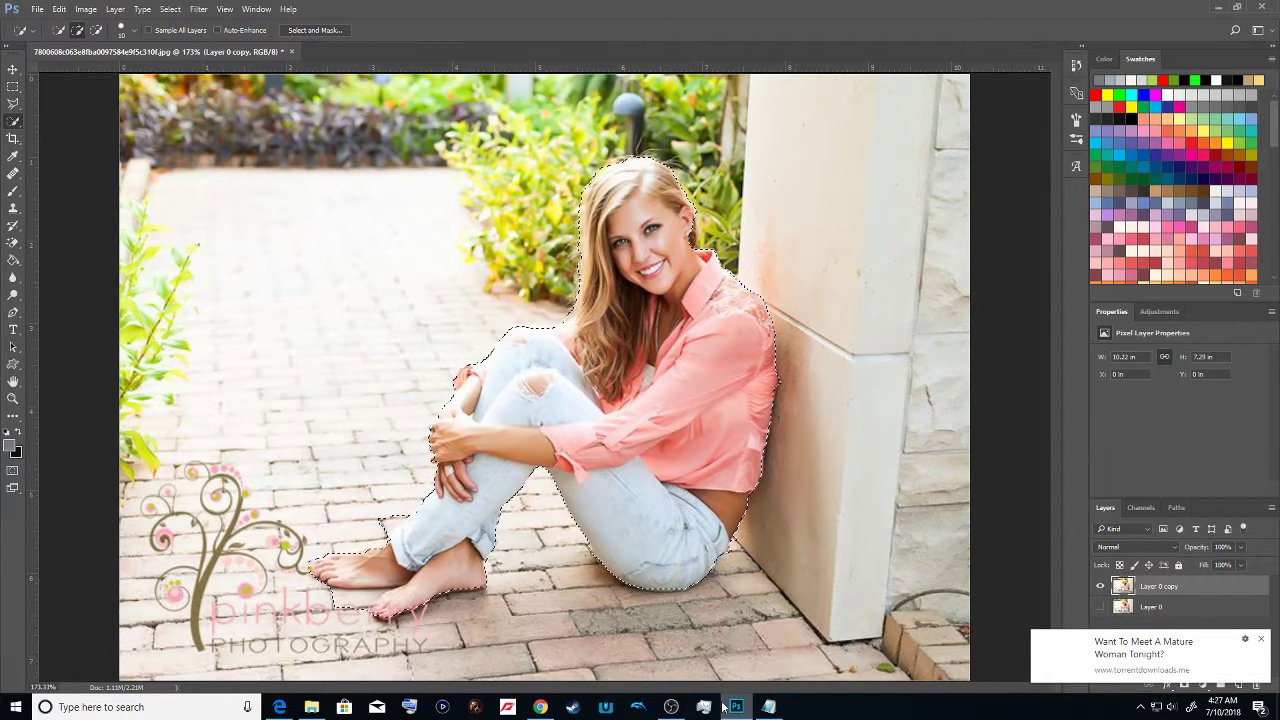
Switch to Notepad, add the line "some times its becomes blurry let take the other one" and return to the hotel room results in Edge
{"action": "left_click", "coordinate": [768, 707]}
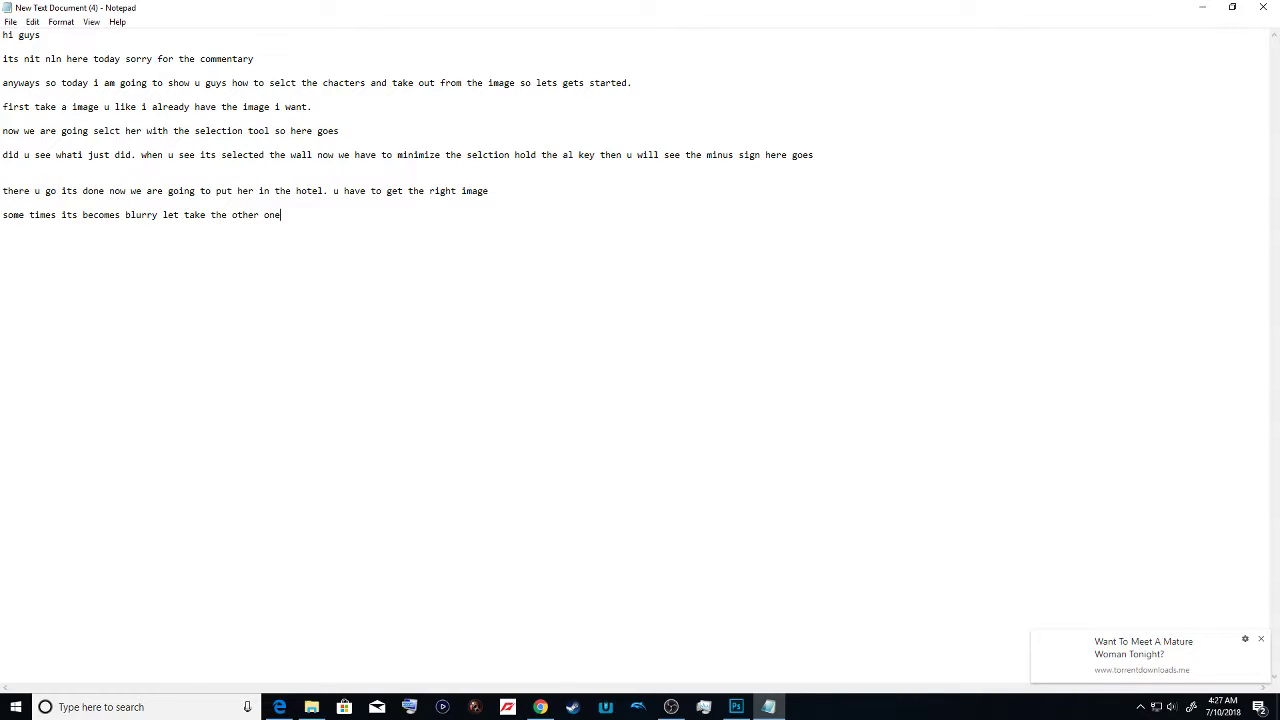
{"action": "left_click", "coordinate": [279, 707]}
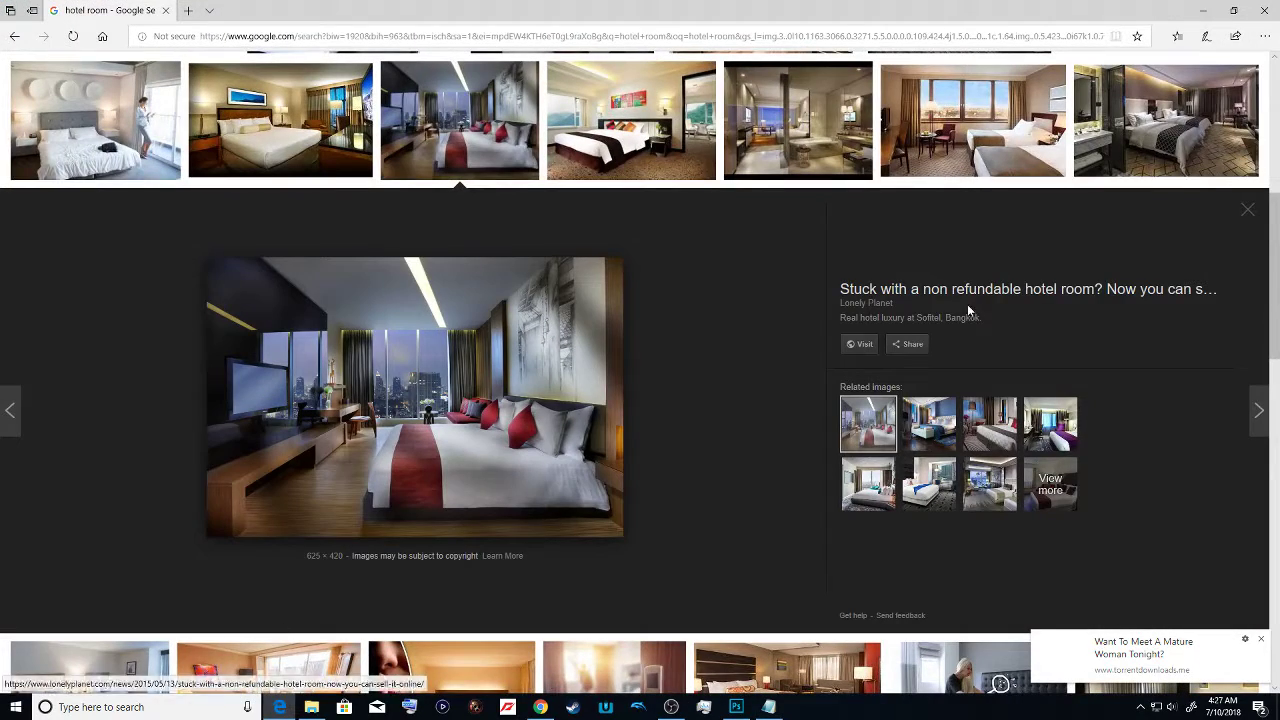
Compare alternative hotel room pictures in the results and open the Pinterest modern hotel room interior with wood-panelled walls
{"action": "left_click", "coordinate": [989, 430]}
{"action": "left_click", "coordinate": [922, 480]}
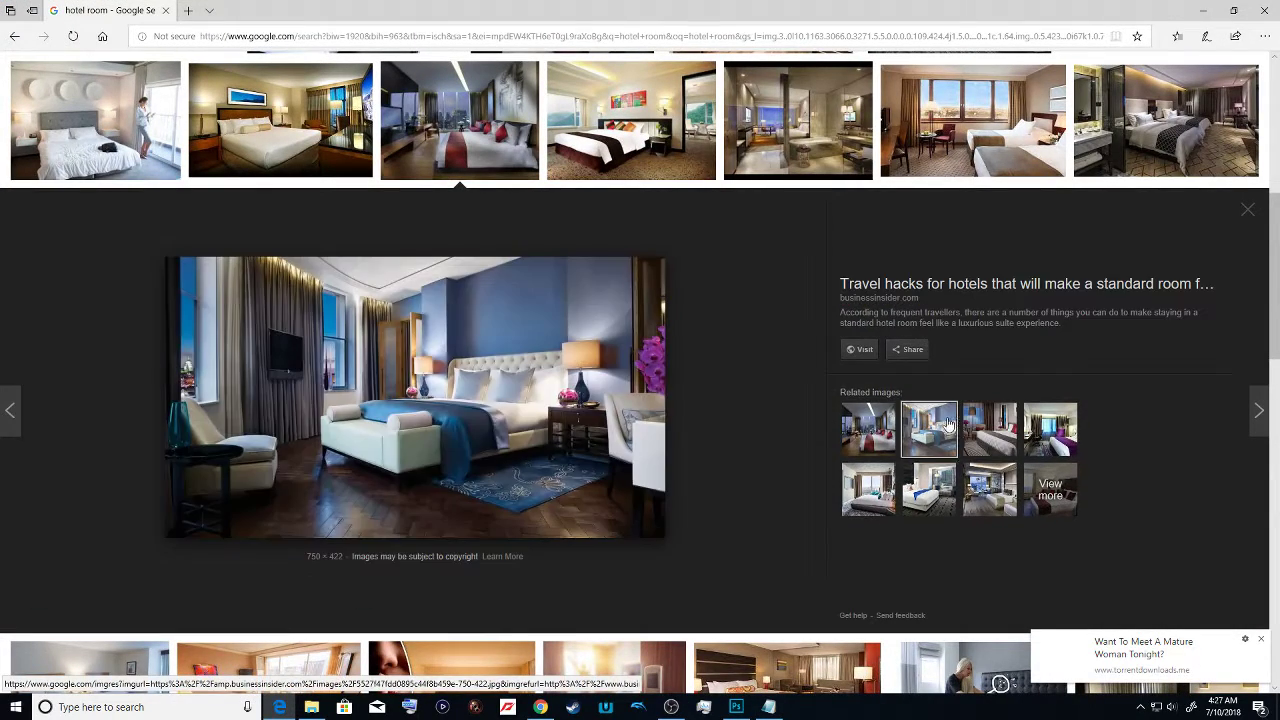
{"action": "left_click", "coordinate": [922, 480]}
{"action": "left_click", "coordinate": [917, 505]}
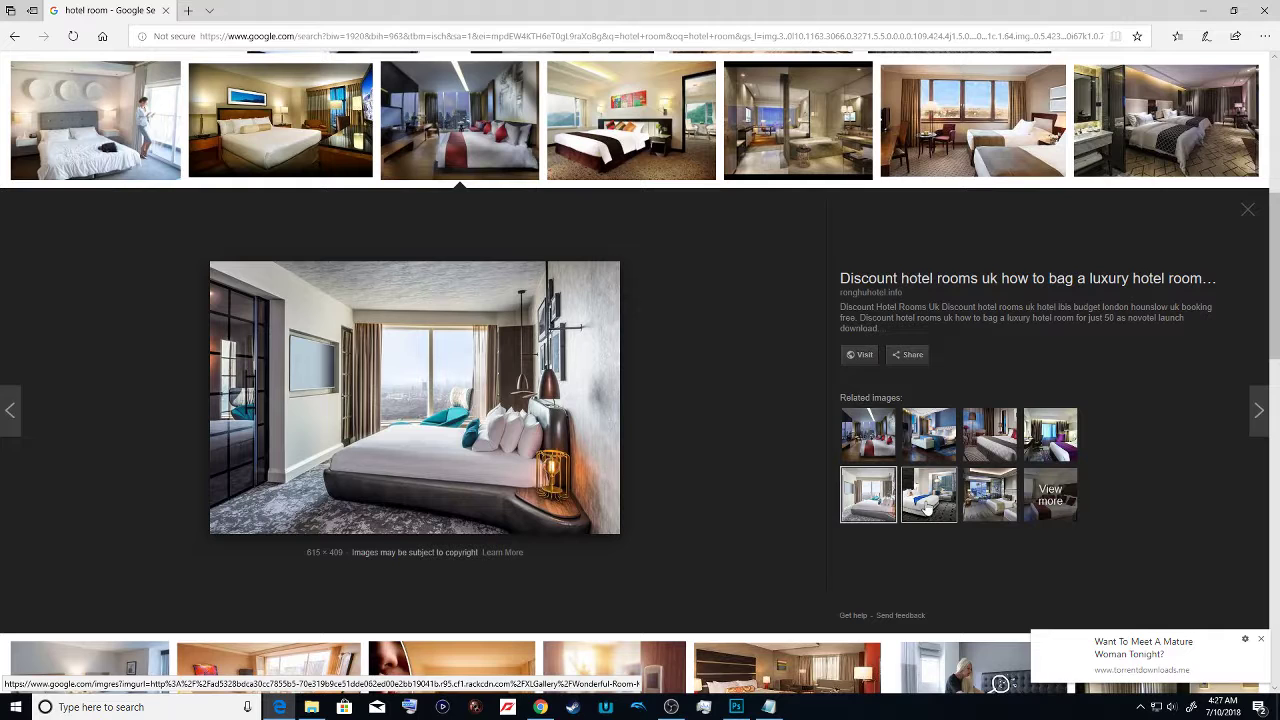
{"action": "left_click", "coordinate": [989, 494]}
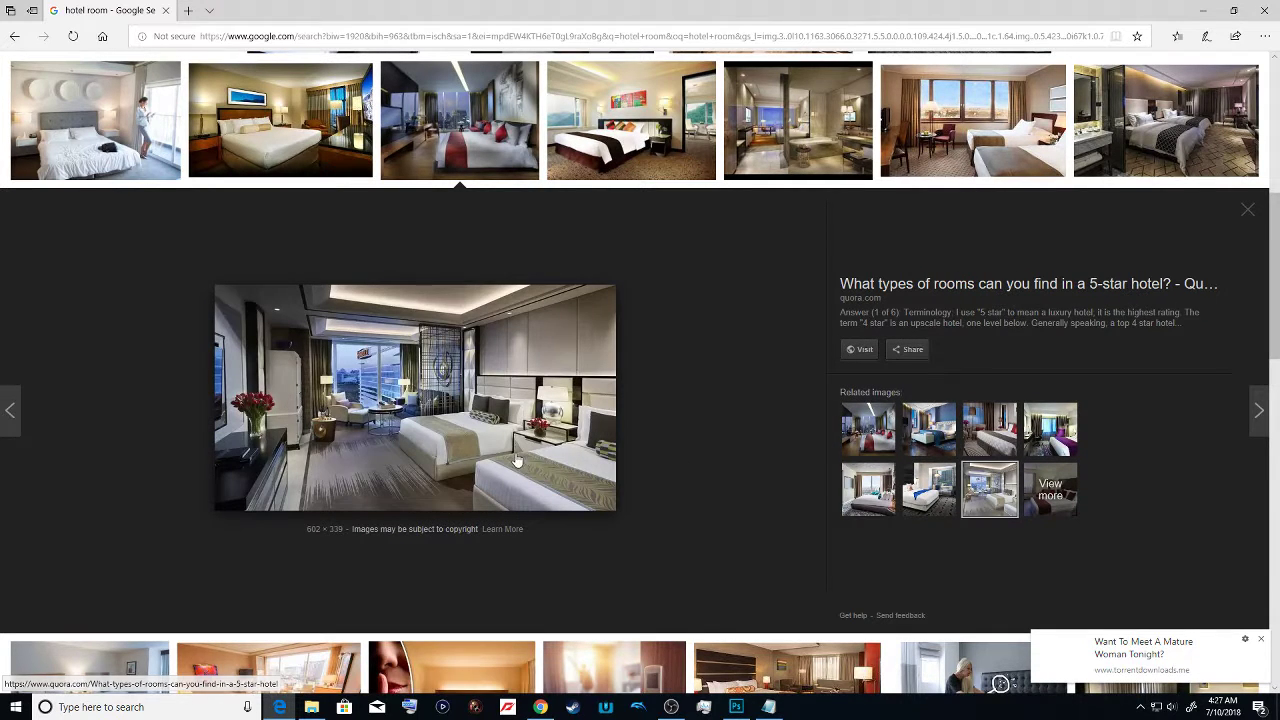
{"action": "left_click", "coordinate": [800, 175]}
{"action": "left_click", "coordinate": [913, 170]}
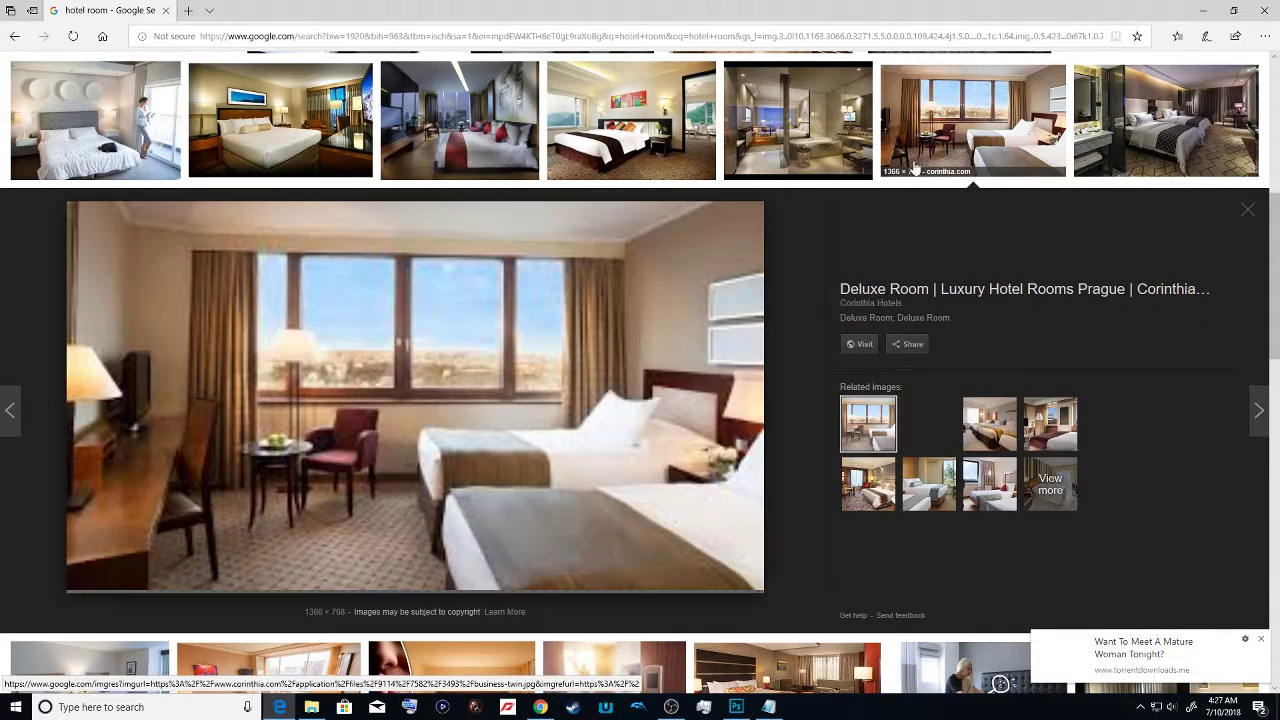
{"action": "left_click", "coordinate": [1137, 105]}
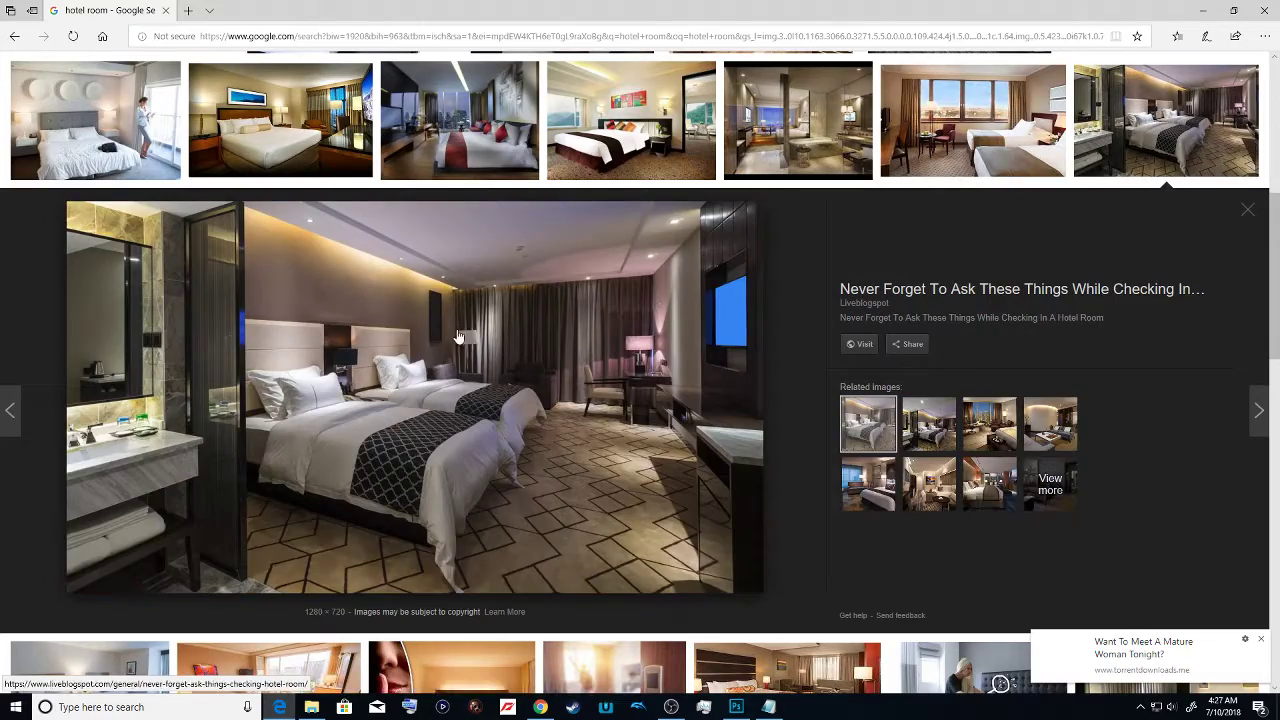
{"action": "scroll", "coordinate": [405, 395], "scroll_direction": "down", "scroll_amount": 4}
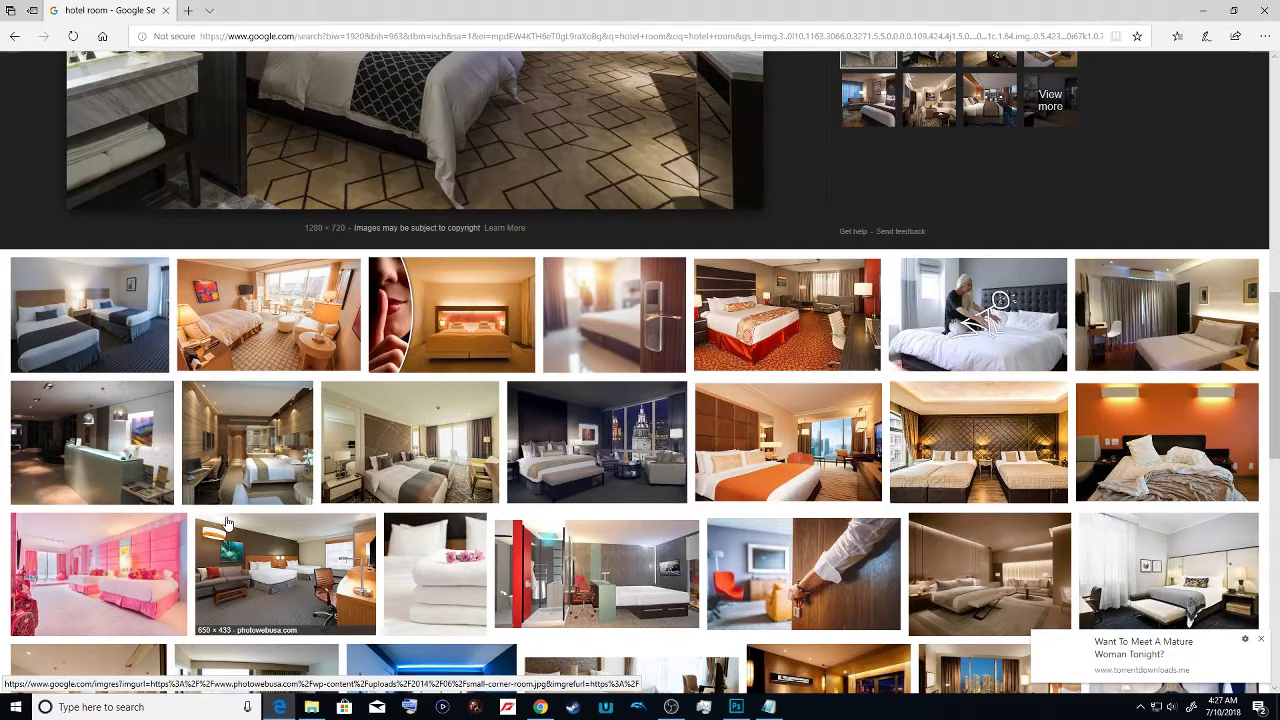
{"action": "scroll", "coordinate": [228, 524], "scroll_direction": "down", "scroll_amount": 1}
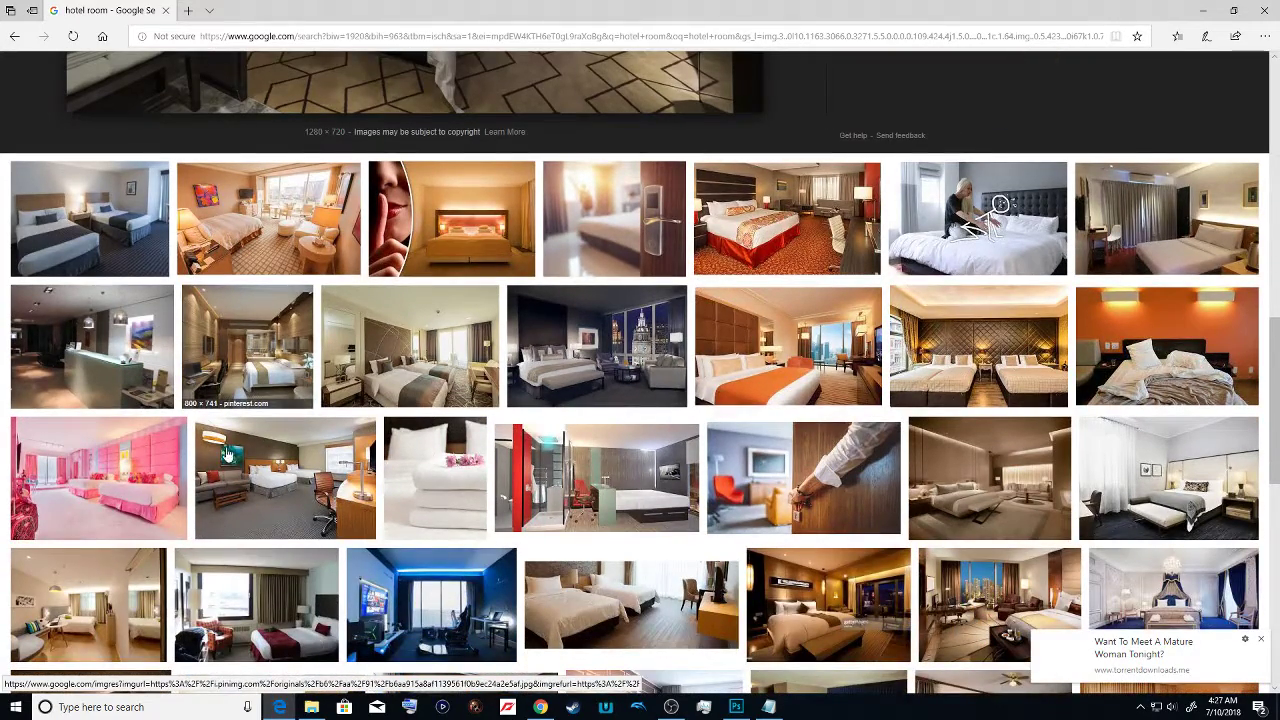
{"action": "left_click", "coordinate": [247, 347]}
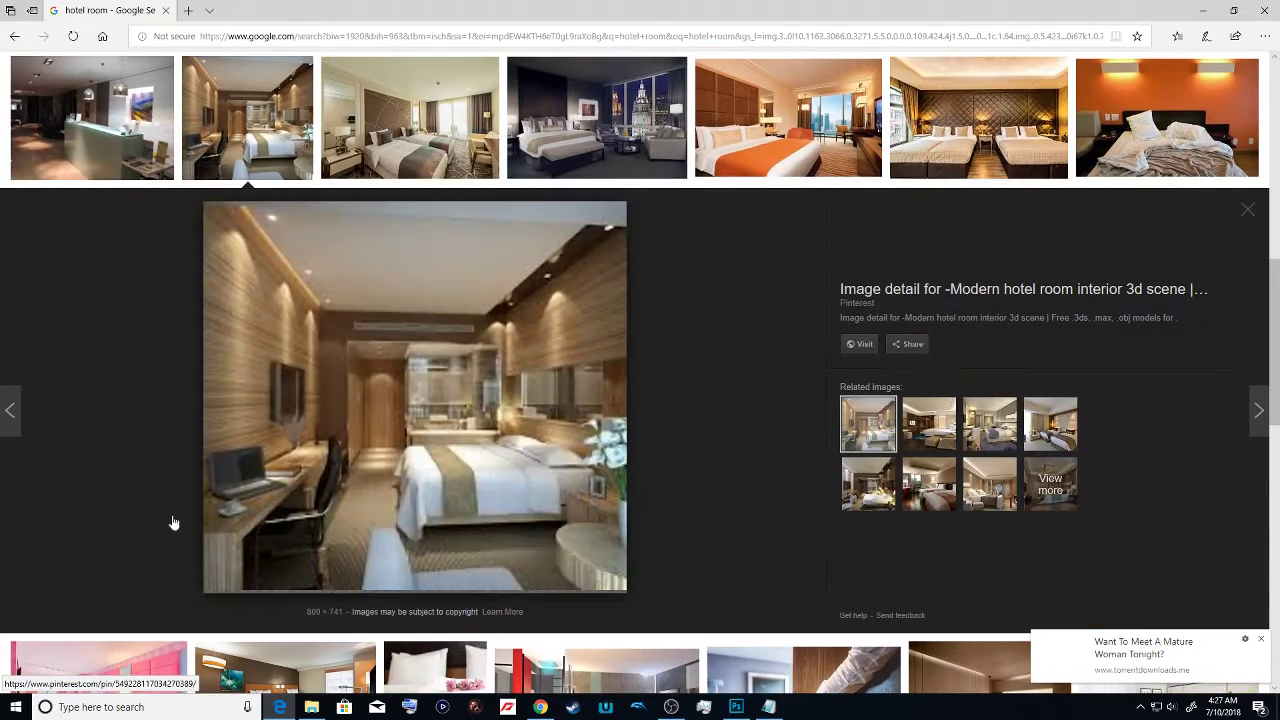
{"action": "right_click", "coordinate": [428, 466]}
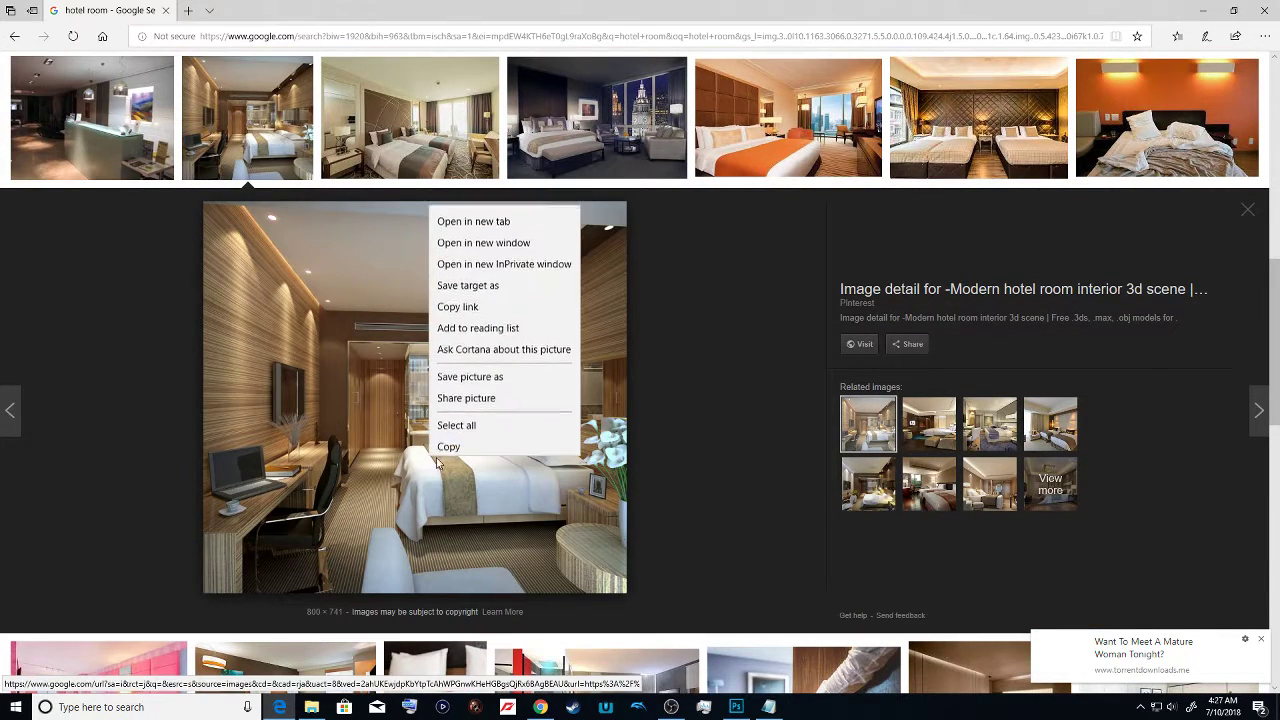
{"action": "left_click", "coordinate": [470, 369]}
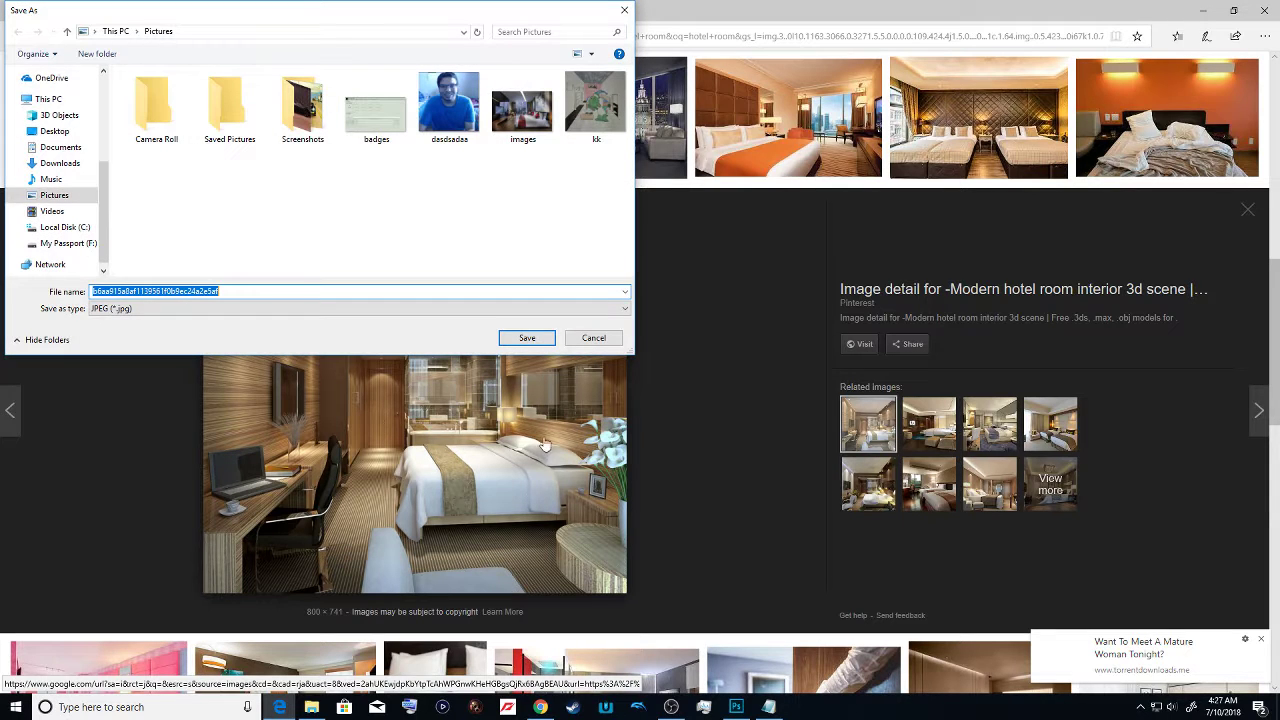
{"action": "left_click", "coordinate": [581, 340]}
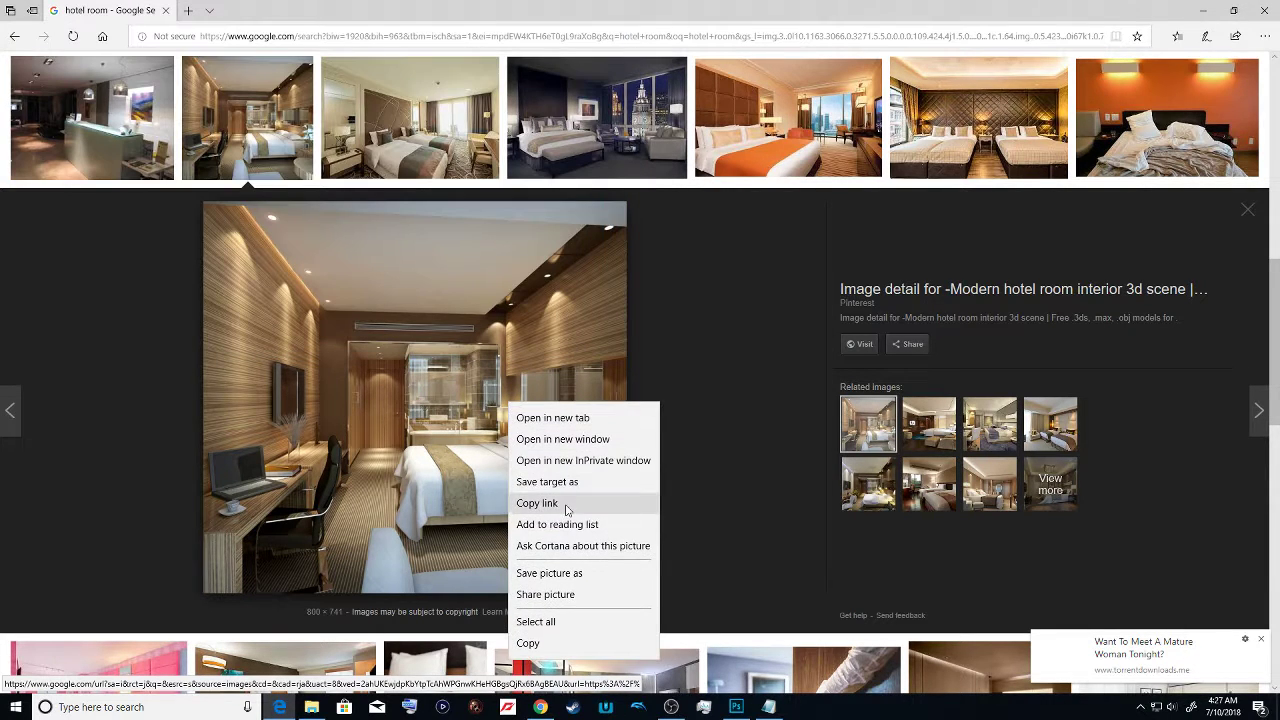
Copy the previewed wood-panelled hotel room picture and paste it into the woman's photo in Photoshop
{"action": "left_click", "coordinate": [530, 642]}
{"action": "left_click", "coordinate": [738, 706]}
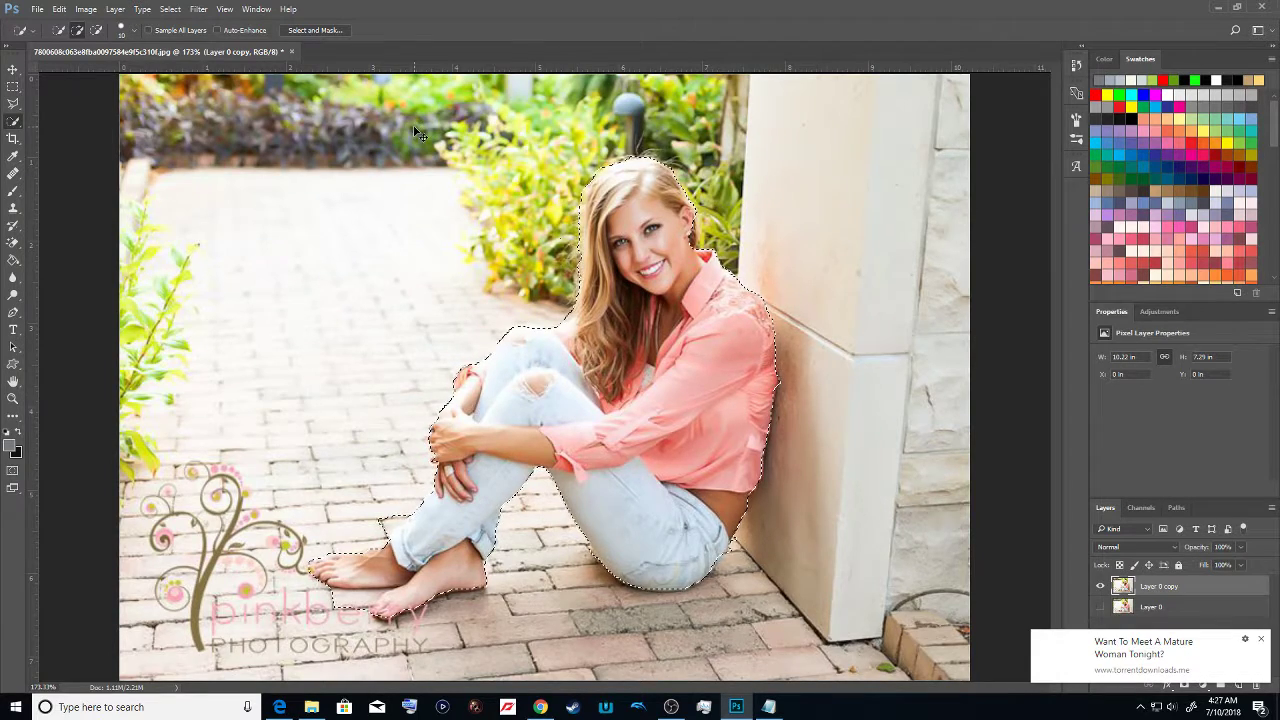
{"action": "key", "text": "ctrl+v"}
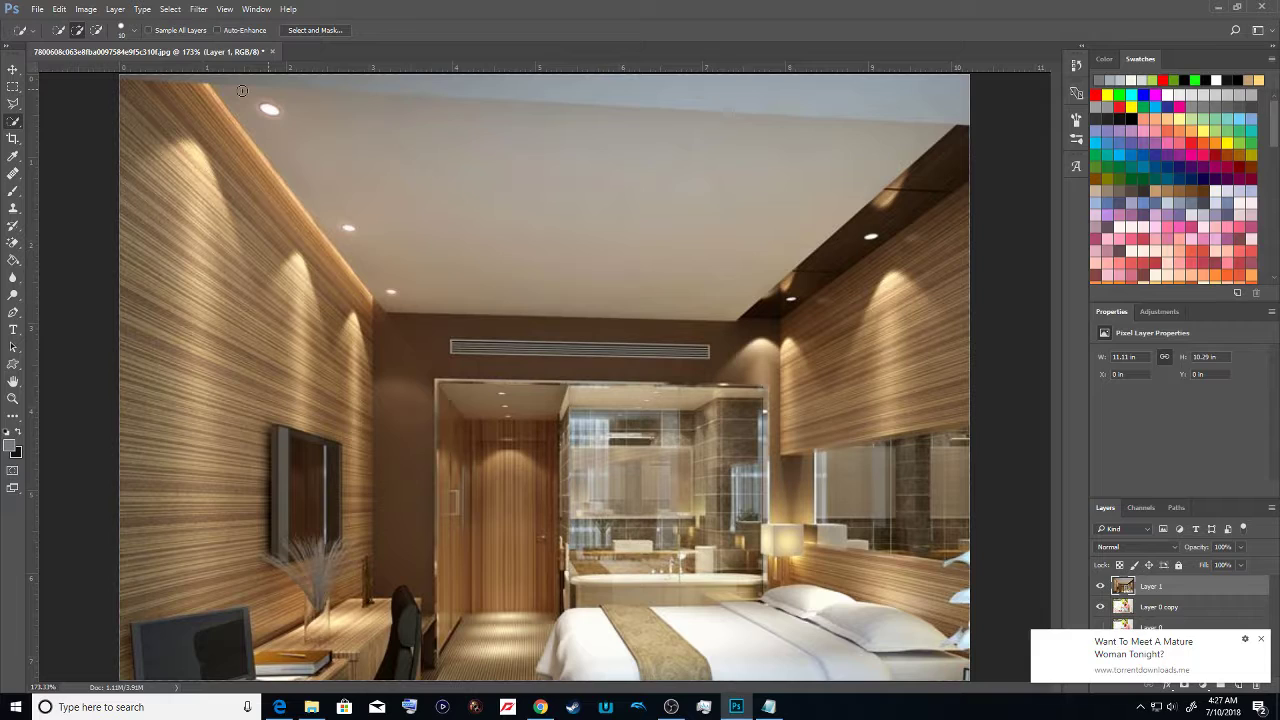
Move the pasted hotel room layer up and sideways to X -0.89 in, Y -3 in, bringing the bed and desk into the canvas
{"action": "left_click", "coordinate": [13, 70]}
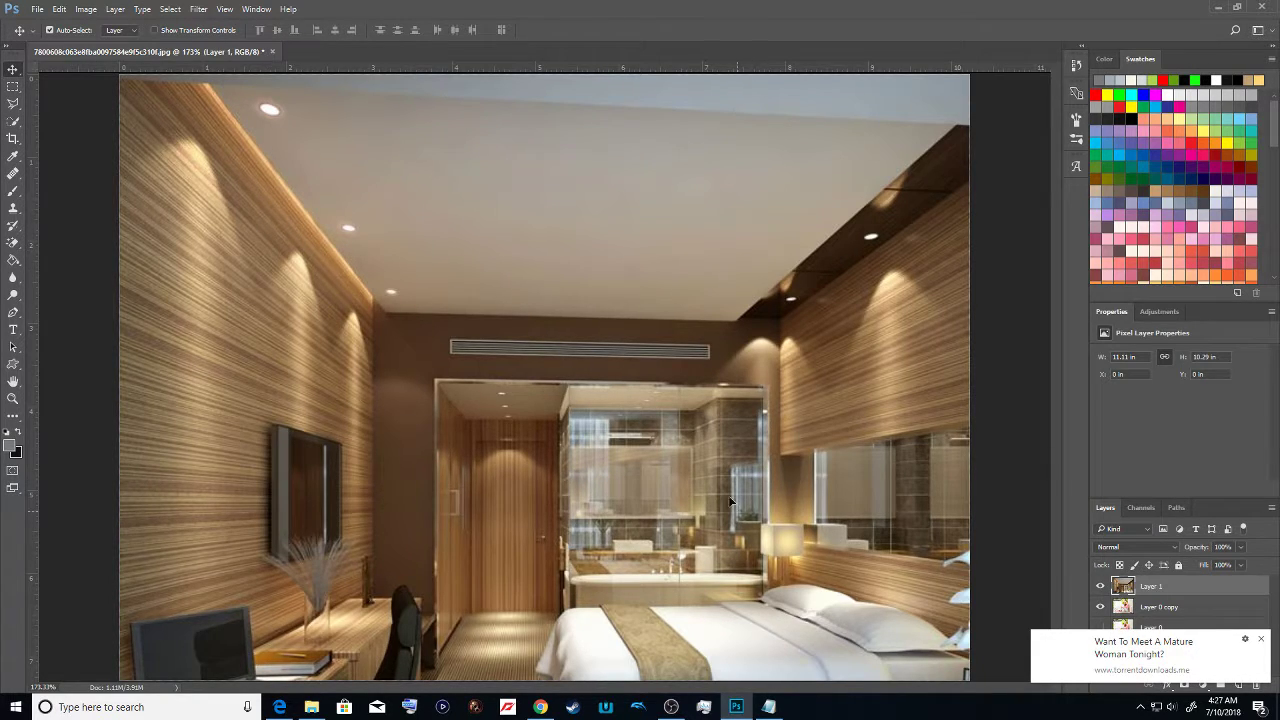
{"action": "left_click_drag", "start_coordinate": [748, 515], "coordinate": [664, 264]}
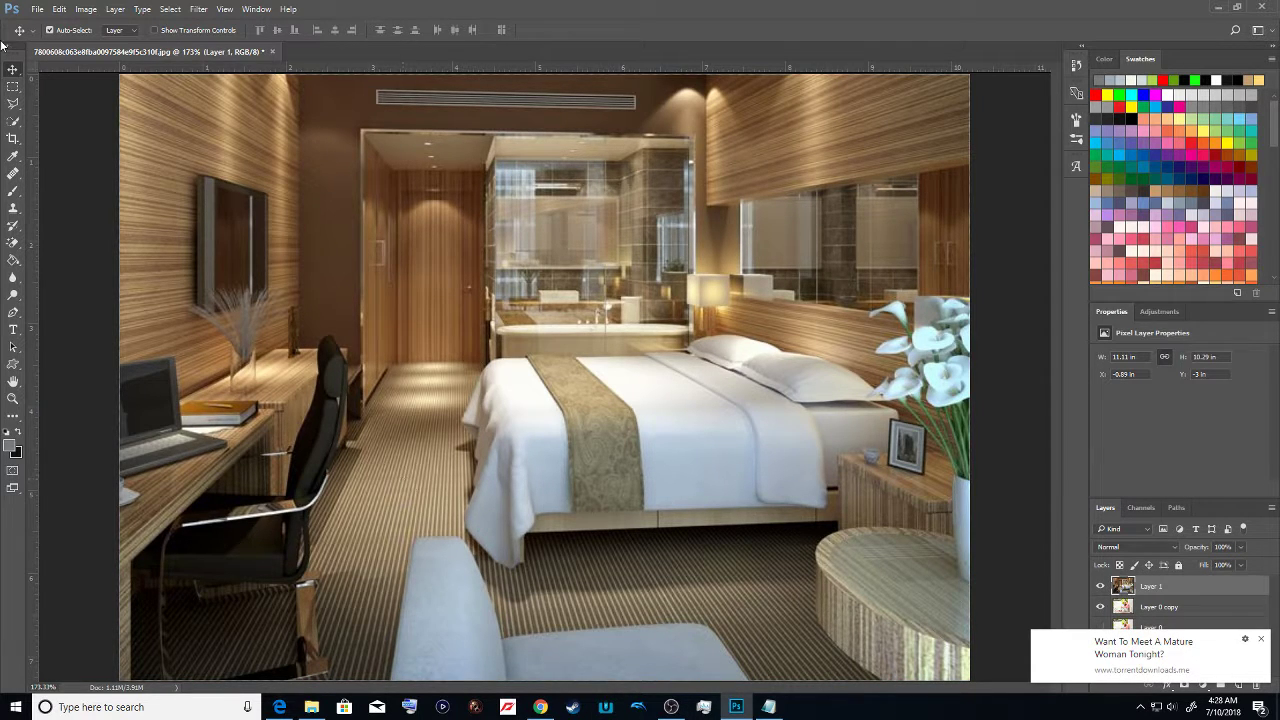
{"action": "left_click", "coordinate": [60, 10]}
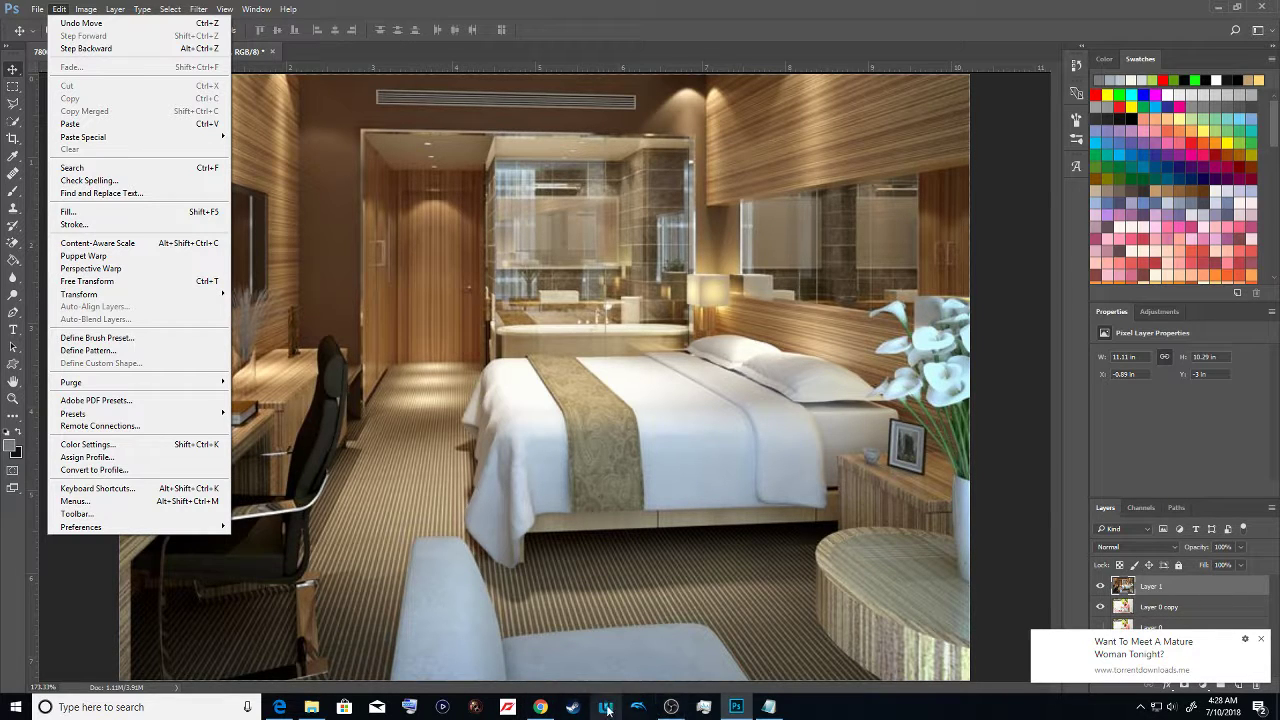
Switch to Notepad, add the lines "then adjust it" and "like this", and return to Photoshop
{"action": "left_click", "coordinate": [768, 707]}
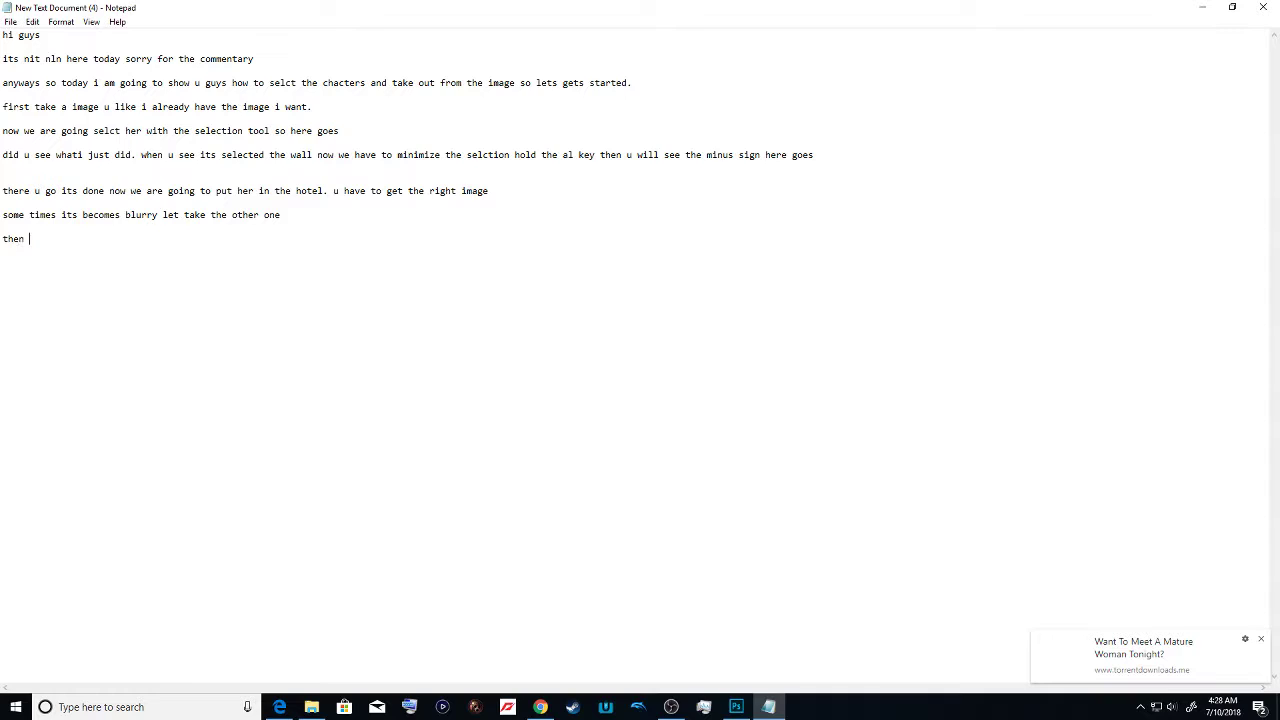
{"action": "type", "text": "just it "}
{"action": "type", "text": "like this"}
{"action": "left_click", "coordinate": [736, 707]}
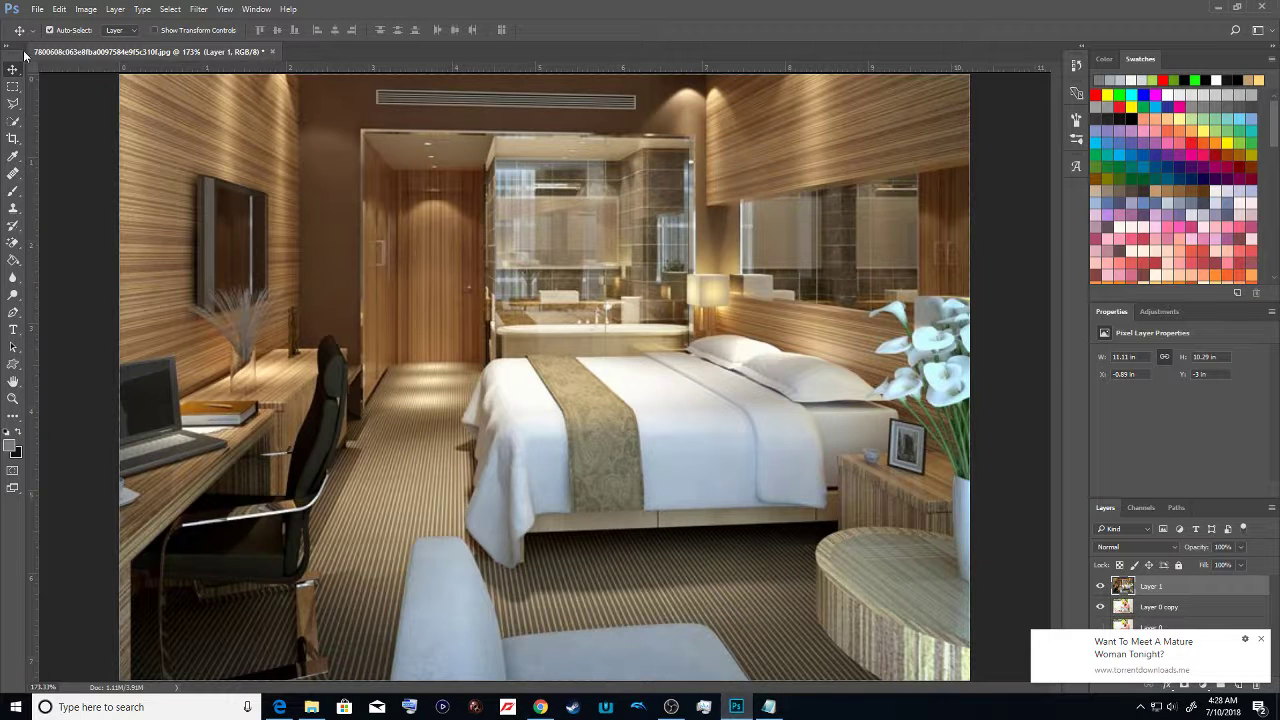
Content-aware scale the hotel room layer to 92% width and about 80% height, fitting its side and lower edges to the canvas
{"action": "left_click", "coordinate": [58, 9]}
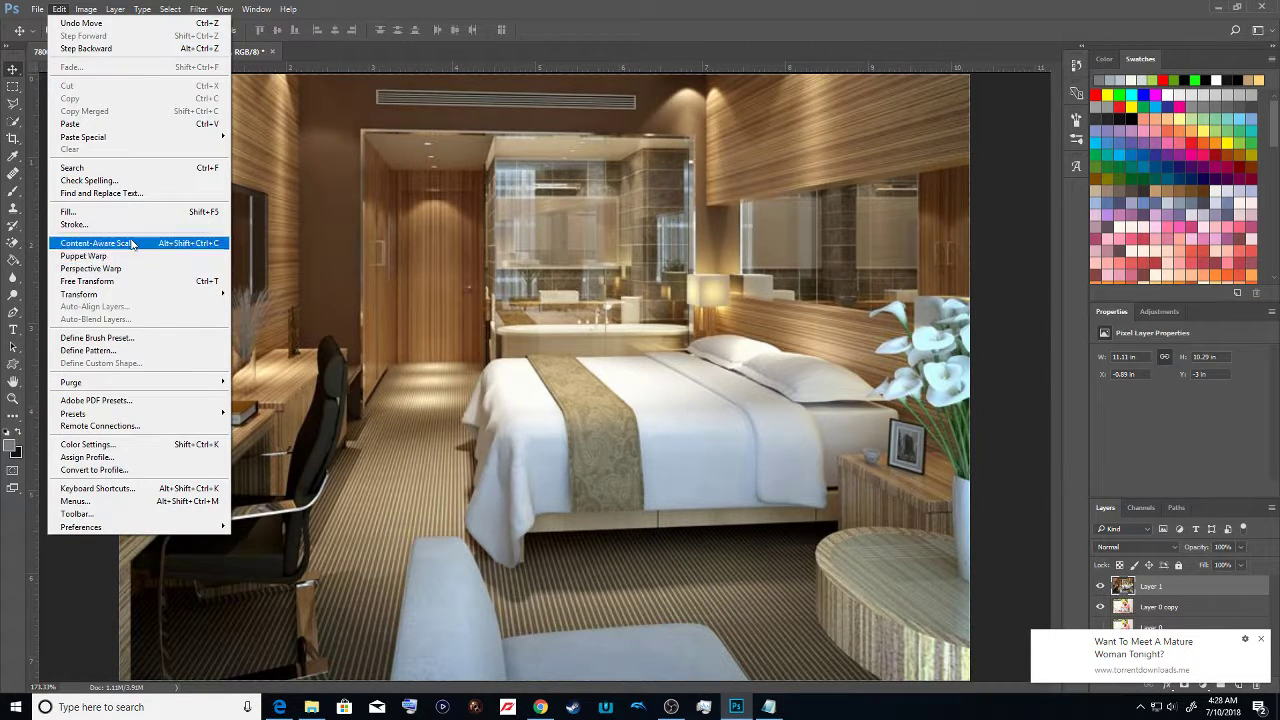
{"action": "left_click", "coordinate": [130, 242]}
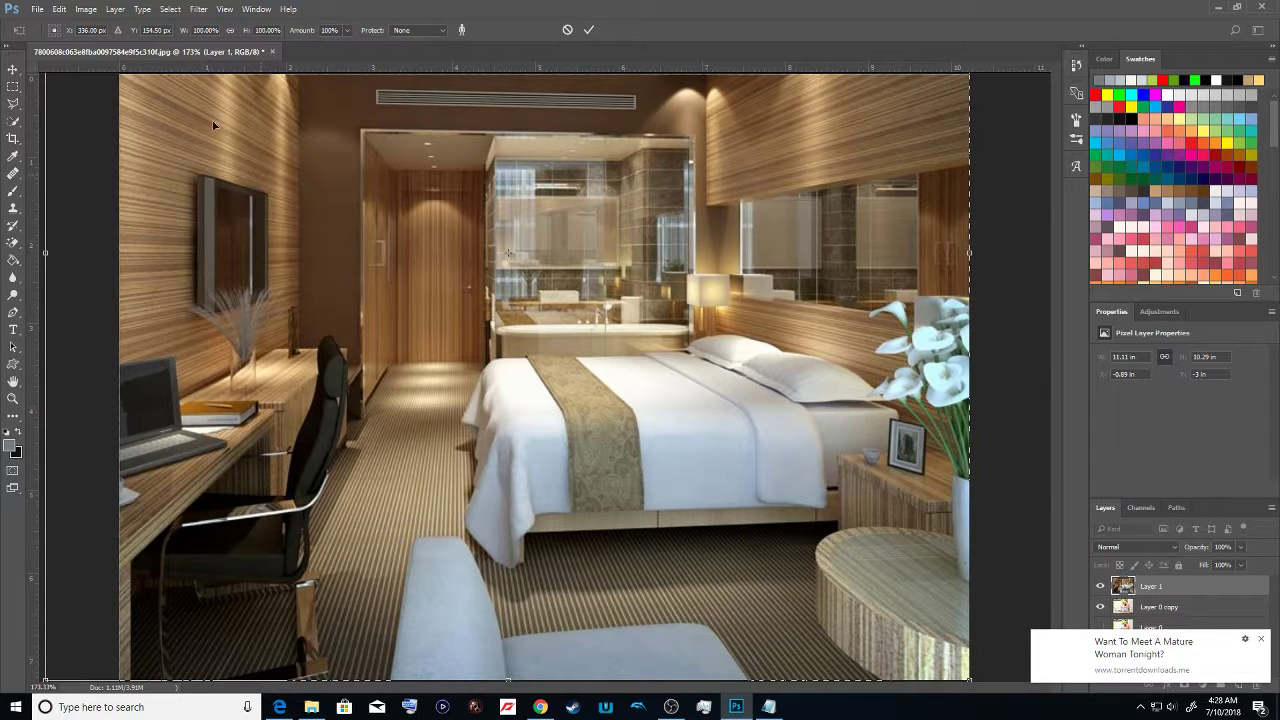
{"action": "left_click_drag", "start_coordinate": [46, 253], "coordinate": [120, 253]}
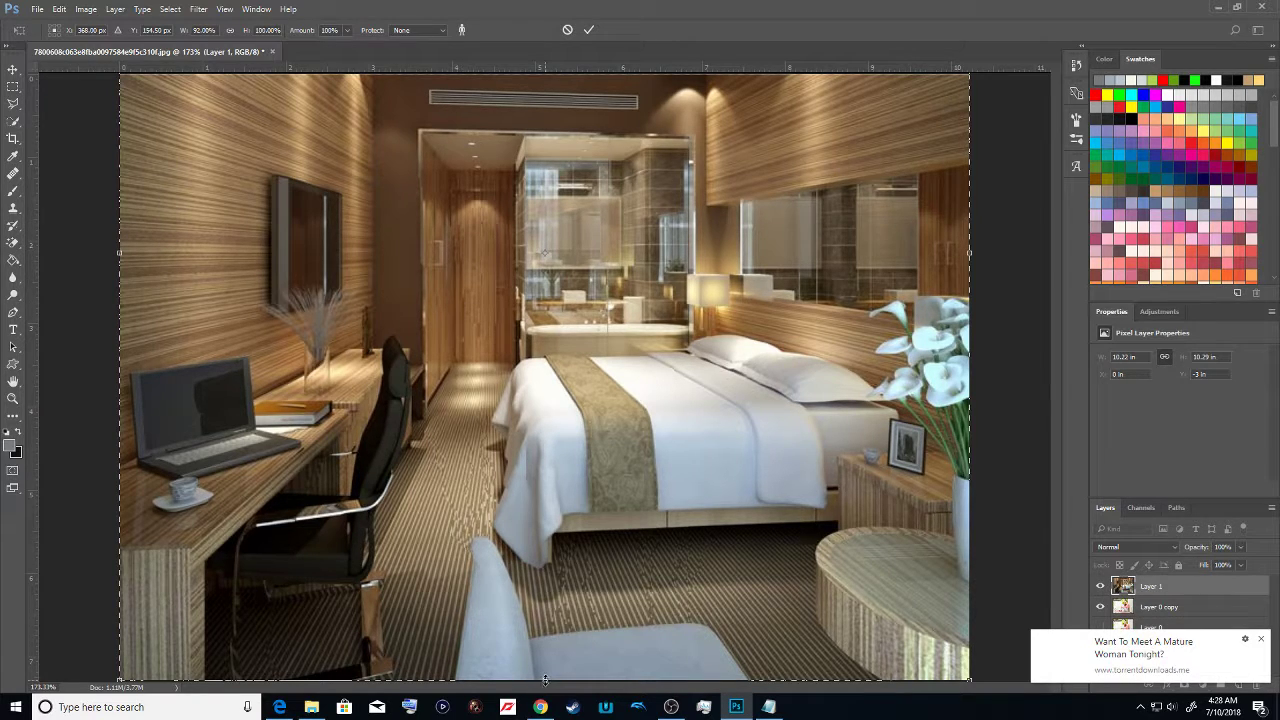
{"action": "left_click_drag", "start_coordinate": [541, 680], "coordinate": [540, 511]}
{"action": "left_click_drag", "start_coordinate": [608, 355], "coordinate": [614, 509]}
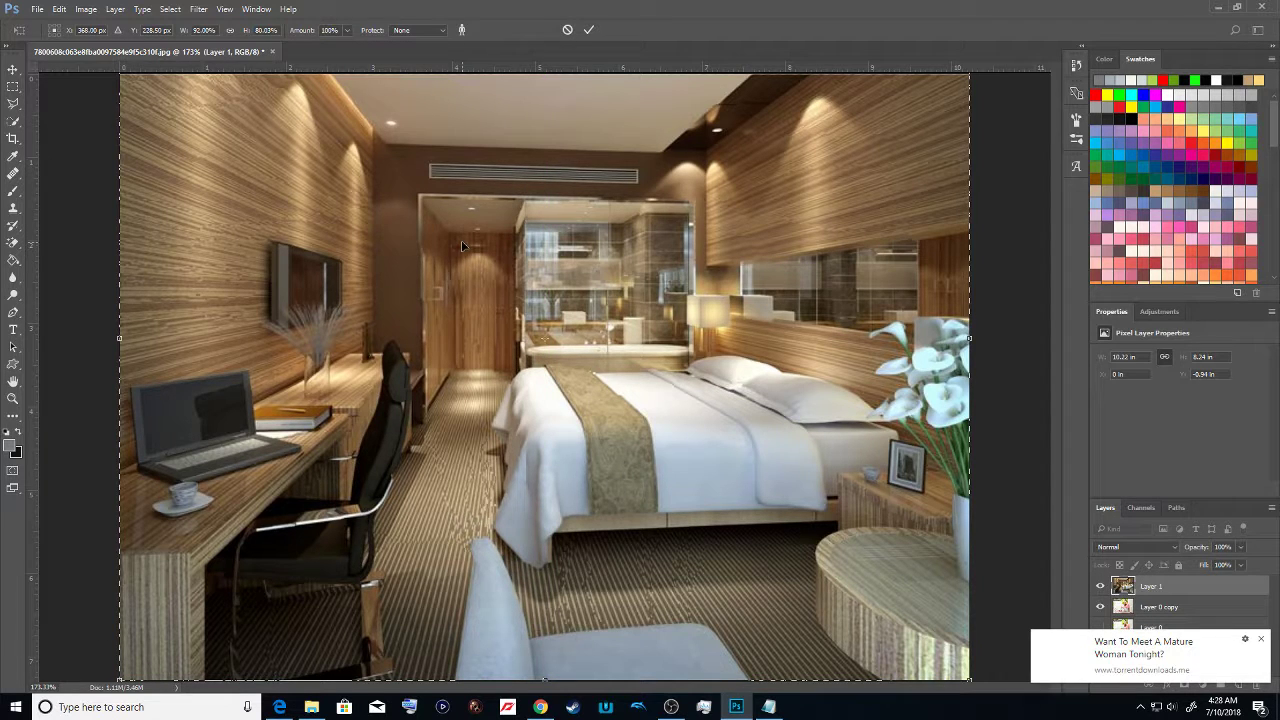
{"action": "key", "text": "Return"}
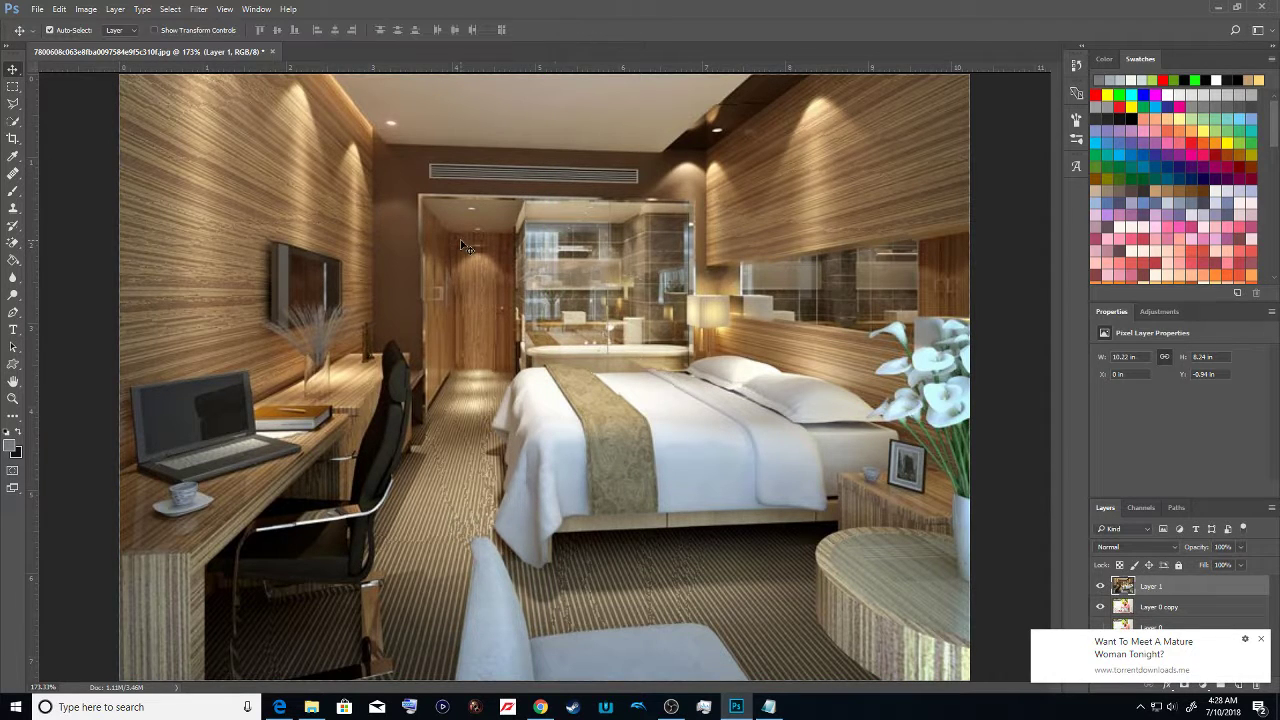
Dismiss the ad notification, then select Layer 0 copy and hide the hotel room layer to reveal the woman's photo
{"action": "left_click", "coordinate": [1261, 639]}
{"action": "left_click", "coordinate": [1117, 606]}
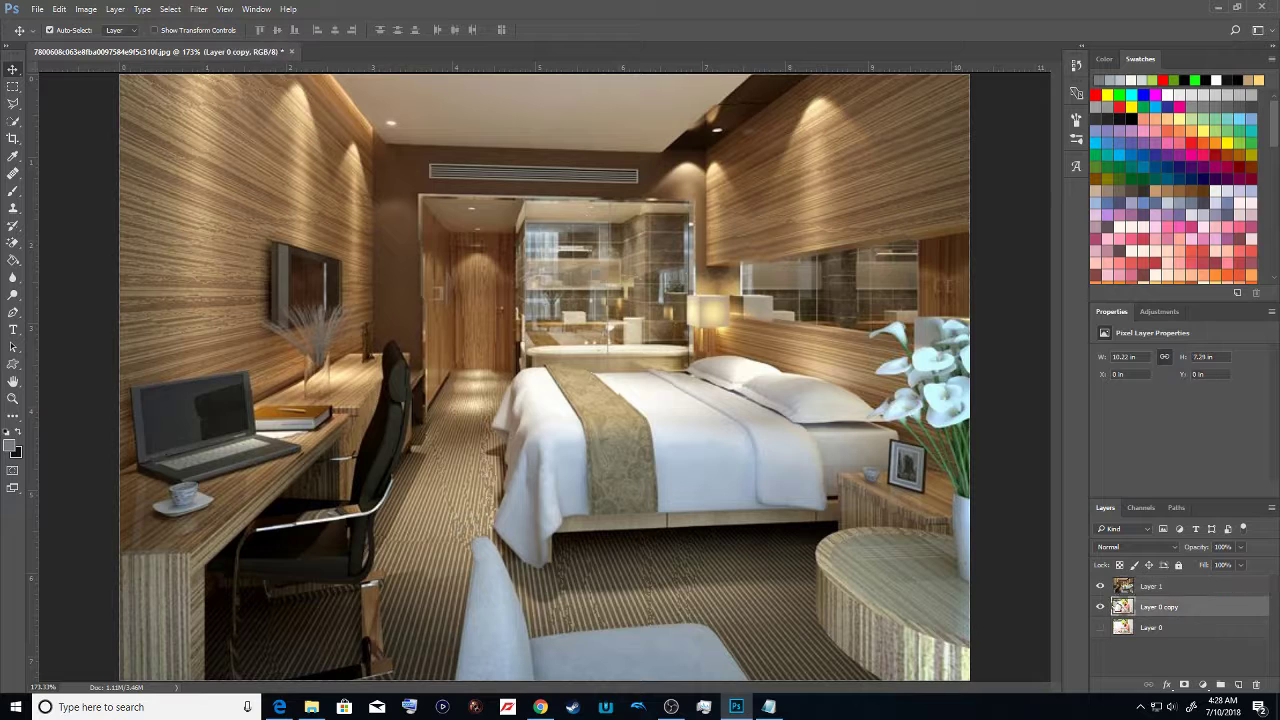
{"action": "left_click", "coordinate": [1100, 586]}
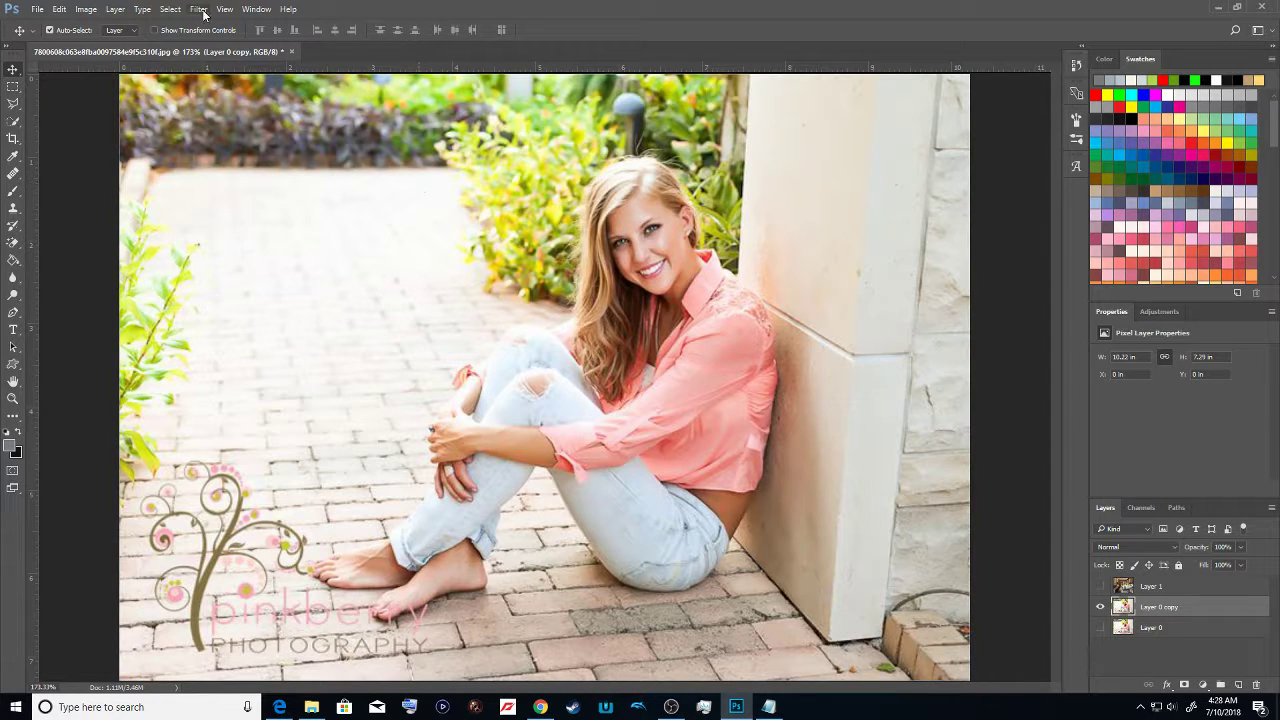
{"action": "left_click", "coordinate": [199, 9]}
{"action": "mouse_move", "coordinate": [168, 9]}
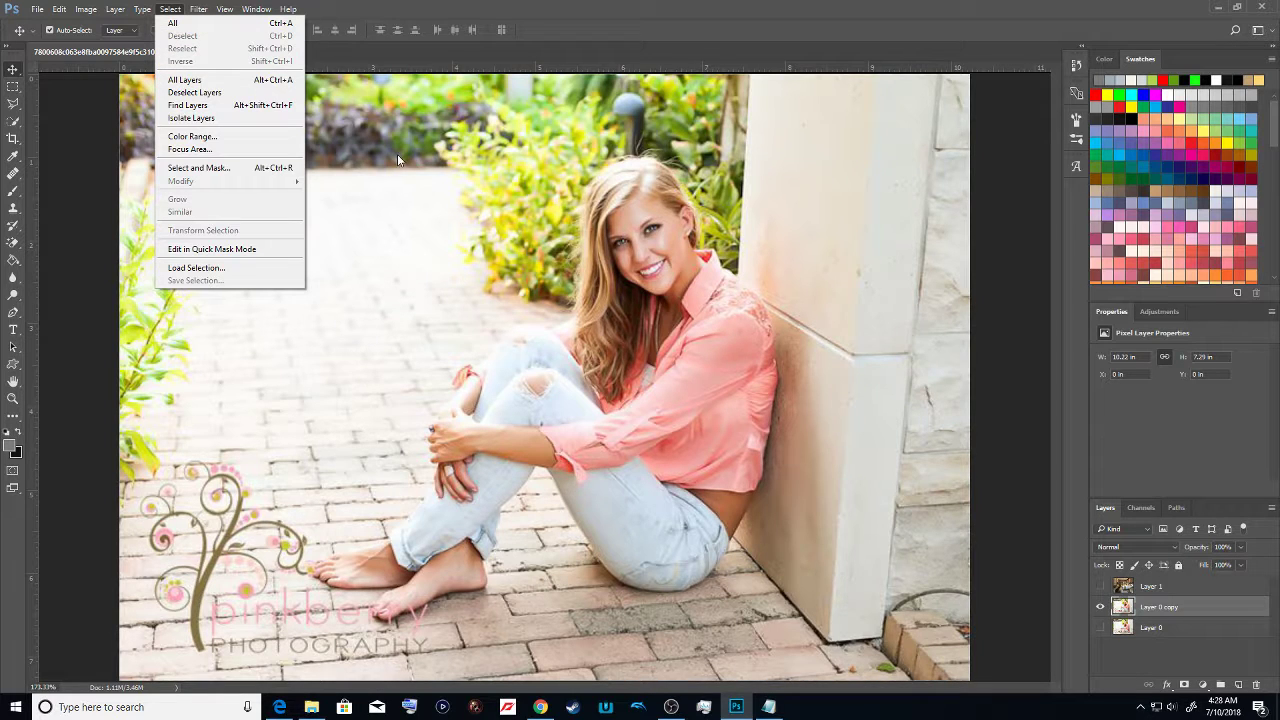
{"action": "left_click", "coordinate": [1008, 355]}
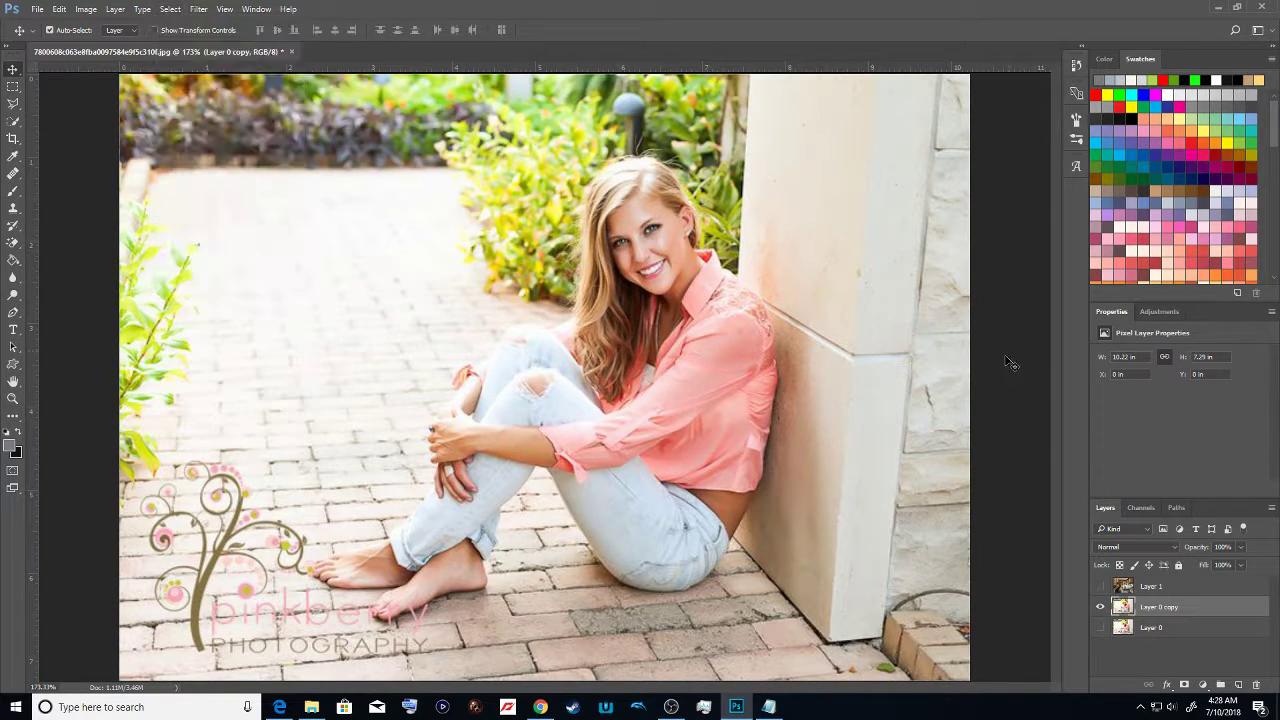
{"action": "left_click", "coordinate": [606, 707]}
{"action": "left_click", "coordinate": [606, 707]}
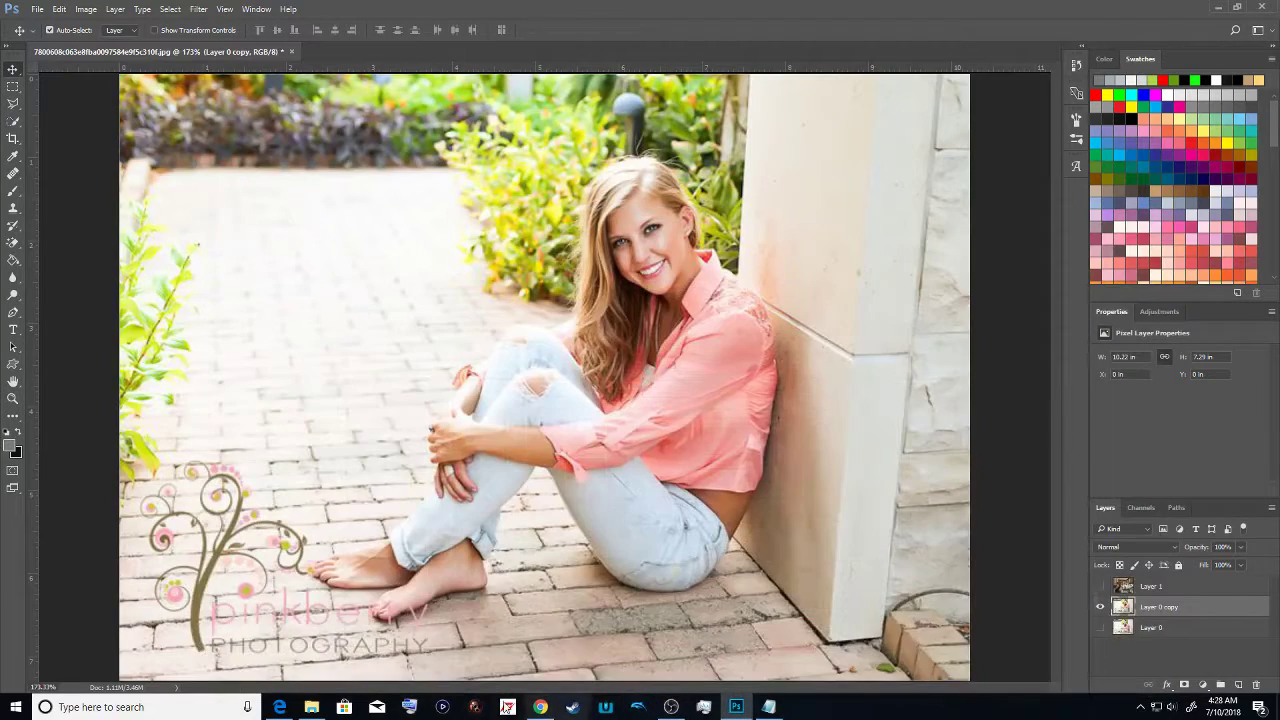
Switch to Notepad, add "we have to select her again" and "so i am going to do undo right now", and return to Photoshop
{"action": "left_click", "coordinate": [768, 707]}
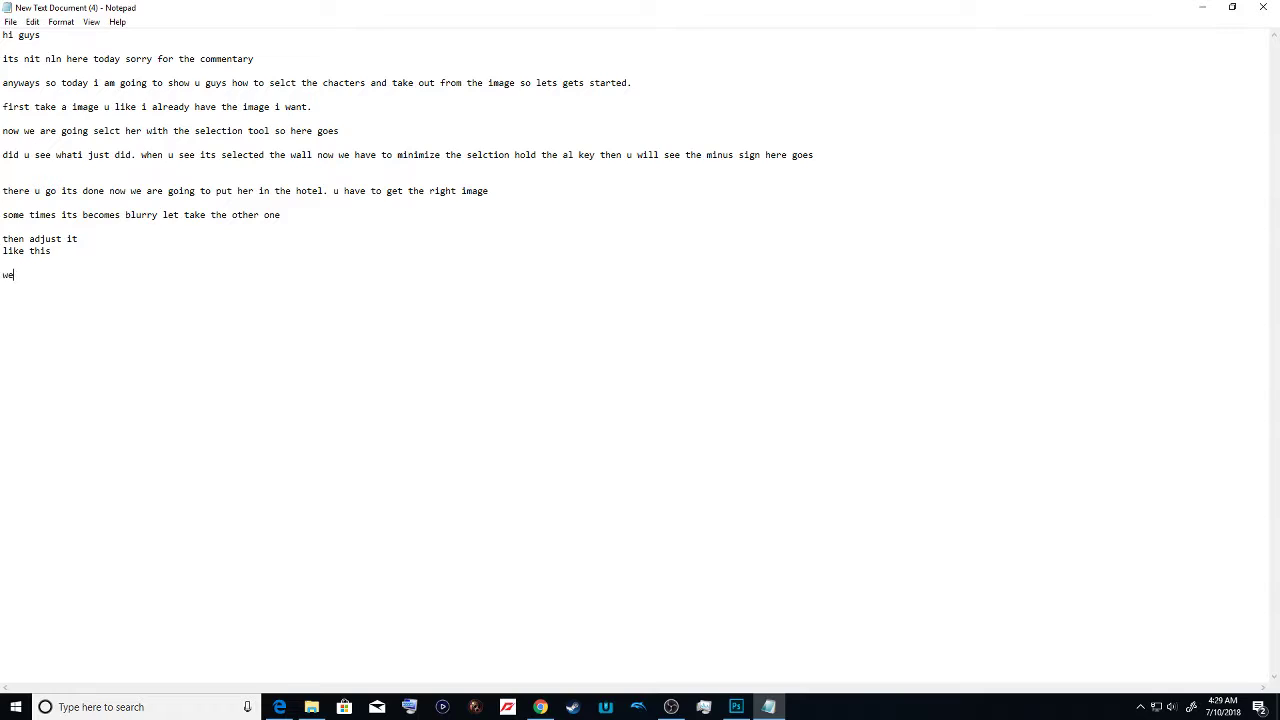
{"action": "type", "text": "have to select her "}
{"action": "type", "text": "aga"}
{"action": "type", "text": "m going to do undo"}
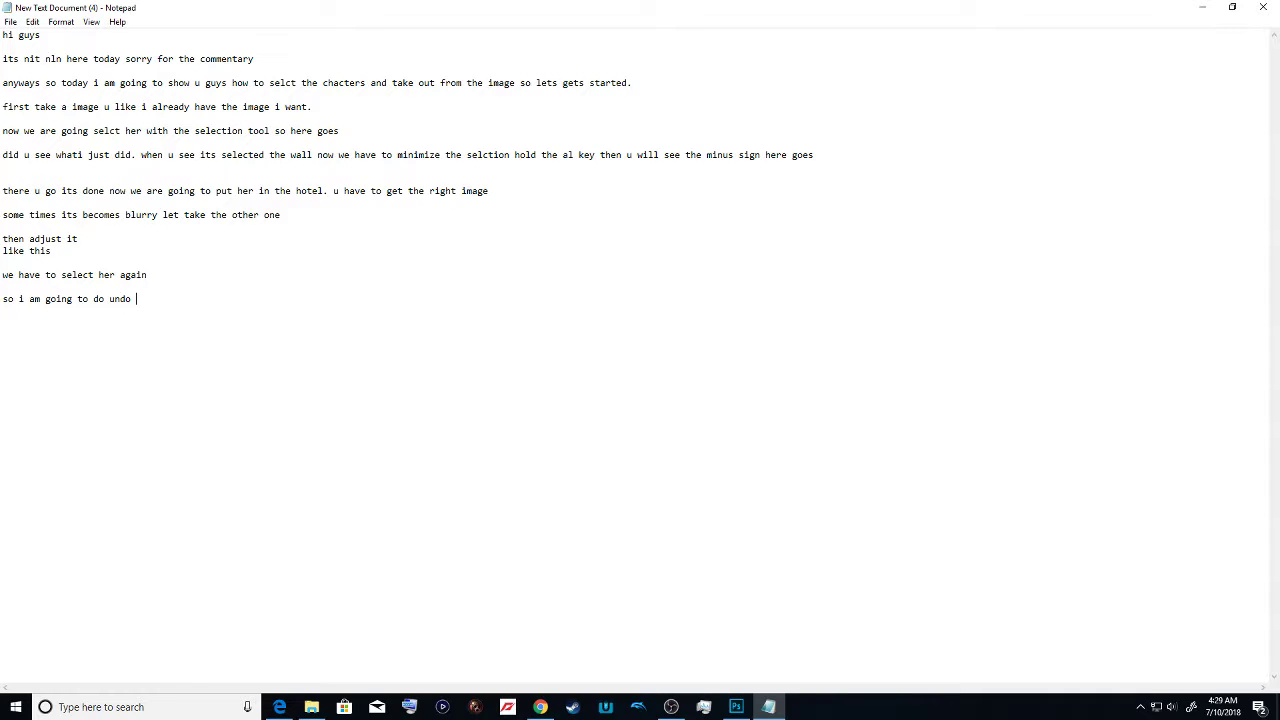
{"action": "type", "text": "right now"}
{"action": "left_click", "coordinate": [736, 707]}
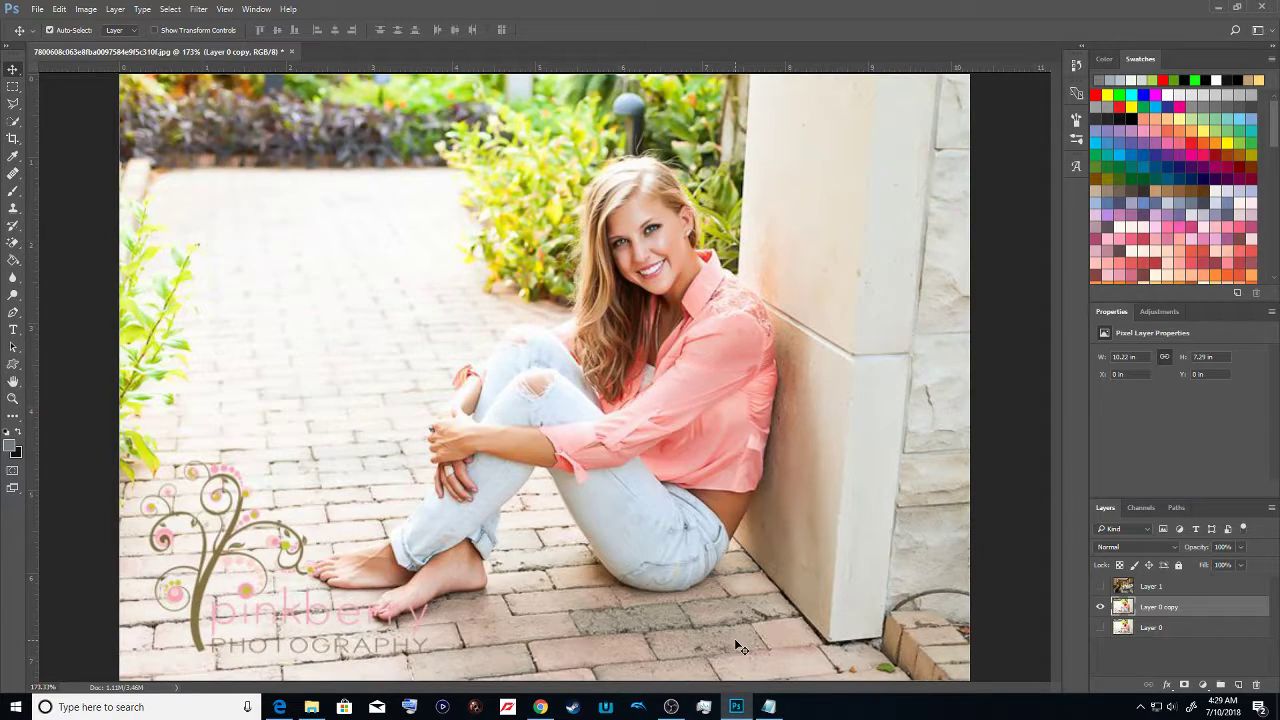
Step back through the history past the hotel room paste until the selection around the woman is restored
{"action": "key", "text": "ctrl+alt+z"}
{"action": "key", "text": "ctrl+alt+z"}
{"action": "key", "text": "ctrl+alt+z"}
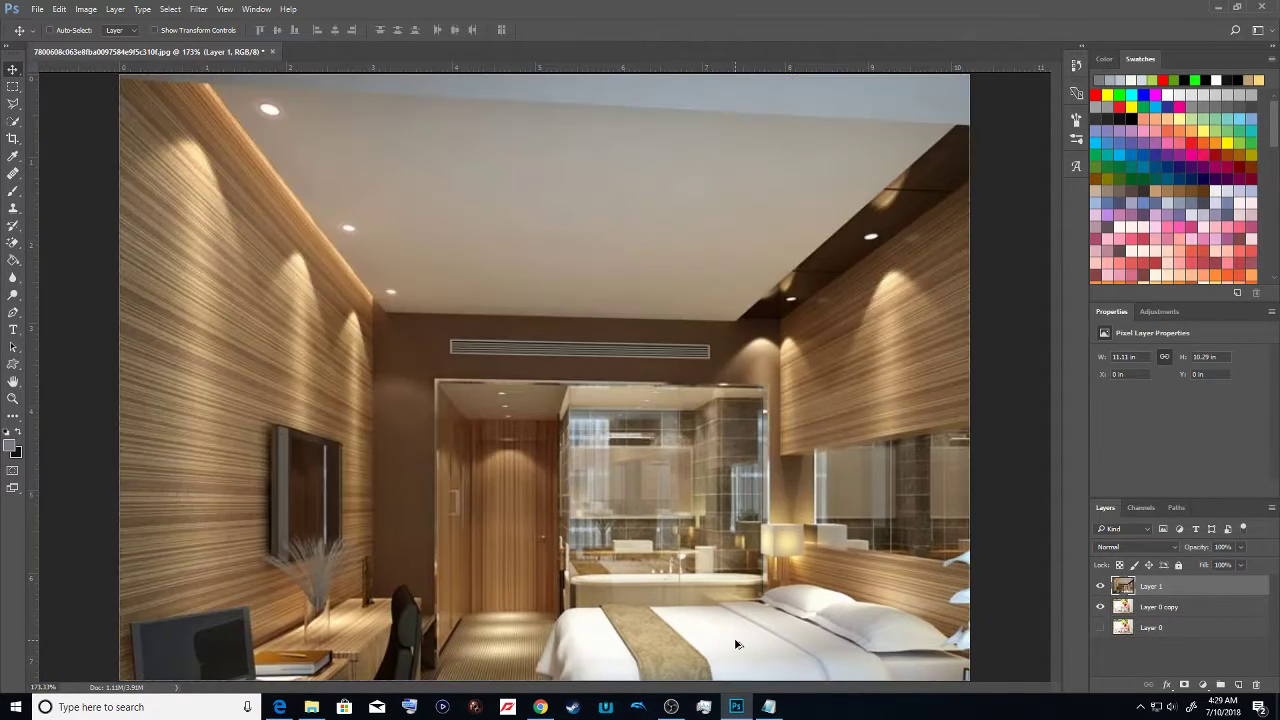
{"action": "key", "text": "ctrl+alt+z"}
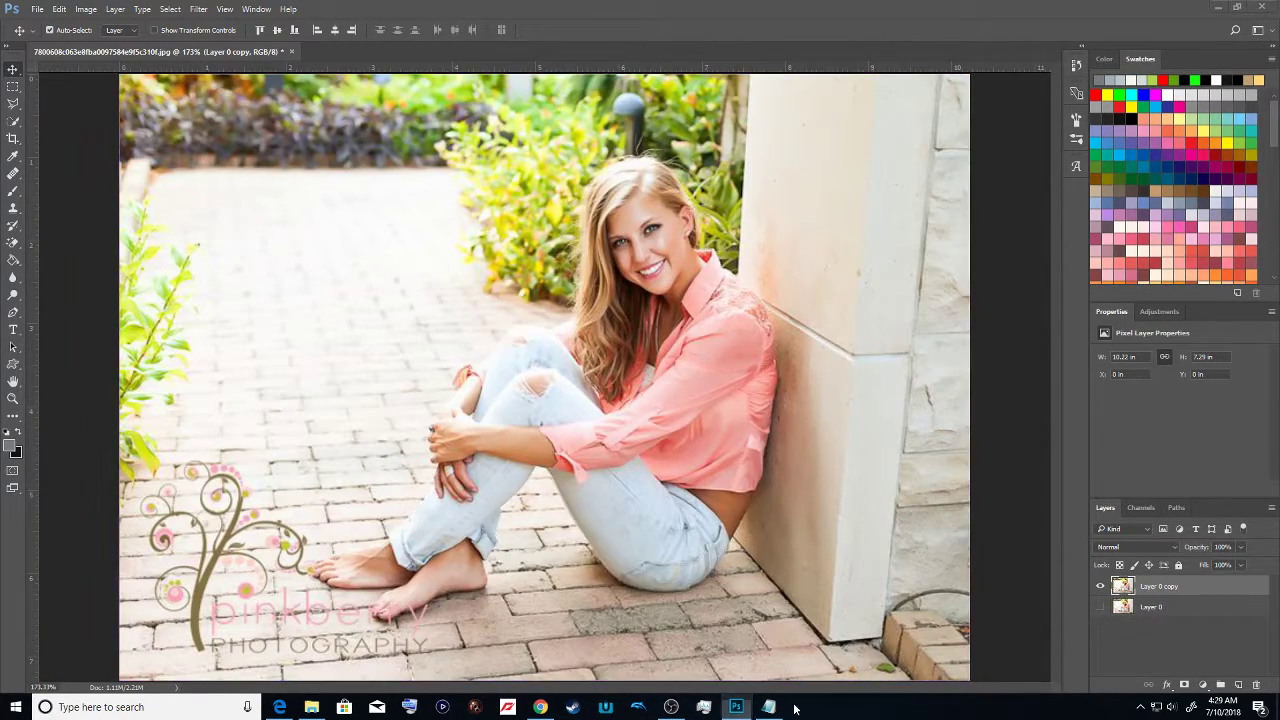
{"action": "key", "text": "alt+z"}
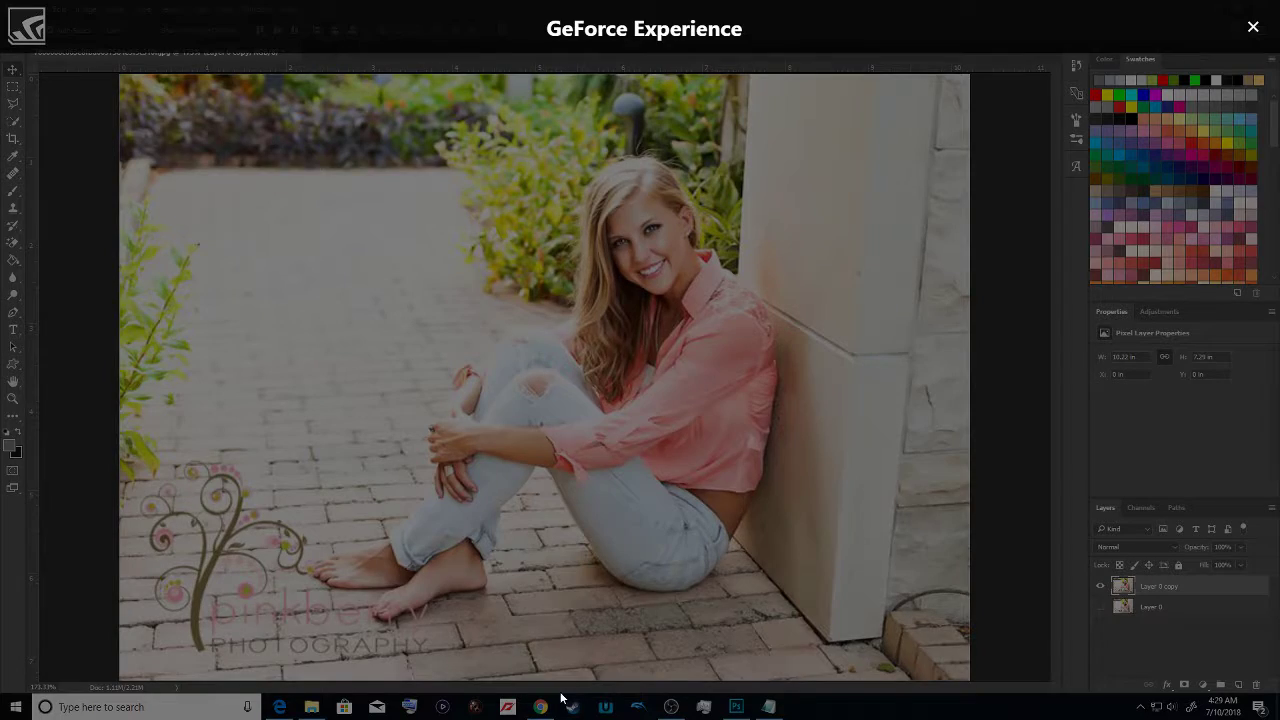
{"action": "key", "text": "alt+z"}
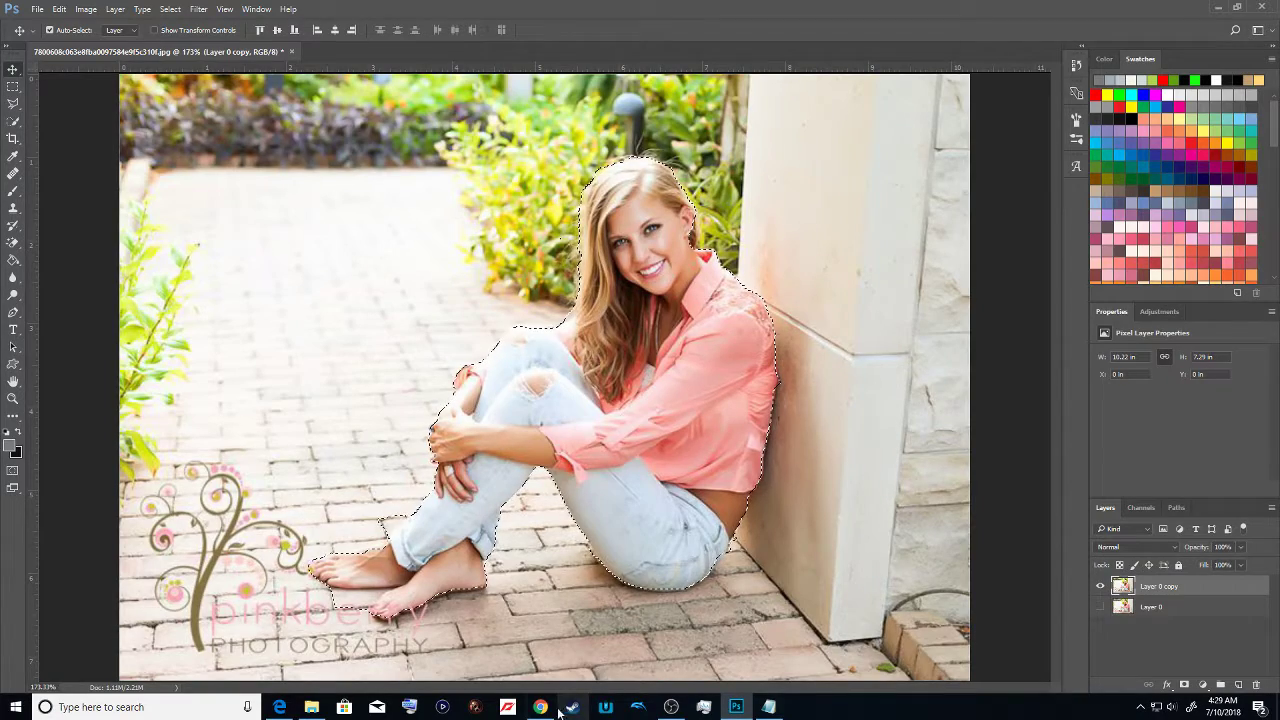
Check the hotel room picture in Edge, add "now i am going to take her out" in Notepad, and return to Photoshop
{"action": "left_click", "coordinate": [279, 707]}
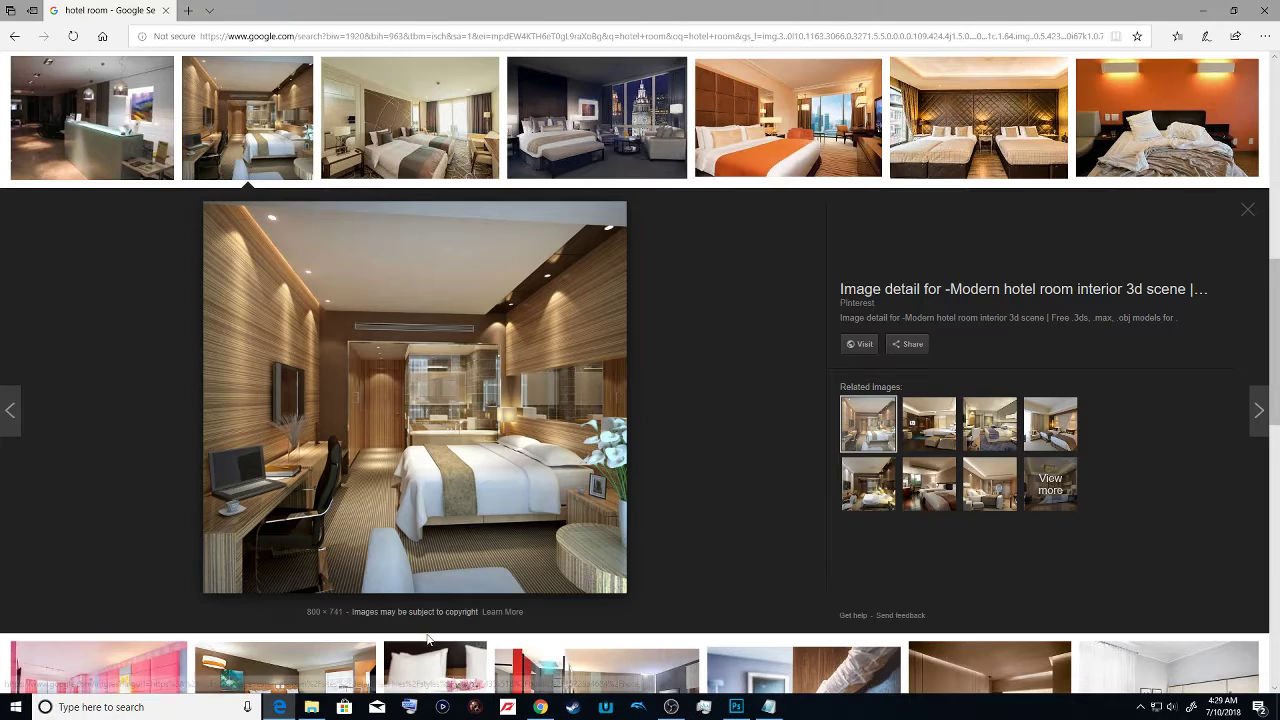
{"action": "left_click", "coordinate": [768, 707]}
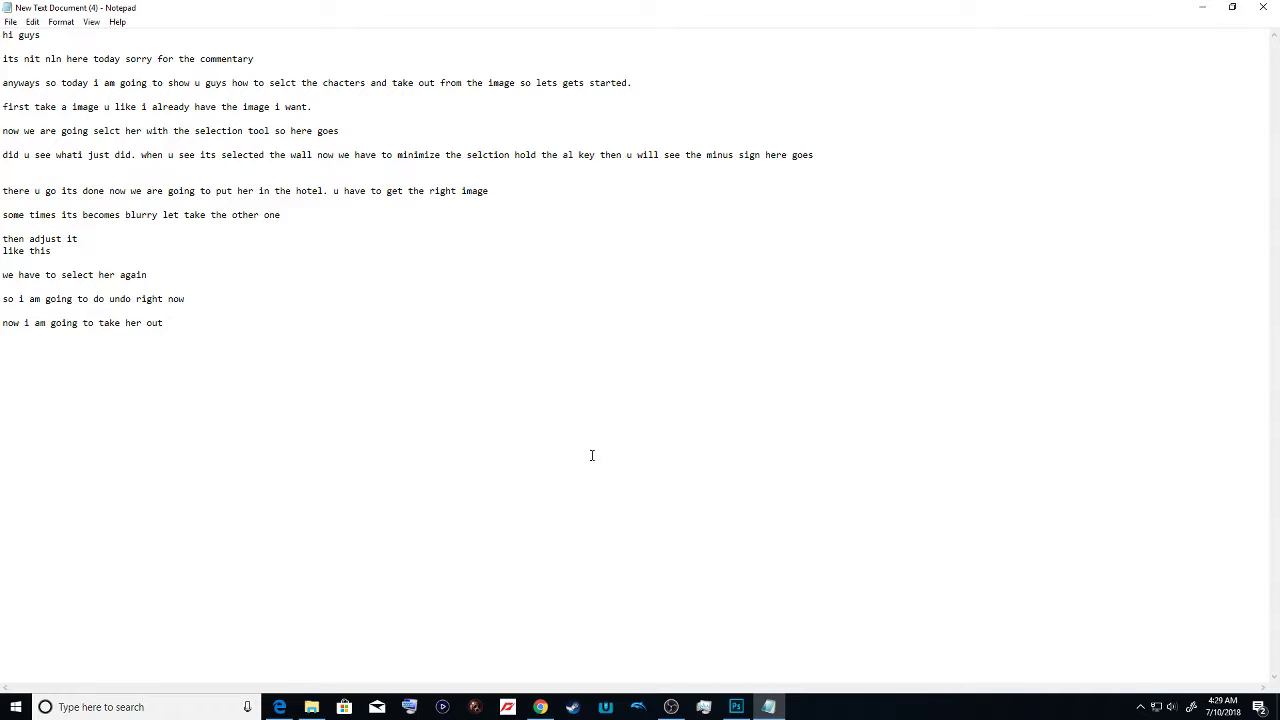
{"action": "left_click", "coordinate": [736, 707]}
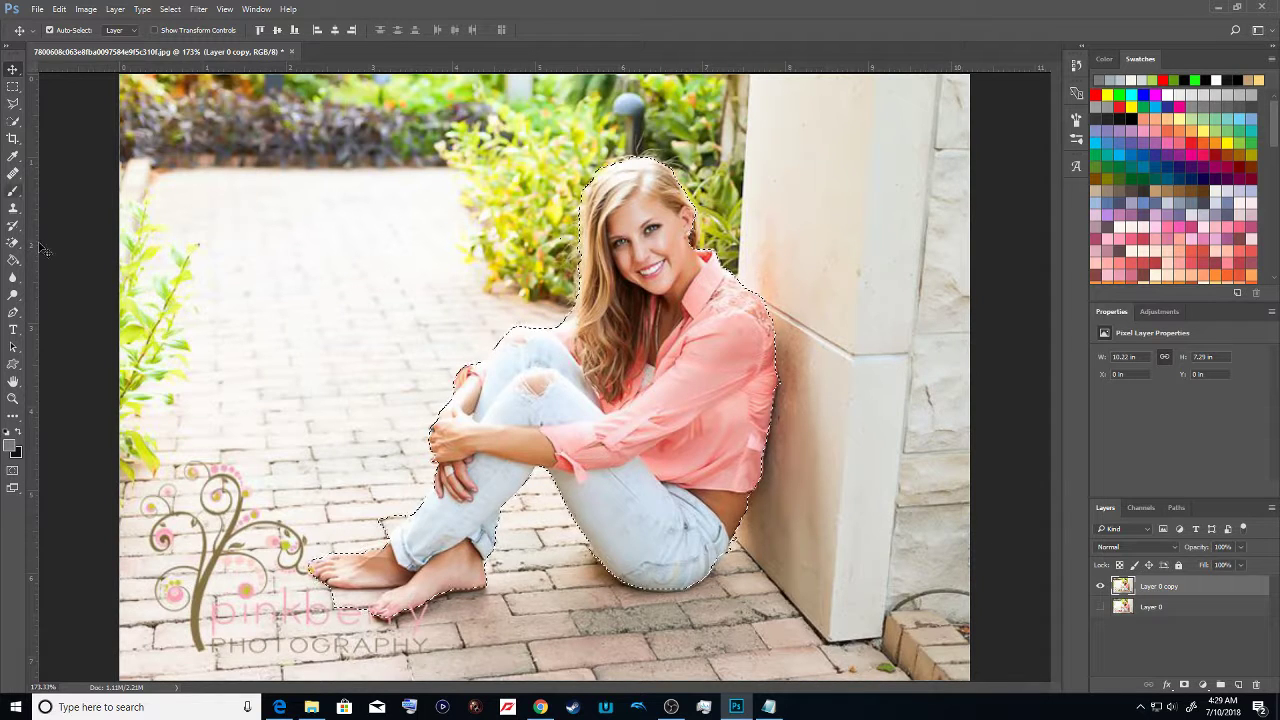
Activate the Quick Selection tool on the woman's selection and open it in Select and Mask
{"action": "left_click", "coordinate": [13, 121]}
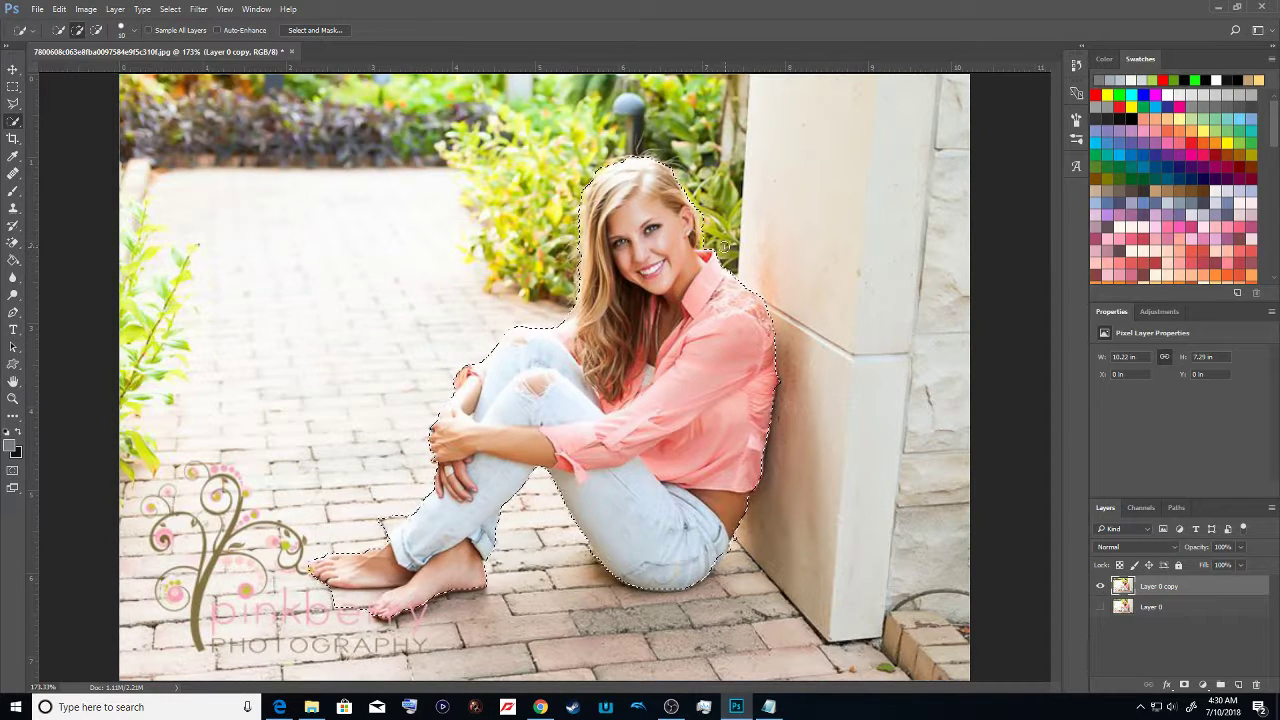
{"action": "key", "text": "alt"}
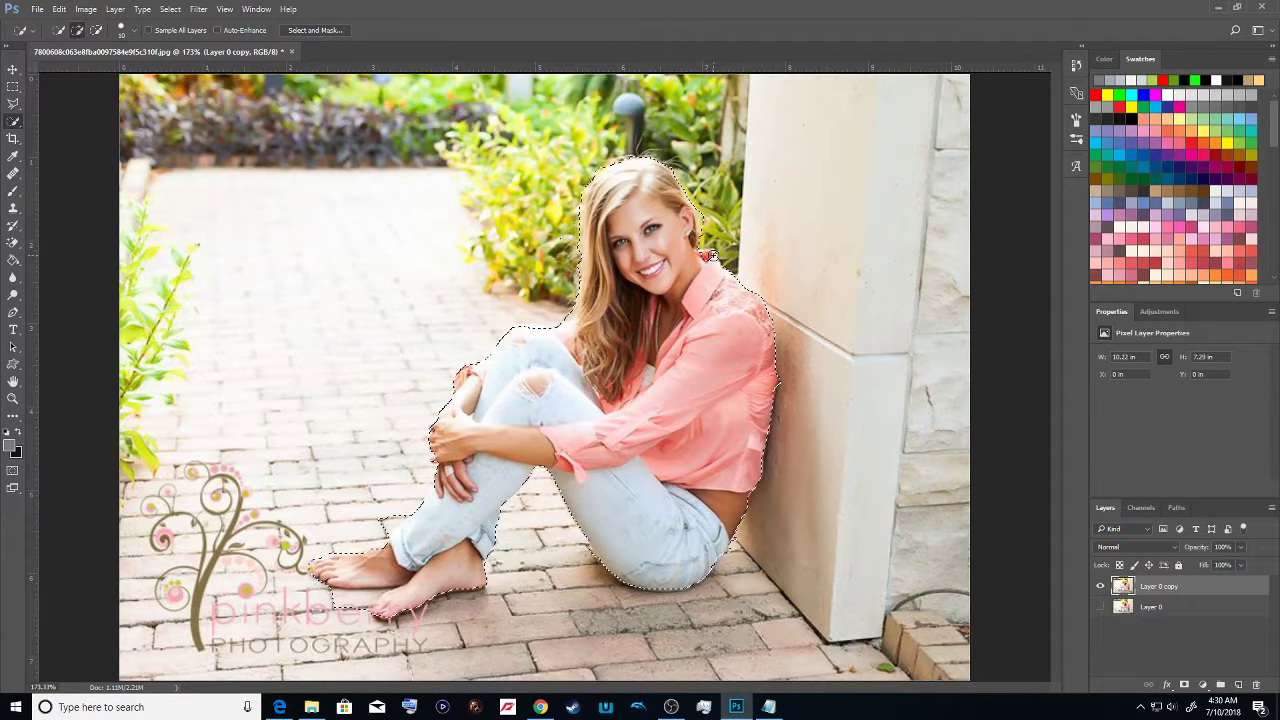
{"action": "key", "text": "alt"}
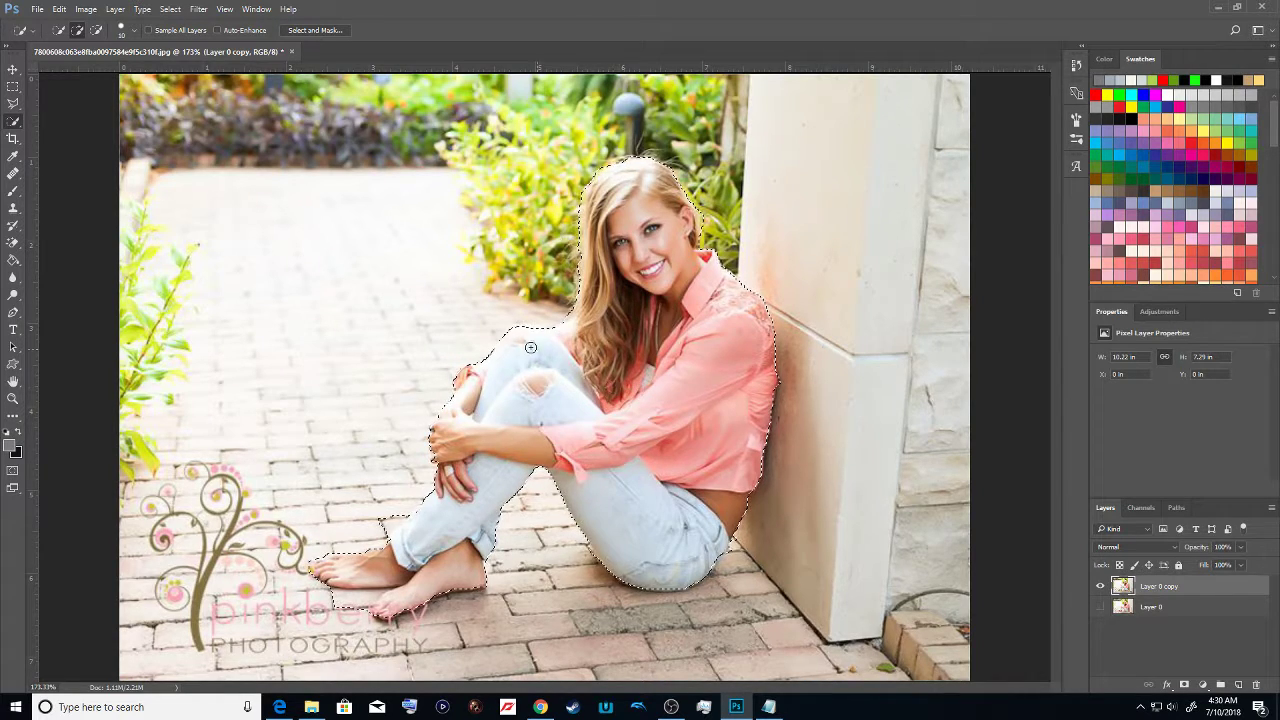
{"action": "left_click", "coordinate": [310, 31]}
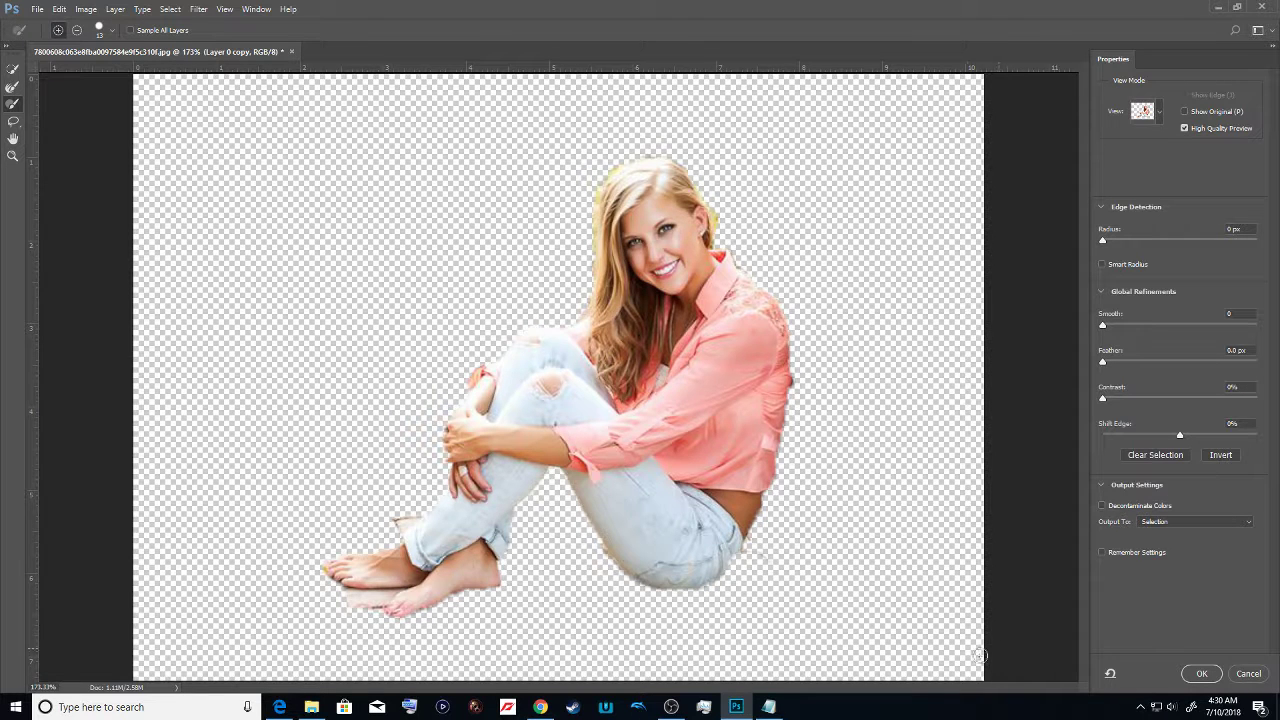
Switch to Notepad, extend the last line with "then hit select and mask or refineedges", and return to Photoshop
{"action": "left_click", "coordinate": [540, 707]}
{"action": "left_click_drag", "start_coordinate": [540, 707], "coordinate": [287, 710]}
{"action": "left_click", "coordinate": [280, 707]}
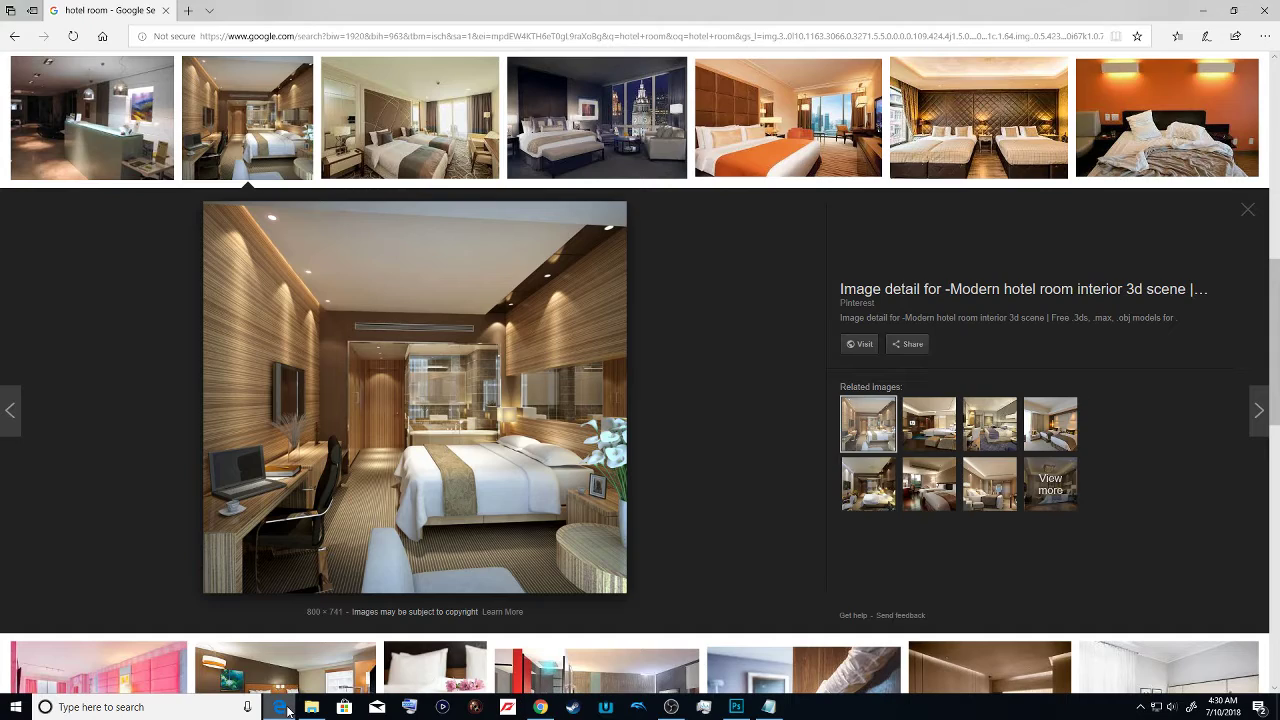
{"action": "left_click", "coordinate": [768, 707]}
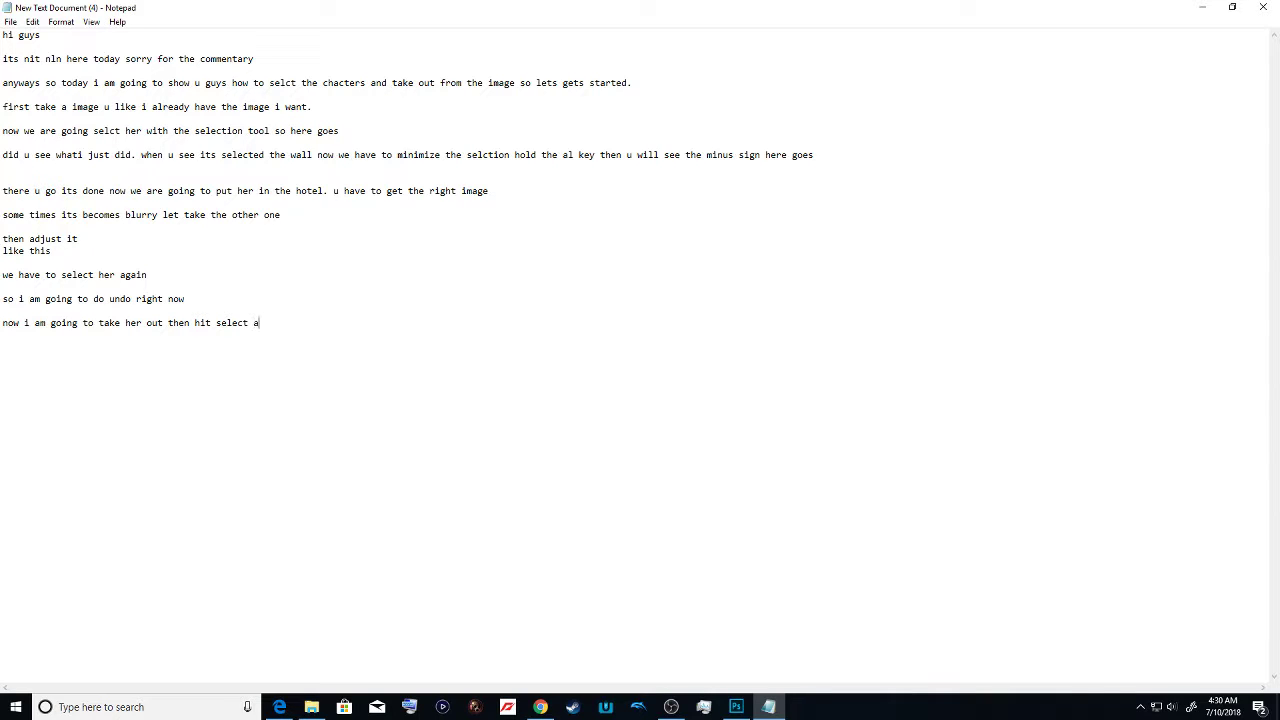
{"action": "type", "text": "nd mask or refineedges"}
{"action": "left_click", "coordinate": [736, 707]}
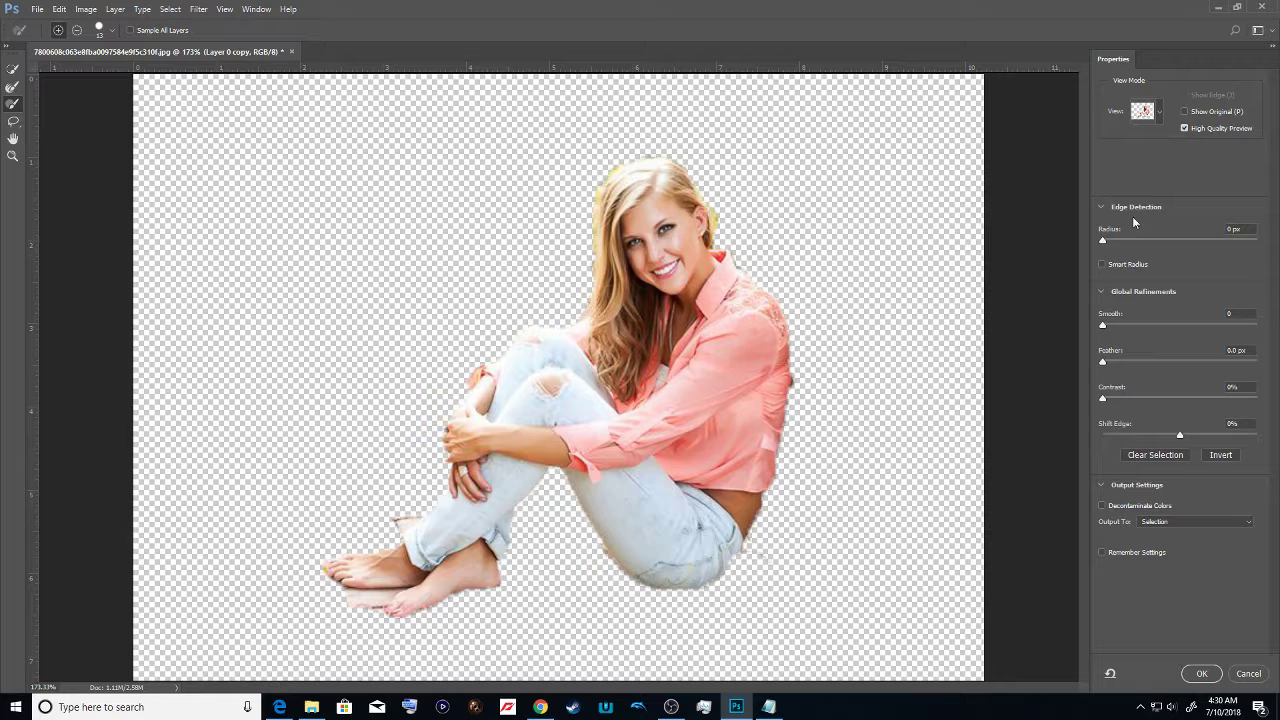
Try different edge detection radii on the woman's cutout and set the Radius to 5 px
{"action": "left_click_drag", "start_coordinate": [1103, 242], "coordinate": [1111, 242]}
{"action": "left_click_drag", "start_coordinate": [1117, 242], "coordinate": [1121, 242]}
{"action": "left_click_drag", "start_coordinate": [1125, 241], "coordinate": [1141, 264]}
{"action": "left_click_drag", "start_coordinate": [1149, 266], "coordinate": [1156, 266]}
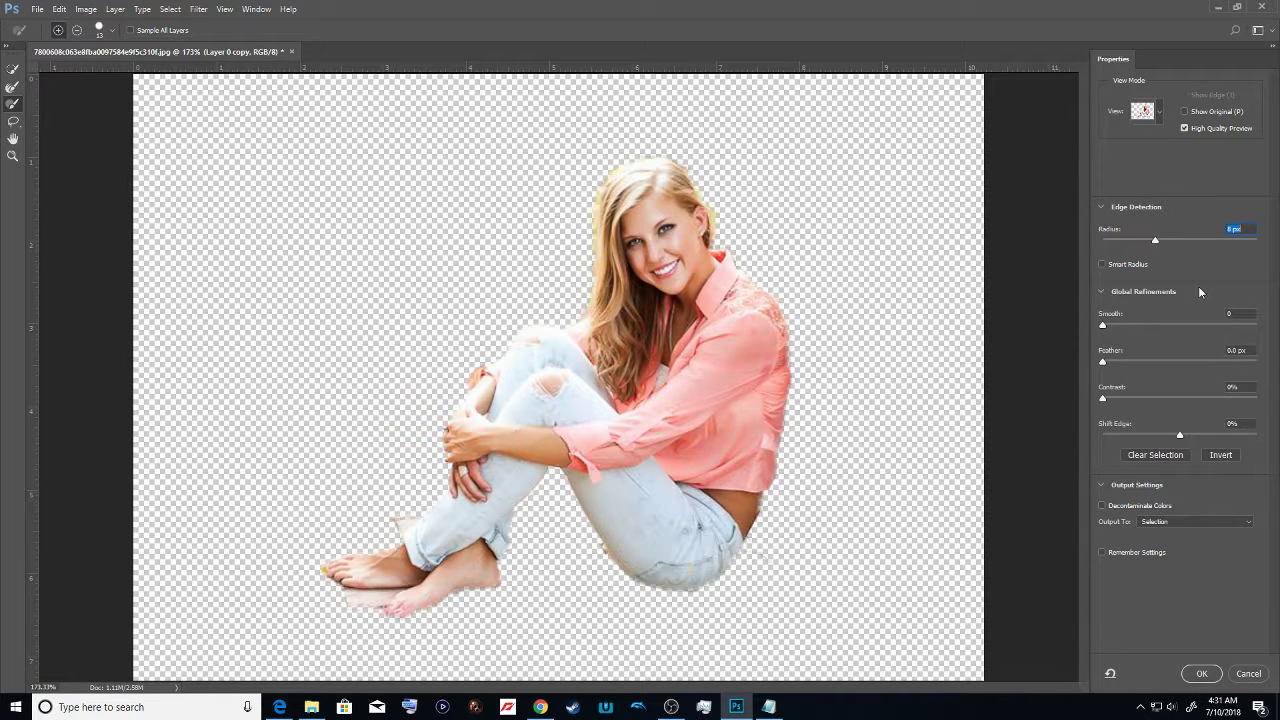
{"action": "mouse_move", "coordinate": [1156, 243]}
{"action": "left_mouse_down"}
{"action": "mouse_move", "coordinate": [1066, 268]}
{"action": "mouse_move", "coordinate": [1144, 265]}
{"action": "left_mouse_up"}
Set the cutout's Smooth value to 51 and Shift Edge to -61%, keeping Feather at 0 px
{"action": "left_click_drag", "start_coordinate": [1104, 326], "coordinate": [1181, 322]}
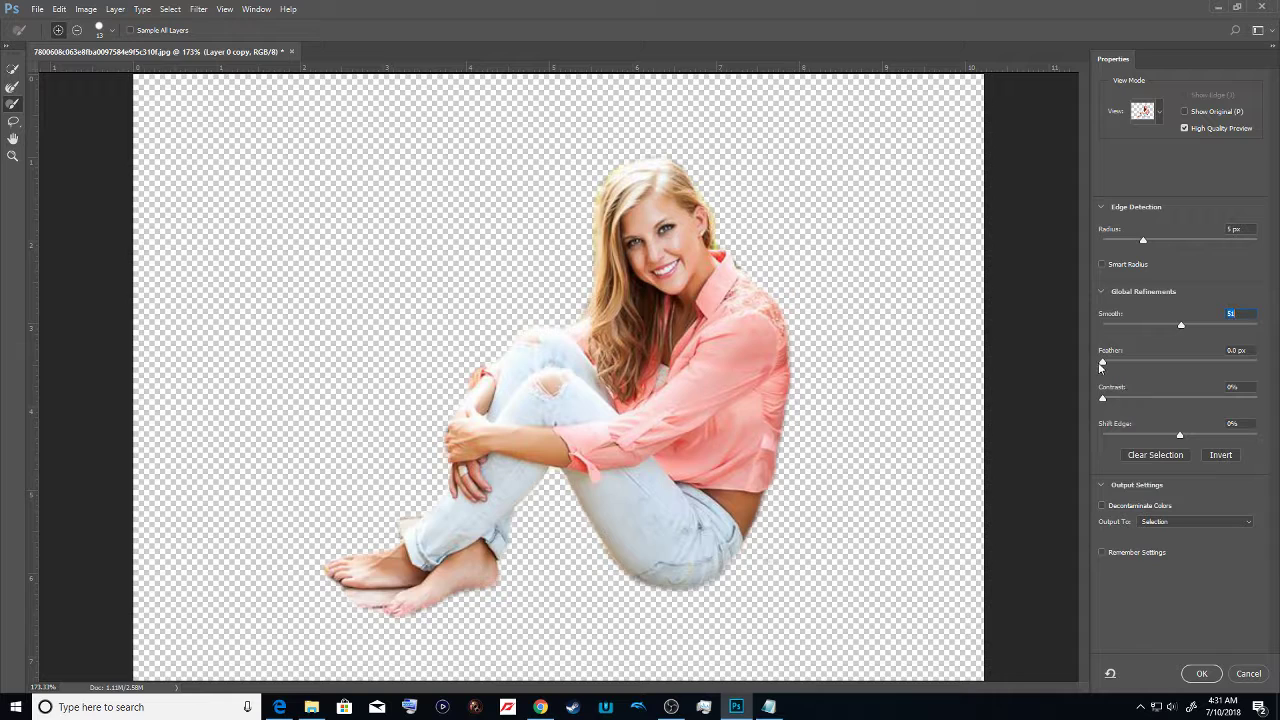
{"action": "left_click_drag", "start_coordinate": [1103, 364], "coordinate": [1079, 396]}
{"action": "left_click_drag", "start_coordinate": [1179, 437], "coordinate": [1133, 456]}
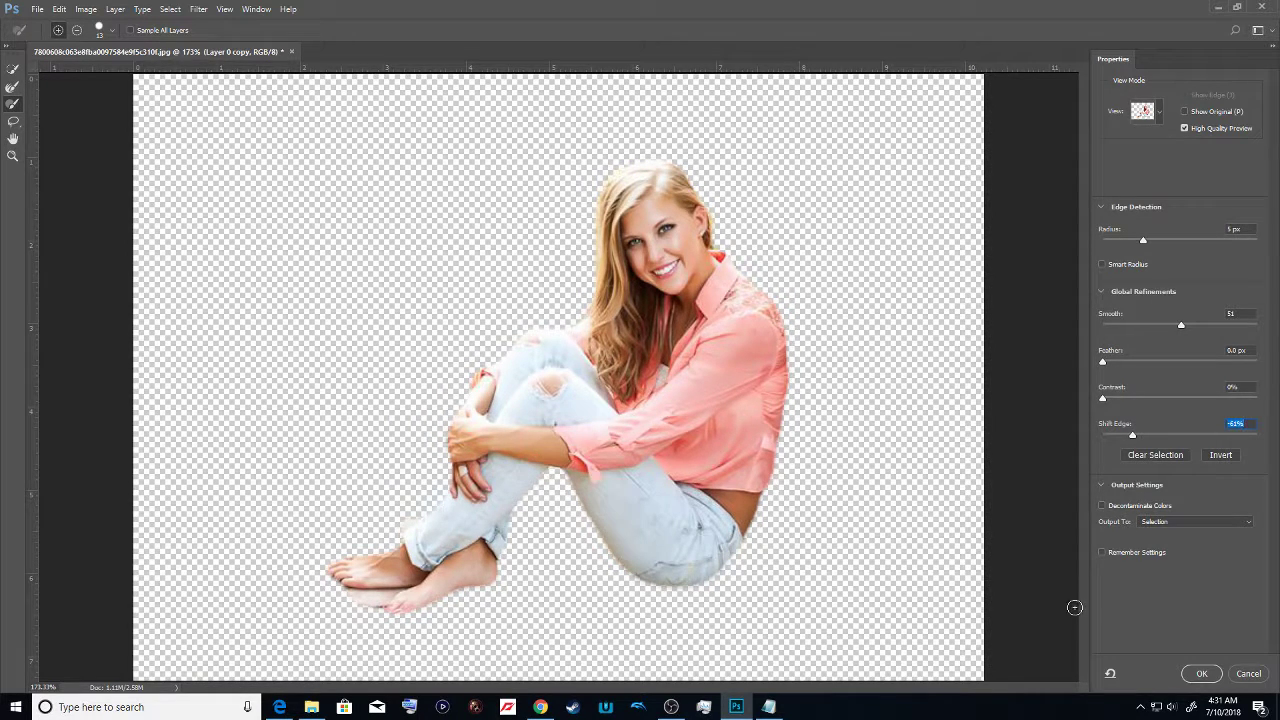
Set the Select and Mask output of the woman's cutout to New Layer
{"action": "left_click", "coordinate": [1188, 522]}
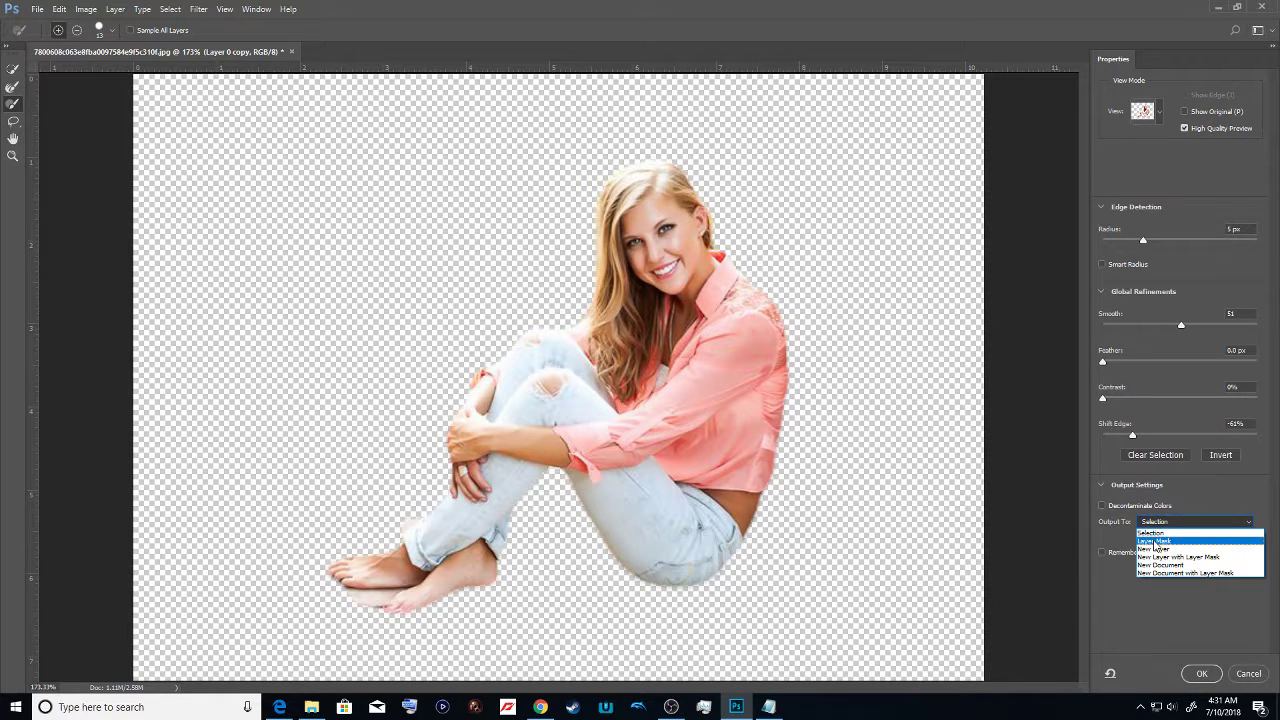
{"action": "left_click", "coordinate": [1157, 541]}
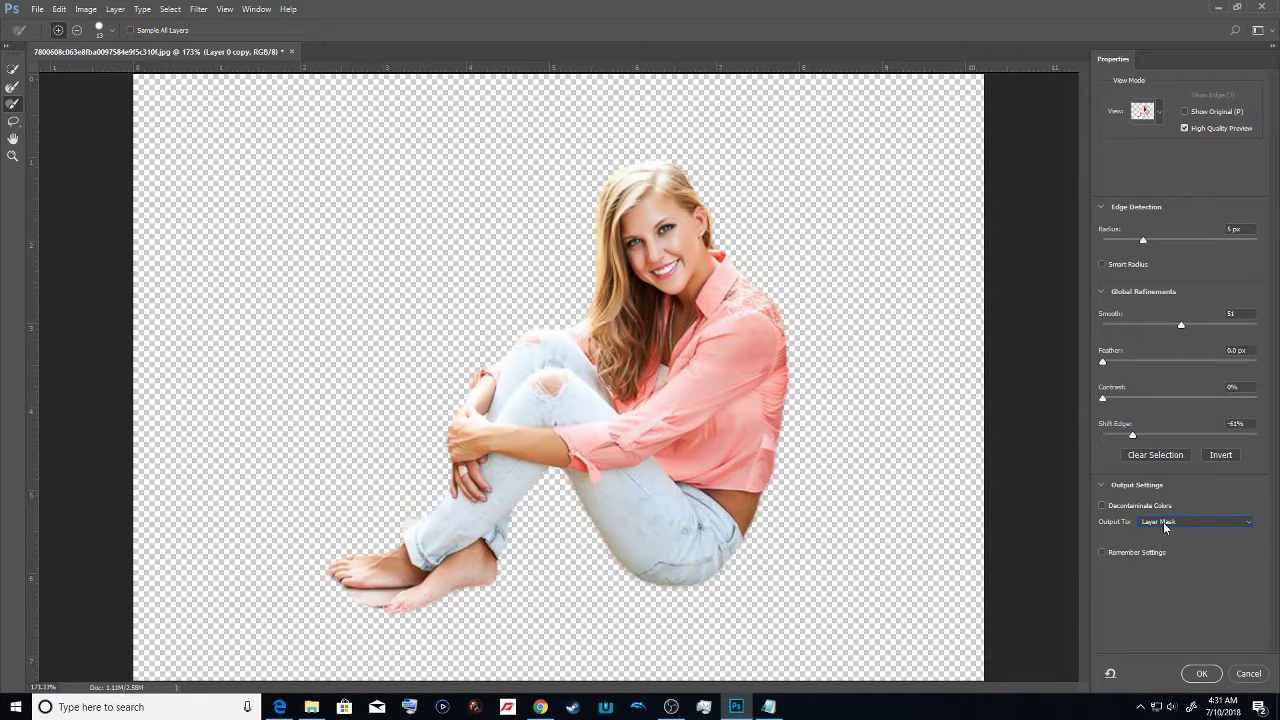
{"action": "left_click", "coordinate": [1165, 524]}
{"action": "left_click", "coordinate": [1160, 552]}
Compare the Black & White, On White and On Black views, and brush the leftover ground beside the toes out of the cutout
{"action": "left_click", "coordinate": [1141, 113]}
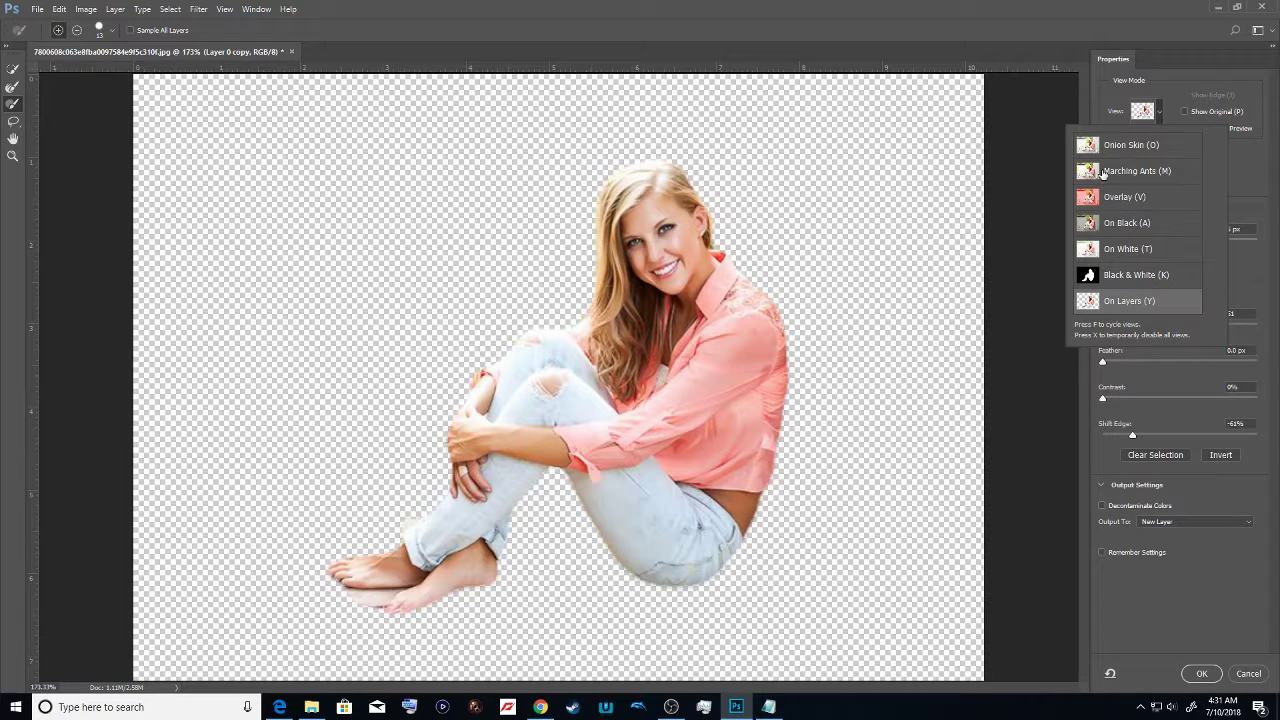
{"action": "left_click", "coordinate": [1117, 278]}
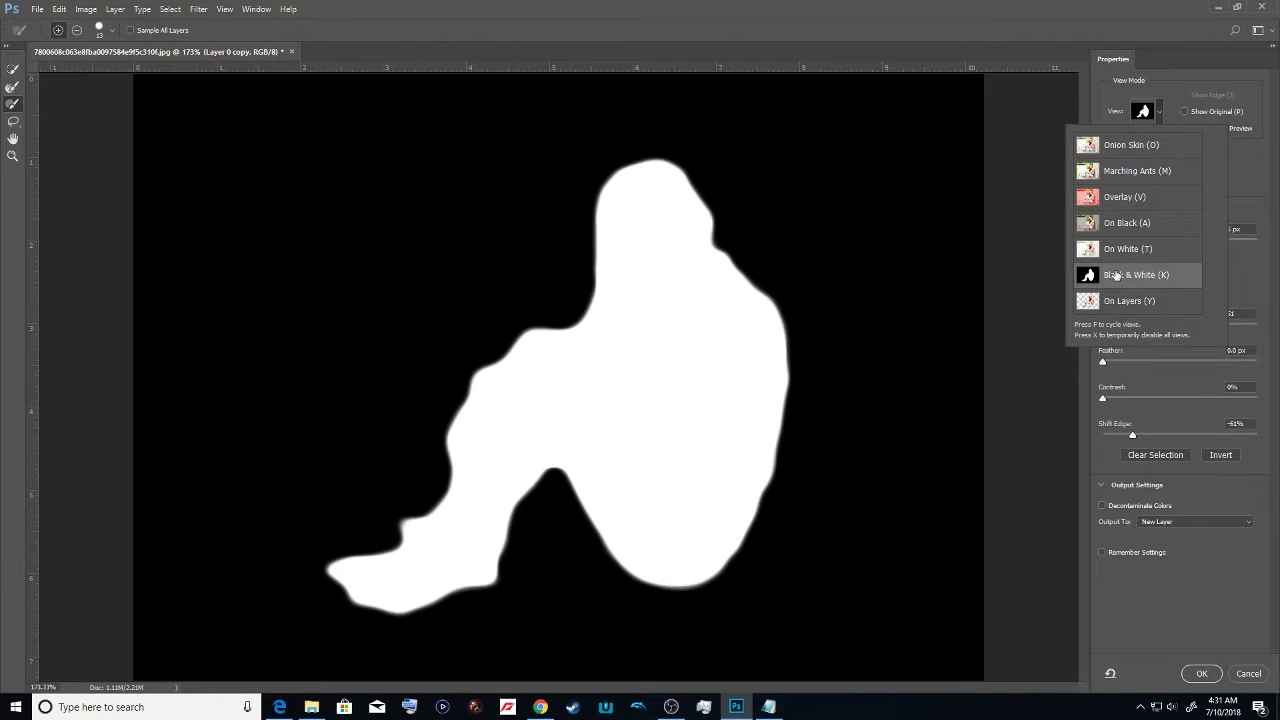
{"action": "left_click", "coordinate": [1116, 259]}
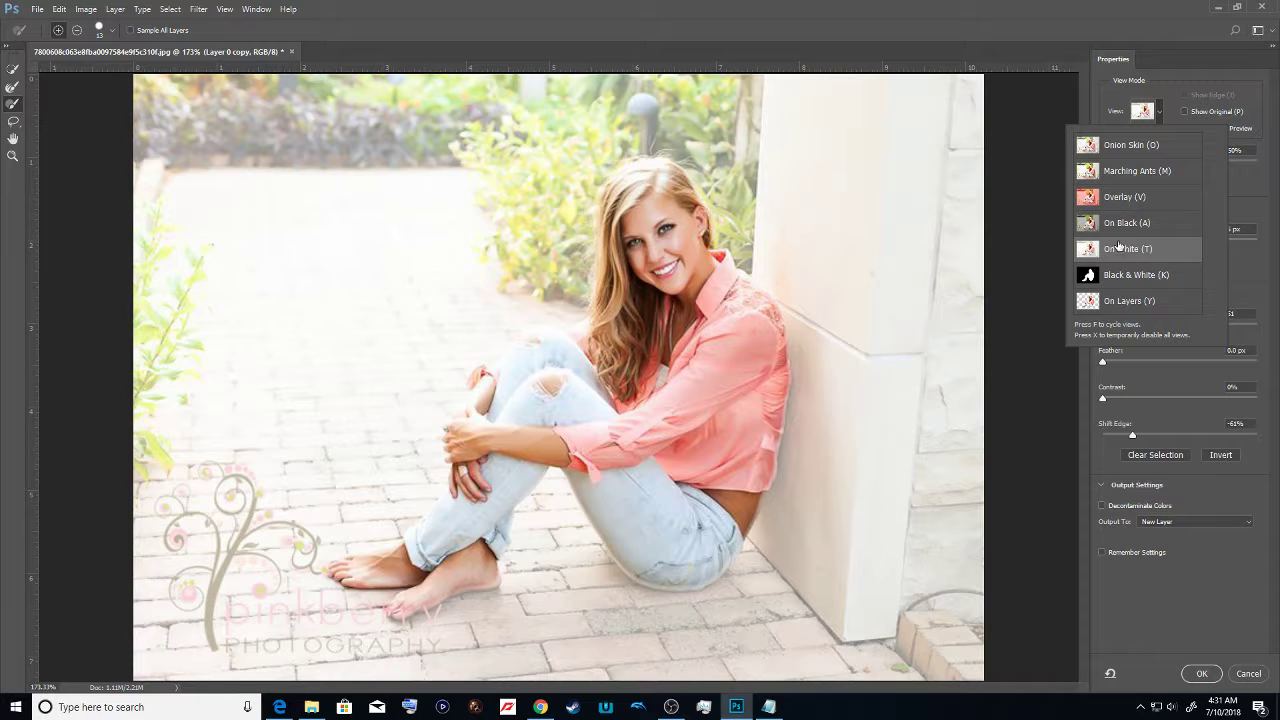
{"action": "left_click", "coordinate": [1124, 231]}
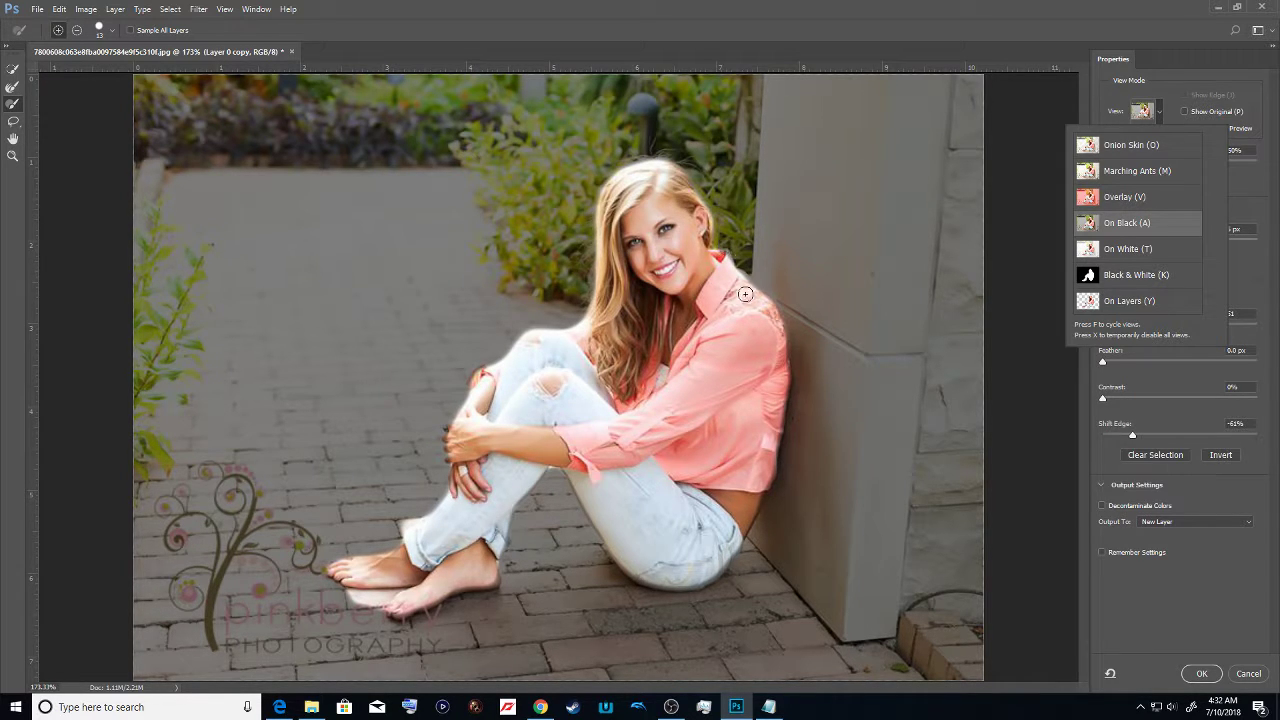
{"action": "left_click", "coordinate": [344, 605]}
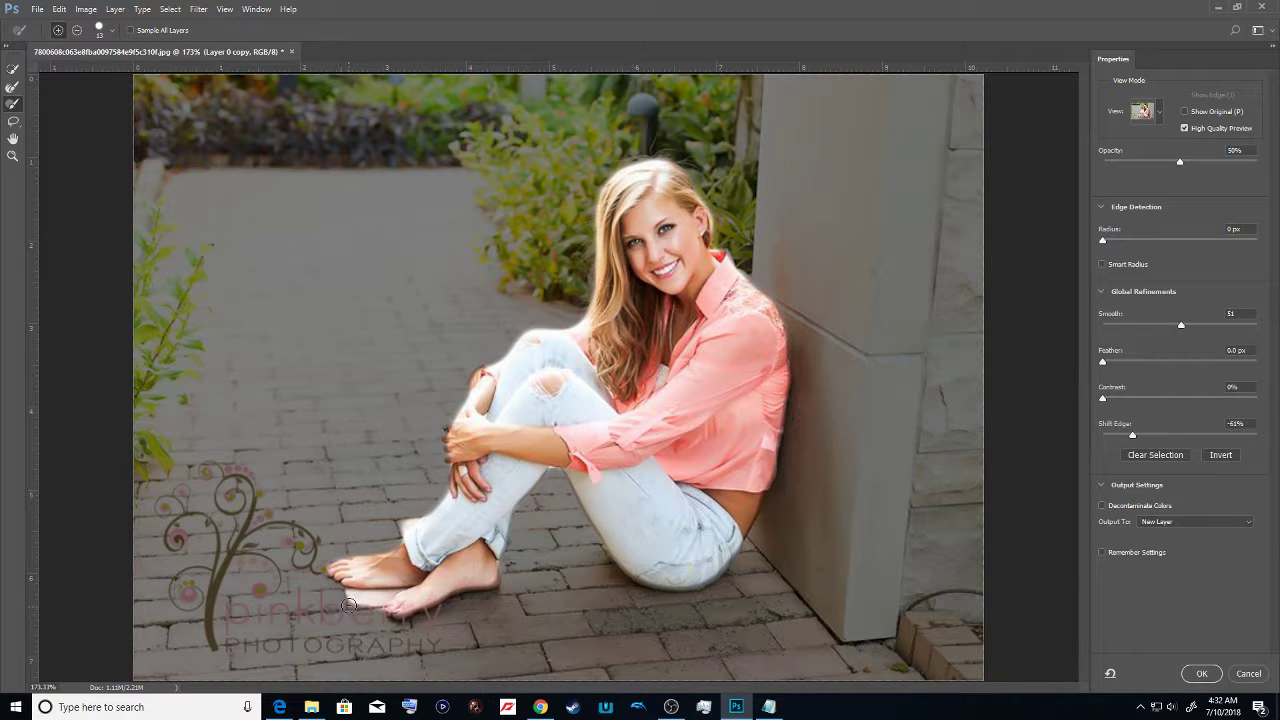
{"action": "left_click", "coordinate": [12, 87]}
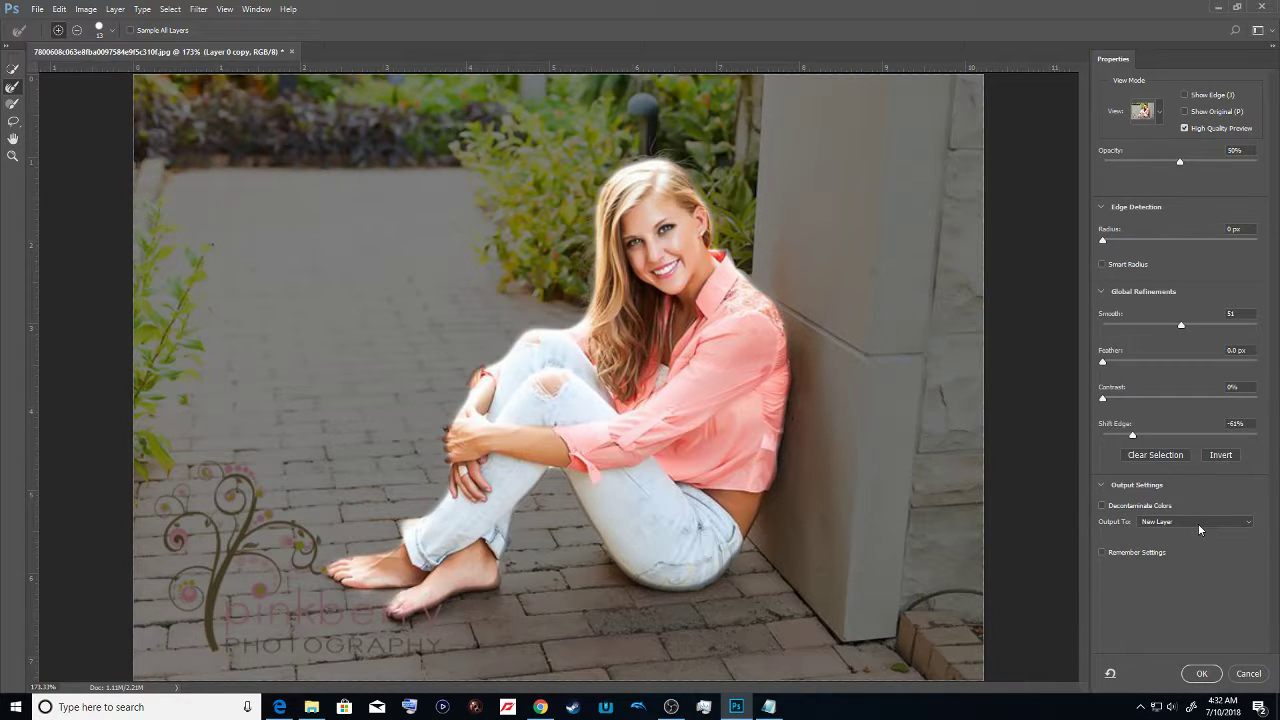
Set the view to On Layers and touch up the cutout's edge beside the woman's neck and collar
{"action": "left_click", "coordinate": [1150, 112]}
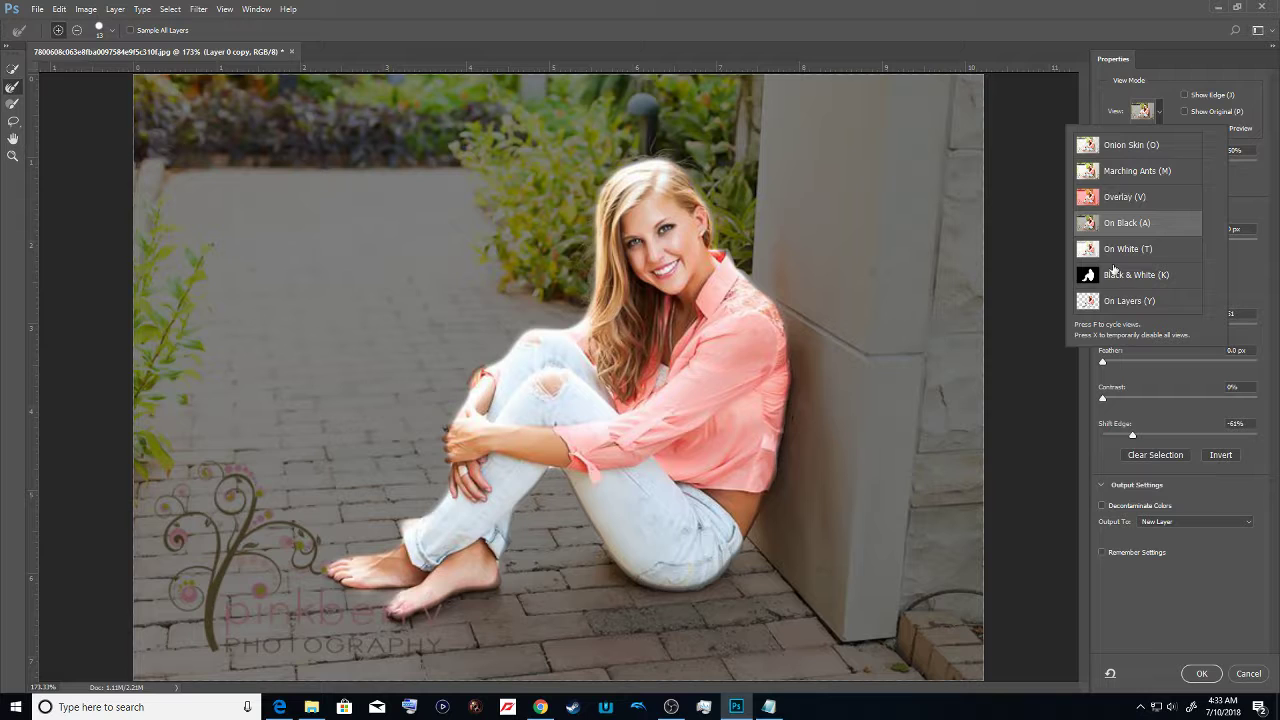
{"action": "left_click", "coordinate": [1117, 302]}
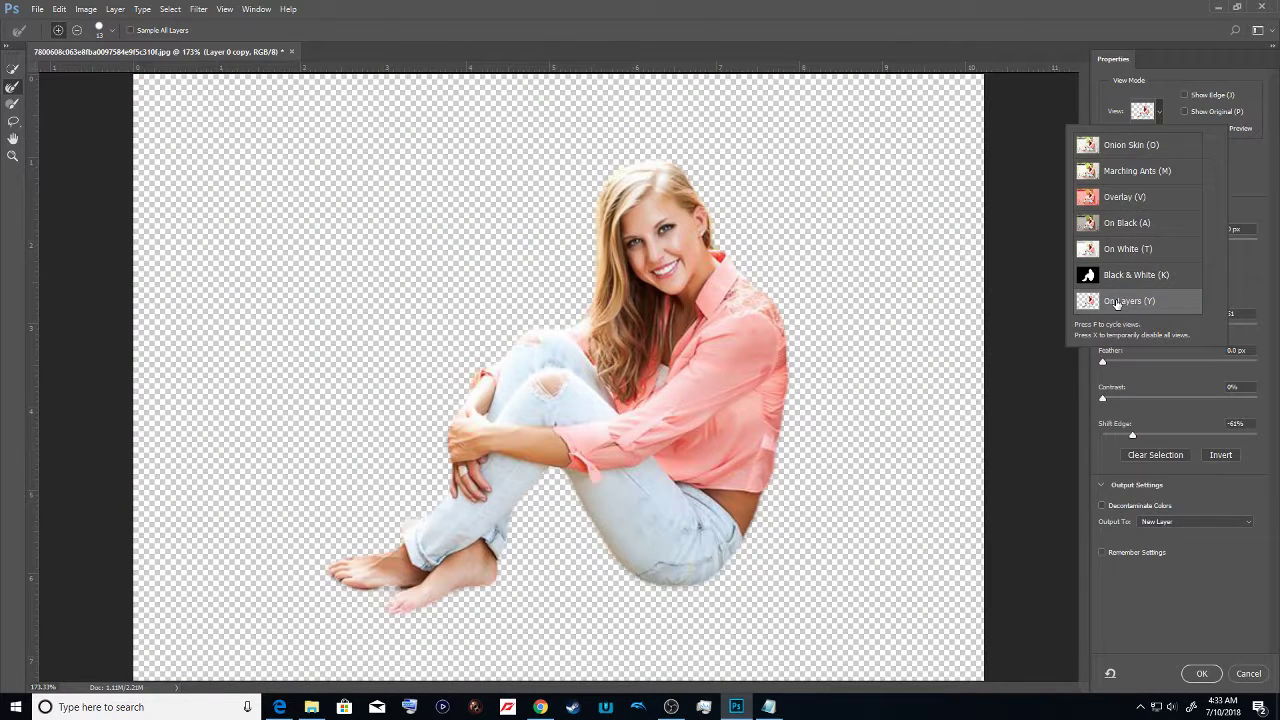
{"action": "left_click", "coordinate": [716, 245]}
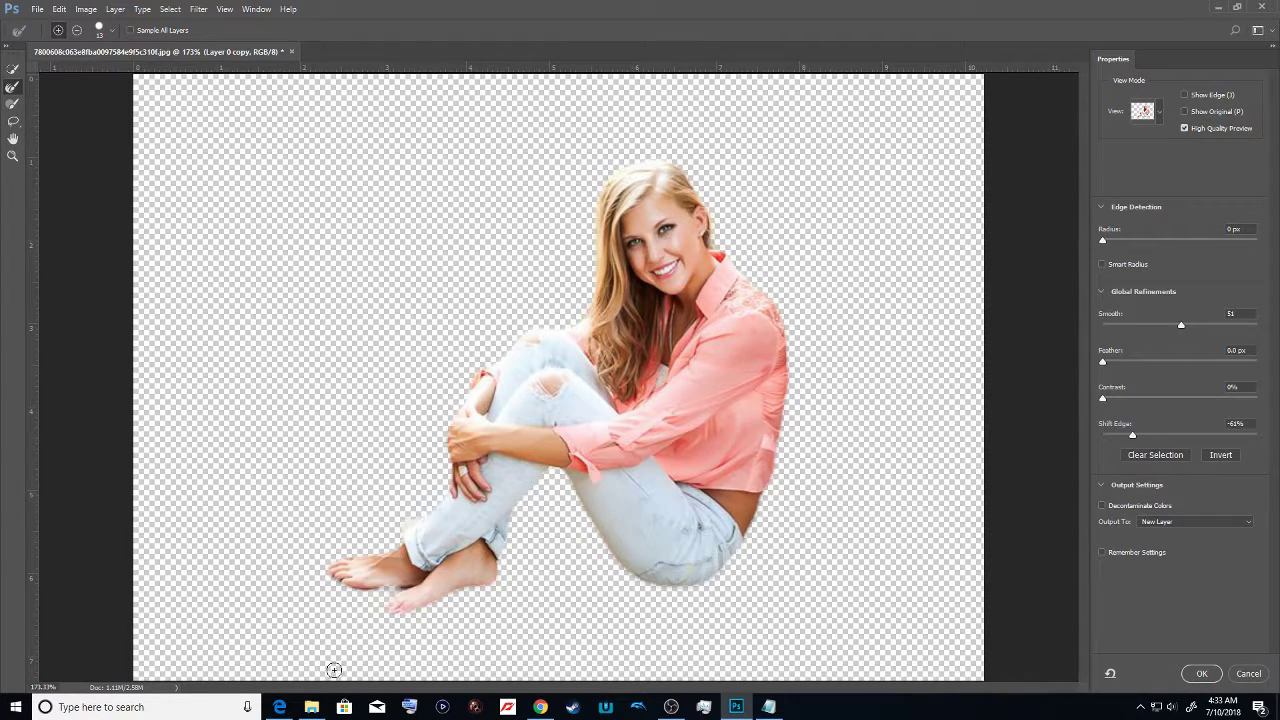
{"action": "left_click", "coordinate": [13, 64]}
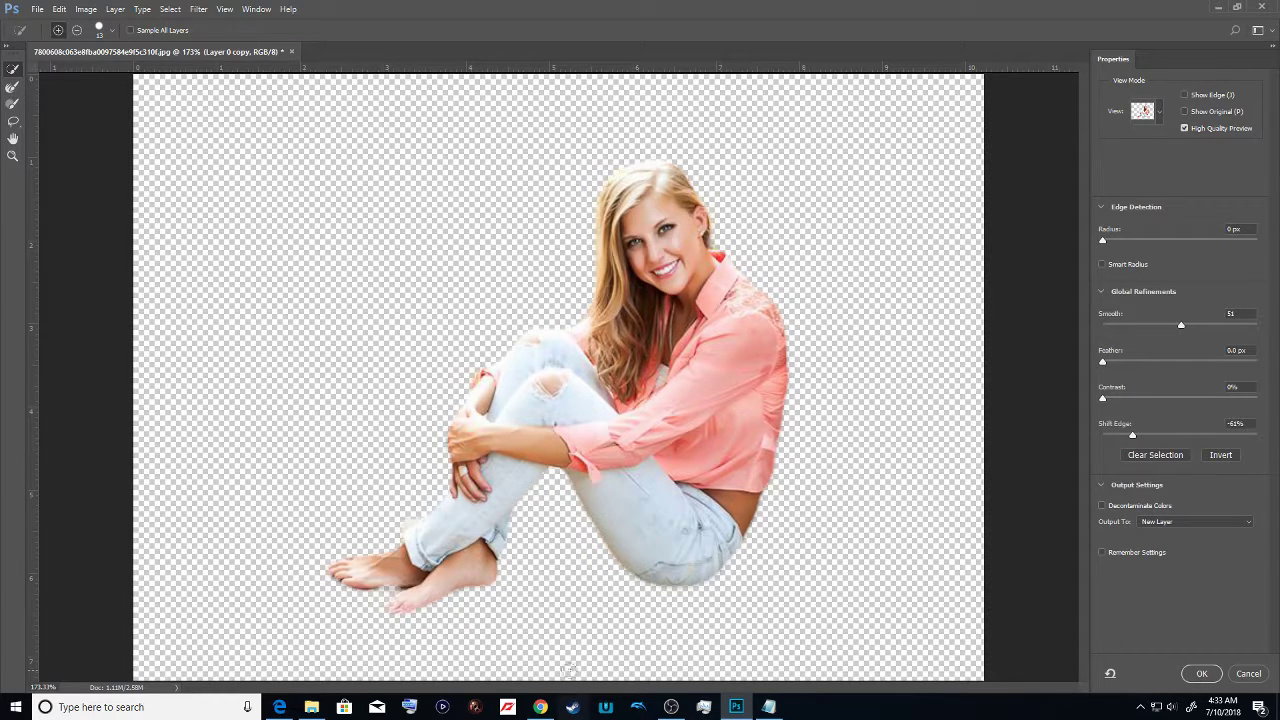
Add the Notepad line "now u see what i just did i fixed the edges now we can place her in to the that image" and return to Photoshop
{"action": "left_click", "coordinate": [768, 707]}
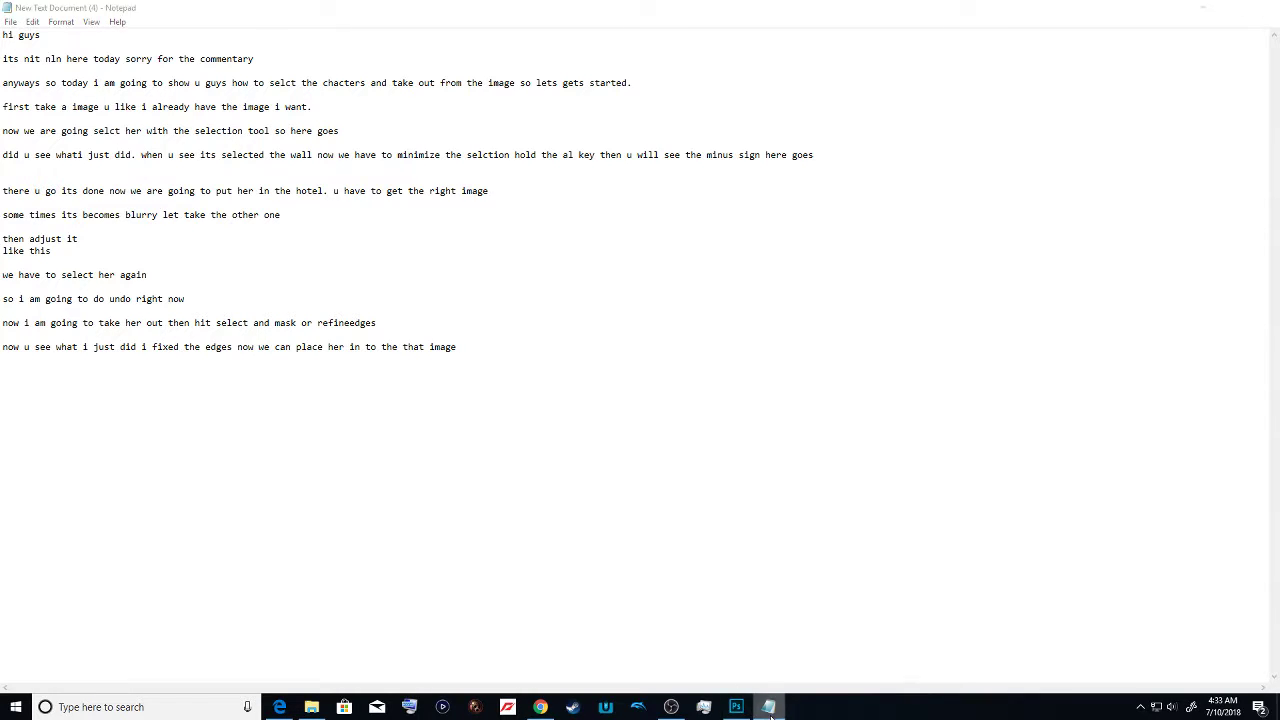
{"action": "left_click", "coordinate": [736, 707]}
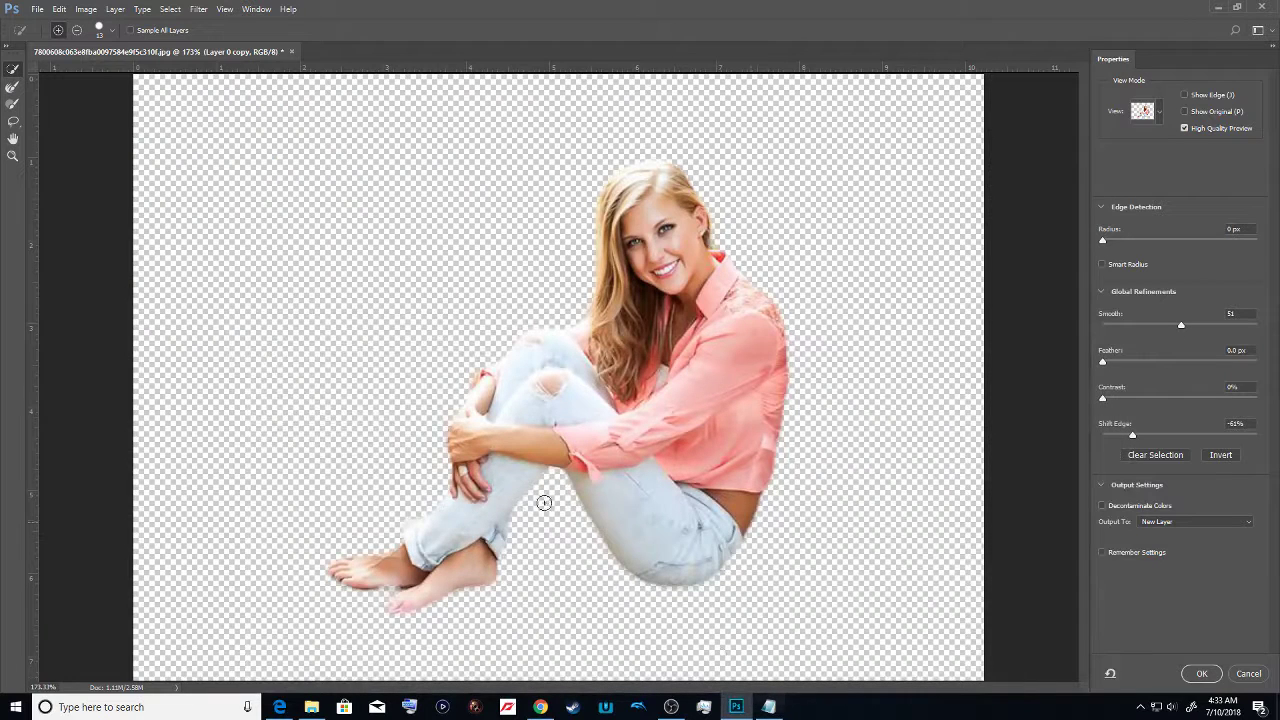
Switch to File Explorer's Pictures folder and delete the dasdsadaa picture
{"action": "left_click", "coordinate": [538, 708]}
{"action": "left_click", "coordinate": [535, 710]}
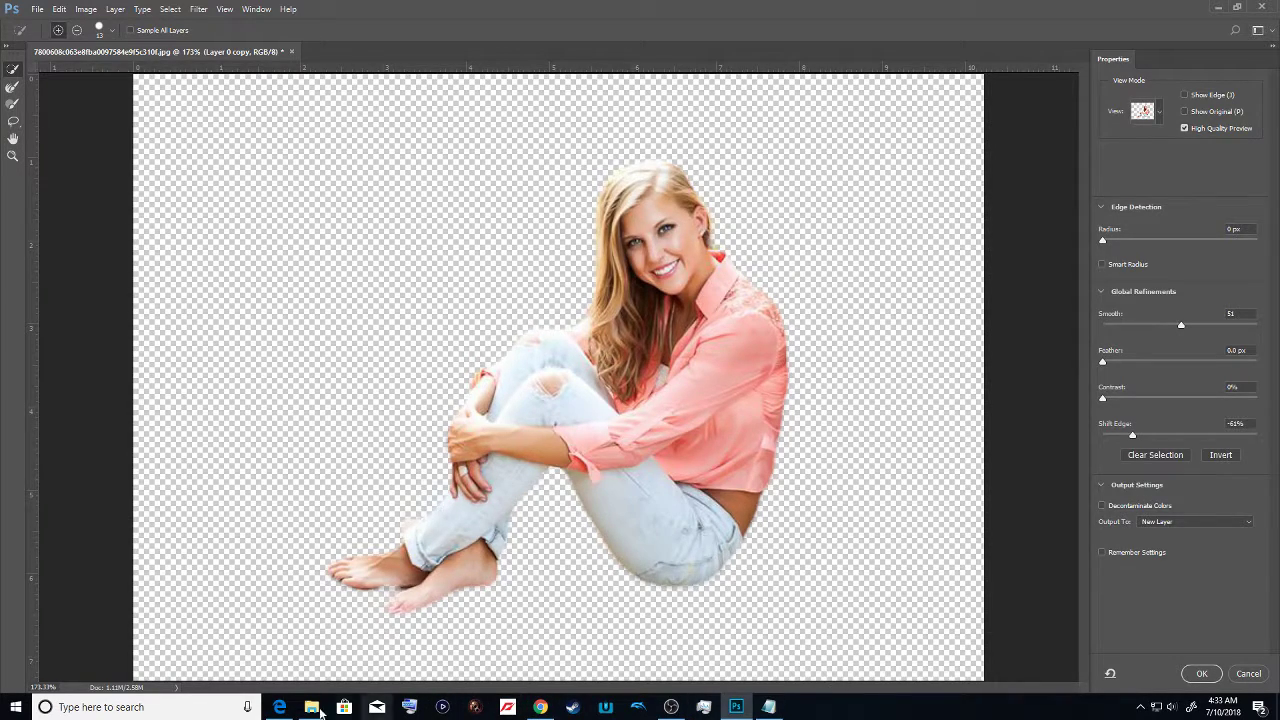
{"action": "left_click", "coordinate": [279, 707]}
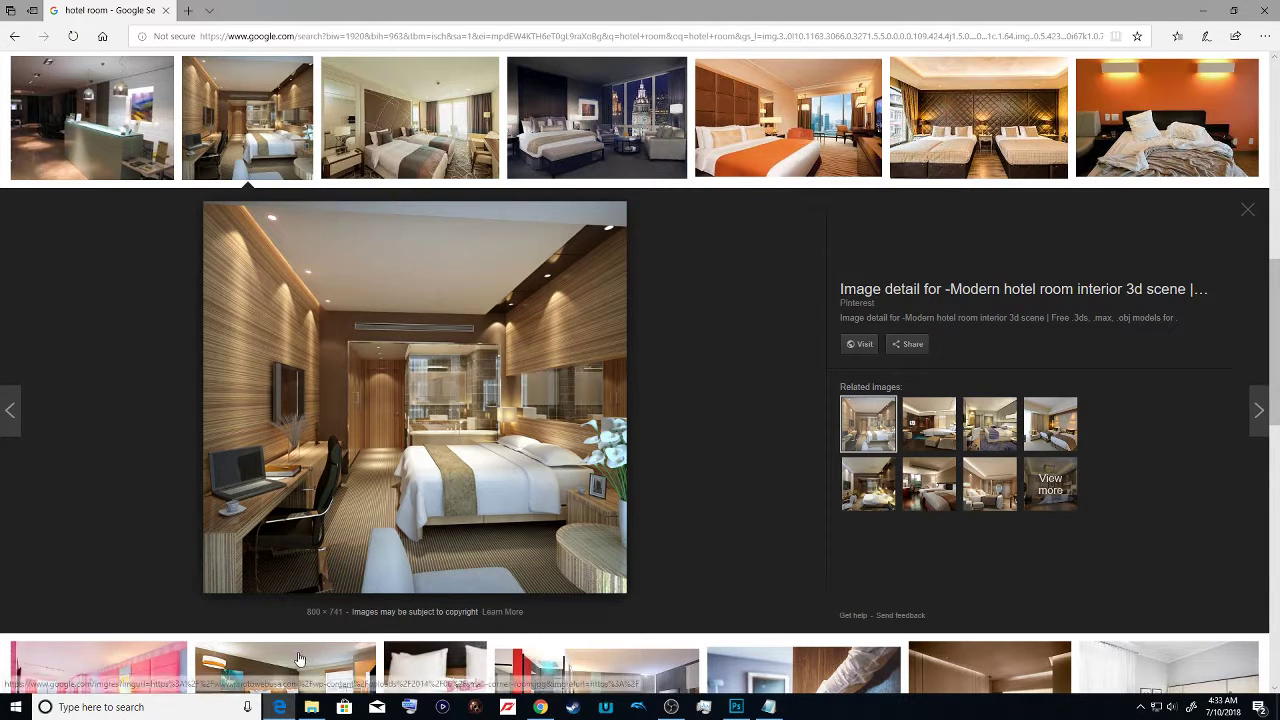
{"action": "left_click", "coordinate": [311, 707]}
{"action": "left_click", "coordinate": [822, 345]}
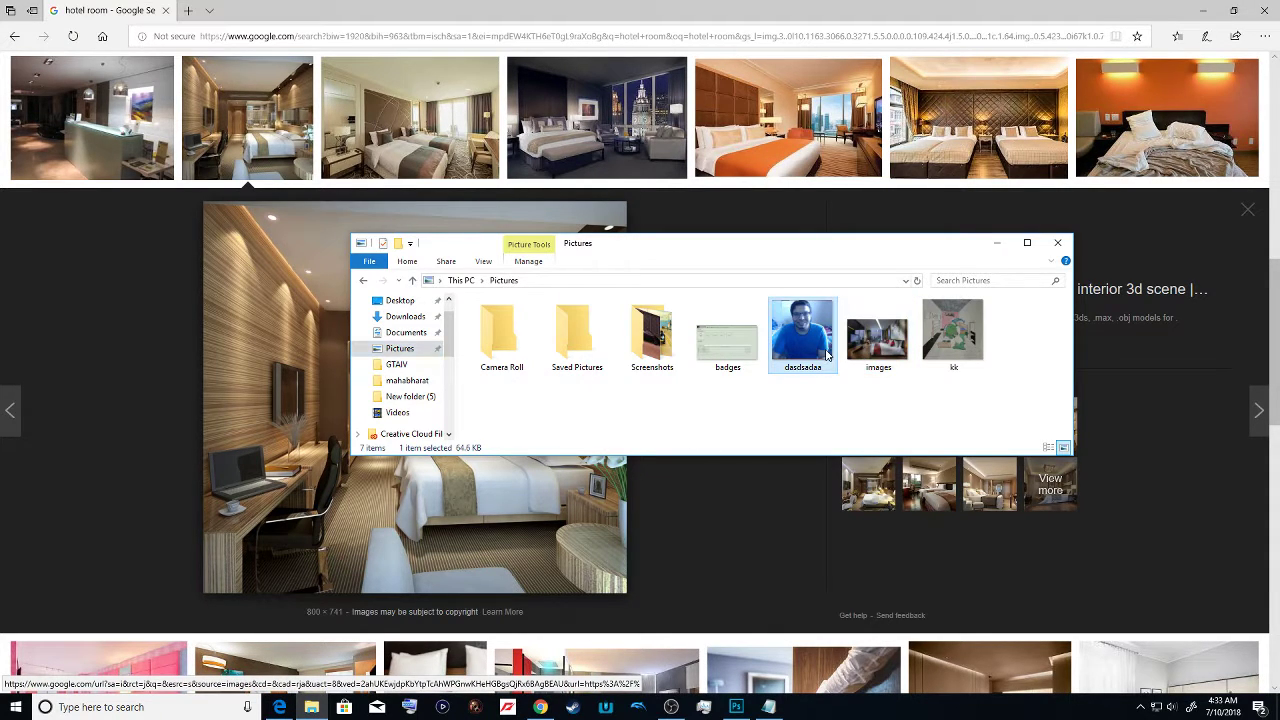
{"action": "right_click", "coordinate": [826, 350]}
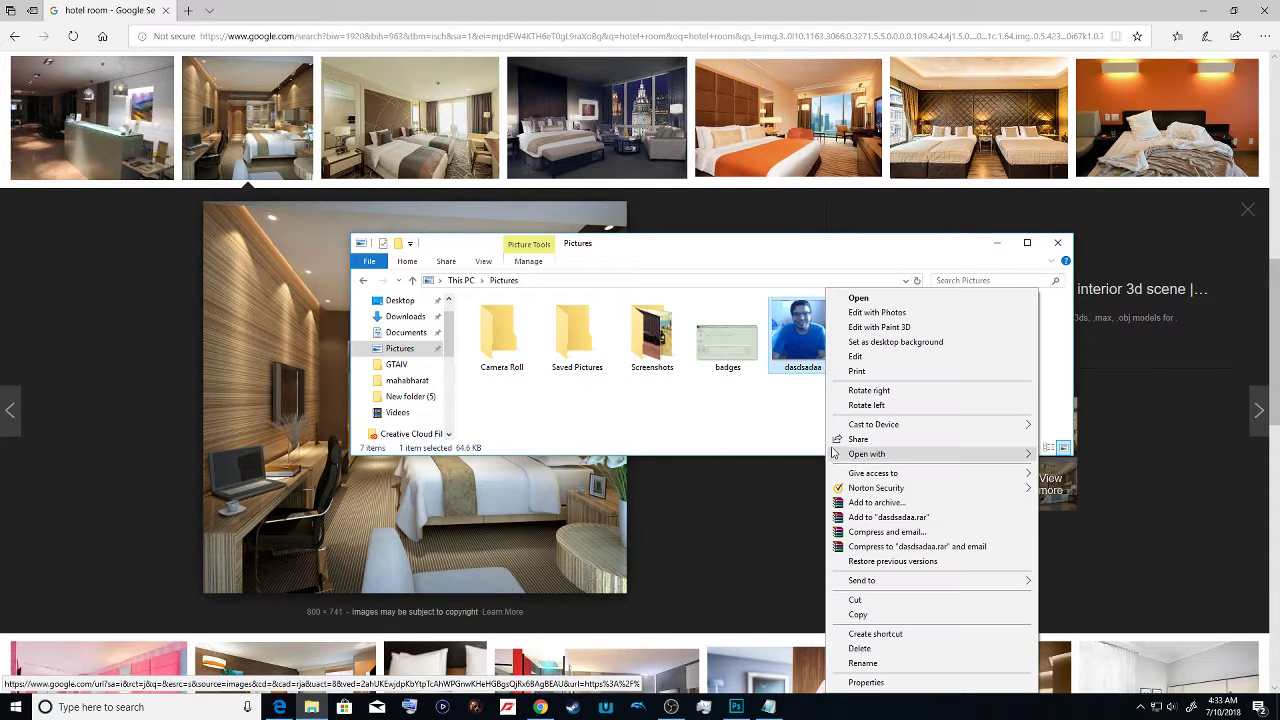
{"action": "left_click", "coordinate": [858, 648]}
Try to bring the hotel room picture "images" from the Pictures folder into Photoshop while Select and Mask is open
{"action": "left_click_drag", "start_coordinate": [806, 337], "coordinate": [304, 710]}
{"action": "key", "text": "alt+Tab"}
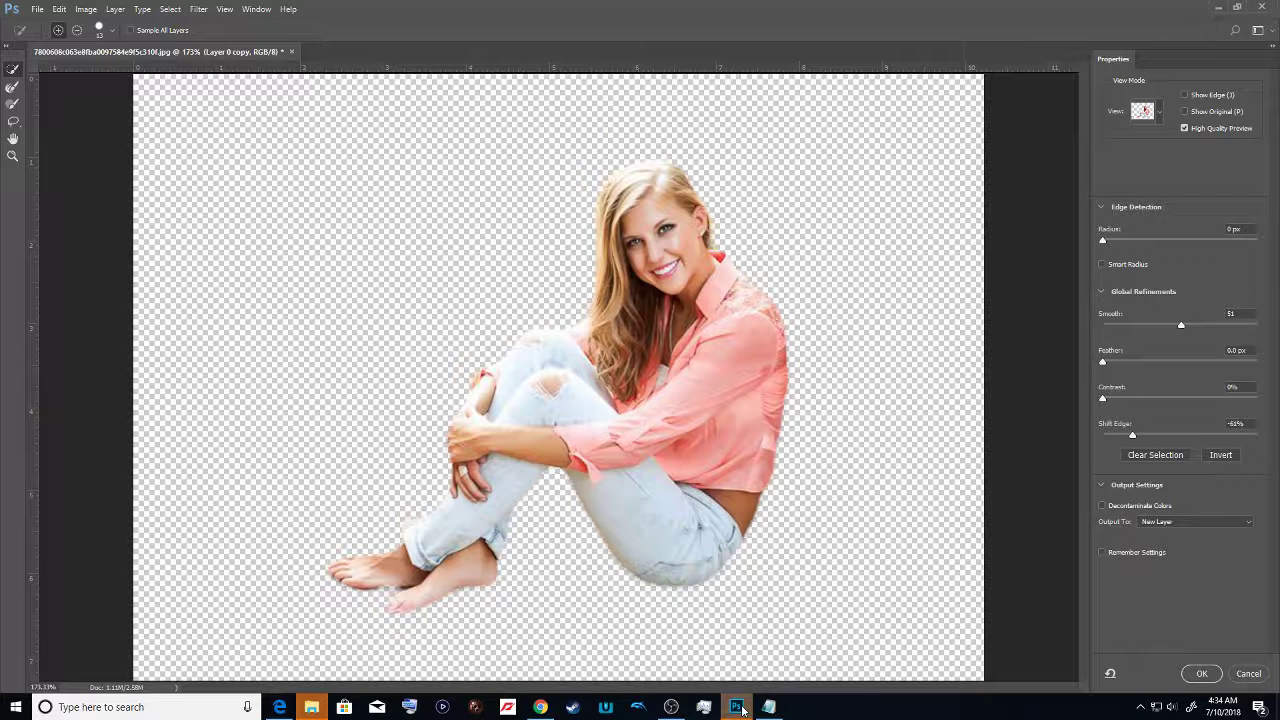
{"action": "left_click", "coordinate": [313, 708]}
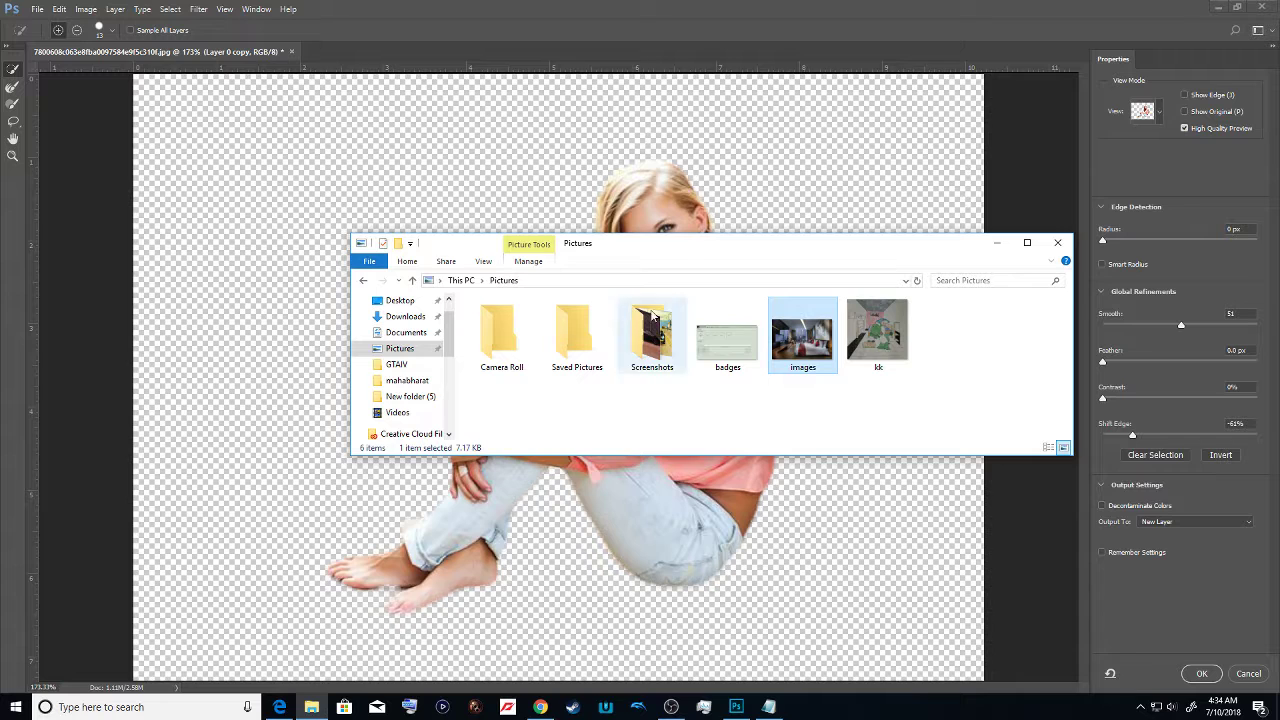
Apply the Select and Mask refinements to output the woman's cutout
{"action": "left_click", "coordinate": [1211, 662]}
{"action": "left_click", "coordinate": [1198, 673]}
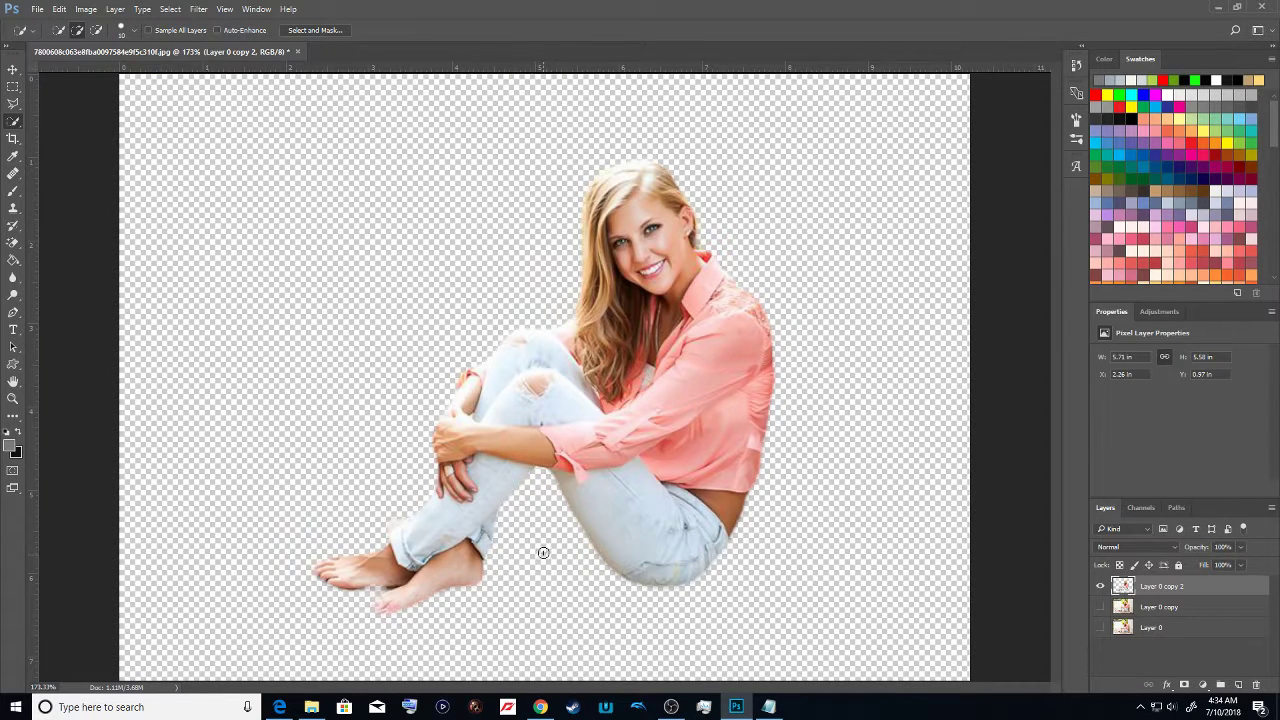
Place the "images" hotel room picture from the Pictures folder in the document and scale it to the full canvas width, about 10.25 in
{"action": "left_click", "coordinate": [318, 708]}
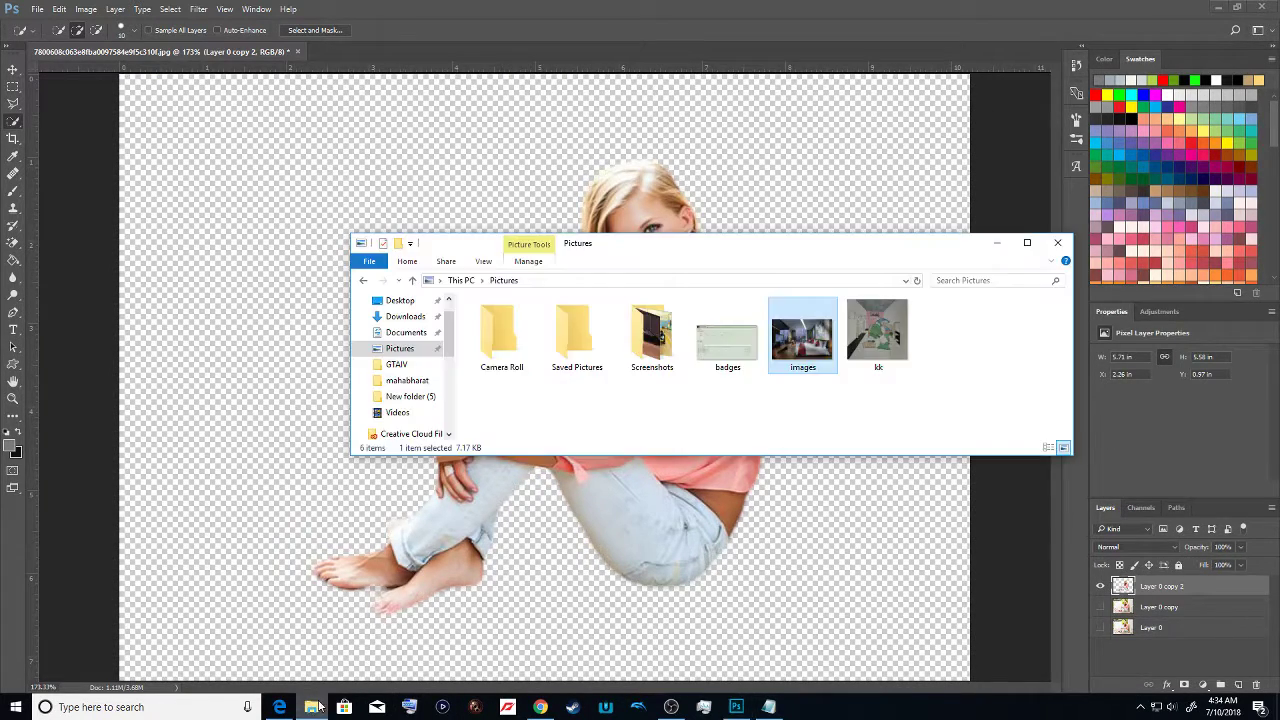
{"action": "left_click_drag", "start_coordinate": [818, 348], "coordinate": [361, 200]}
{"action": "left_click_drag", "start_coordinate": [540, 476], "coordinate": [301, 280]}
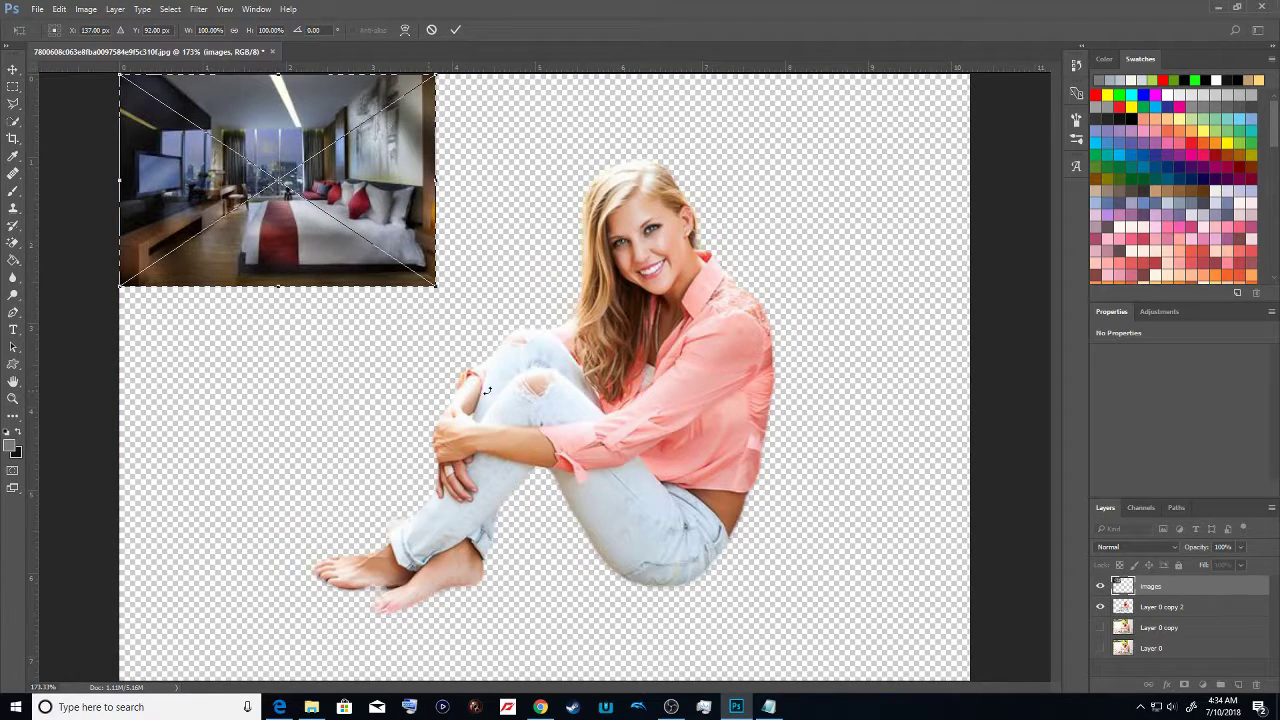
{"action": "mouse_move", "coordinate": [434, 283]}
{"action": "left_mouse_down"}
{"action": "mouse_move", "coordinate": [742, 452]}
{"action": "mouse_move", "coordinate": [972, 634]}
{"action": "left_mouse_up"}
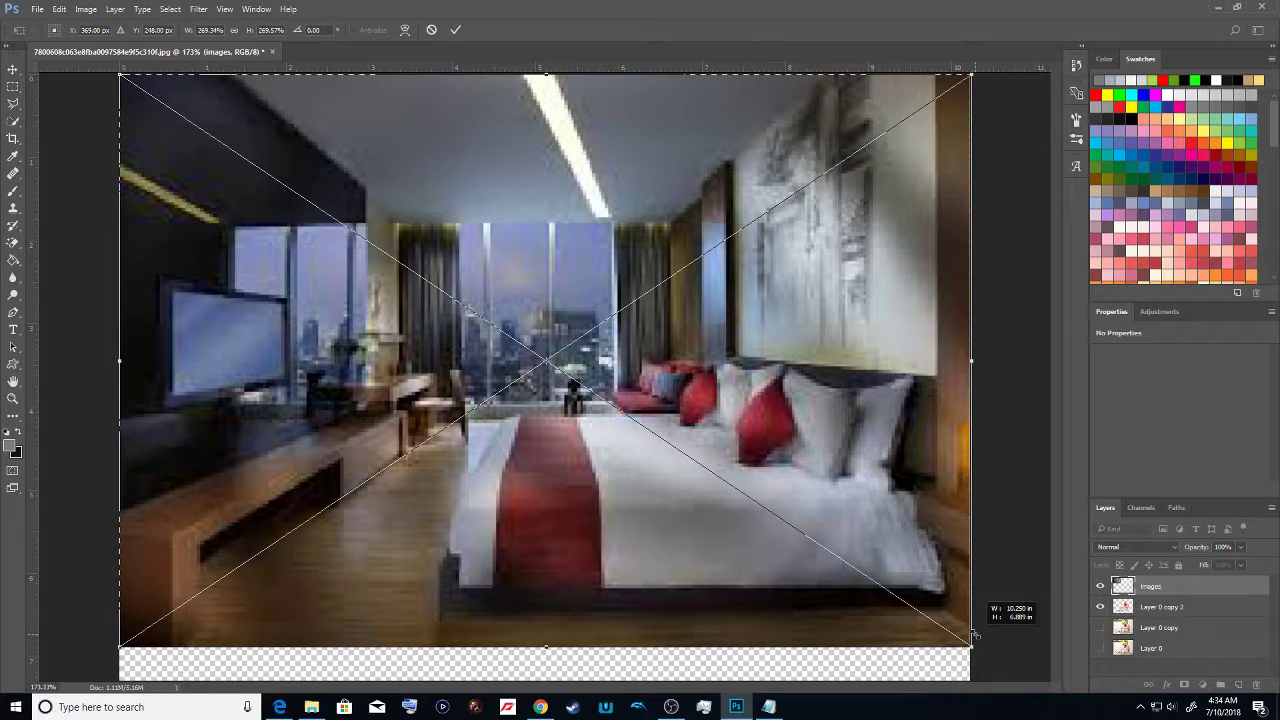
{"action": "key", "text": "w"}
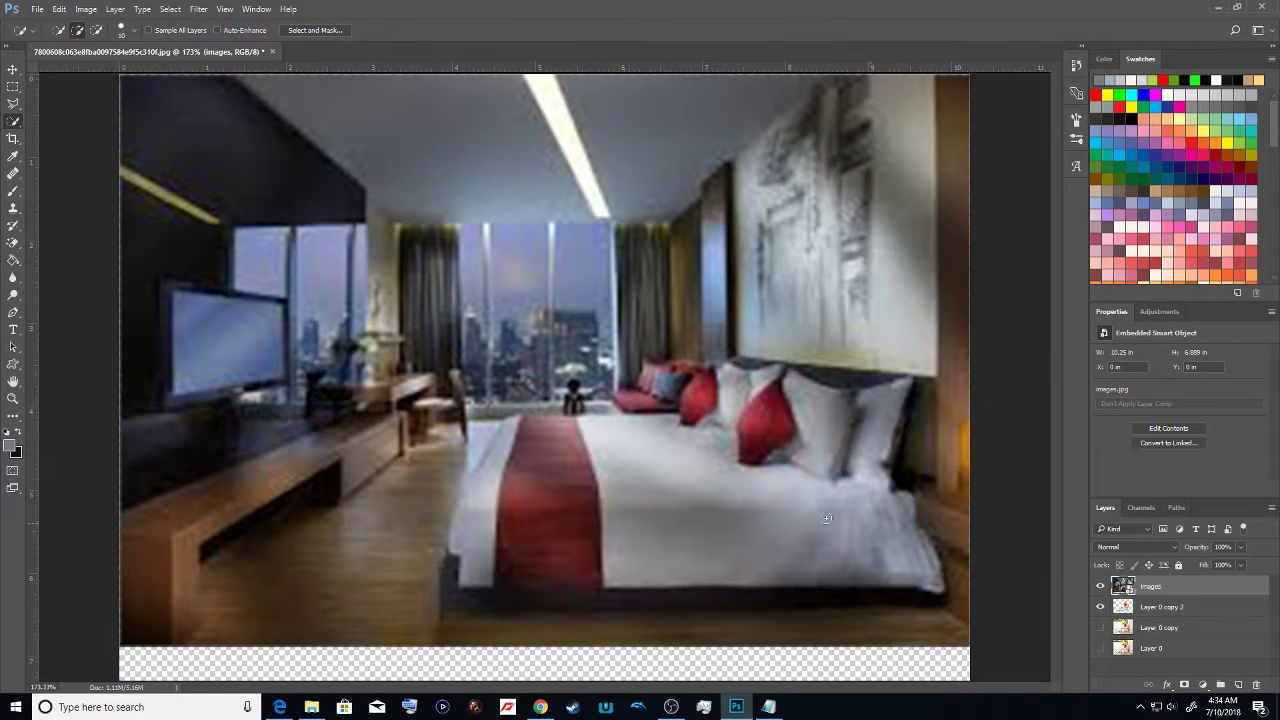
Remove the placed "images" hotel room layer from the woman's document
{"action": "right_click", "coordinate": [581, 357]}
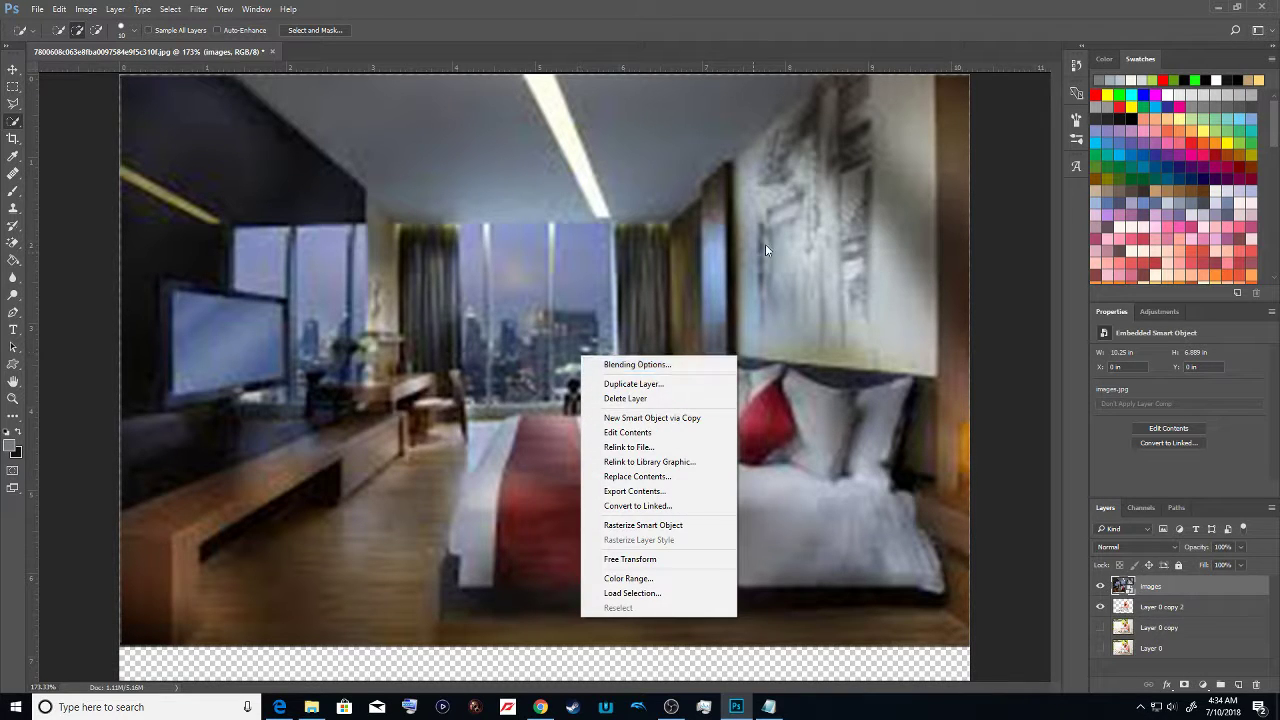
{"action": "left_click", "coordinate": [1168, 605]}
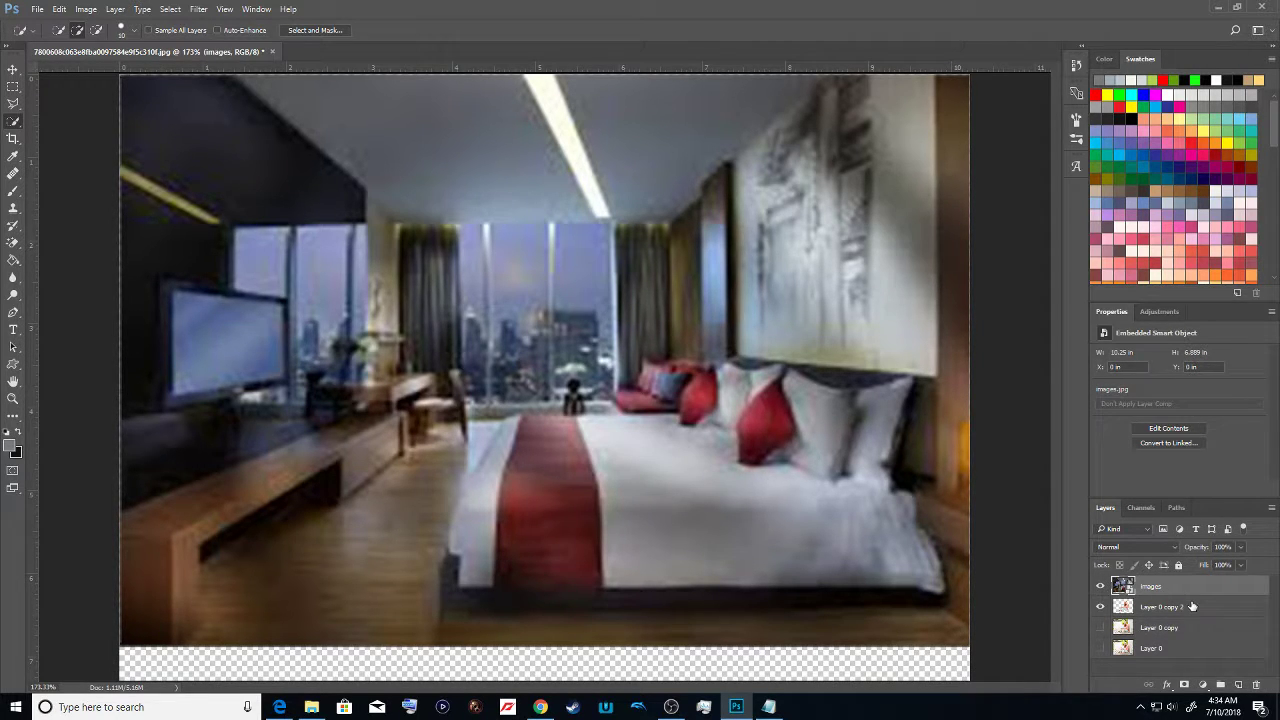
{"action": "left_click_drag", "start_coordinate": [1195, 607], "coordinate": [1256, 684]}
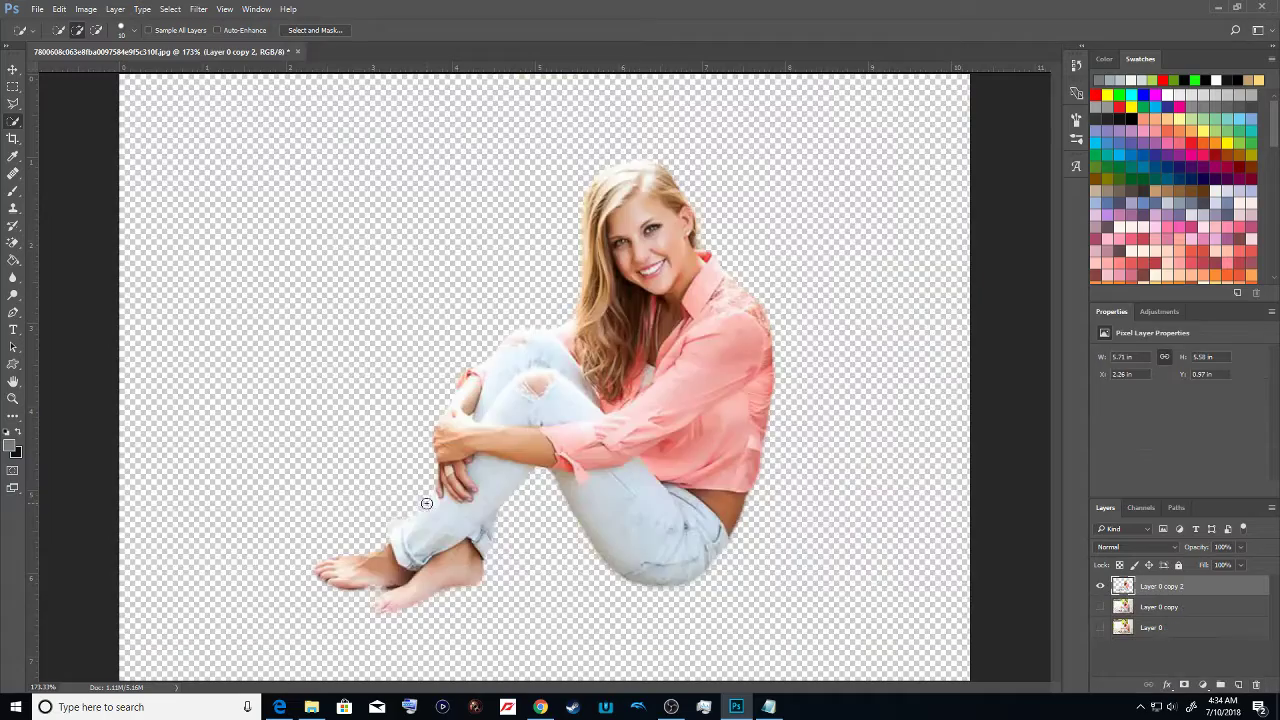
Switch to Edge, browse the hotel room image results, and copy the enlarged wood-panelled modern hotel room picture
{"action": "left_click", "coordinate": [544, 707]}
{"action": "left_click", "coordinate": [544, 707]}
{"action": "left_click", "coordinate": [279, 707]}
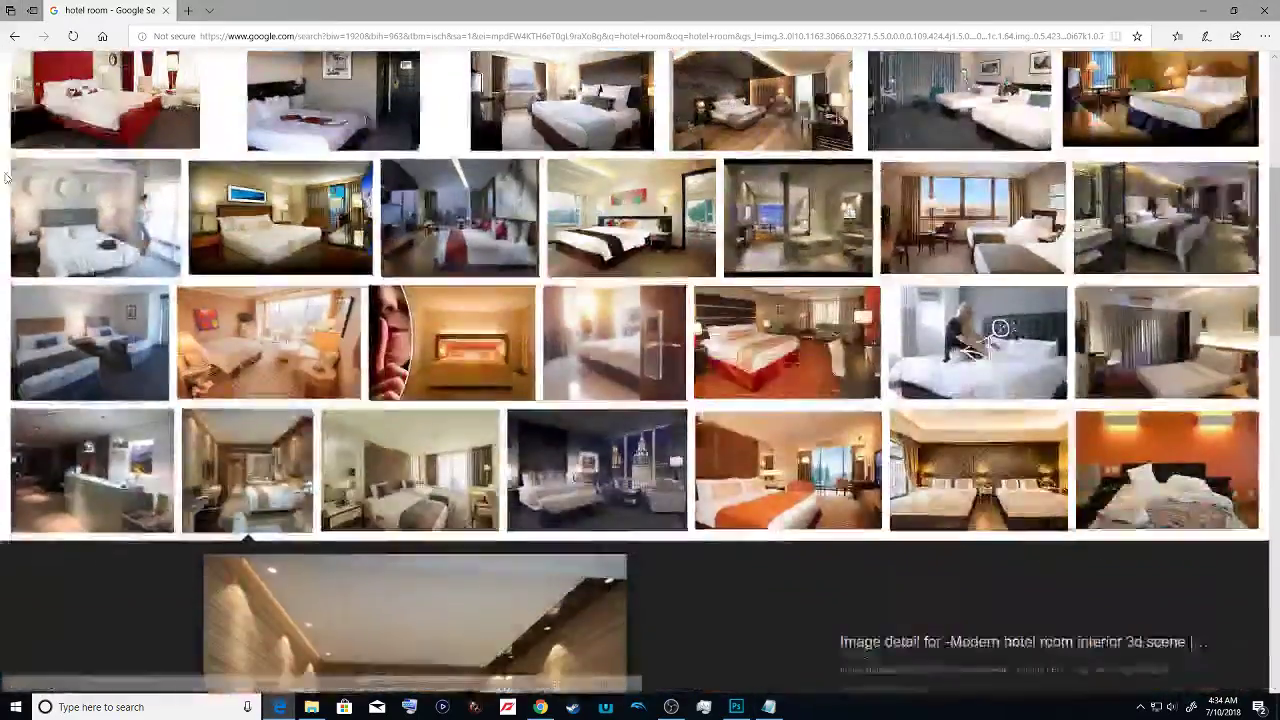
{"action": "scroll", "coordinate": [126, 240], "scroll_direction": "down", "scroll_amount": 4}
{"action": "scroll", "coordinate": [126, 240], "scroll_direction": "up", "scroll_amount": 3}
{"action": "scroll", "coordinate": [126, 240], "scroll_direction": "down", "scroll_amount": 5}
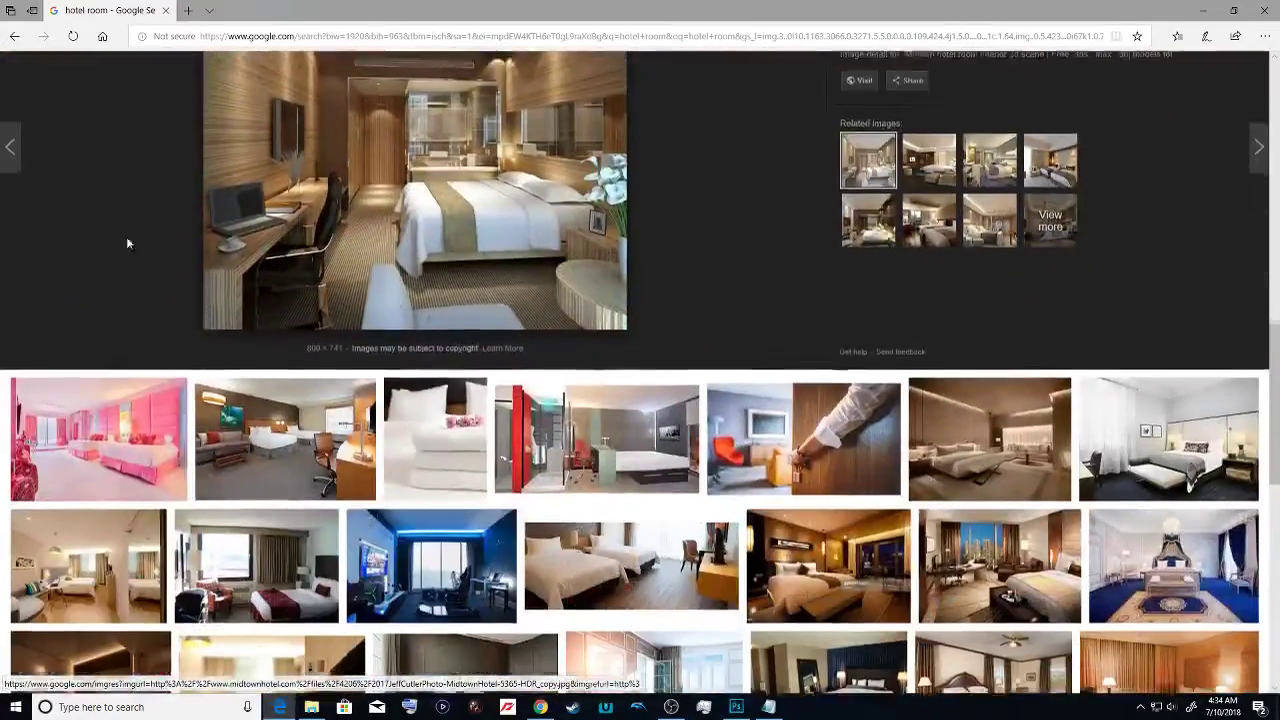
{"action": "left_click", "coordinate": [343, 38]}
{"action": "right_click", "coordinate": [309, 129]}
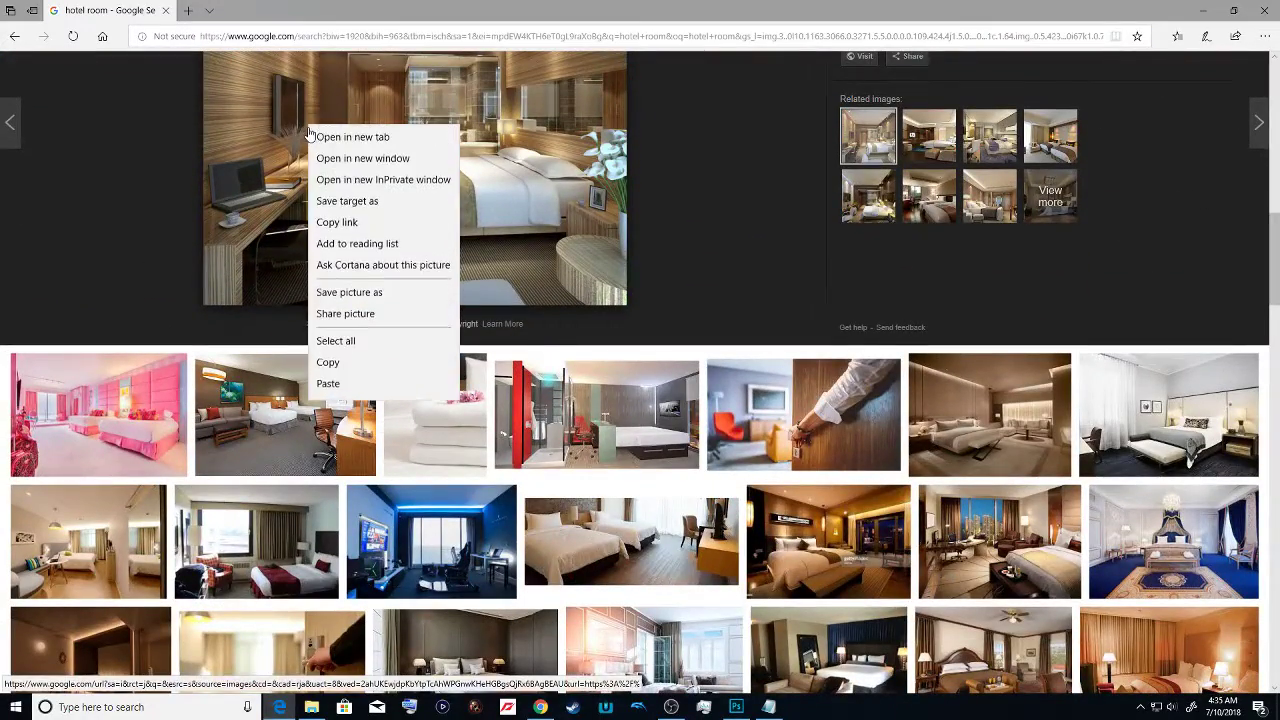
{"action": "left_click", "coordinate": [331, 368]}
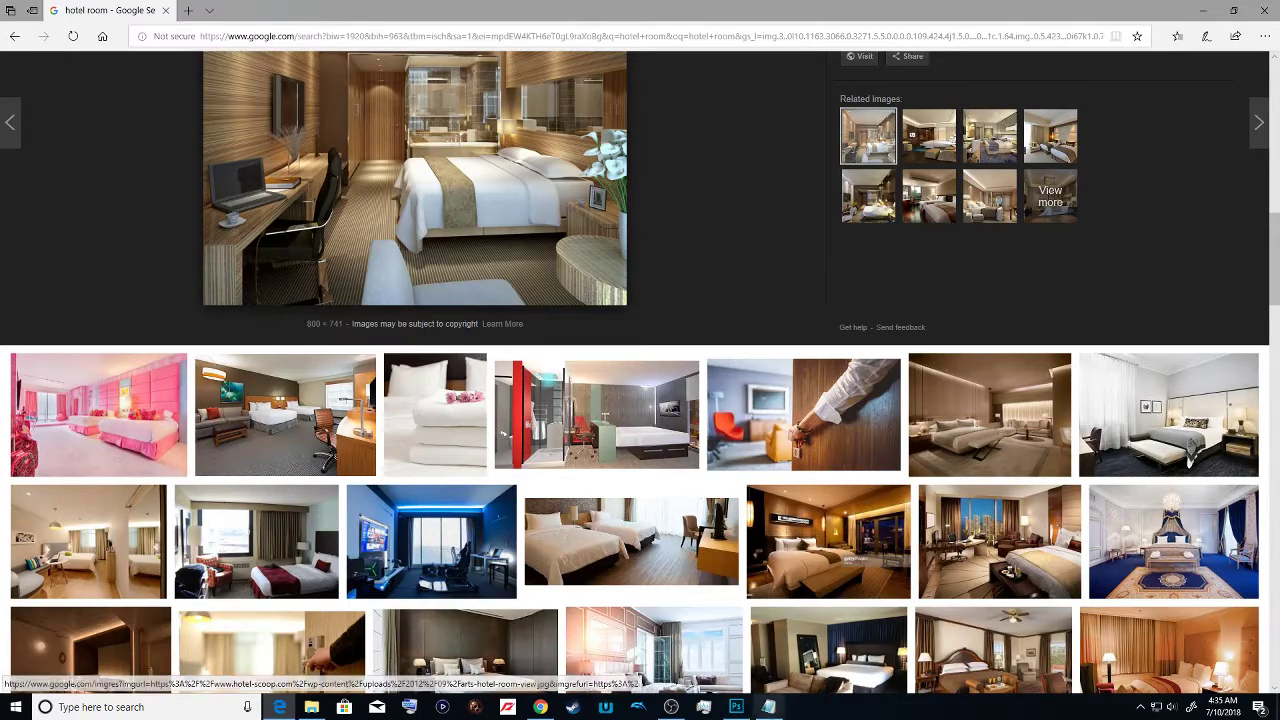
Paste the copied hotel room picture into the woman's Photoshop document, clear any stray selection, and activate the Move tool
{"action": "left_click", "coordinate": [733, 708]}
{"action": "key", "text": "ctrl+v"}
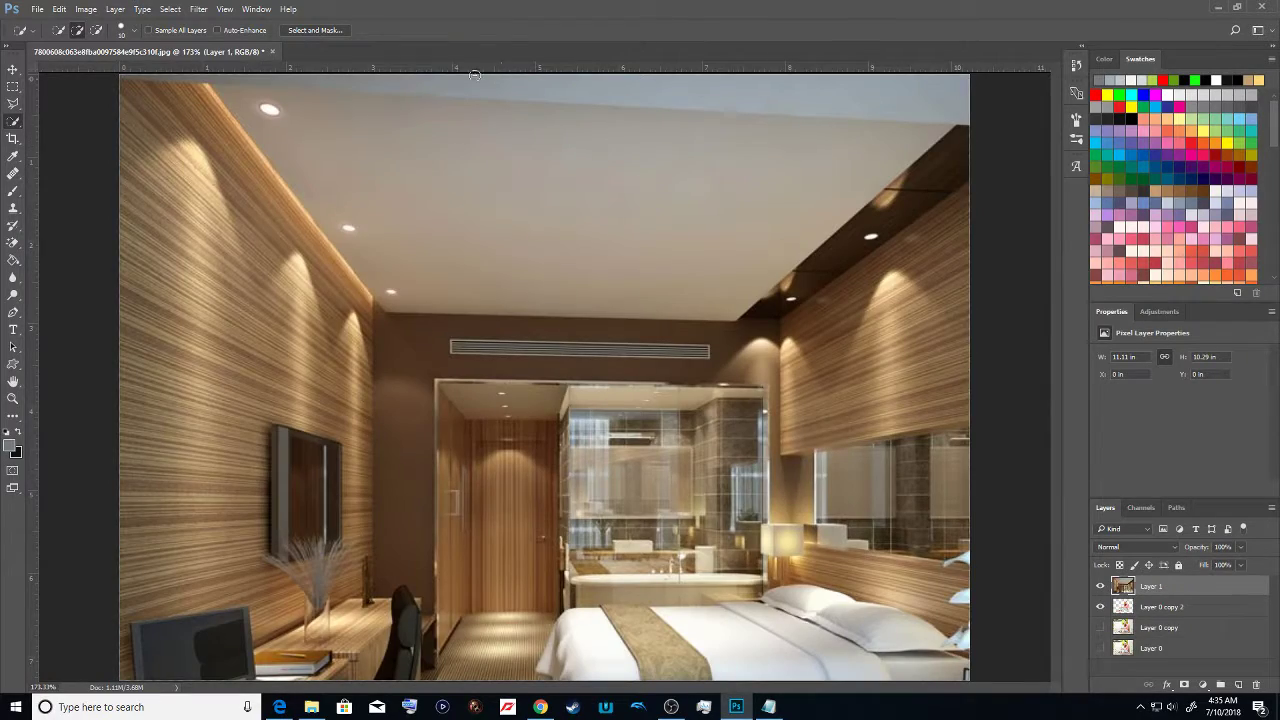
{"action": "left_click", "coordinate": [502, 194]}
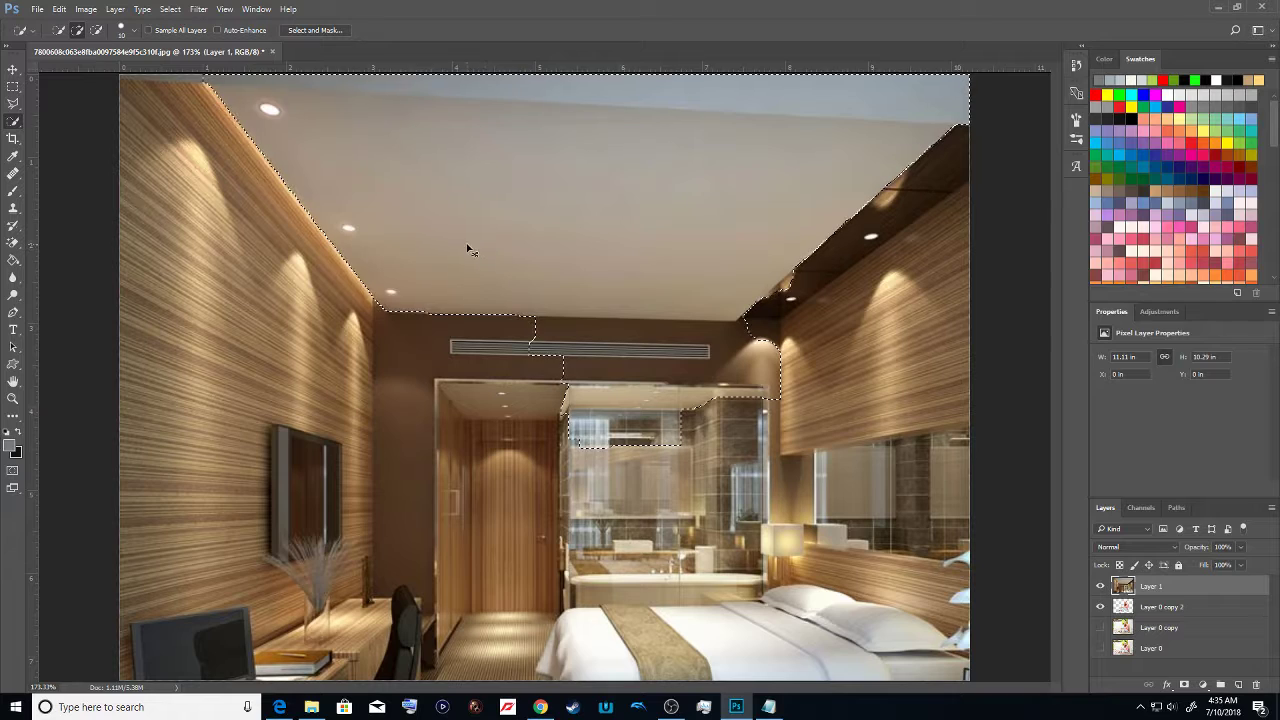
{"action": "key", "text": "ctrl+d"}
{"action": "left_click", "coordinate": [13, 69]}
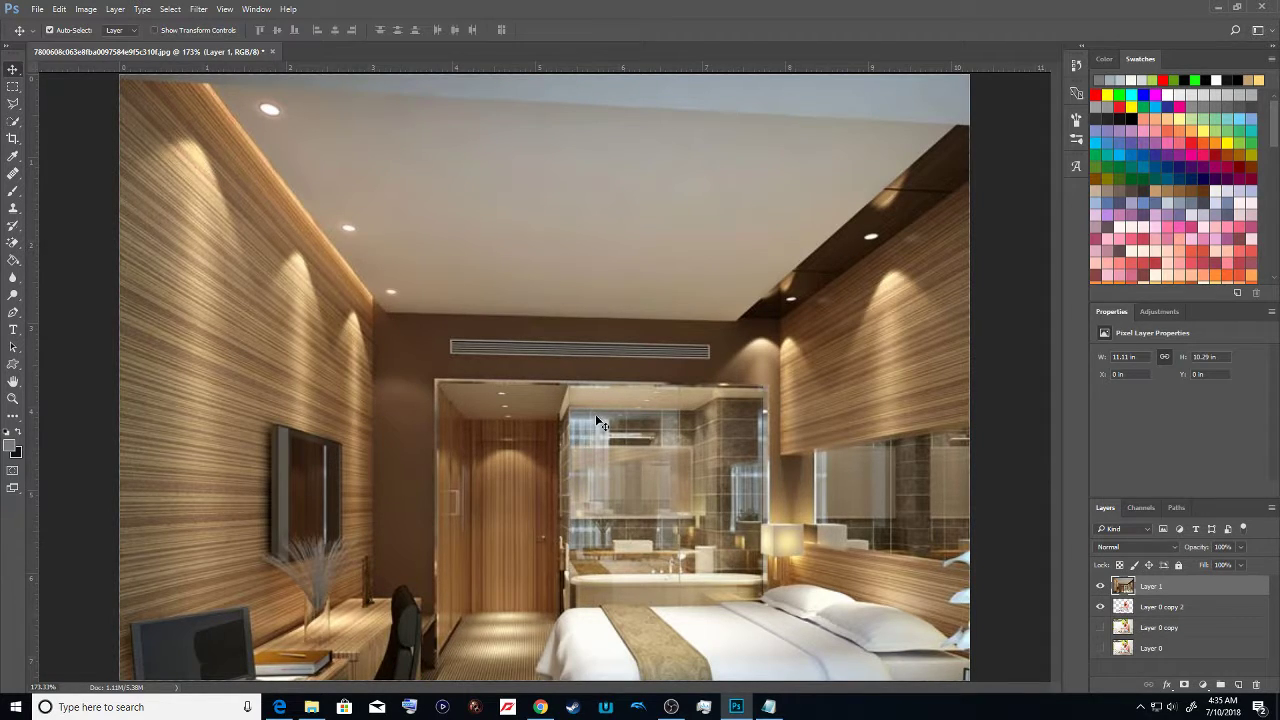
Shift the hotel room picture to about X -0.89 in, Y -3 in, and stack the woman's cutout layer above it, positioned over the bed
{"action": "left_click_drag", "start_coordinate": [595, 414], "coordinate": [526, 167]}
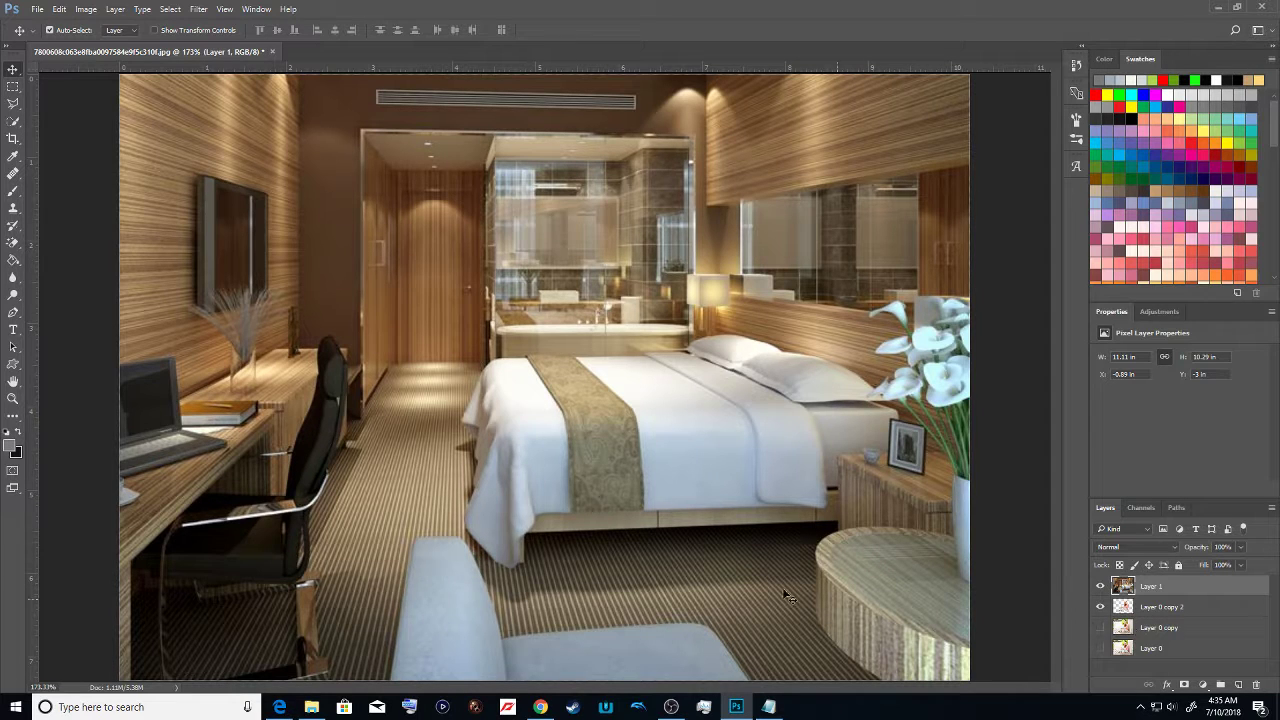
{"action": "left_click", "coordinate": [1162, 607]}
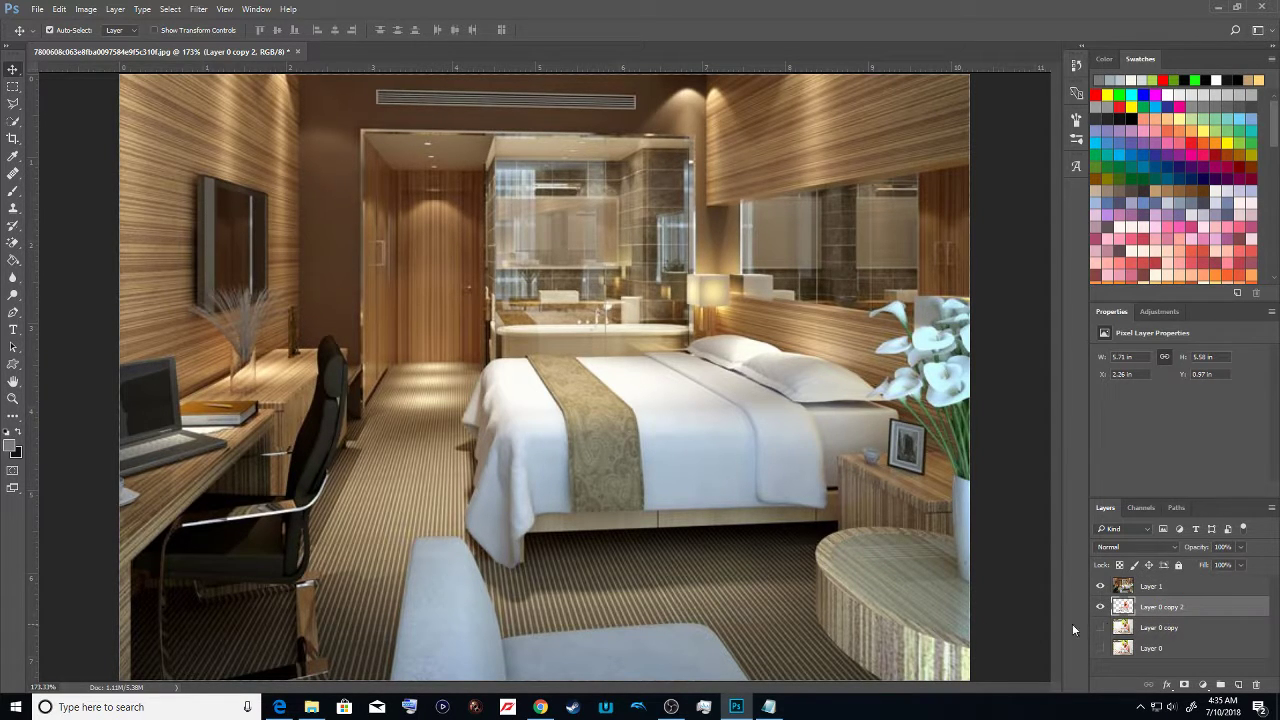
{"action": "left_click_drag", "start_coordinate": [1128, 610], "coordinate": [1122, 584]}
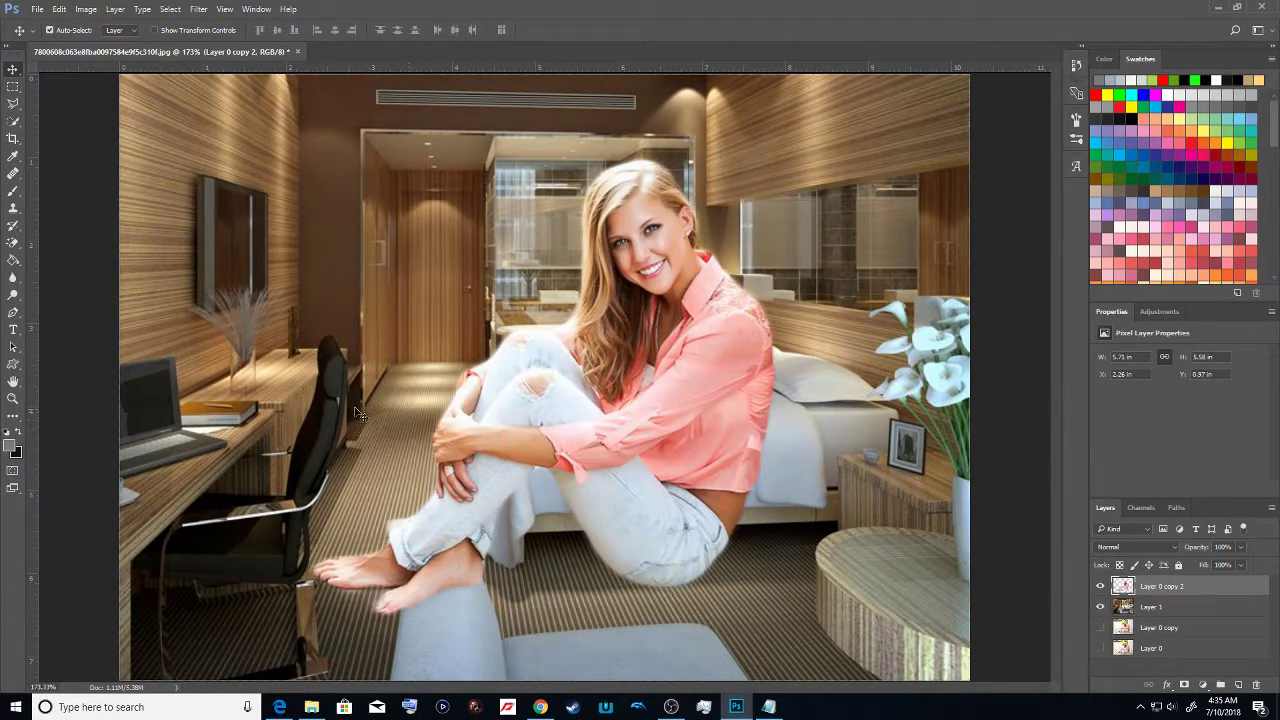
{"action": "left_click_drag", "start_coordinate": [650, 494], "coordinate": [712, 520]}
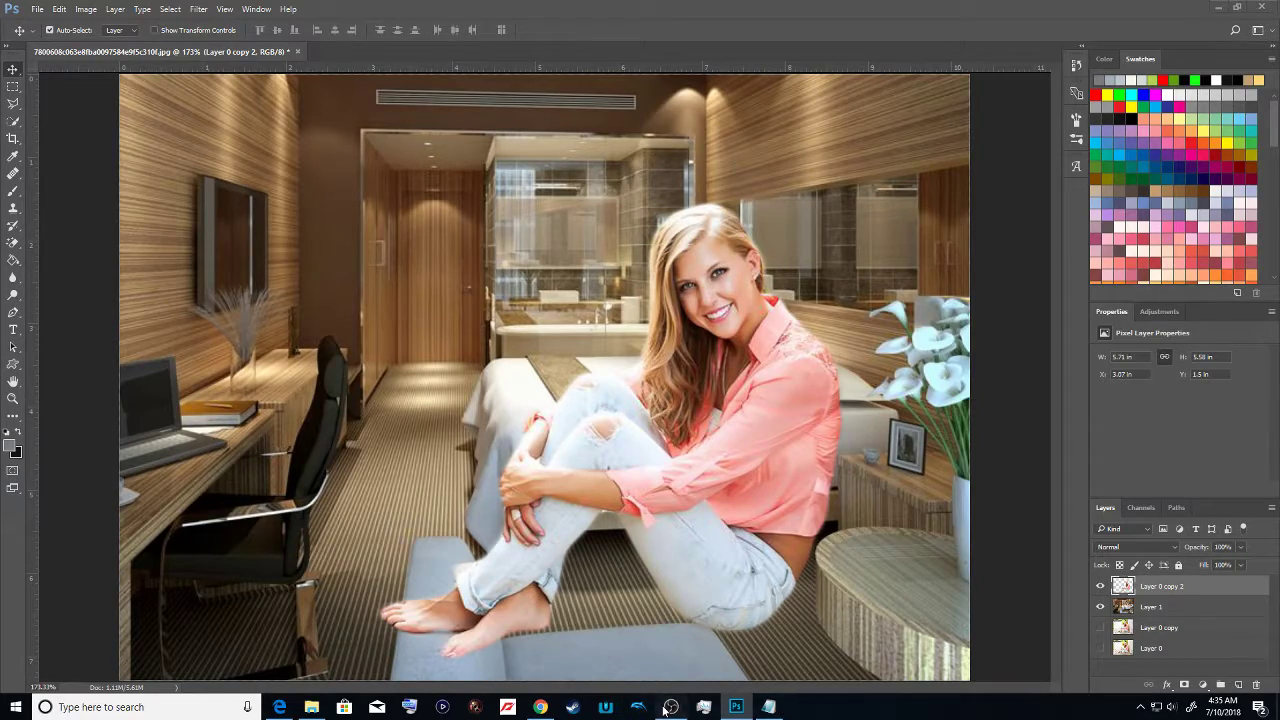
Switch to Notepad, add the line "u see now its looks fake cause its not on the floor now let fix that", and return to Photoshop
{"action": "left_click", "coordinate": [766, 707]}
{"action": "left_click", "coordinate": [764, 708]}
{"action": "left_click", "coordinate": [766, 707]}
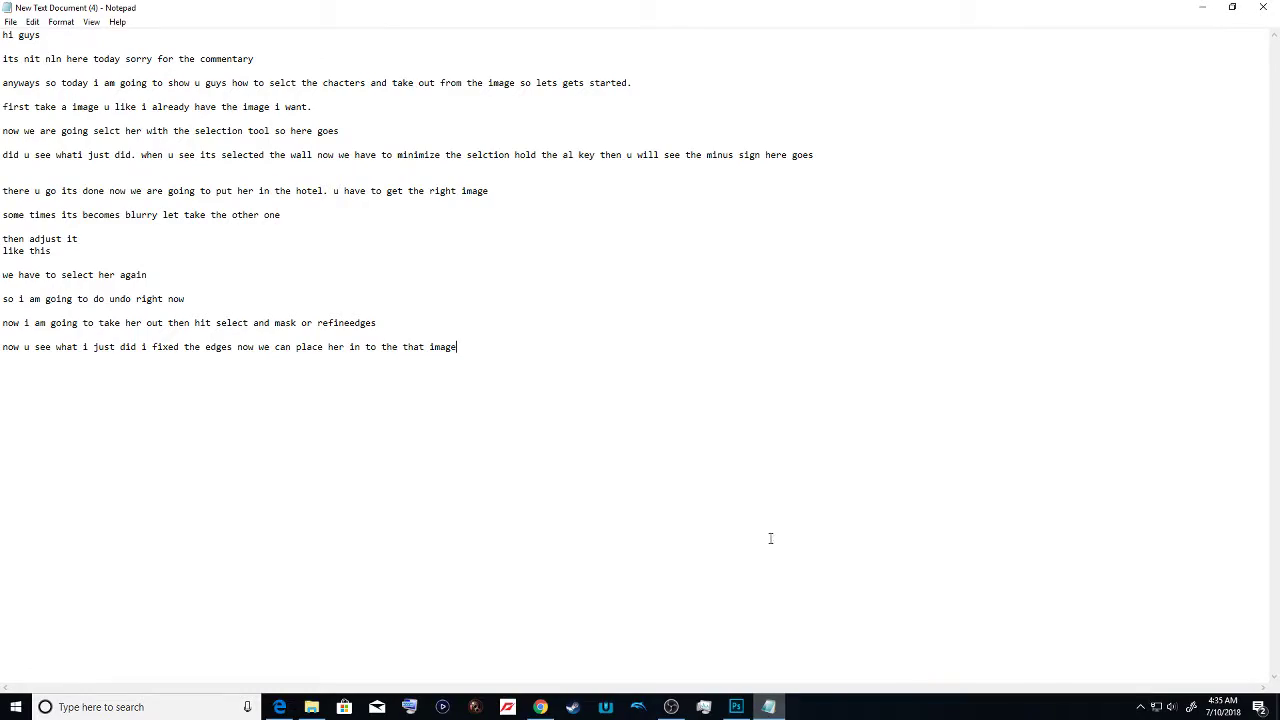
{"action": "double_click", "coordinate": [343, 6]}
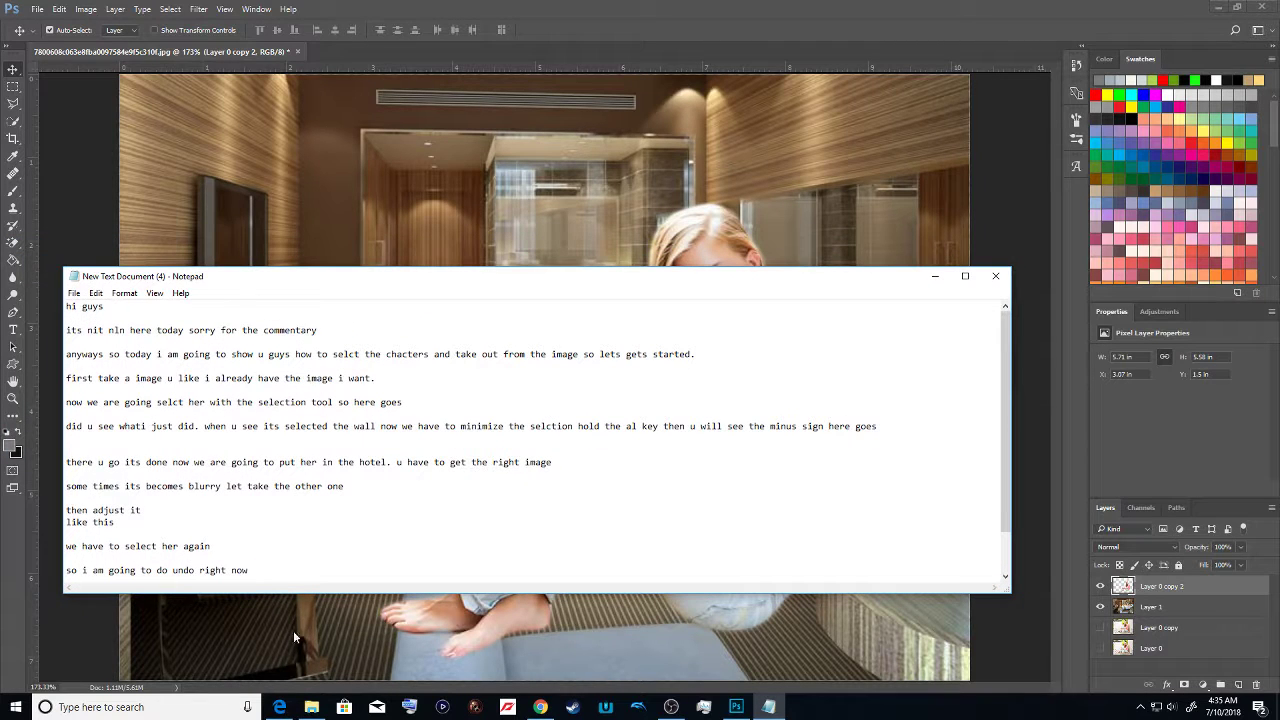
{"action": "key", "text": "ctrl+End"}
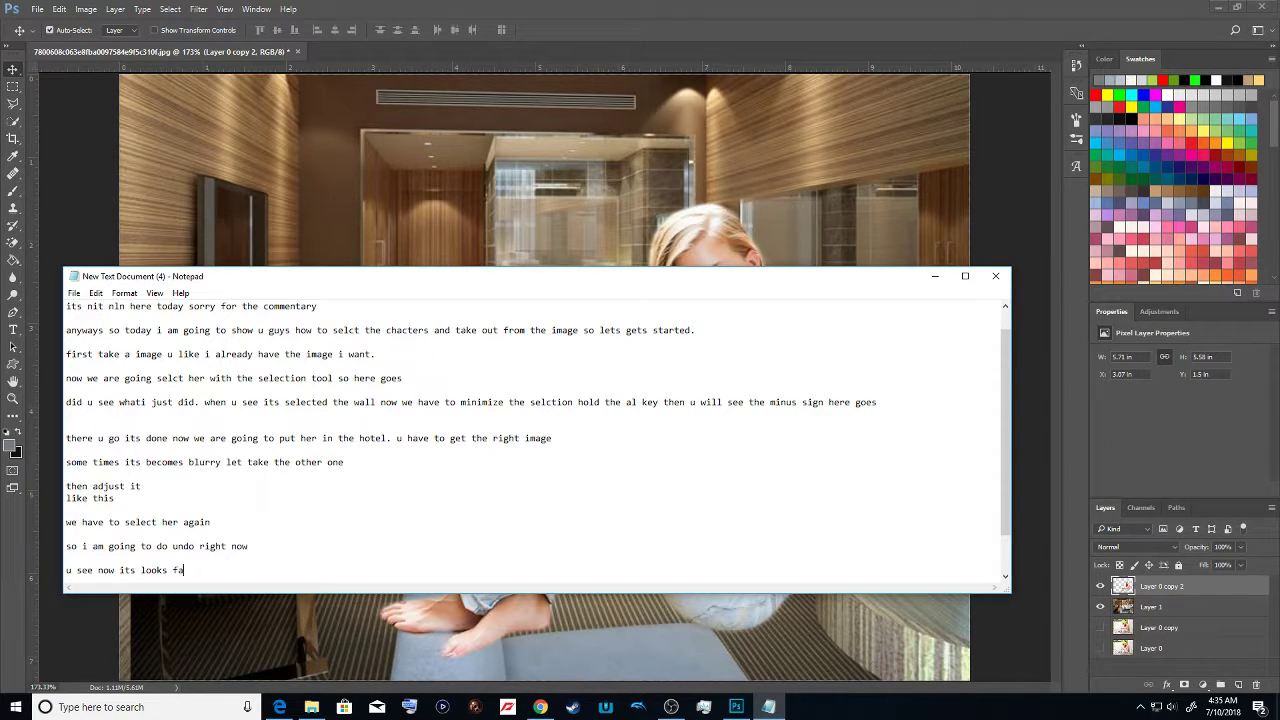
{"action": "type", "text": "cau"}
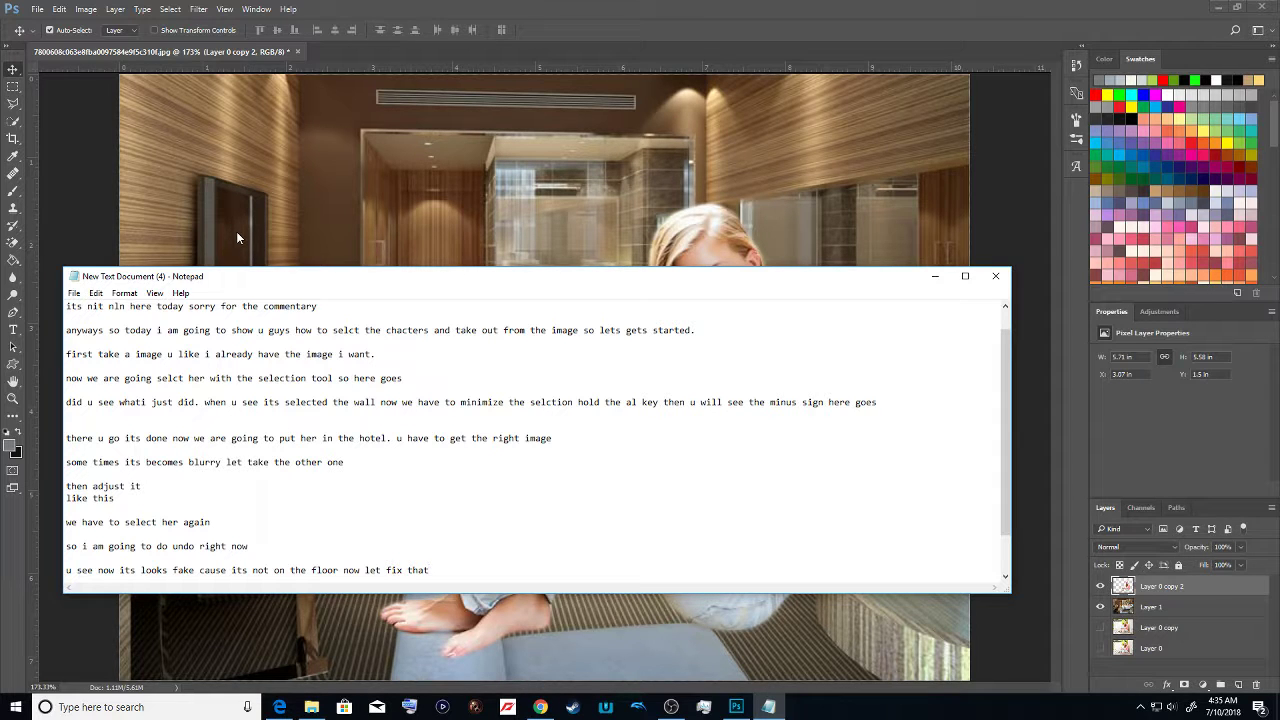
{"action": "left_click", "coordinate": [935, 276]}
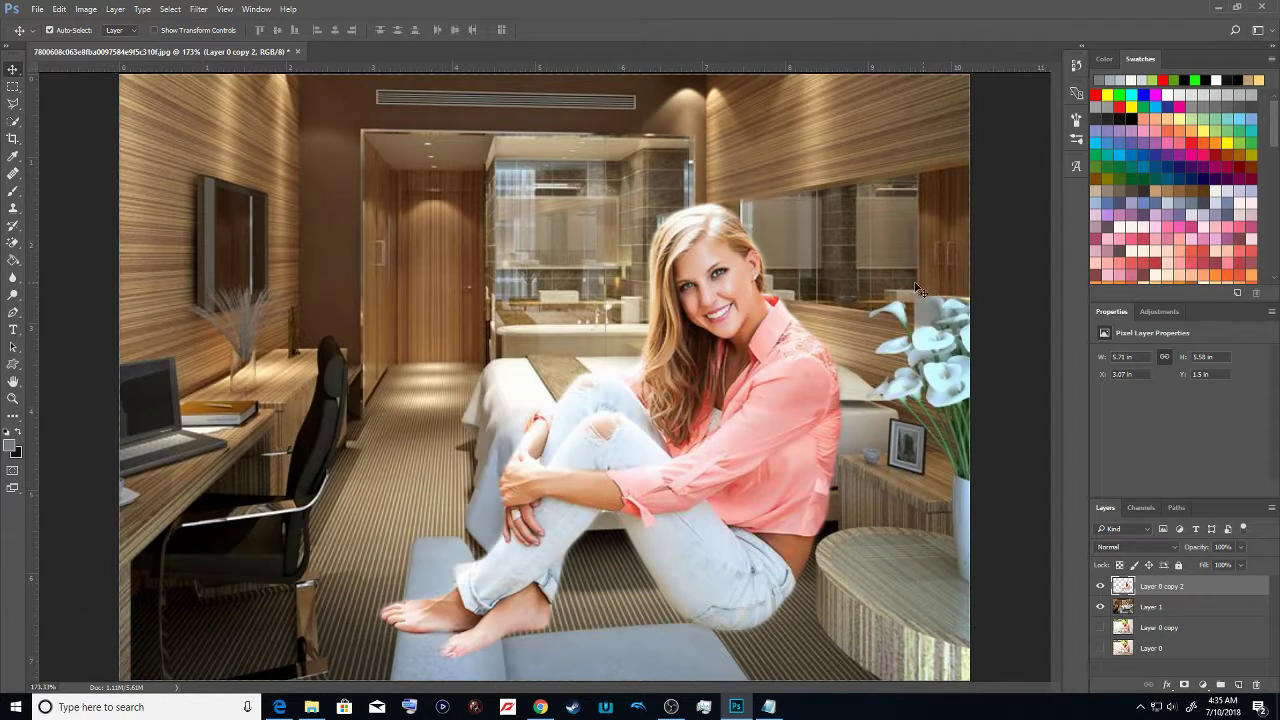
Scale the woman's cutout to about 53.5%, roughly 3.06 by 2.99 in, and place her on the carpet in front of the bed
{"action": "left_click_drag", "start_coordinate": [736, 507], "coordinate": [735, 462]}
{"action": "left_click", "coordinate": [59, 9]}
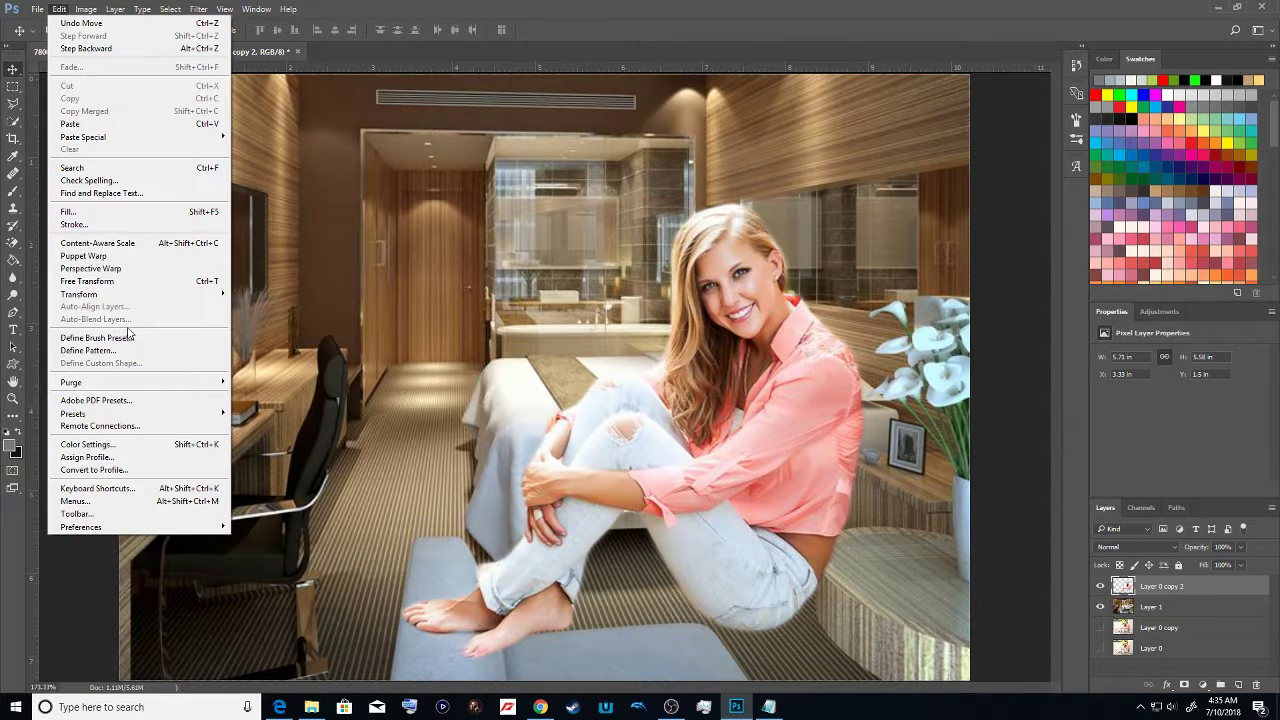
{"action": "mouse_move", "coordinate": [162, 307]}
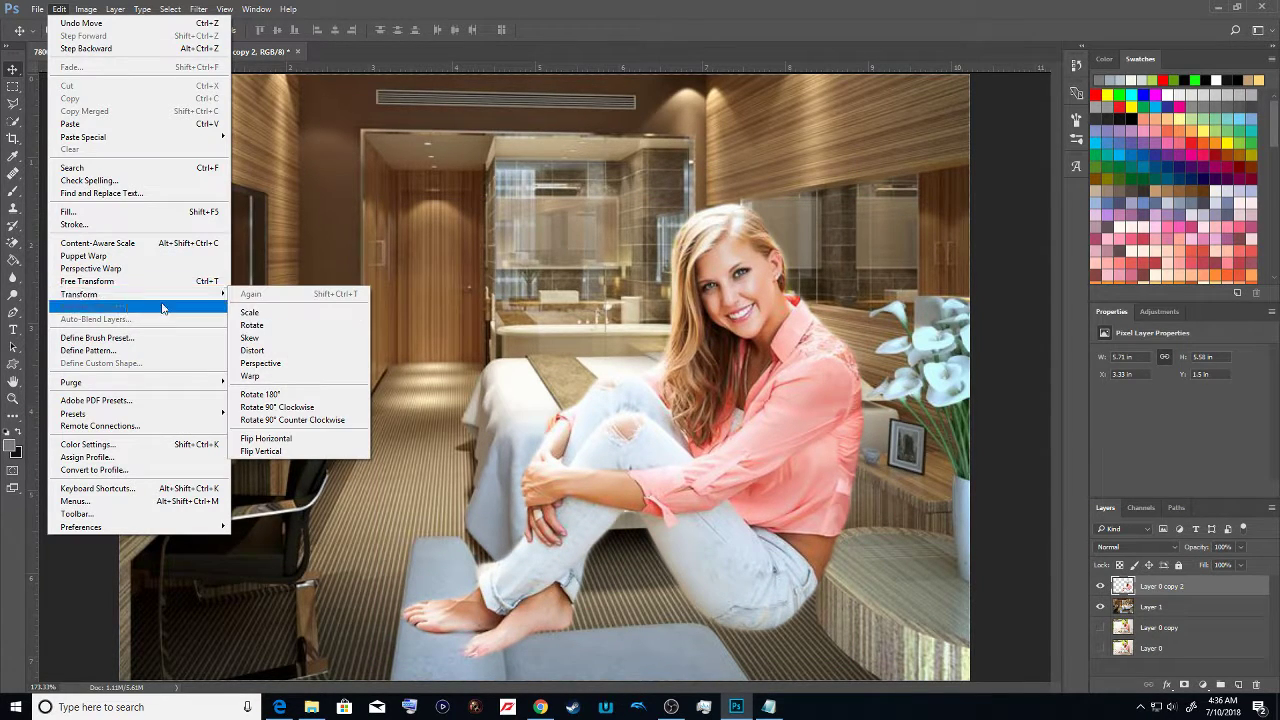
{"action": "left_click", "coordinate": [350, 312]}
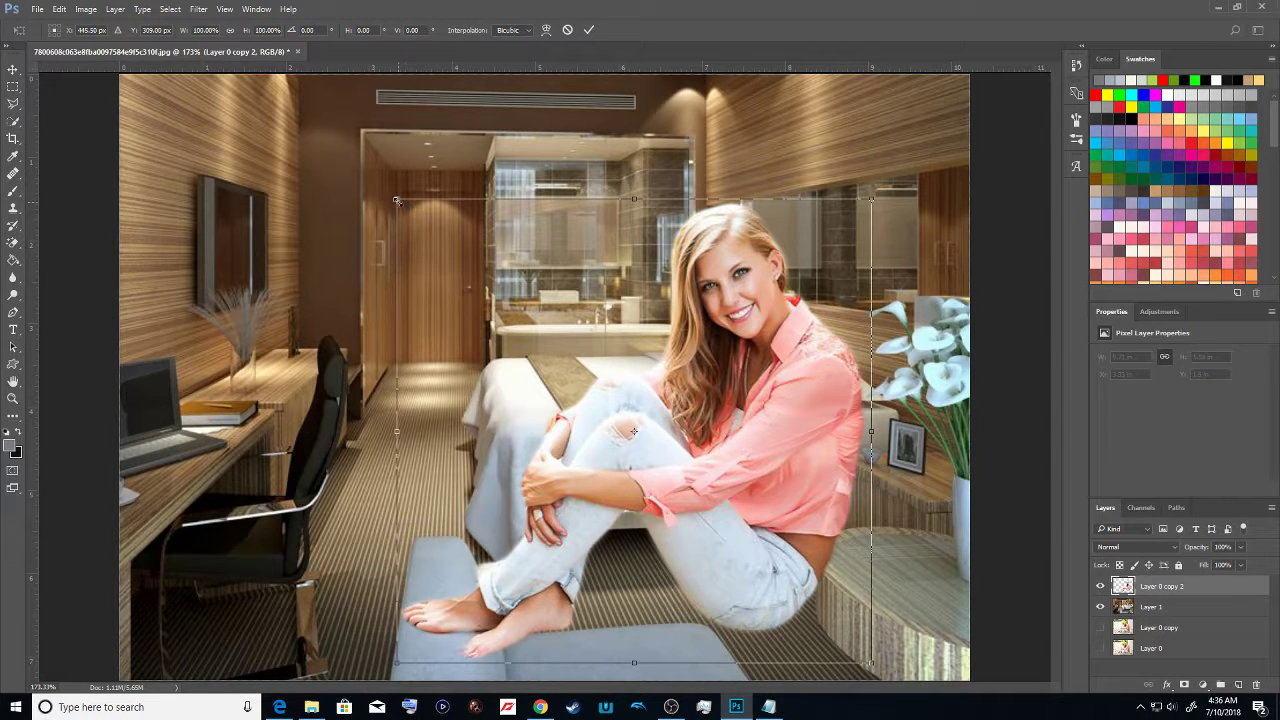
{"action": "left_click_drag", "start_coordinate": [397, 201], "coordinate": [567, 329]}
{"action": "left_click_drag", "start_coordinate": [705, 505], "coordinate": [672, 465]}
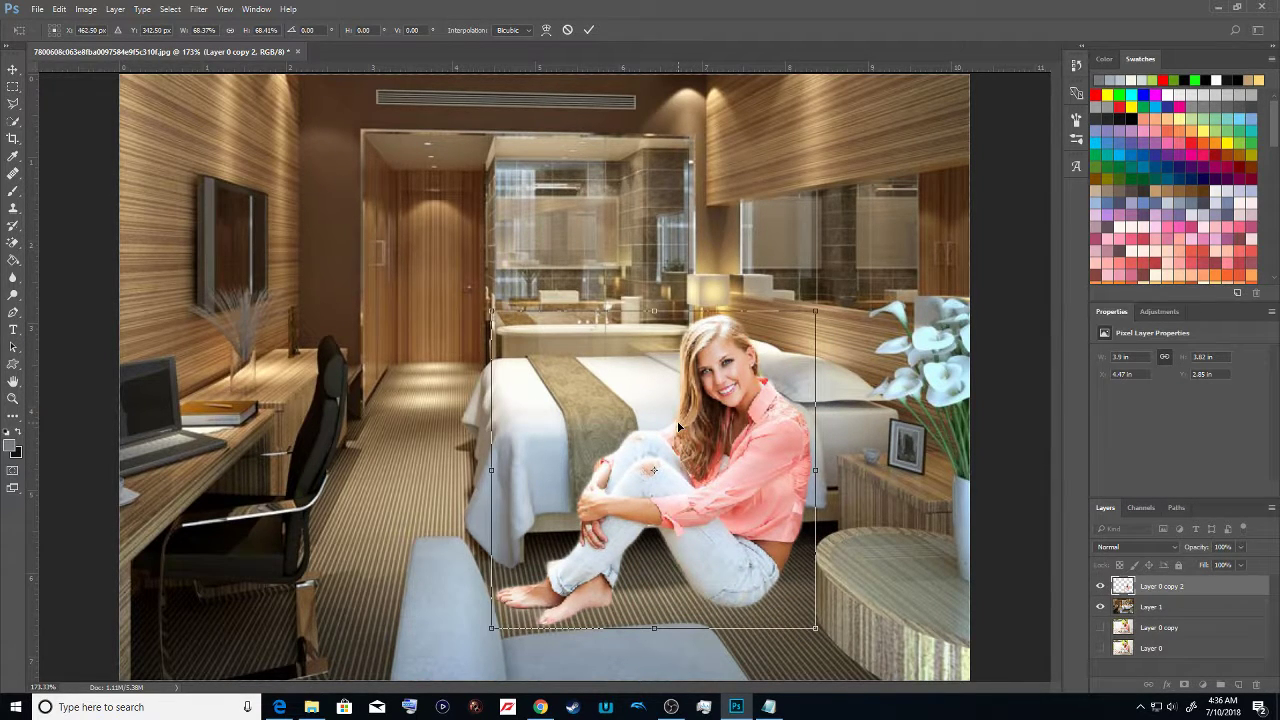
{"action": "left_click_drag", "start_coordinate": [491, 311], "coordinate": [517, 332]}
{"action": "left_click_drag", "start_coordinate": [735, 495], "coordinate": [737, 519]}
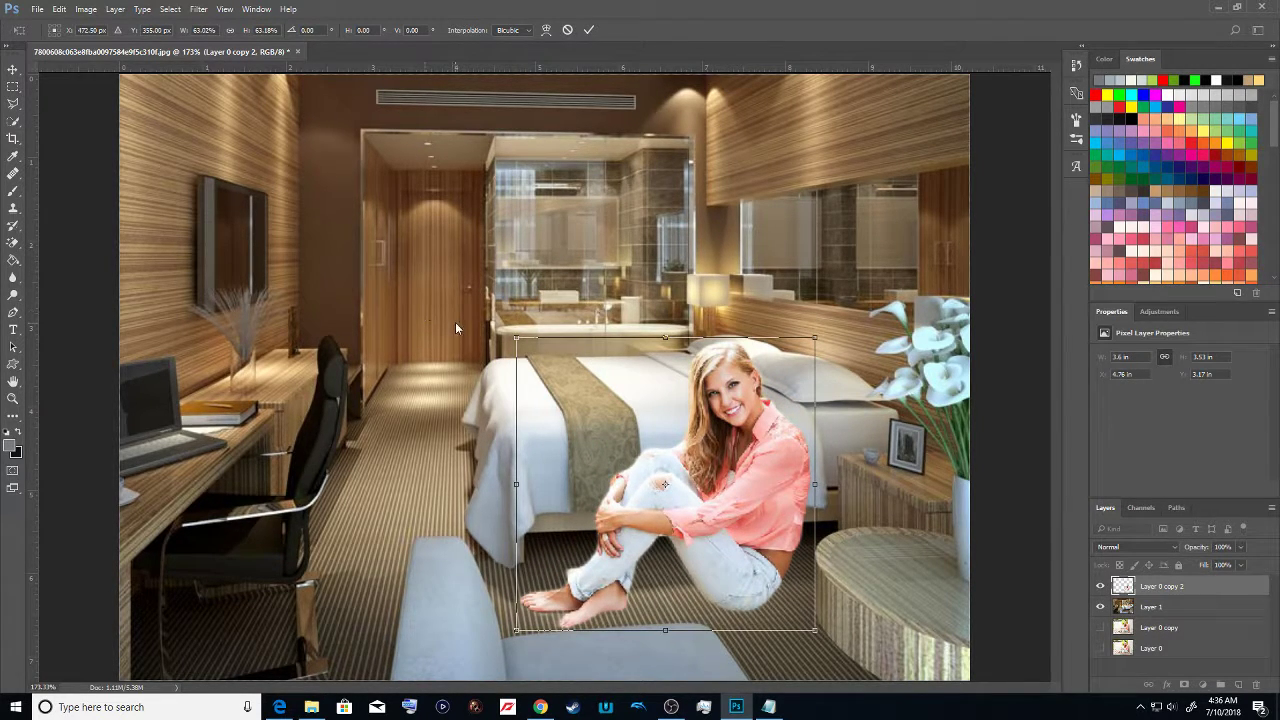
{"action": "left_click_drag", "start_coordinate": [520, 341], "coordinate": [534, 352]}
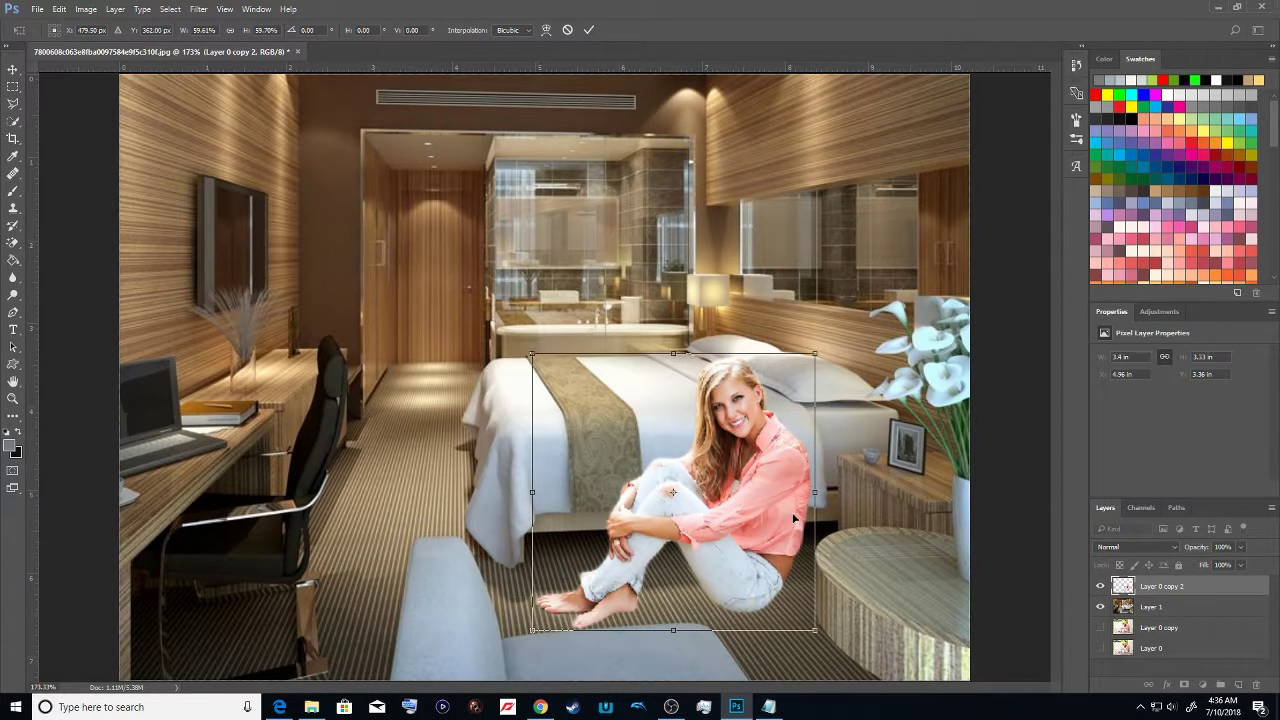
{"action": "mouse_move", "coordinate": [783, 517]}
{"action": "left_mouse_down"}
{"action": "mouse_move", "coordinate": [774, 478]}
{"action": "mouse_move", "coordinate": [774, 523]}
{"action": "left_mouse_up"}
{"action": "left_click_drag", "start_coordinate": [530, 354], "coordinate": [566, 380]}
{"action": "left_click_drag", "start_coordinate": [700, 485], "coordinate": [671, 460]}
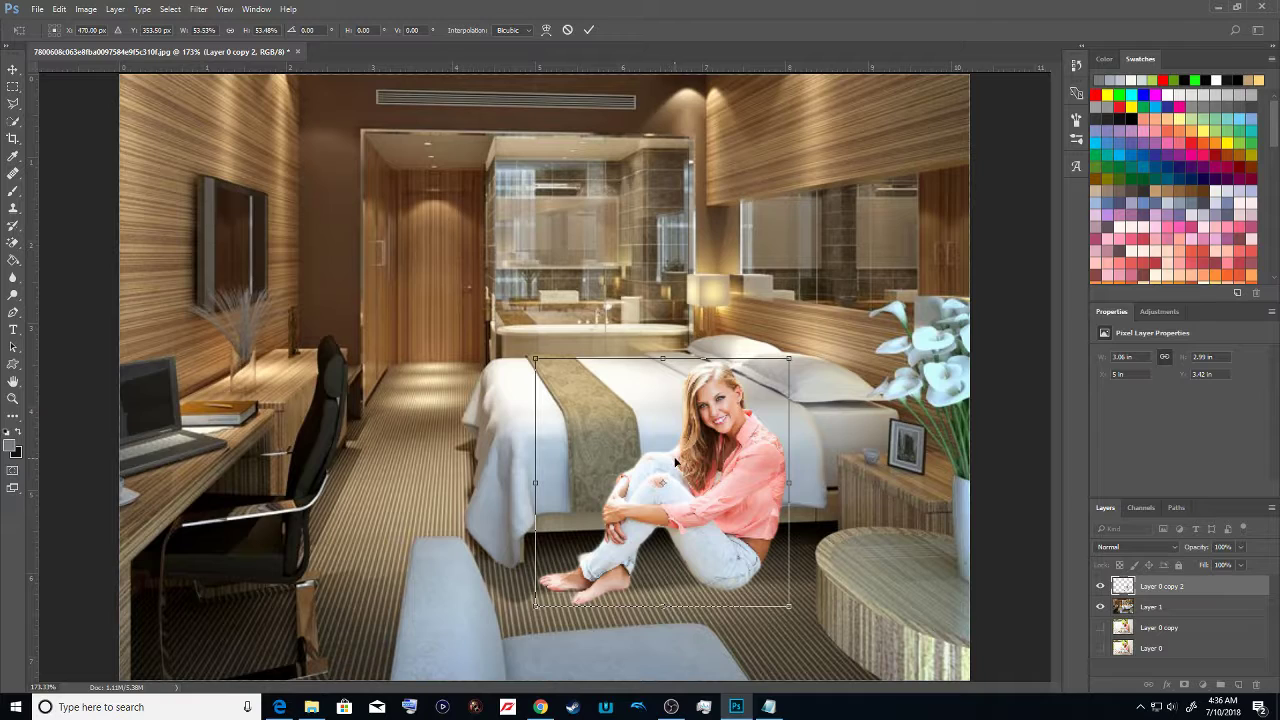
{"action": "key", "text": "Return"}
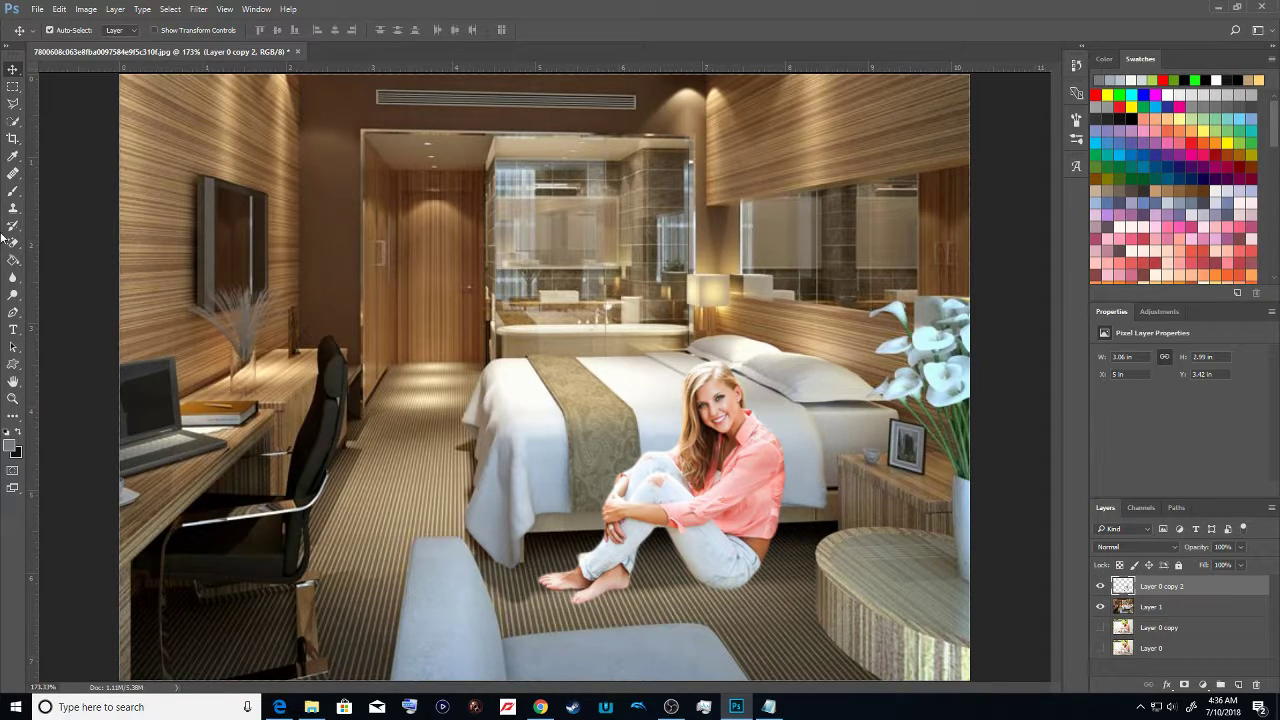
Zoom in to 400% on the woman, nudge her slightly lower to about Y 3.61 in, and check her placement against the carpet
{"action": "left_click", "coordinate": [13, 398]}
{"action": "left_click", "coordinate": [729, 436]}
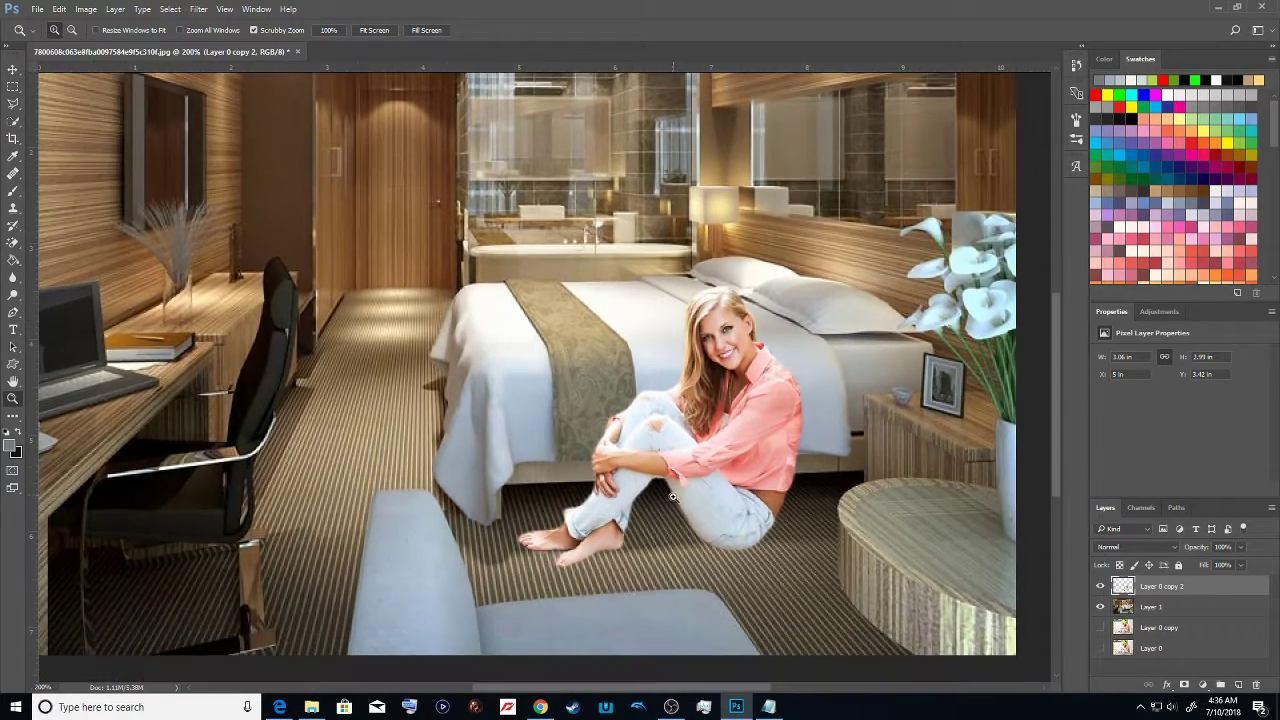
{"action": "left_click", "coordinate": [729, 436]}
{"action": "left_click", "coordinate": [731, 436]}
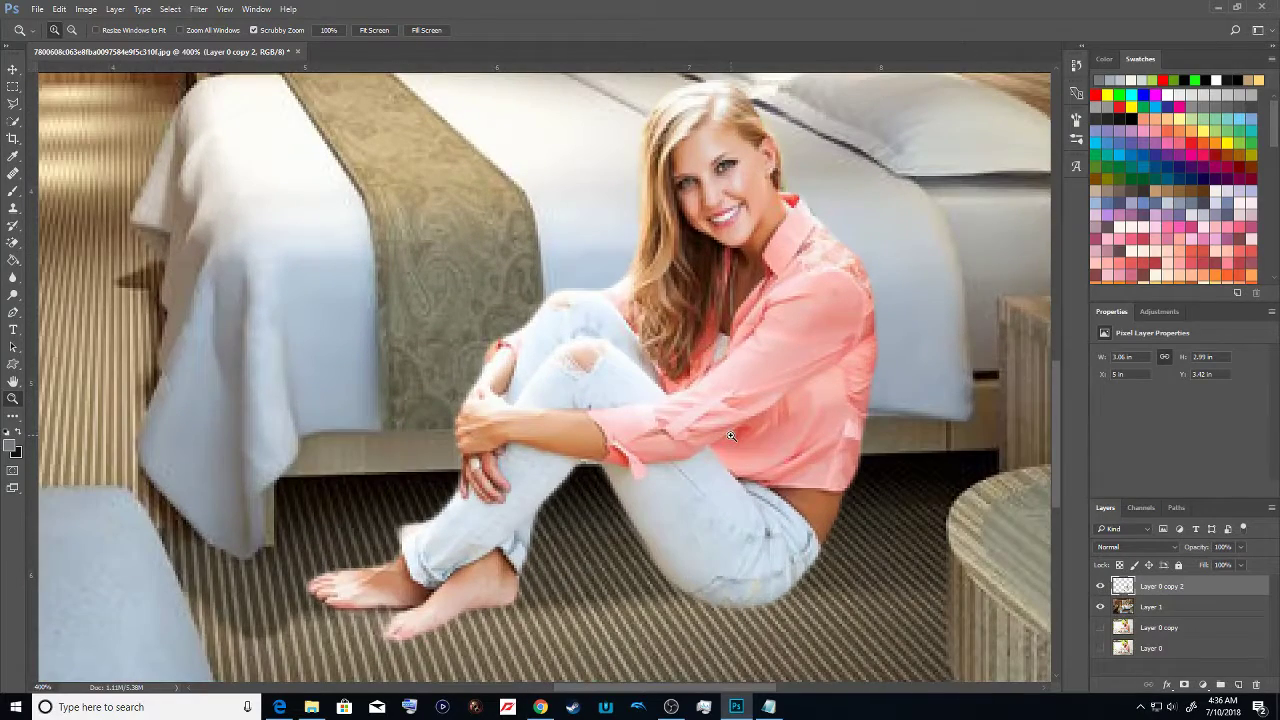
{"action": "left_click", "coordinate": [13, 68]}
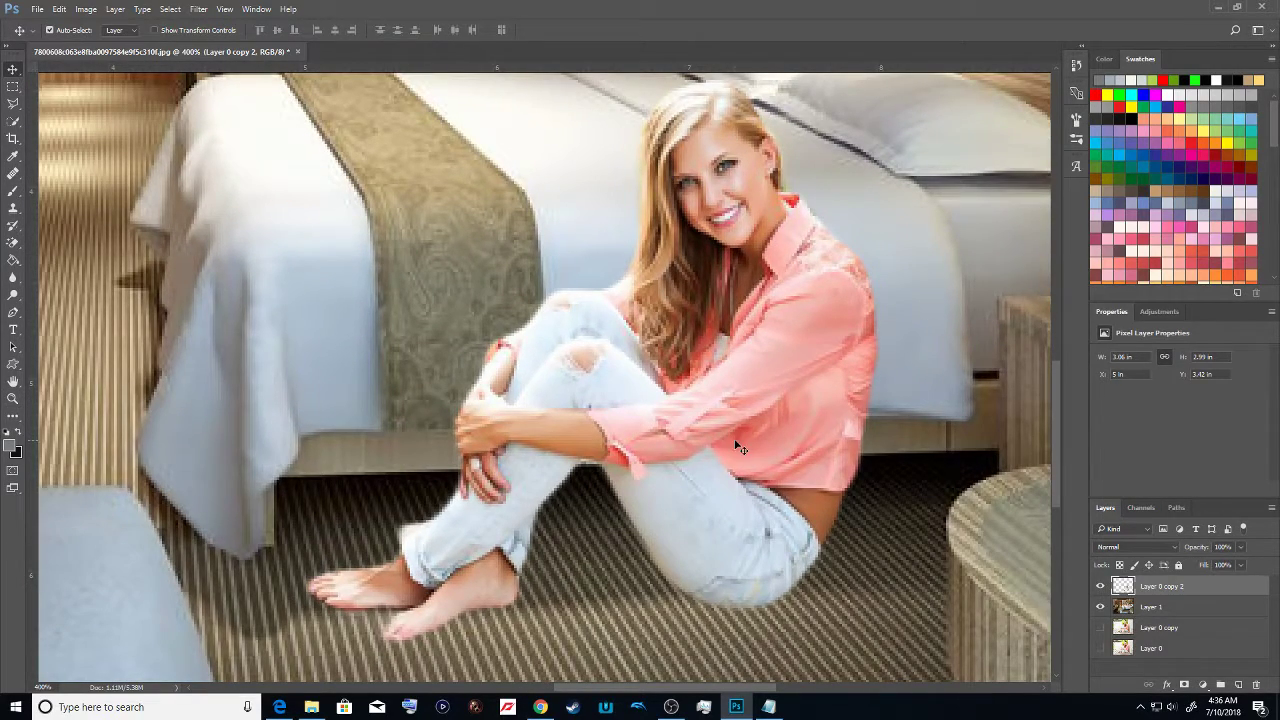
{"action": "left_click_drag", "start_coordinate": [735, 438], "coordinate": [735, 482]}
{"action": "scroll", "coordinate": [735, 480], "scroll_direction": "down", "scroll_amount": 1}
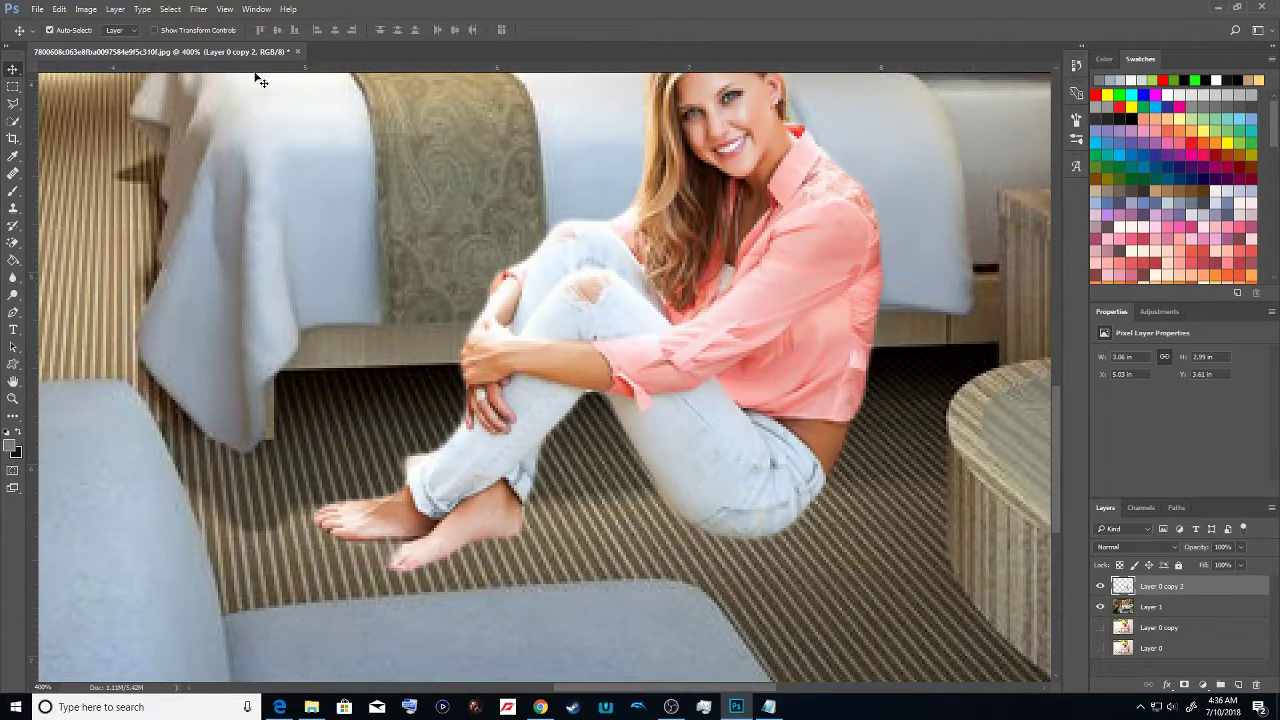
{"action": "scroll", "coordinate": [634, 437], "scroll_direction": "up", "scroll_amount": 2}
{"action": "scroll", "coordinate": [632, 426], "scroll_direction": "down", "scroll_amount": 2}
{"action": "scroll", "coordinate": [632, 424], "scroll_direction": "up", "scroll_amount": 4}
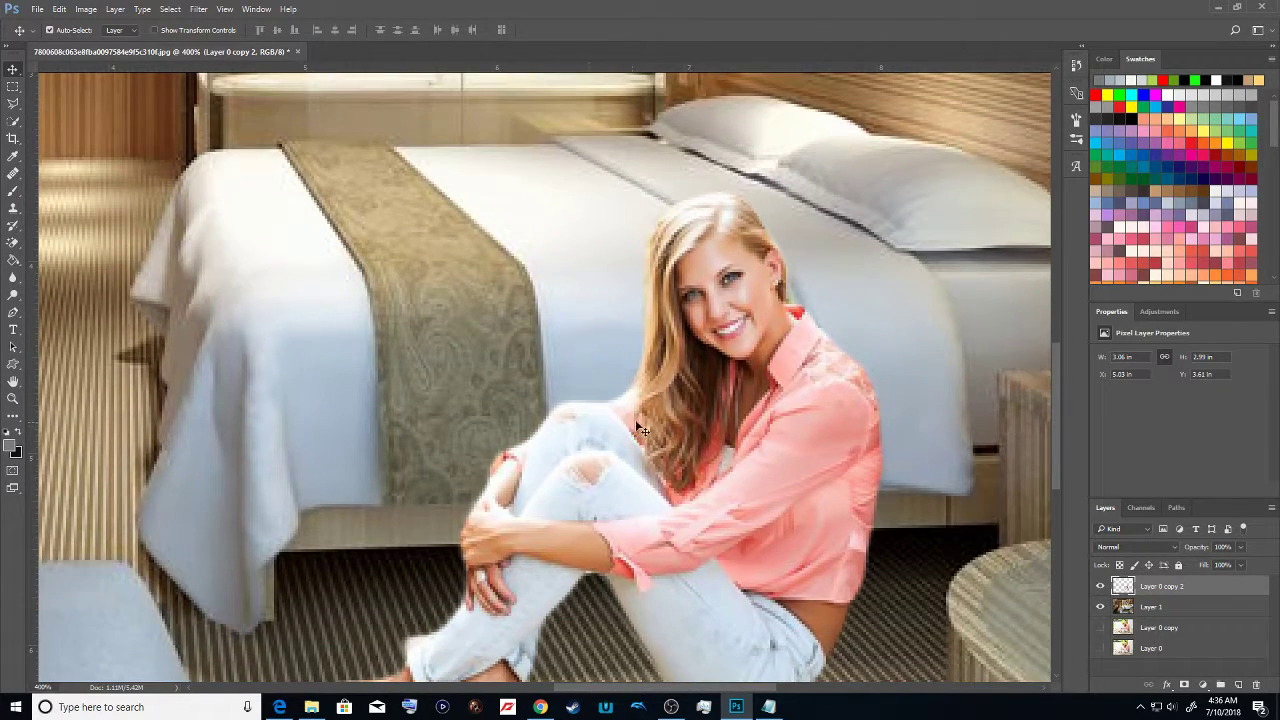
Try the woman's cutout at several other spots around the bed, including over the blue seat beside the round table
{"action": "left_click_drag", "start_coordinate": [610, 690], "coordinate": [556, 695]}
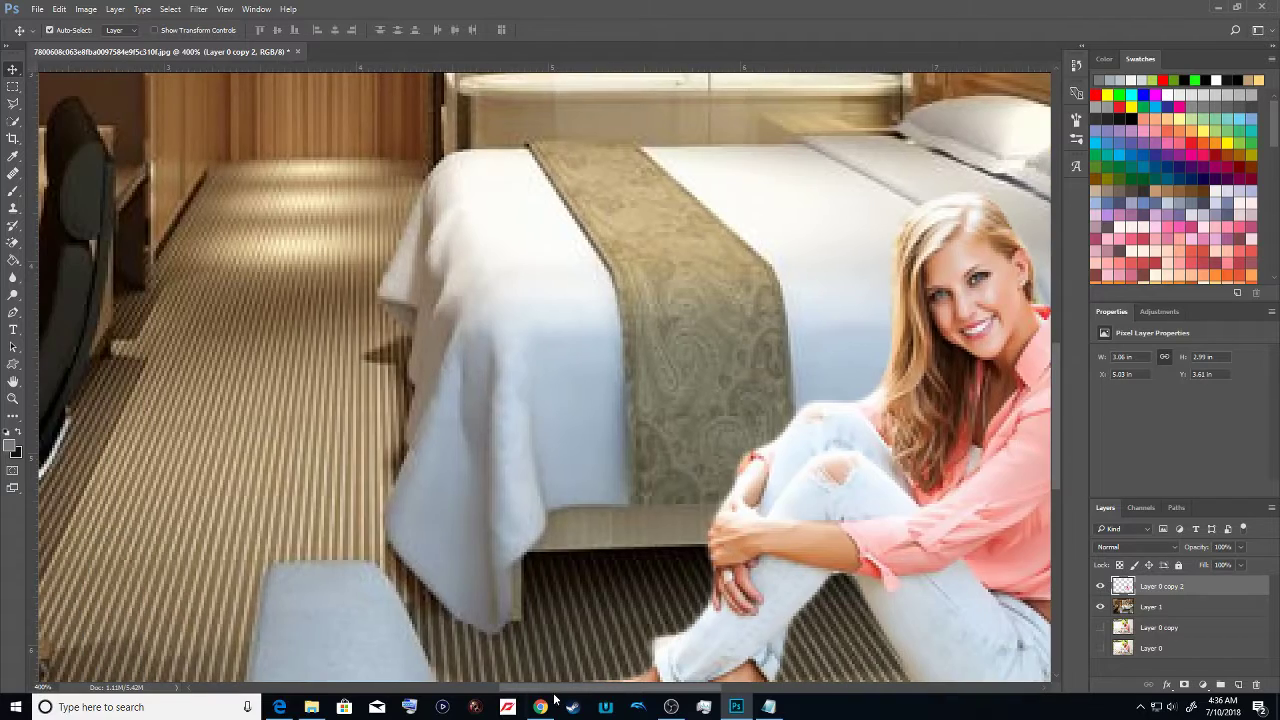
{"action": "left_click_drag", "start_coordinate": [870, 486], "coordinate": [293, 352]}
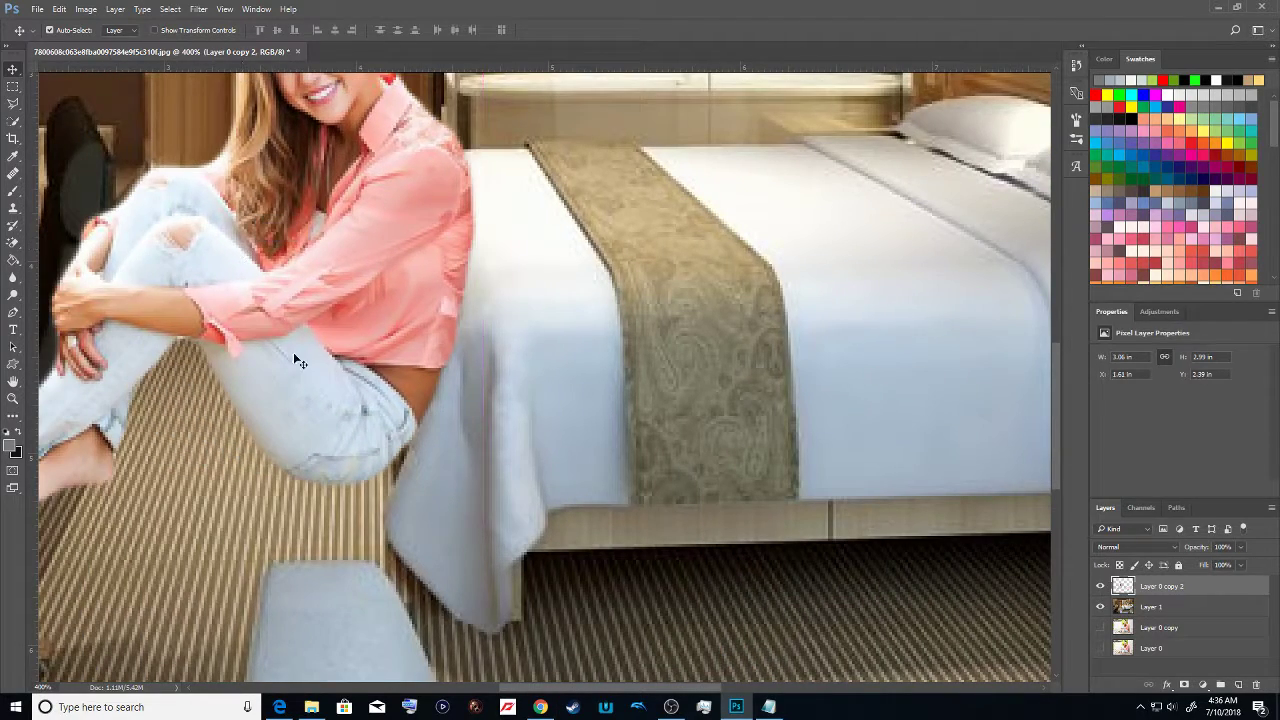
{"action": "left_click_drag", "start_coordinate": [549, 692], "coordinate": [507, 696]}
{"action": "left_click_drag", "start_coordinate": [476, 334], "coordinate": [854, 402]}
{"action": "left_click_drag", "start_coordinate": [634, 690], "coordinate": [762, 688]}
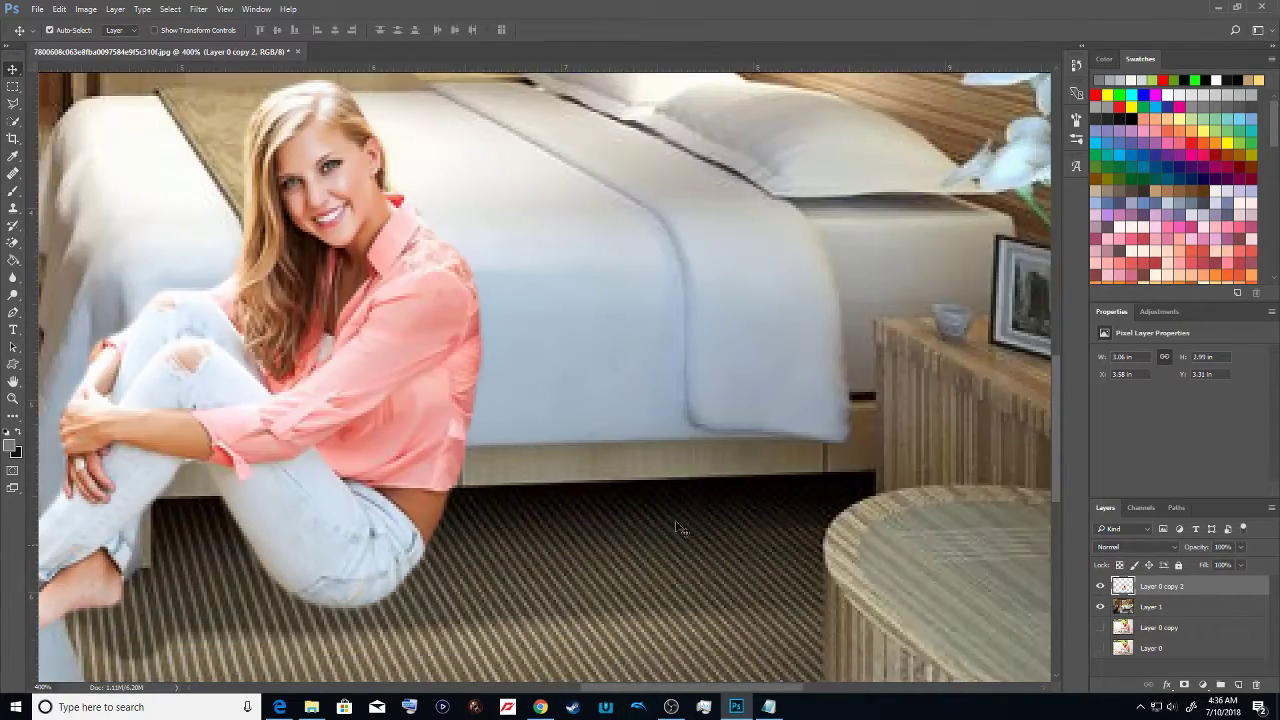
{"action": "scroll", "coordinate": [625, 365], "scroll_direction": "down", "scroll_amount": 3}
{"action": "left_click_drag", "start_coordinate": [240, 334], "coordinate": [566, 466]}
{"action": "scroll", "coordinate": [557, 414], "scroll_direction": "down", "scroll_amount": 10}
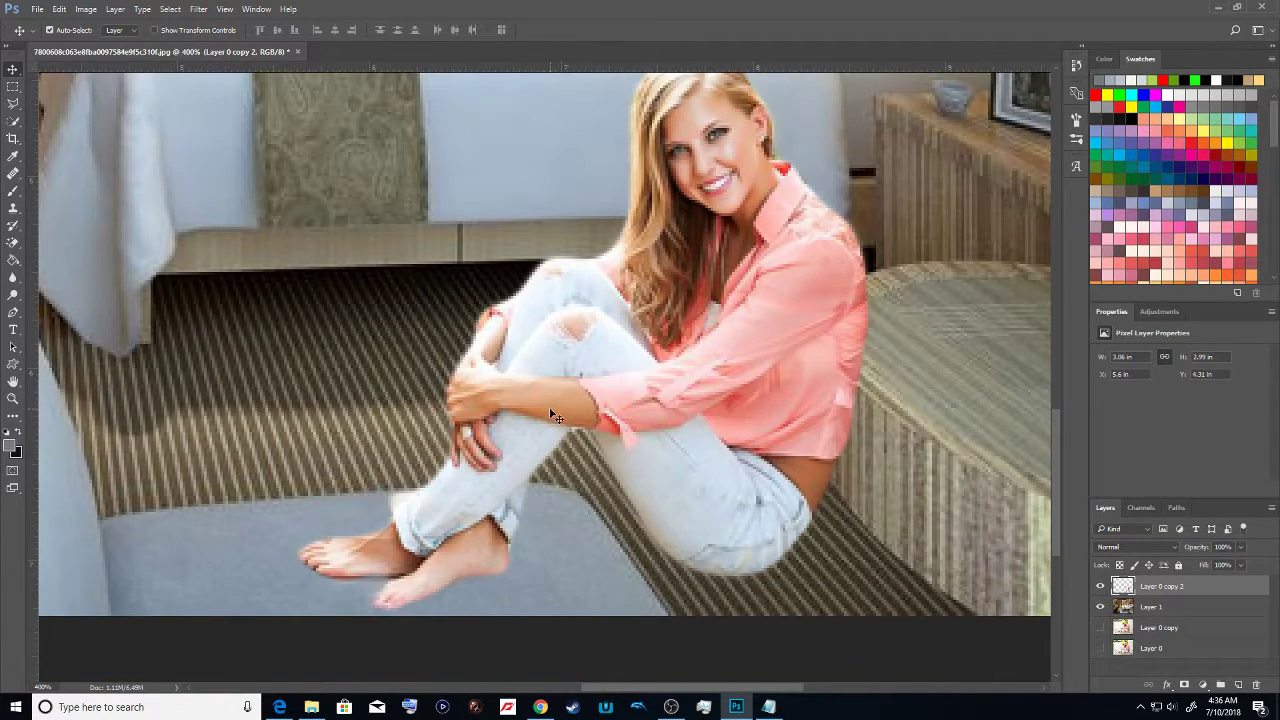
{"action": "scroll", "coordinate": [552, 411], "scroll_direction": "down", "scroll_amount": 5}
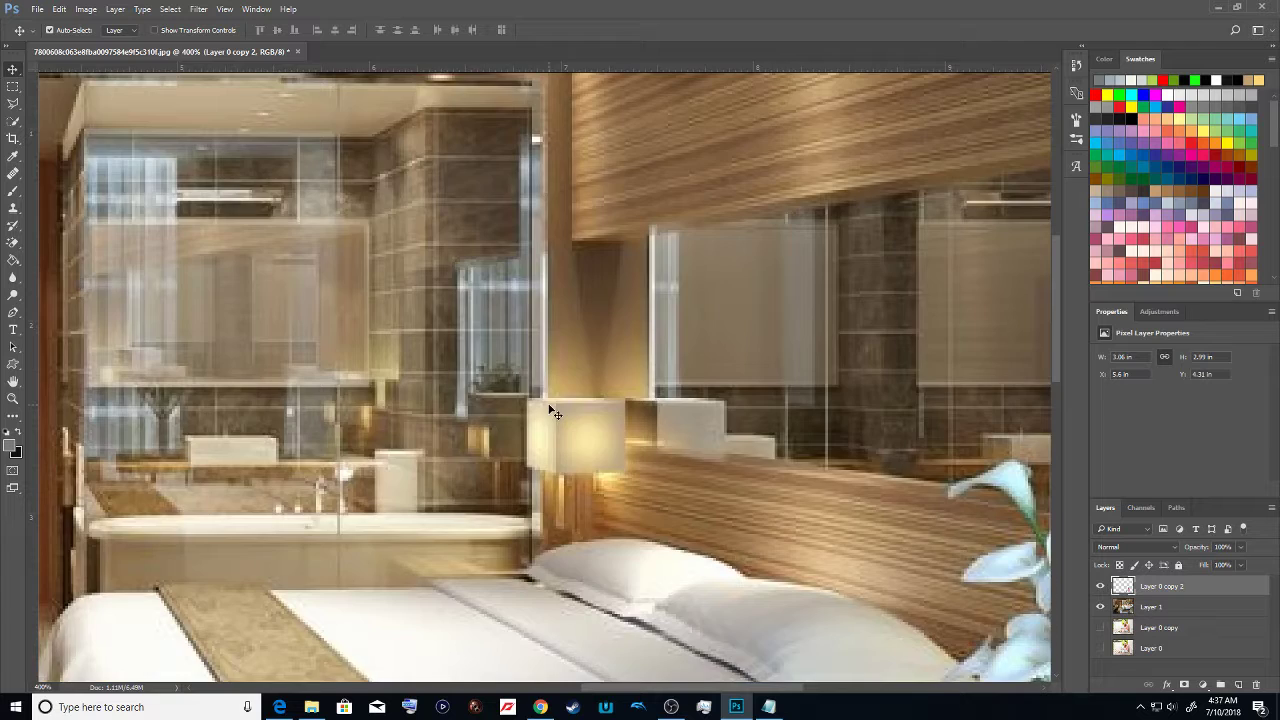
Zoom out to about 226% and move the woman back onto the carpet before the bed, at about X 4.58 in, Y 3.64 in
{"action": "left_click", "coordinate": [15, 399]}
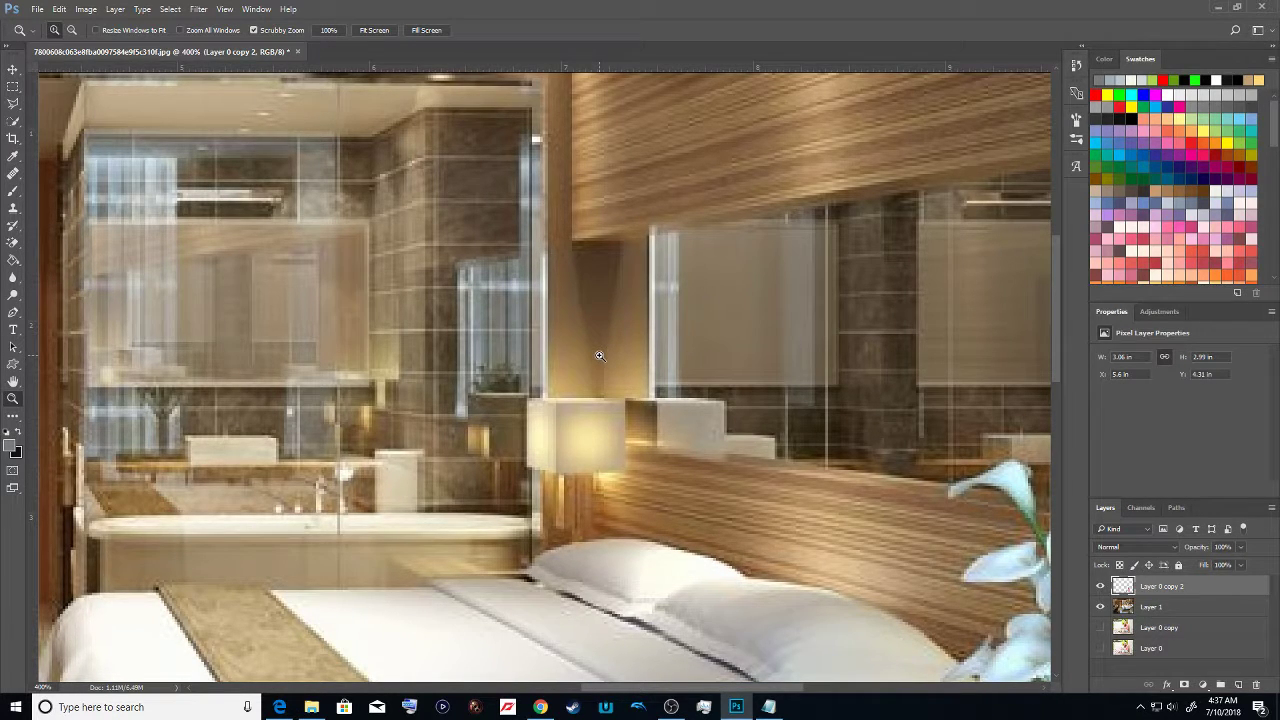
{"action": "scroll", "coordinate": [599, 355], "scroll_direction": "down", "scroll_amount": 10}
{"action": "scroll", "coordinate": [599, 355], "scroll_direction": "up", "scroll_amount": 10}
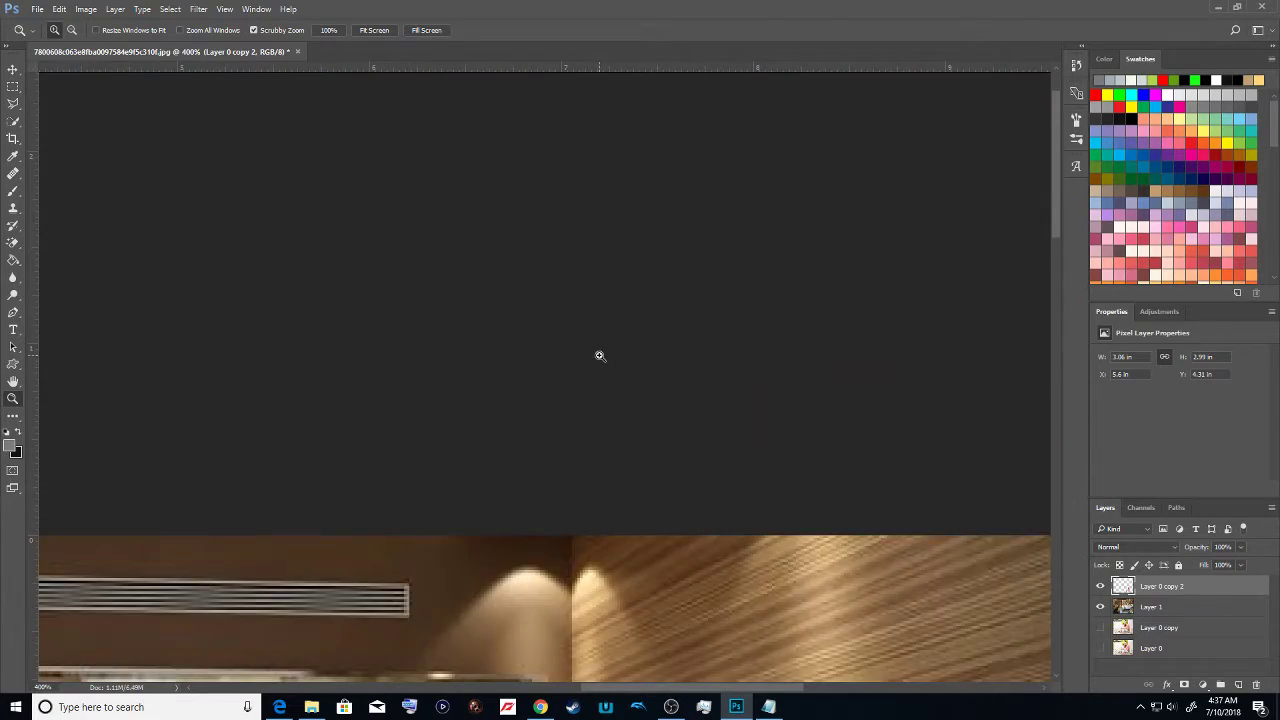
{"action": "left_click_drag", "start_coordinate": [599, 355], "coordinate": [575, 368]}
{"action": "left_click", "coordinate": [13, 69]}
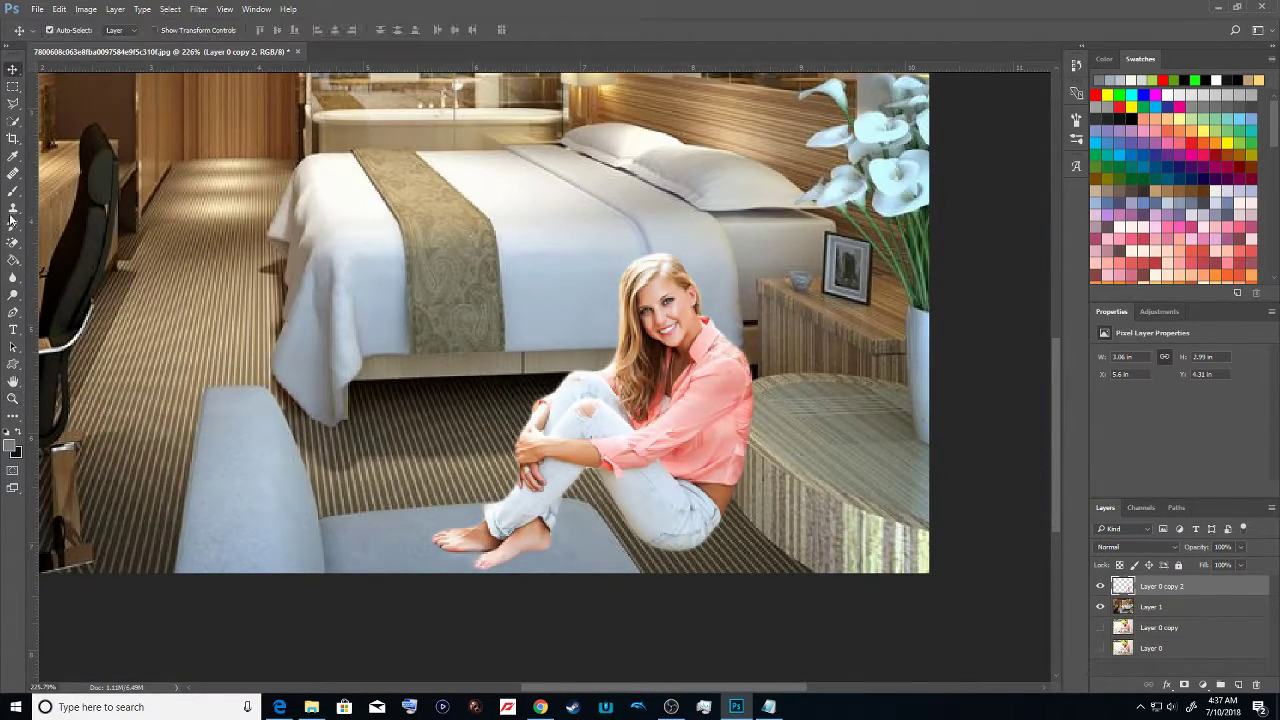
{"action": "left_click_drag", "start_coordinate": [667, 505], "coordinate": [577, 454]}
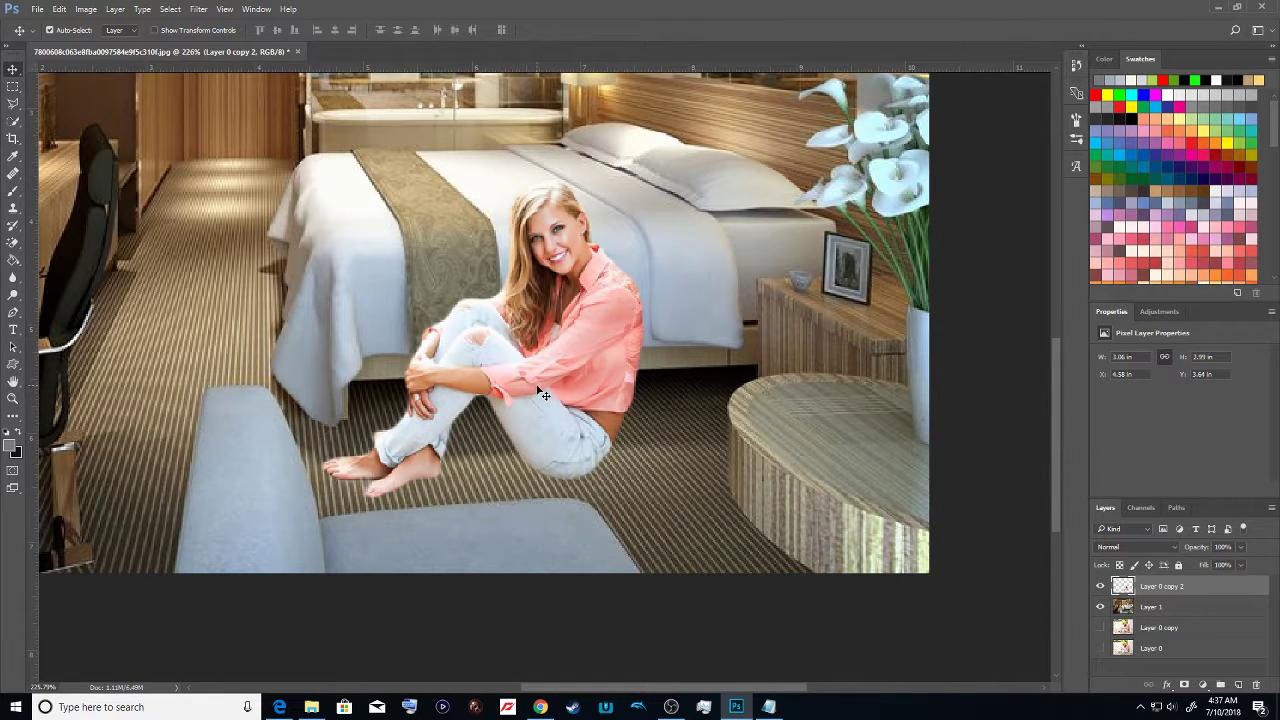
{"action": "left_click_drag", "start_coordinate": [539, 383], "coordinate": [551, 383]}
Switch to Notepad and insert the line "its still looking fake now lets do more adjustment" above the undo comment
{"action": "left_click", "coordinate": [59, 9]}
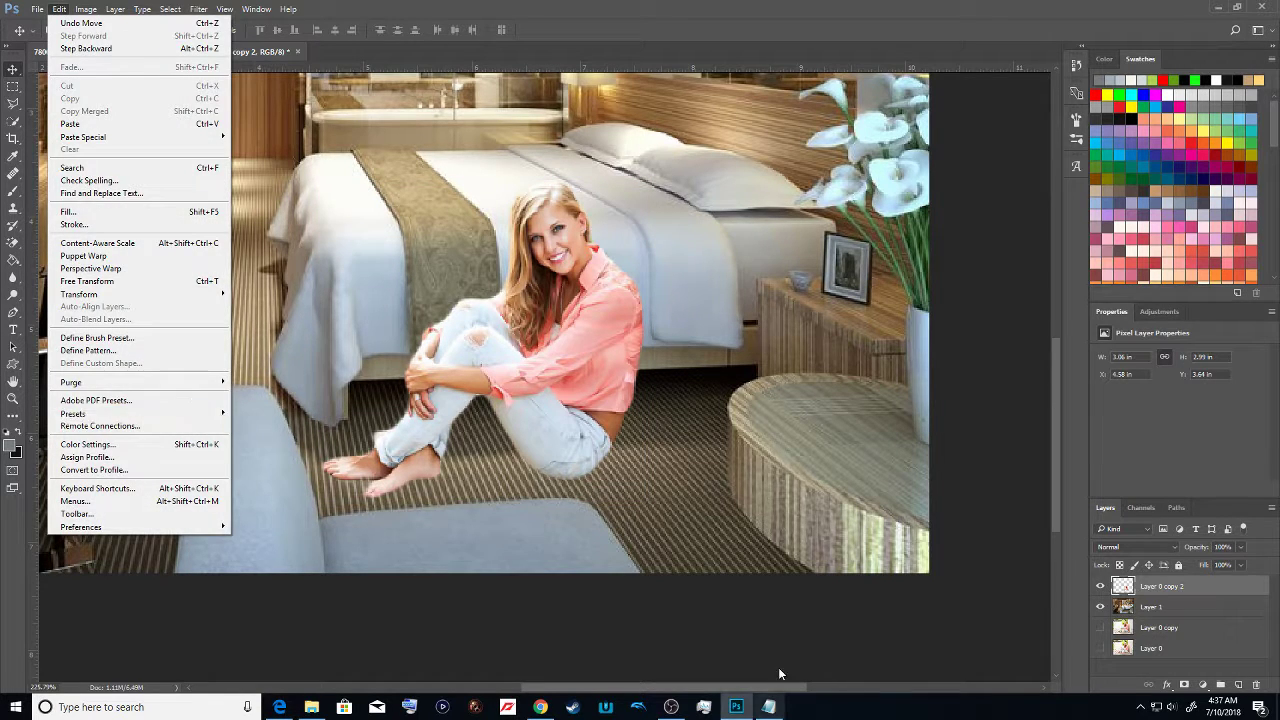
{"action": "left_click", "coordinate": [768, 707]}
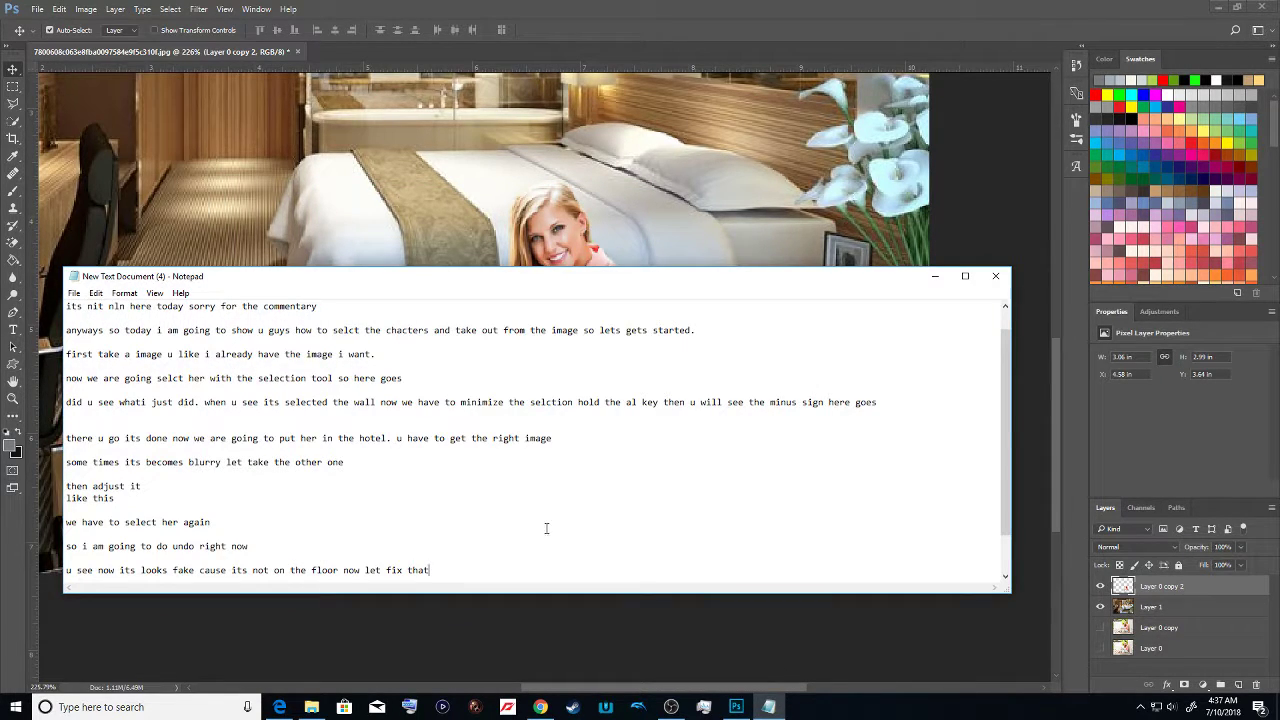
{"action": "key", "text": "Return"}
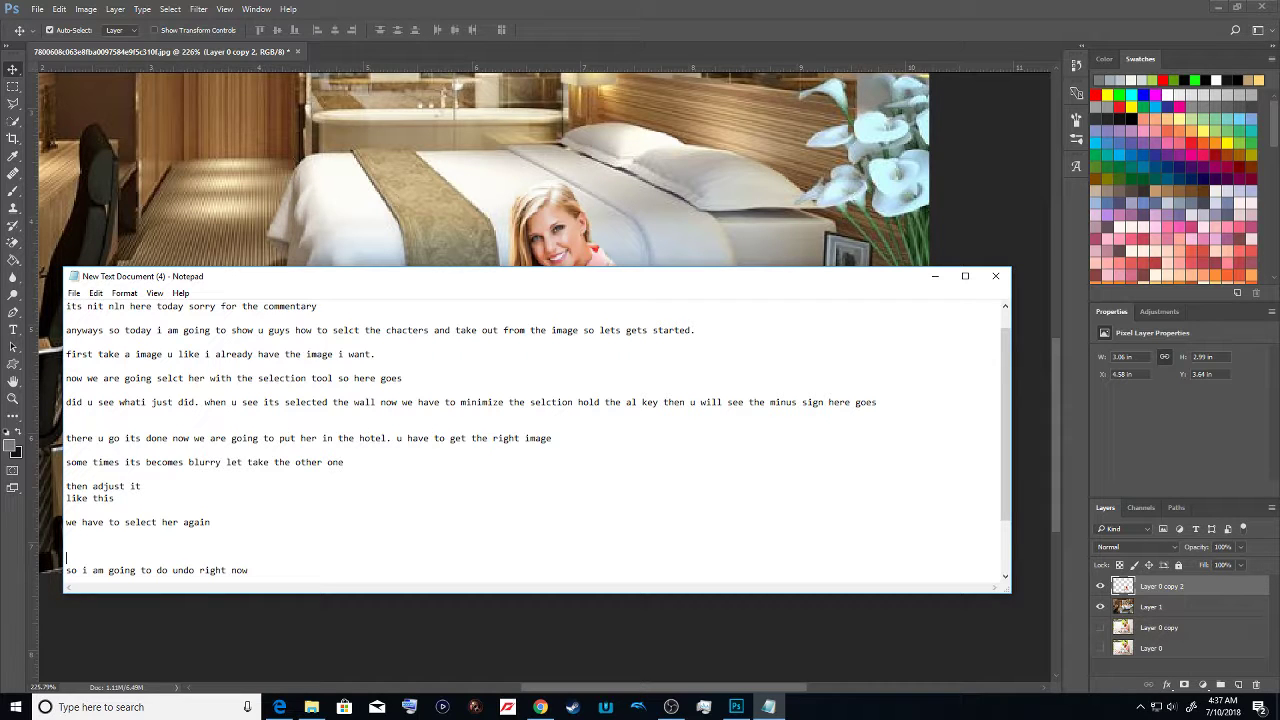
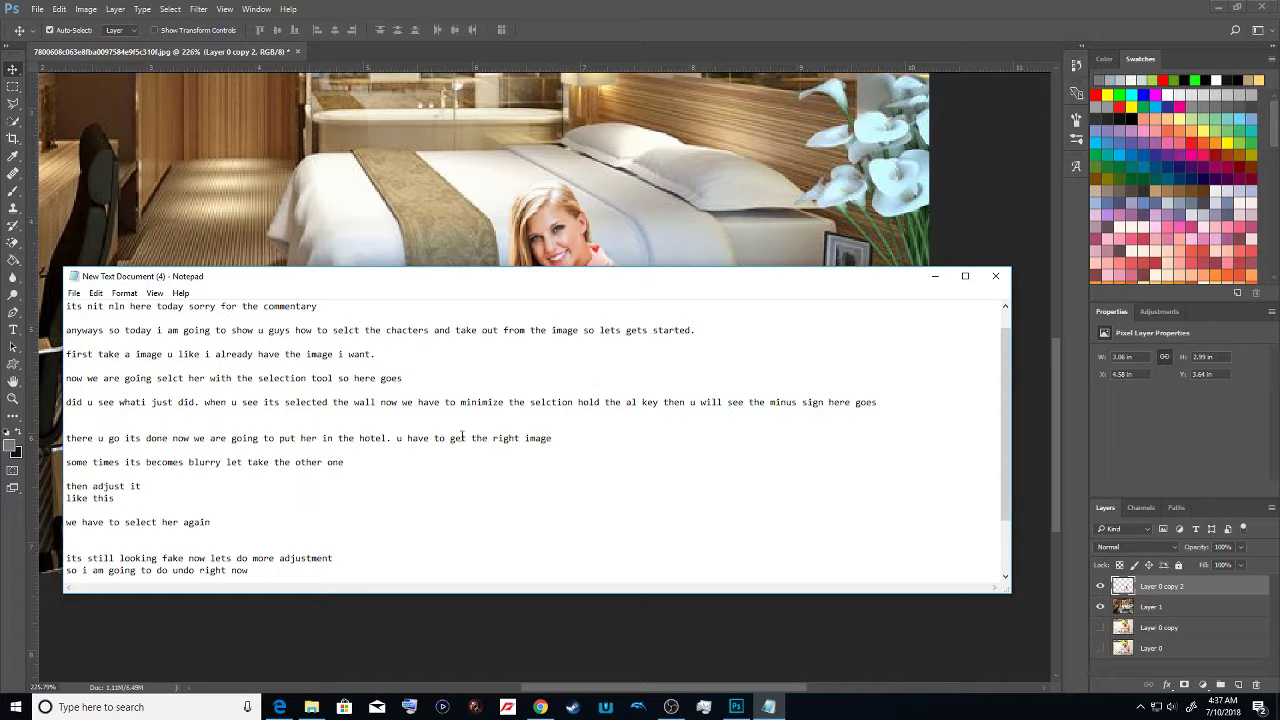
Switch back to Photoshop and distort the woman's cutout by pulling both of its upper corners inward and down
{"action": "left_click", "coordinate": [860, 56]}
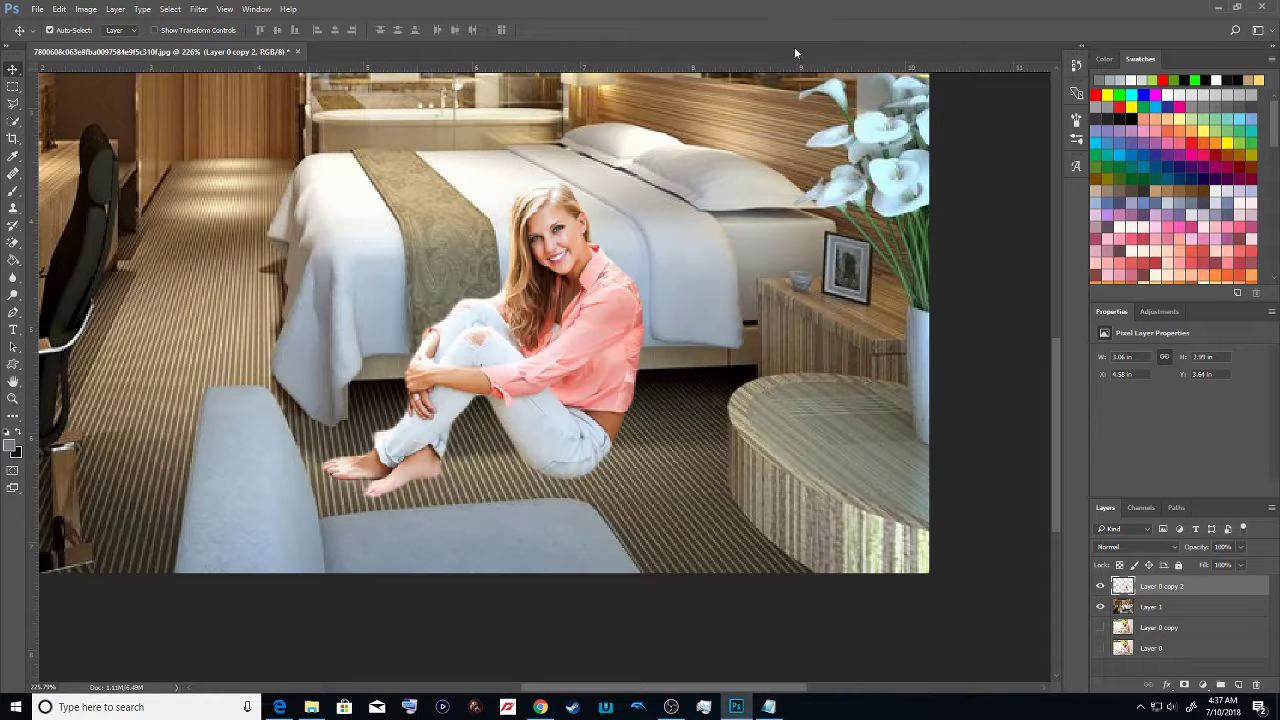
{"action": "left_click", "coordinate": [59, 9]}
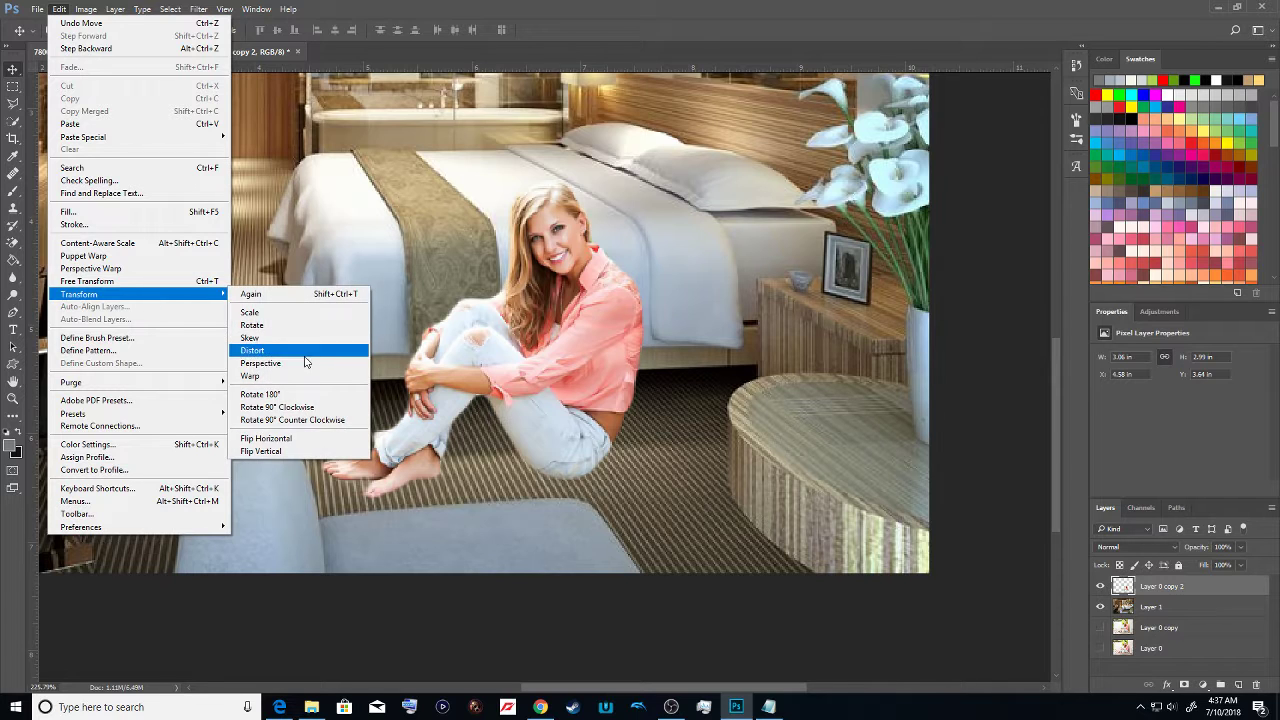
{"action": "left_click", "coordinate": [268, 349]}
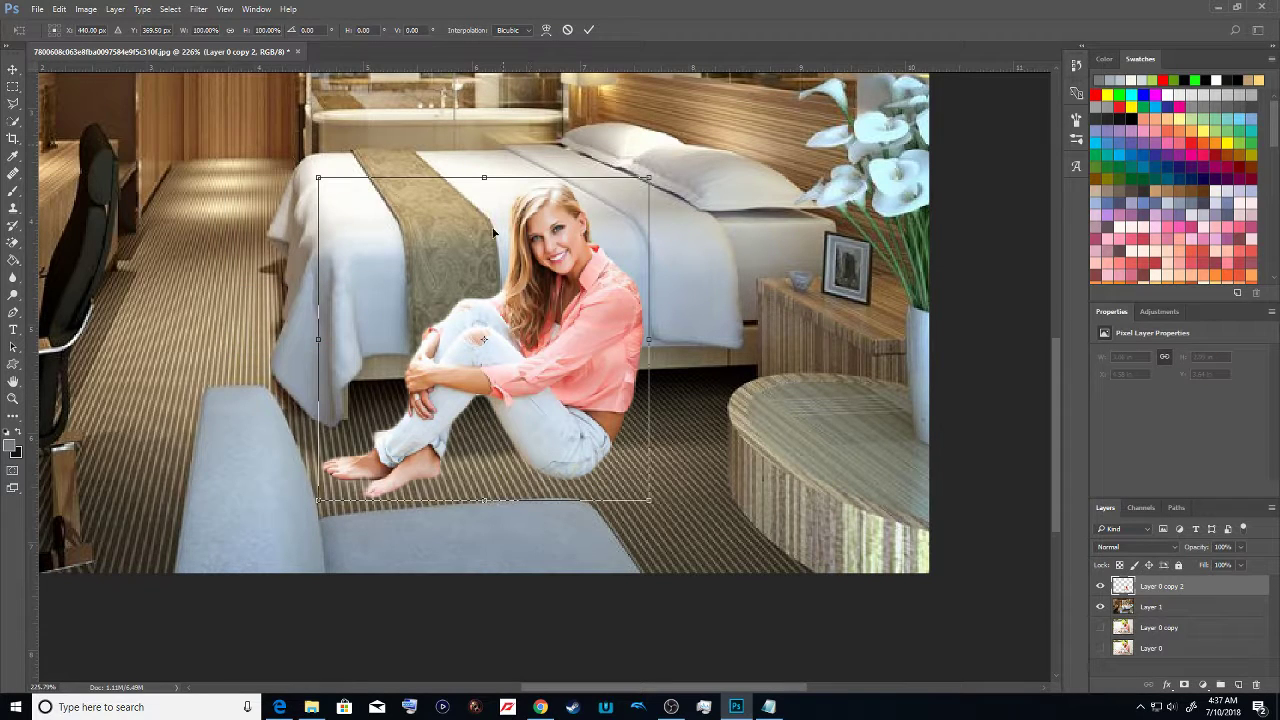
{"action": "left_click_drag", "start_coordinate": [318, 179], "coordinate": [386, 200]}
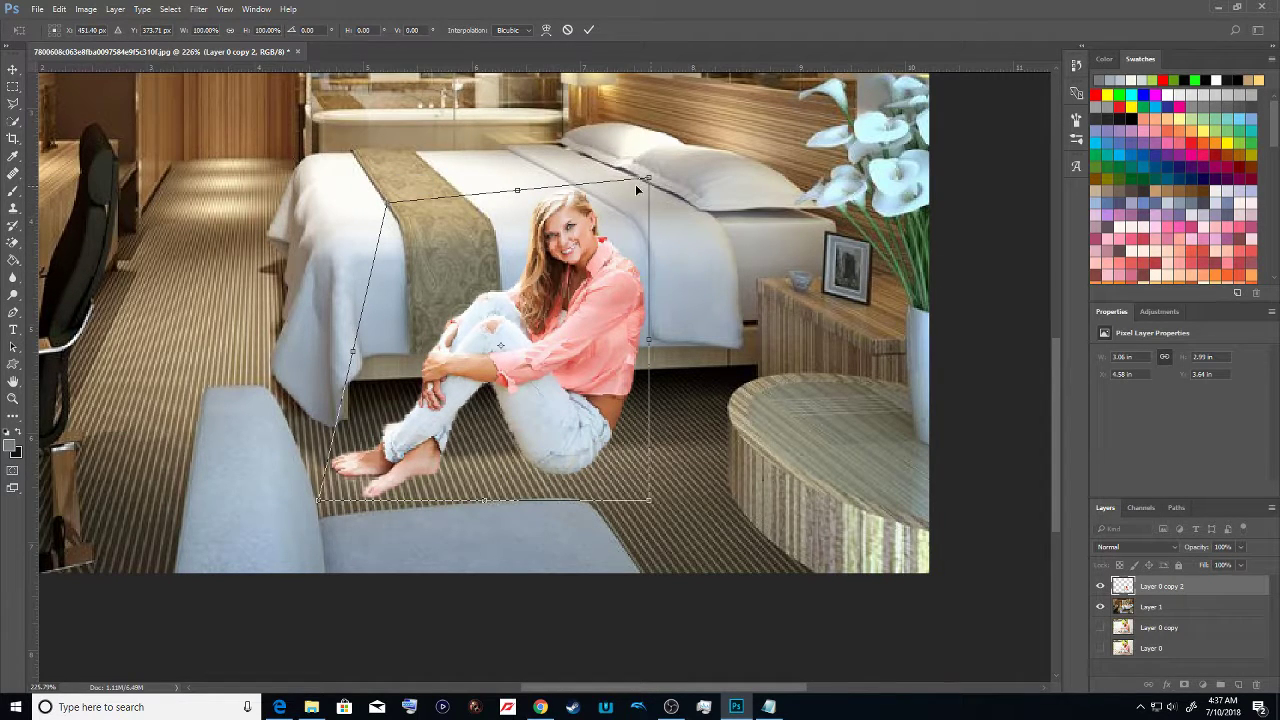
{"action": "left_click_drag", "start_coordinate": [648, 180], "coordinate": [597, 207]}
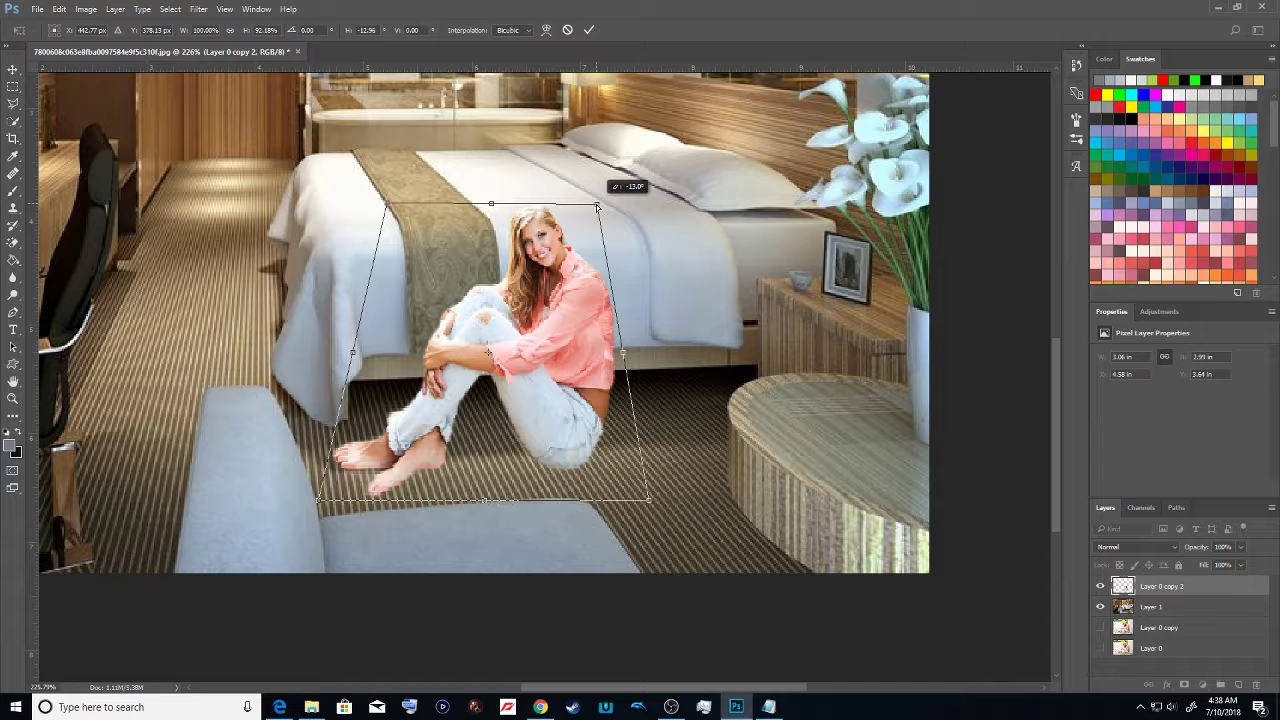
{"action": "left_click_drag", "start_coordinate": [597, 207], "coordinate": [596, 203]}
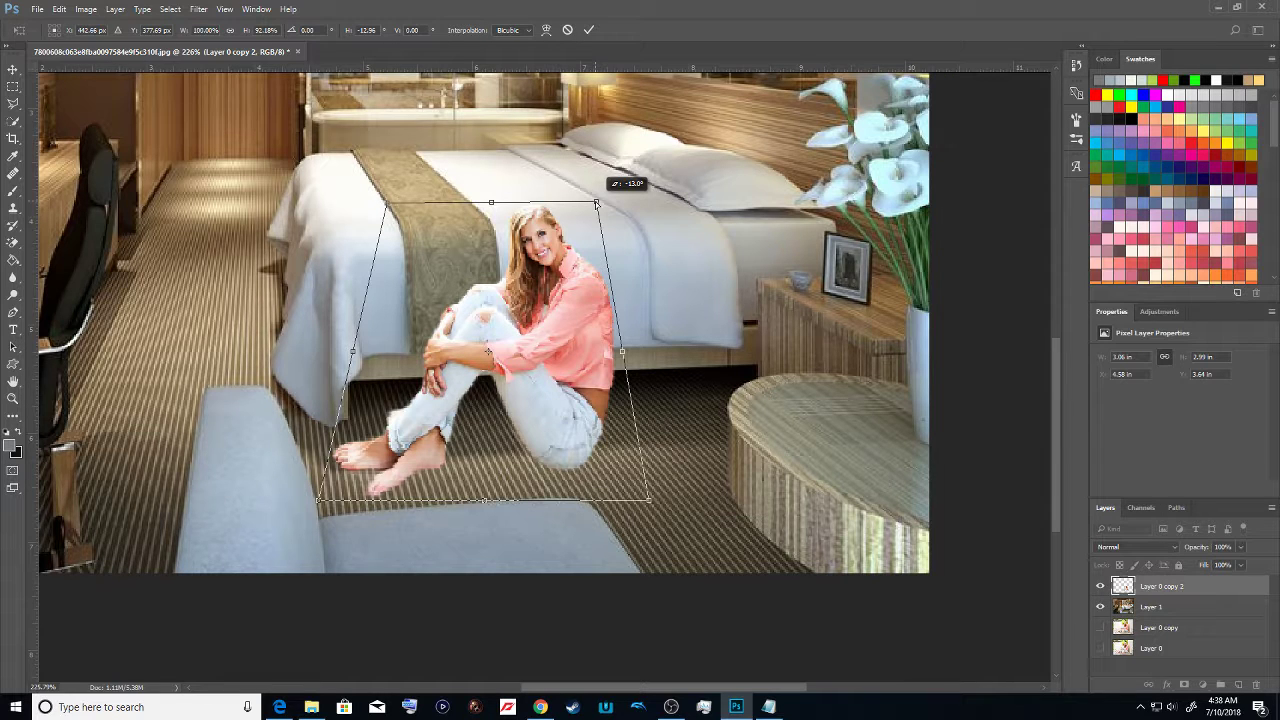
{"action": "left_click_drag", "start_coordinate": [596, 203], "coordinate": [597, 204]}
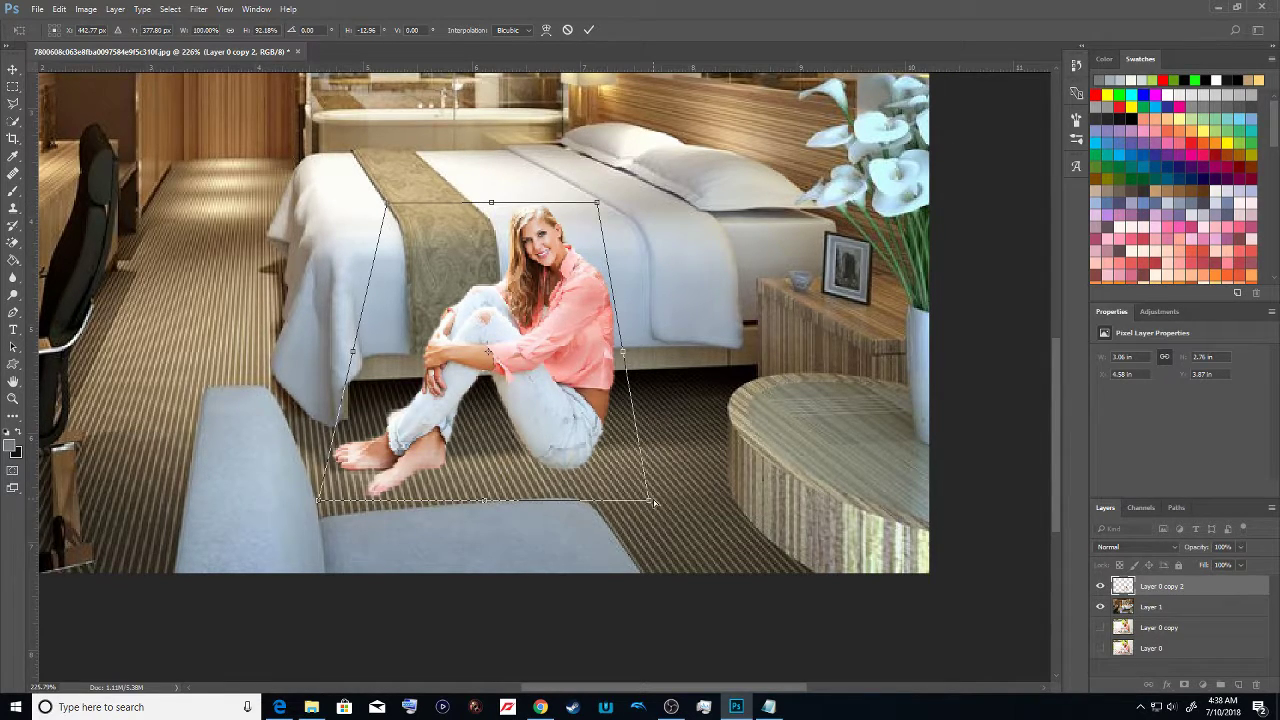
Pull the lower corners of the distortion inward, widen the woman to about 85% and apply the transform
{"action": "left_click_drag", "start_coordinate": [650, 502], "coordinate": [607, 482]}
{"action": "left_click_drag", "start_coordinate": [317, 505], "coordinate": [384, 482]}
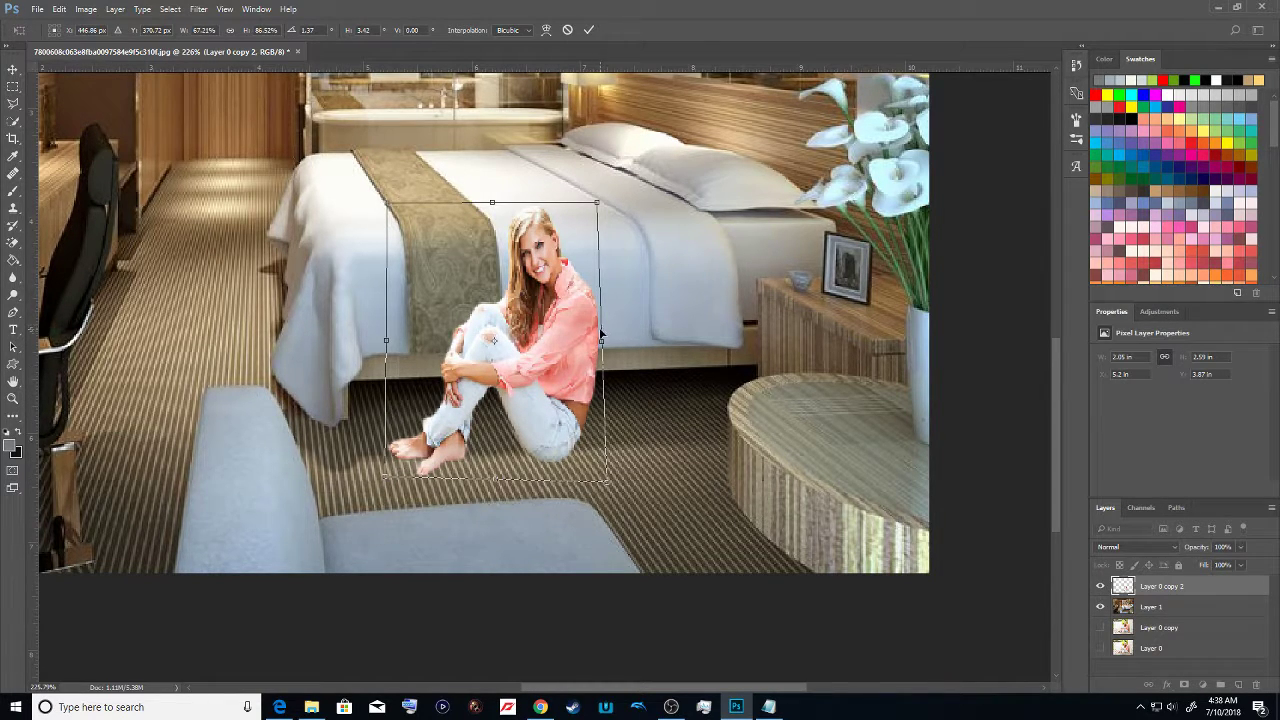
{"action": "left_click_drag", "start_coordinate": [606, 345], "coordinate": [662, 346]}
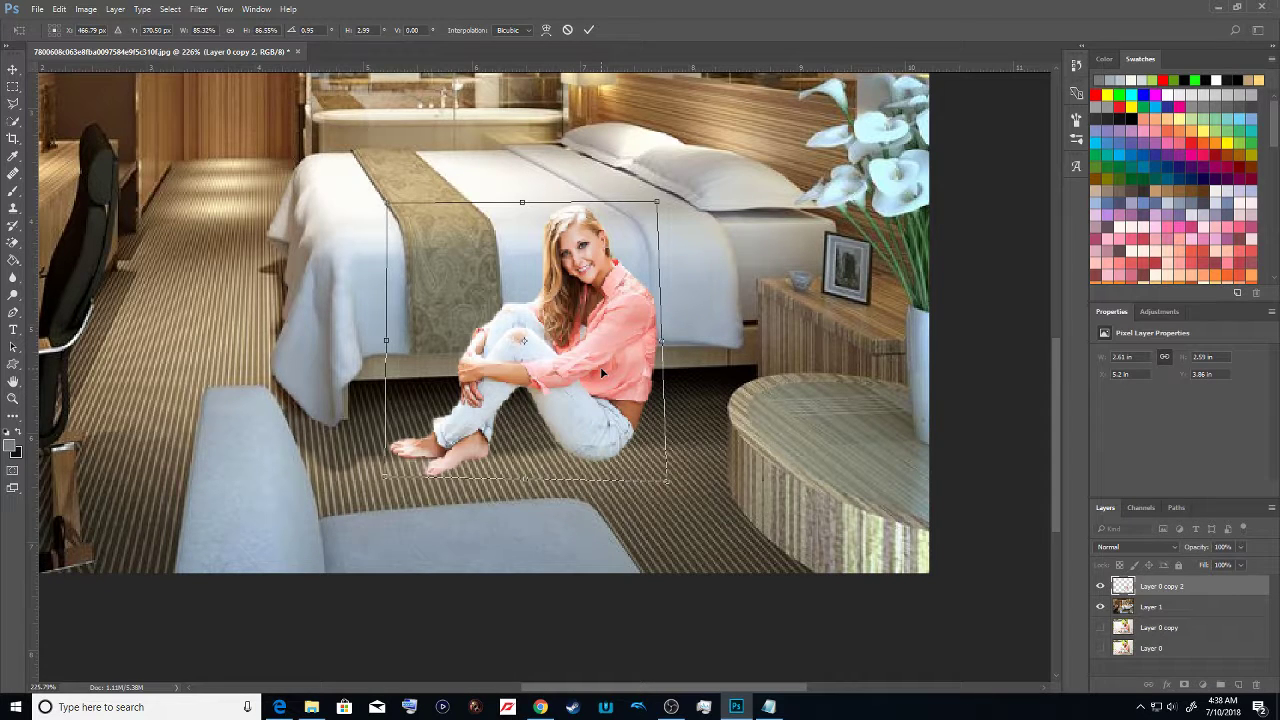
{"action": "key", "text": "Return"}
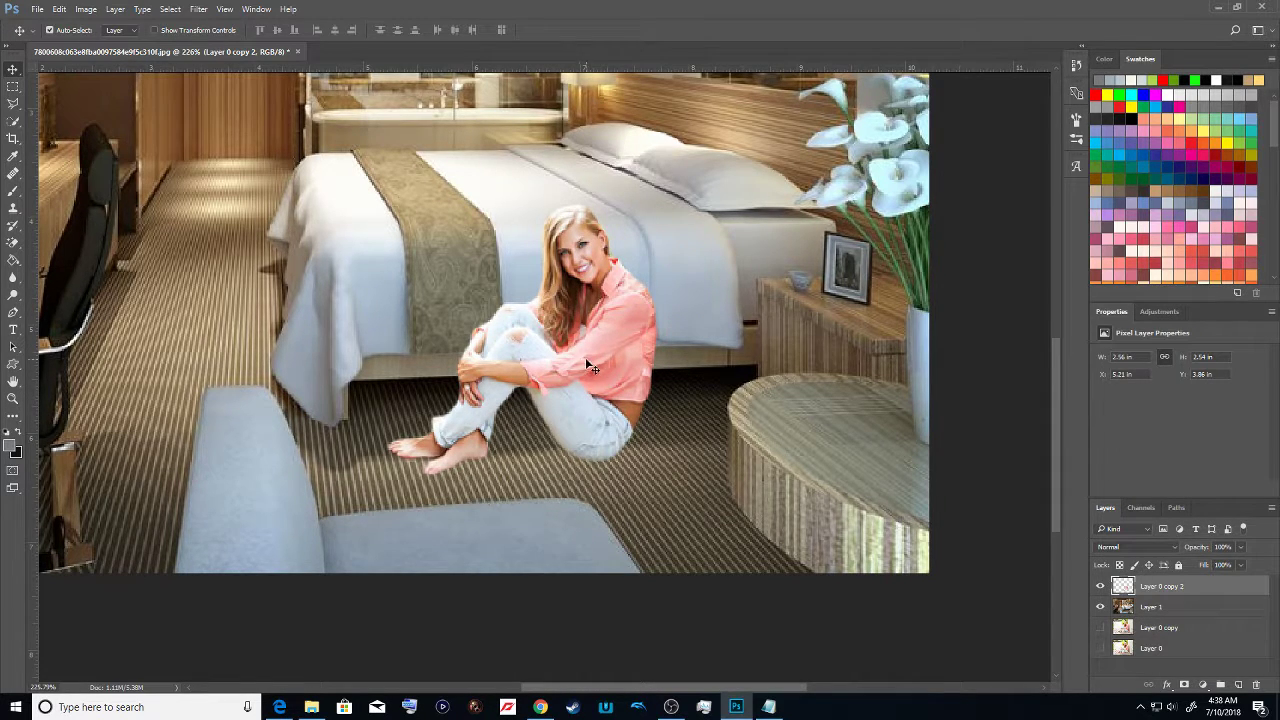
Move the woman slightly lower on the carpet to about Y 4.06 in and check her placement in the room
{"action": "mouse_move", "coordinate": [609, 344]}
{"action": "left_mouse_down"}
{"action": "mouse_move", "coordinate": [606, 325]}
{"action": "mouse_move", "coordinate": [607, 363]}
{"action": "mouse_move", "coordinate": [599, 328]}
{"action": "left_mouse_up"}
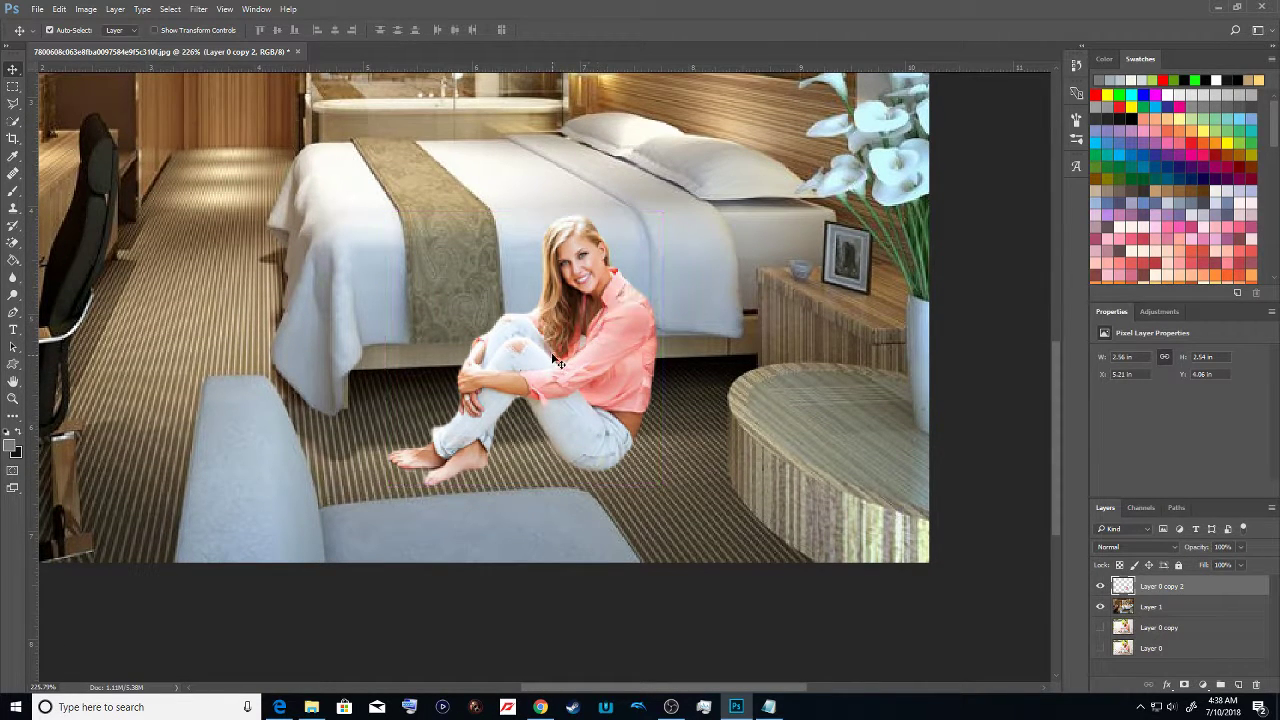
{"action": "double_click", "coordinate": [12, 382]}
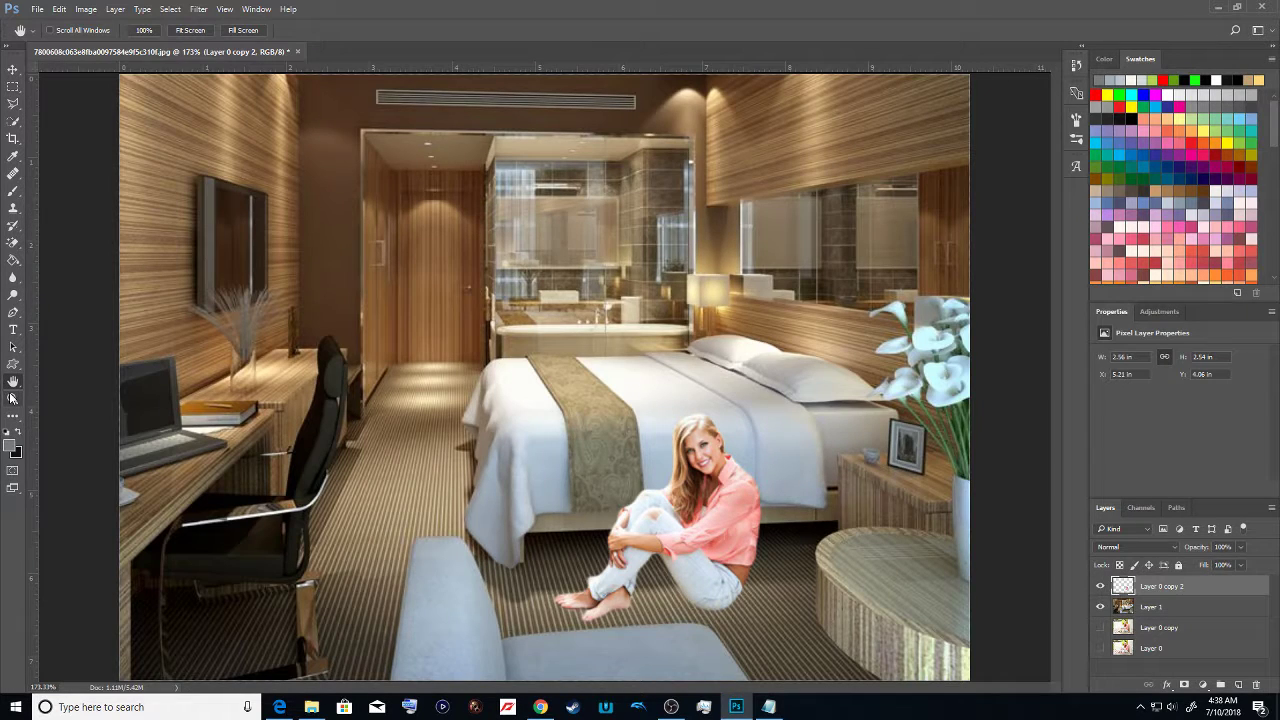
{"action": "left_click", "coordinate": [14, 399]}
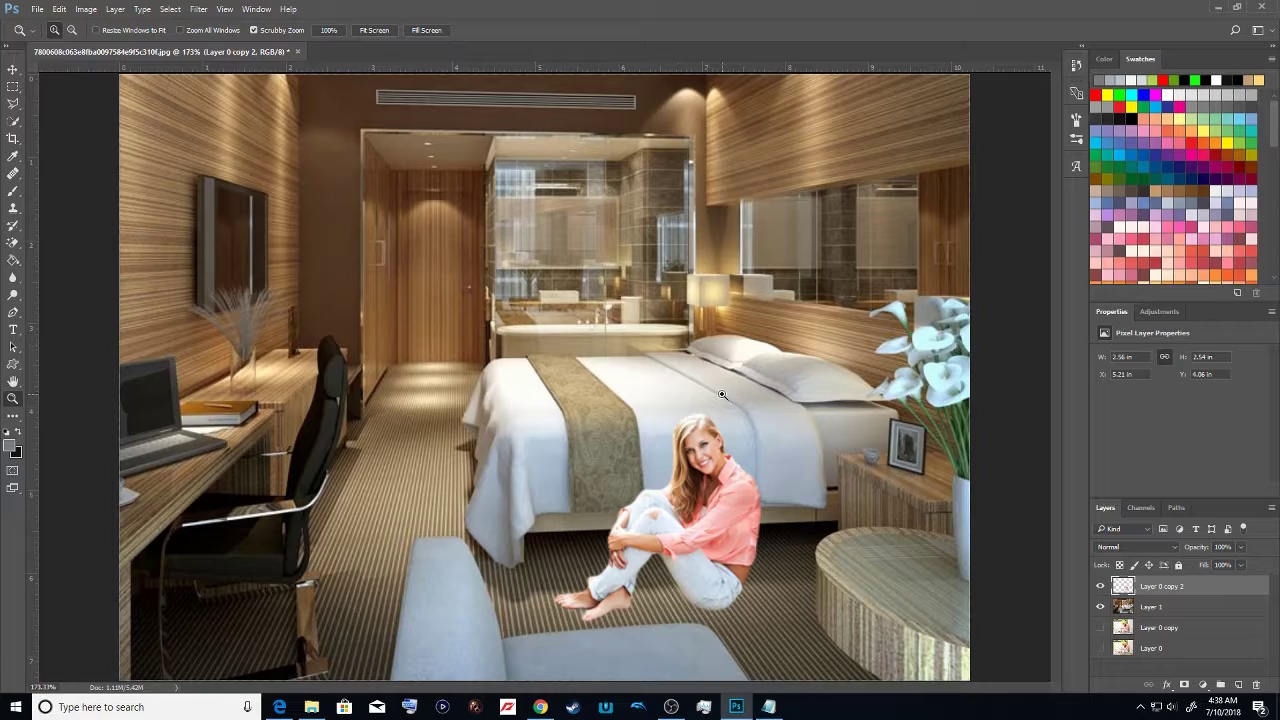
{"action": "left_click", "coordinate": [758, 376]}
{"action": "left_click", "coordinate": [758, 374]}
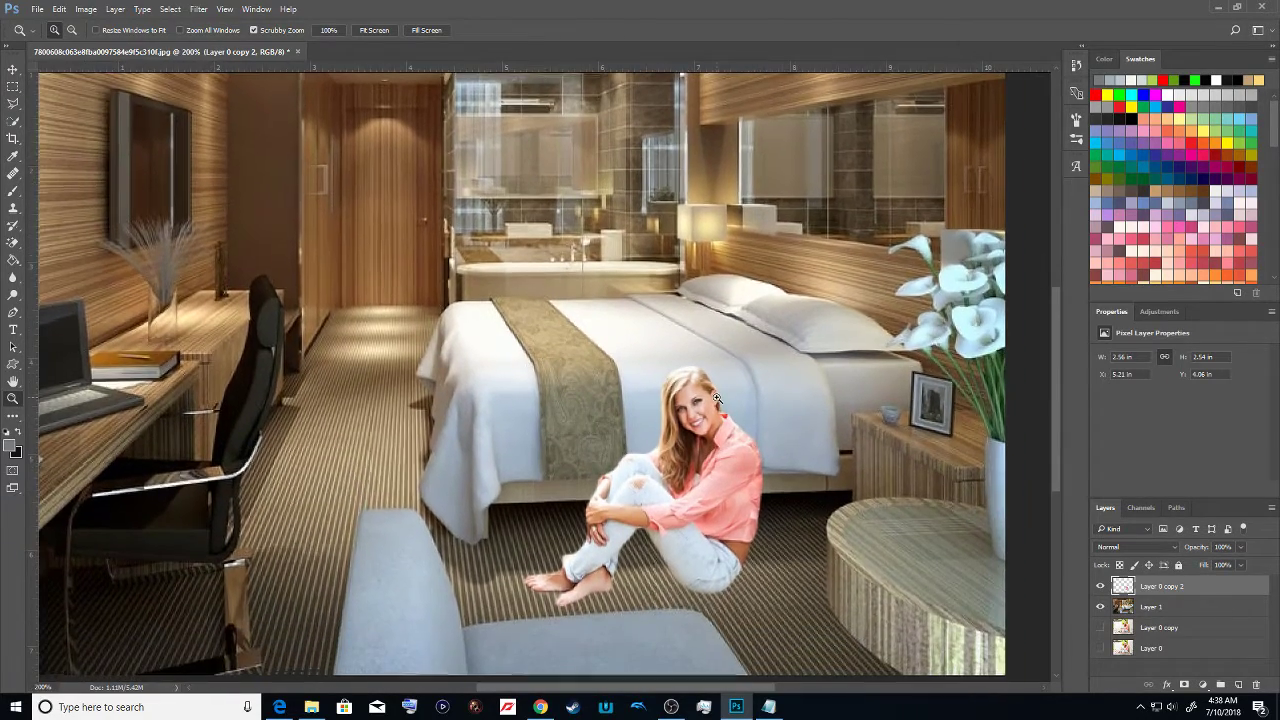
{"action": "scroll", "coordinate": [726, 391], "scroll_direction": "down", "scroll_amount": 2}
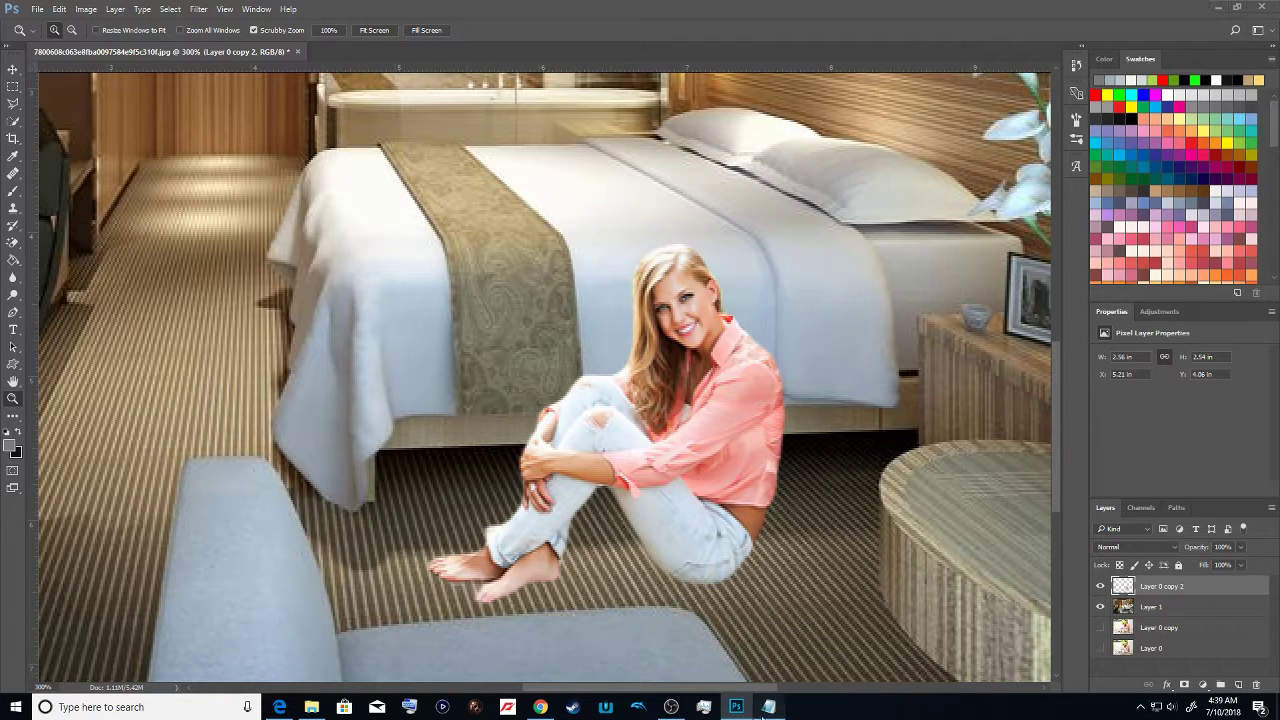
In Notepad, append "now its not looks fake and now we have to add the shadow" to the adjustment line, then return to Photoshop
{"action": "left_click", "coordinate": [768, 707]}
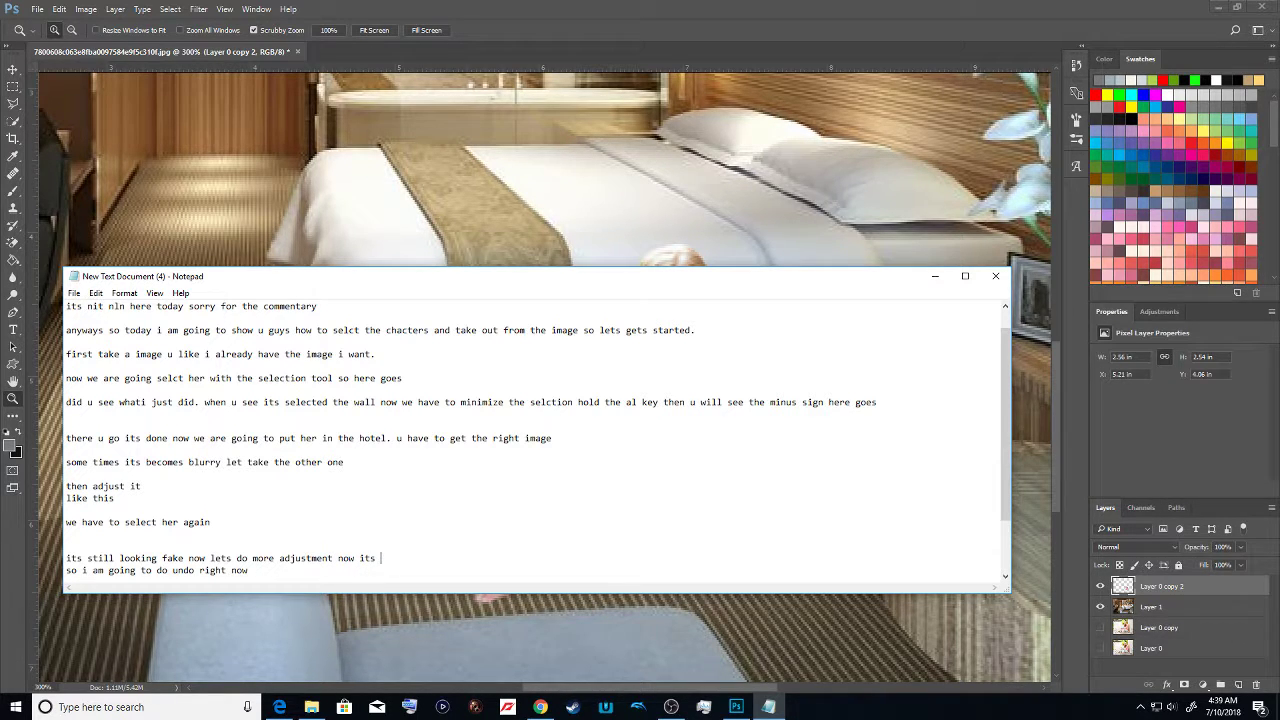
{"action": "type", "text": "o"}
{"action": "type", "text": "trhe"}
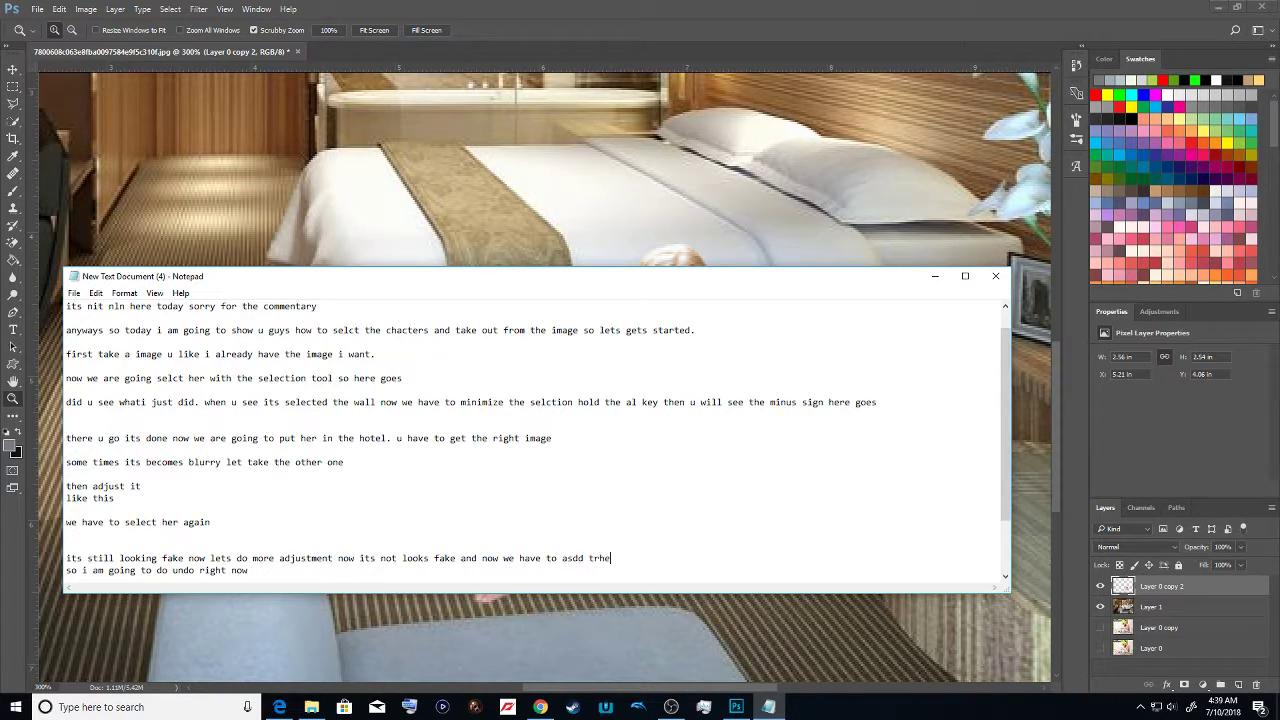
{"action": "key", "text": "BackSpace"}
{"action": "key", "text": "BackSpace"}
{"action": "key", "text": "BackSpace"}
{"action": "key", "text": "BackSpace"}
{"action": "key", "text": "BackSpace"}
{"action": "key", "text": "BackSpace"}
{"action": "key", "text": "BackSpace"}
{"action": "left_click", "coordinate": [575, 173]}
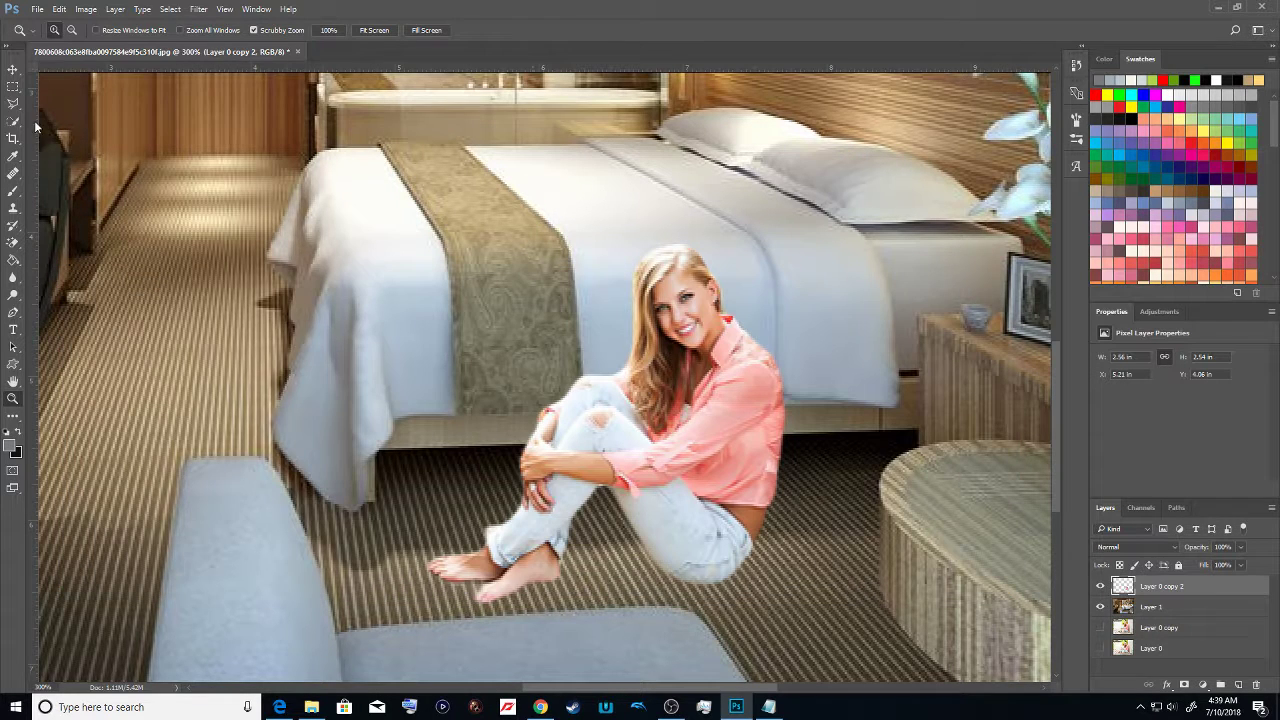
Add a drop shadow to the woman's layer and shift it to a 12° angle
{"action": "left_click", "coordinate": [59, 10]}
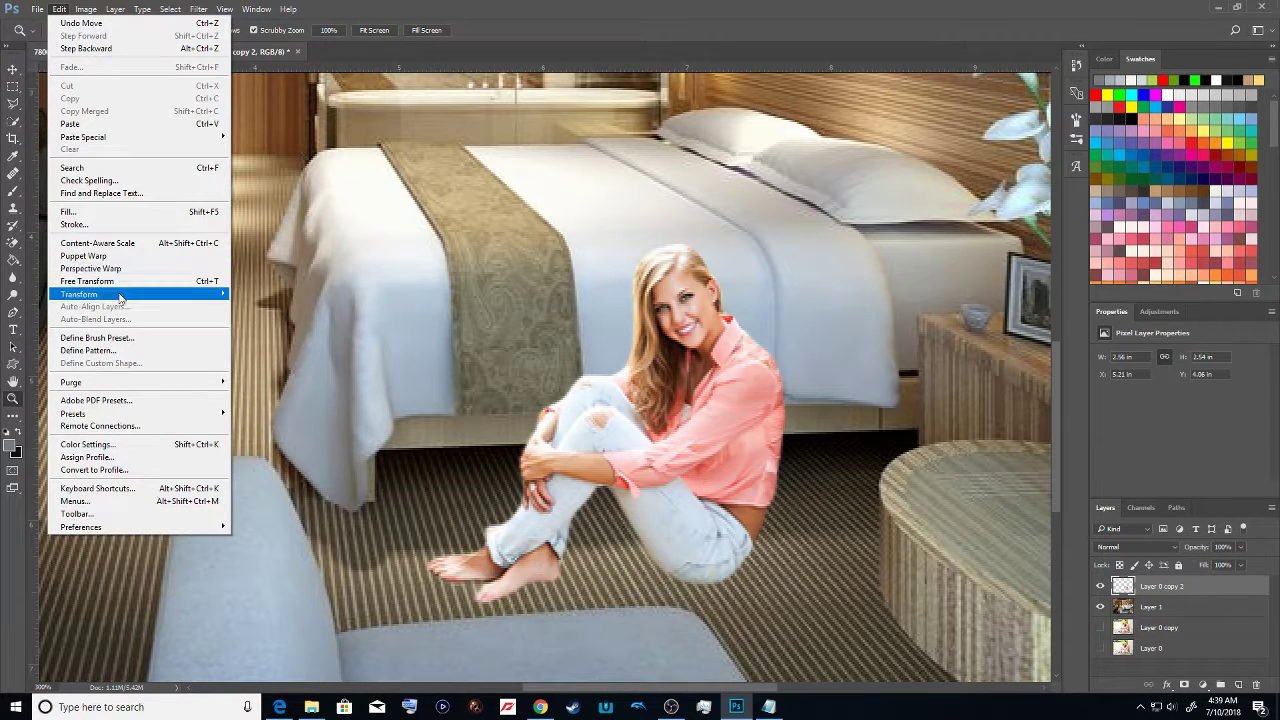
{"action": "left_click", "coordinate": [1231, 584]}
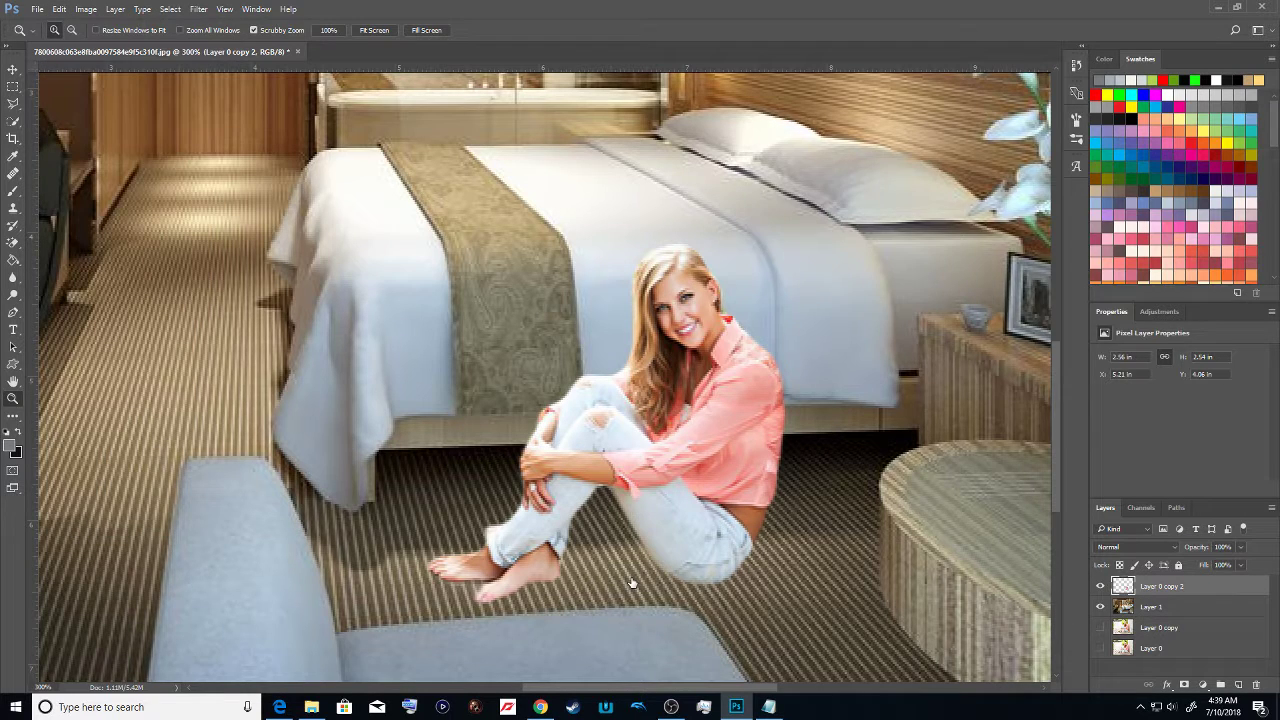
{"action": "double_click", "coordinate": [1231, 586]}
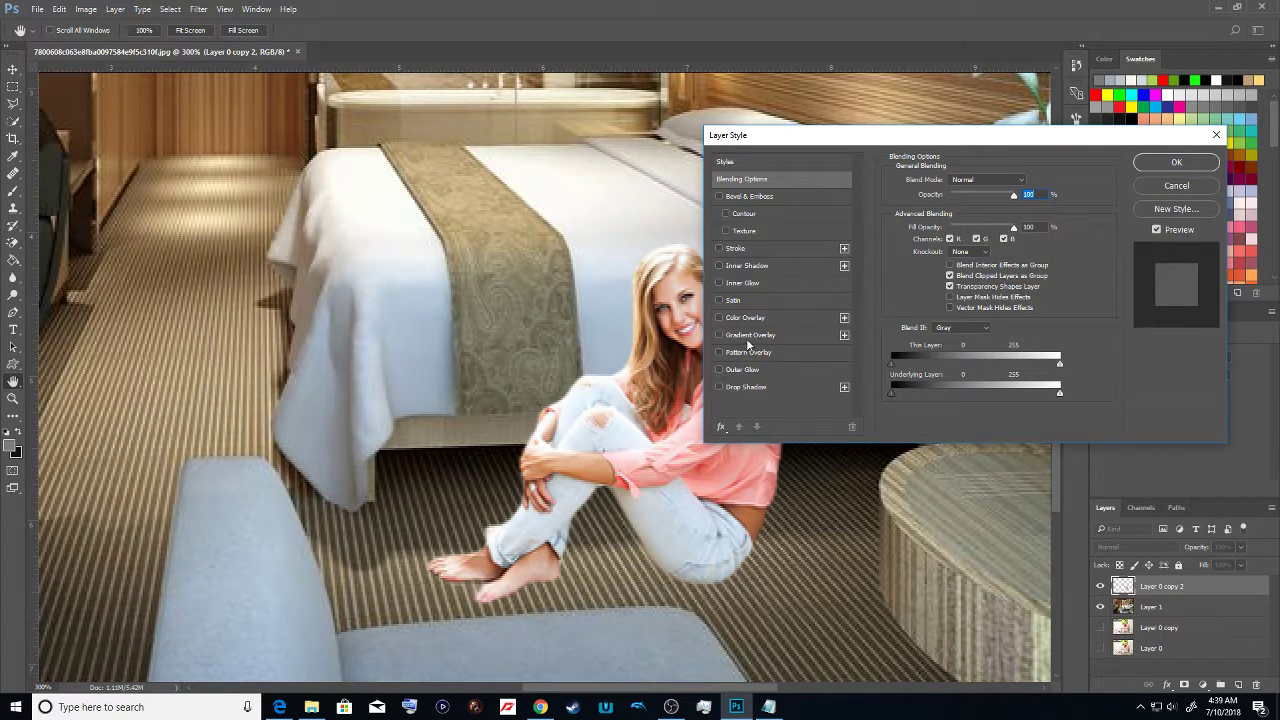
{"action": "left_click", "coordinate": [748, 387]}
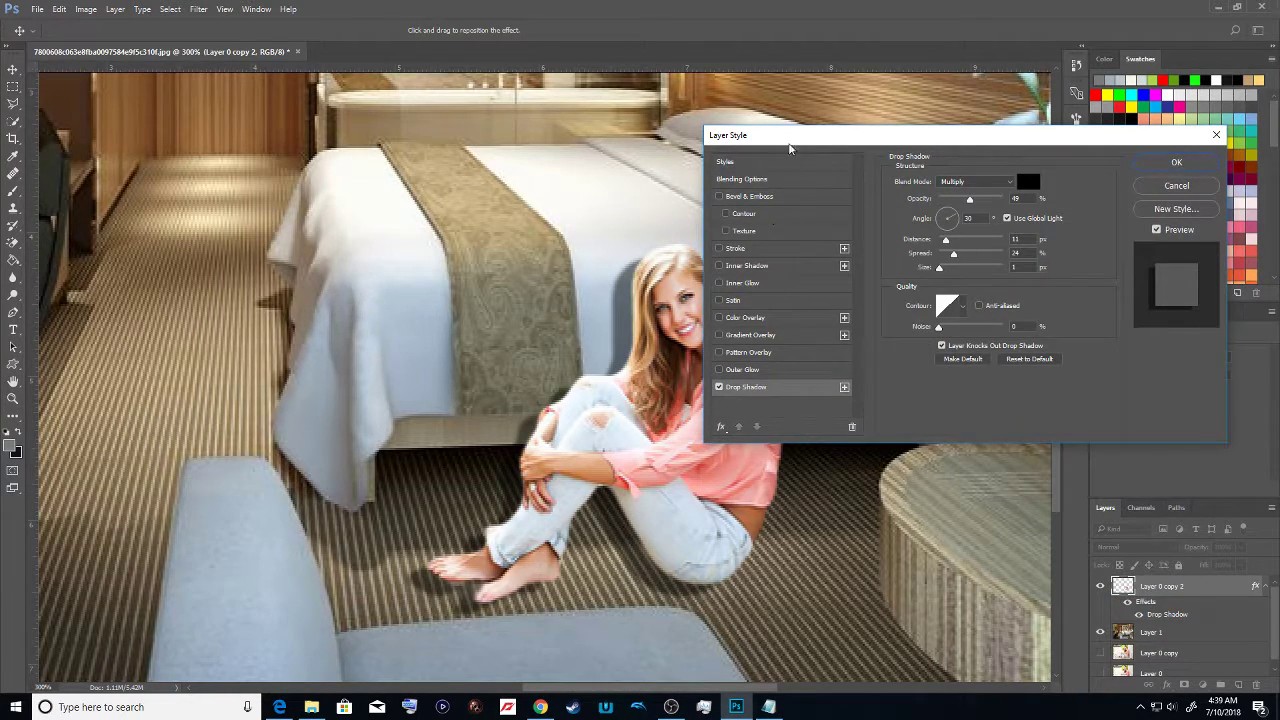
{"action": "left_click_drag", "start_coordinate": [794, 138], "coordinate": [900, 178]}
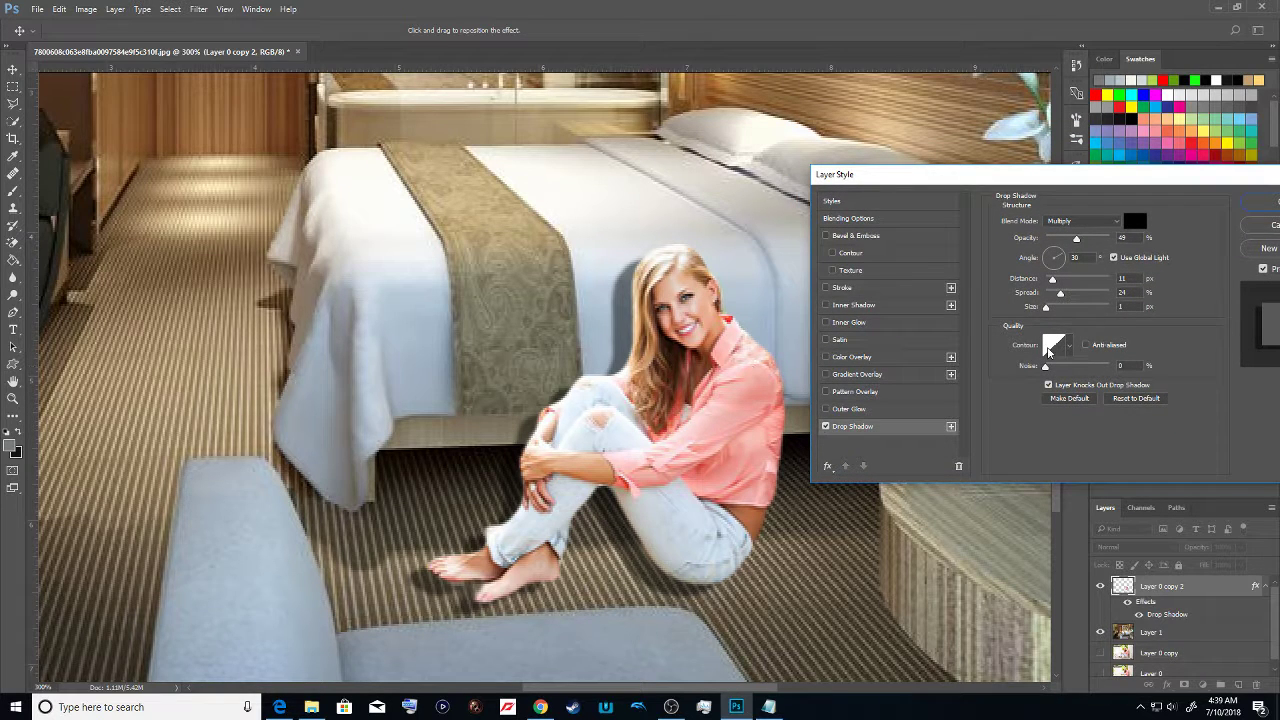
{"action": "mouse_move", "coordinate": [617, 300]}
{"action": "left_mouse_down"}
{"action": "mouse_move", "coordinate": [608, 310]}
{"action": "mouse_move", "coordinate": [614, 282]}
{"action": "mouse_move", "coordinate": [620, 311]}
{"action": "mouse_move", "coordinate": [617, 292]}
{"action": "mouse_move", "coordinate": [610, 300]}
{"action": "mouse_move", "coordinate": [621, 290]}
{"action": "mouse_move", "coordinate": [606, 300]}
{"action": "left_mouse_up"}
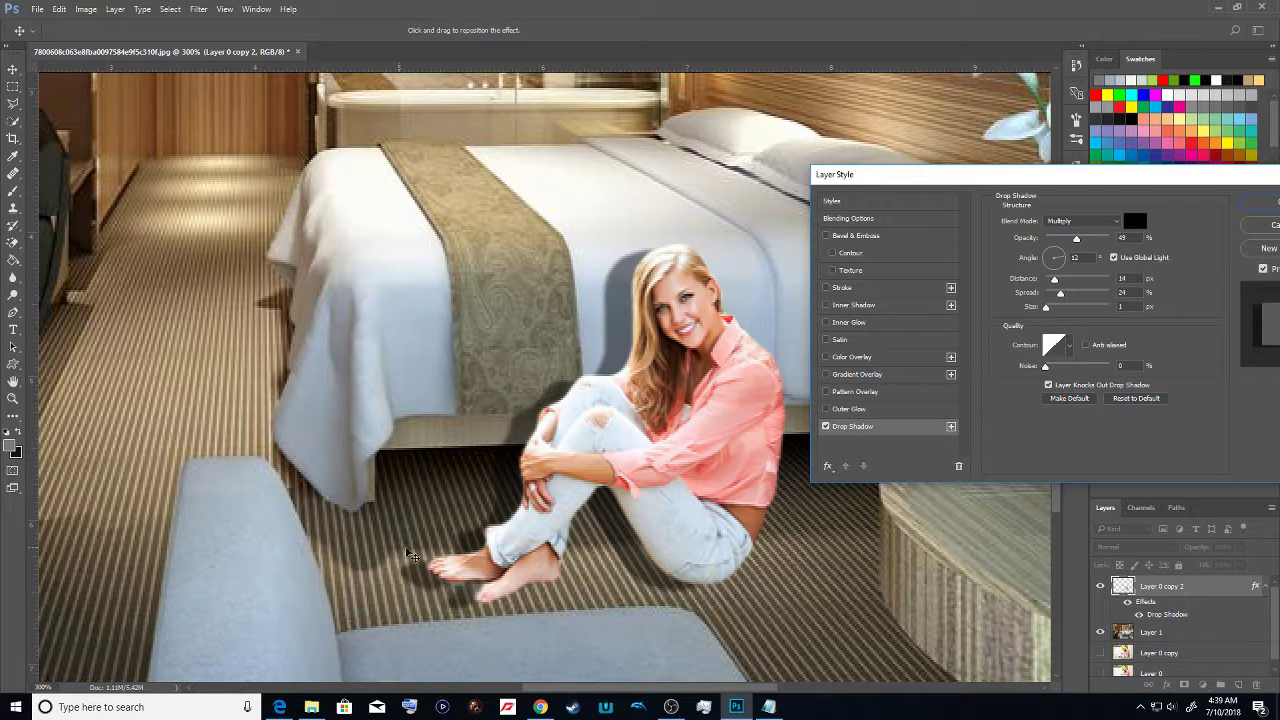
Set the drop shadow's distance to 4 px, spread to 0% and size to 9 px, and apply the layer style
{"action": "left_click_drag", "start_coordinate": [1054, 281], "coordinate": [1050, 287]}
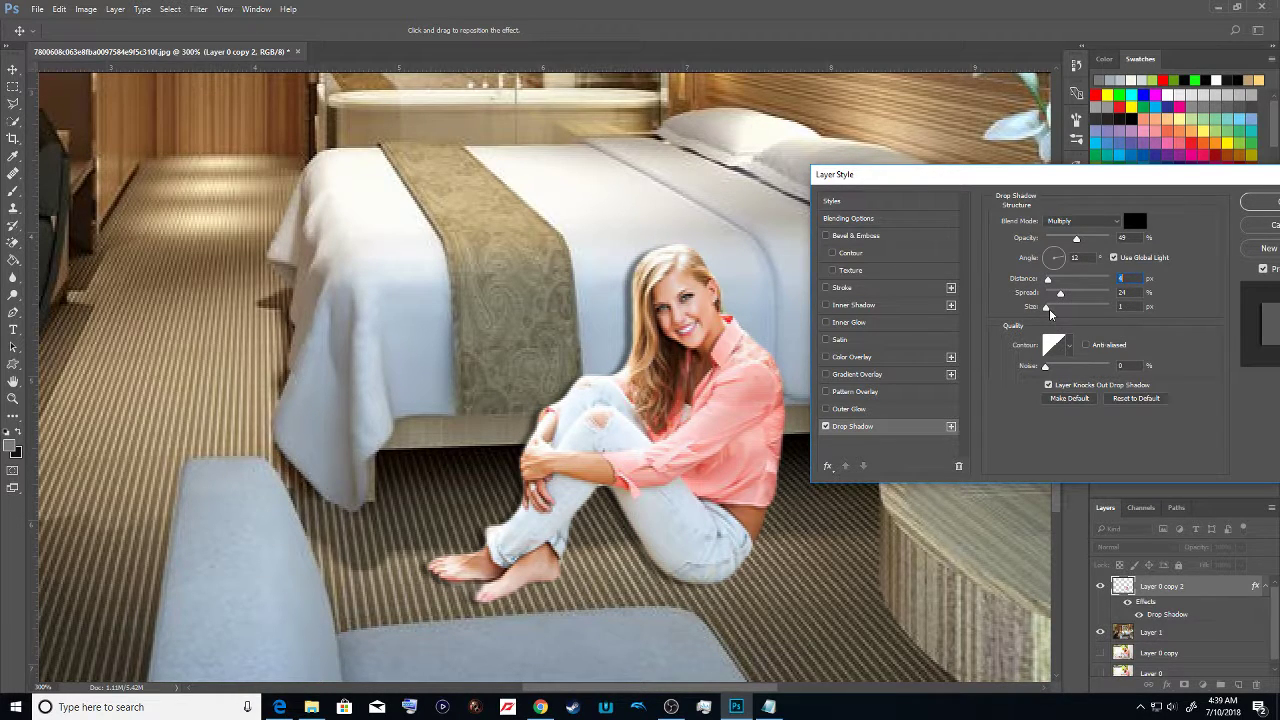
{"action": "left_click_drag", "start_coordinate": [1060, 297], "coordinate": [1089, 300]}
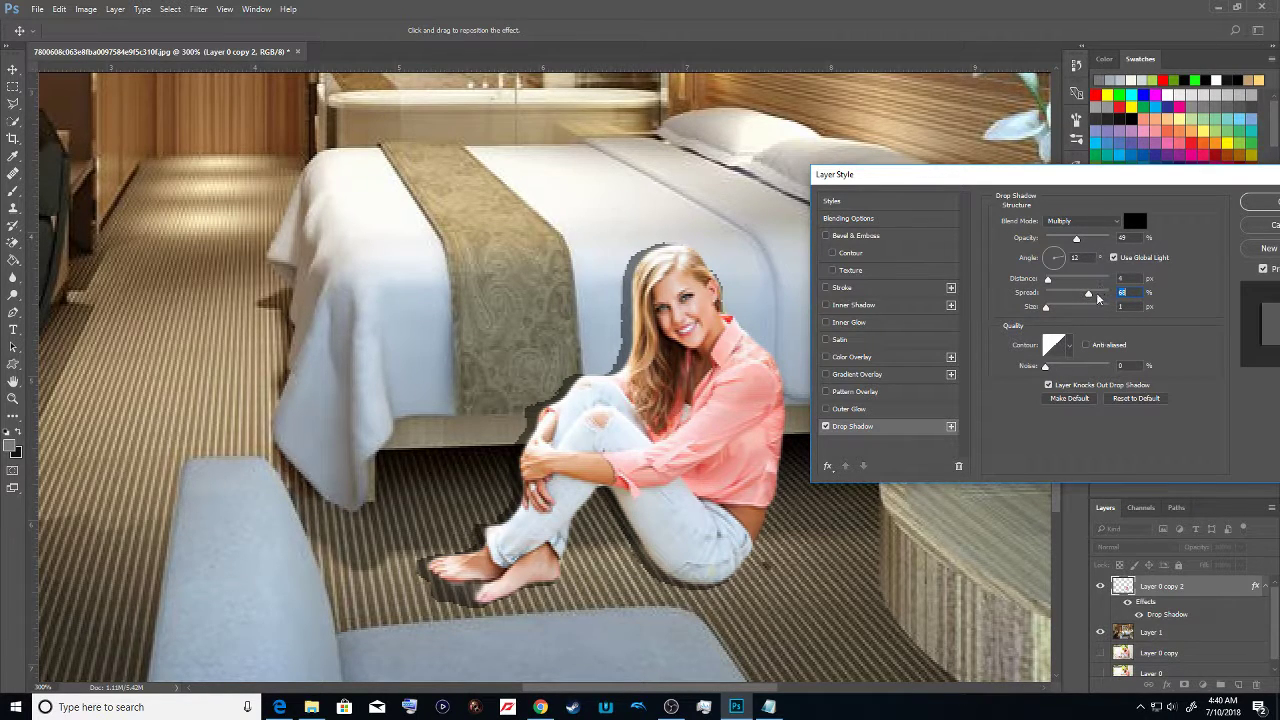
{"action": "left_click_drag", "start_coordinate": [1089, 293], "coordinate": [1042, 295]}
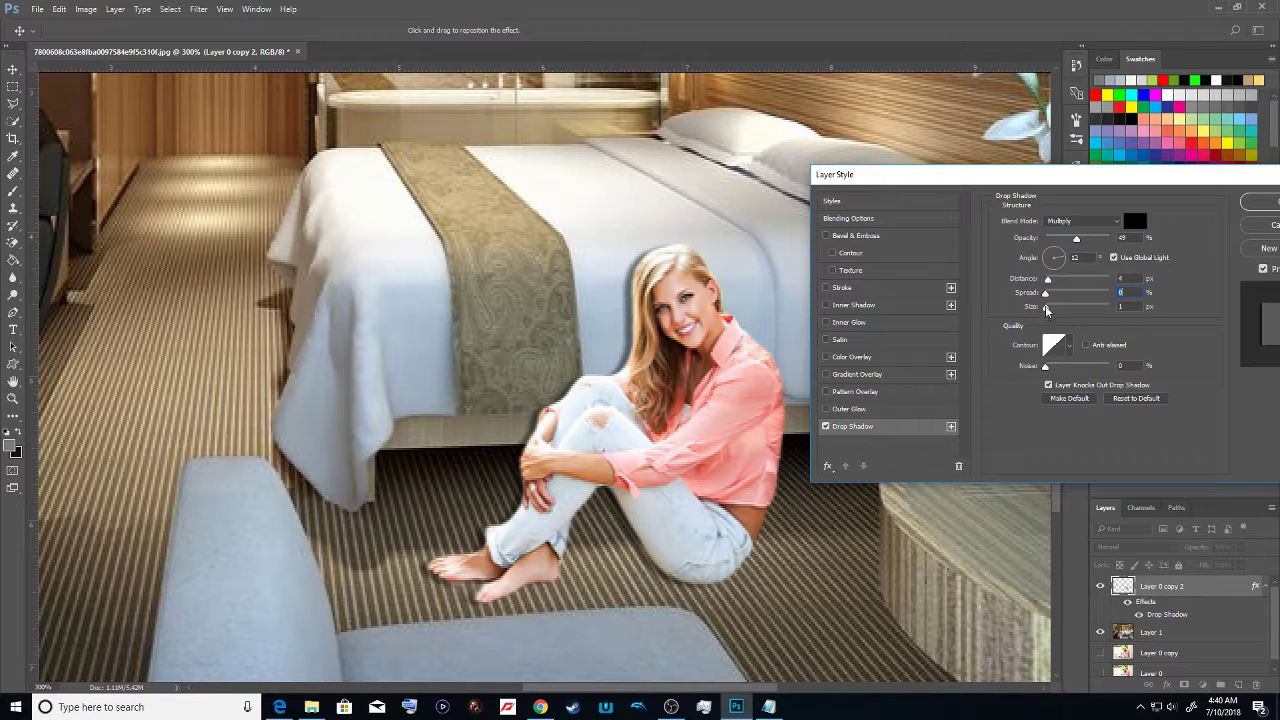
{"action": "left_click_drag", "start_coordinate": [1047, 308], "coordinate": [1053, 310]}
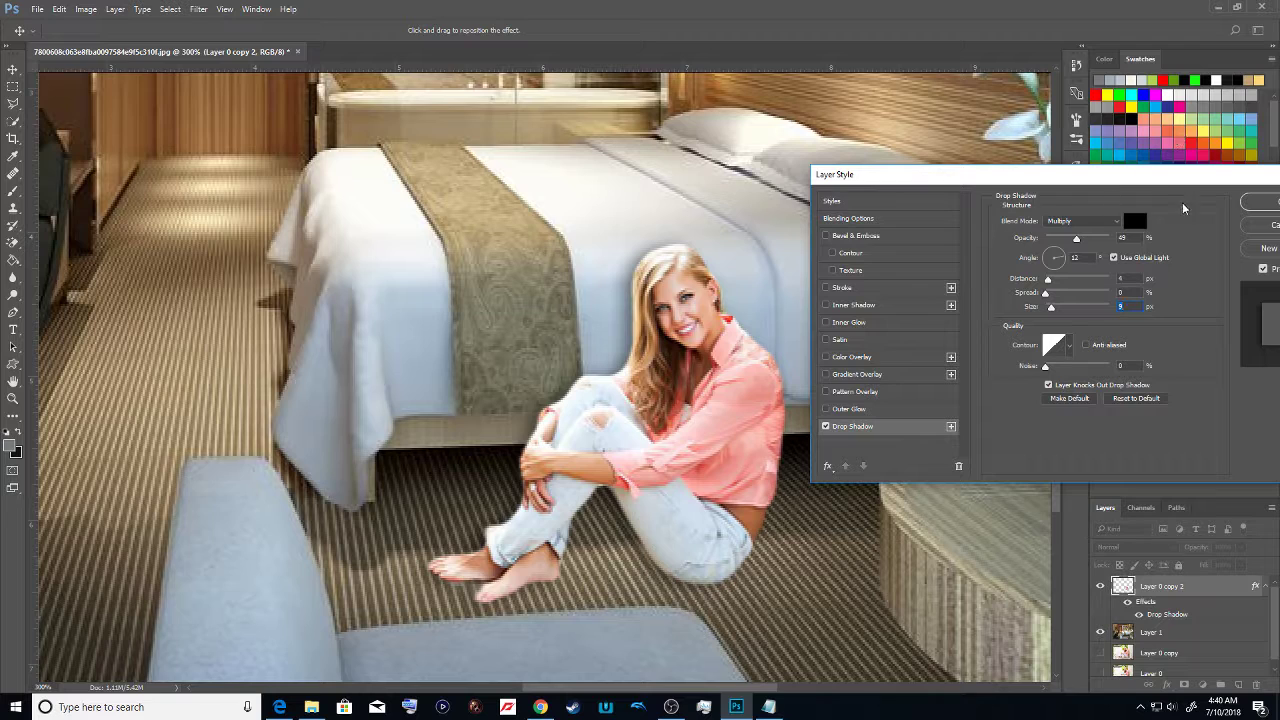
{"action": "left_click", "coordinate": [1245, 203]}
Check the whole image, append "now itsd finally done now just color thats the left" to the Notepad adjustment line, and return to Photoshop
{"action": "key", "text": "z"}
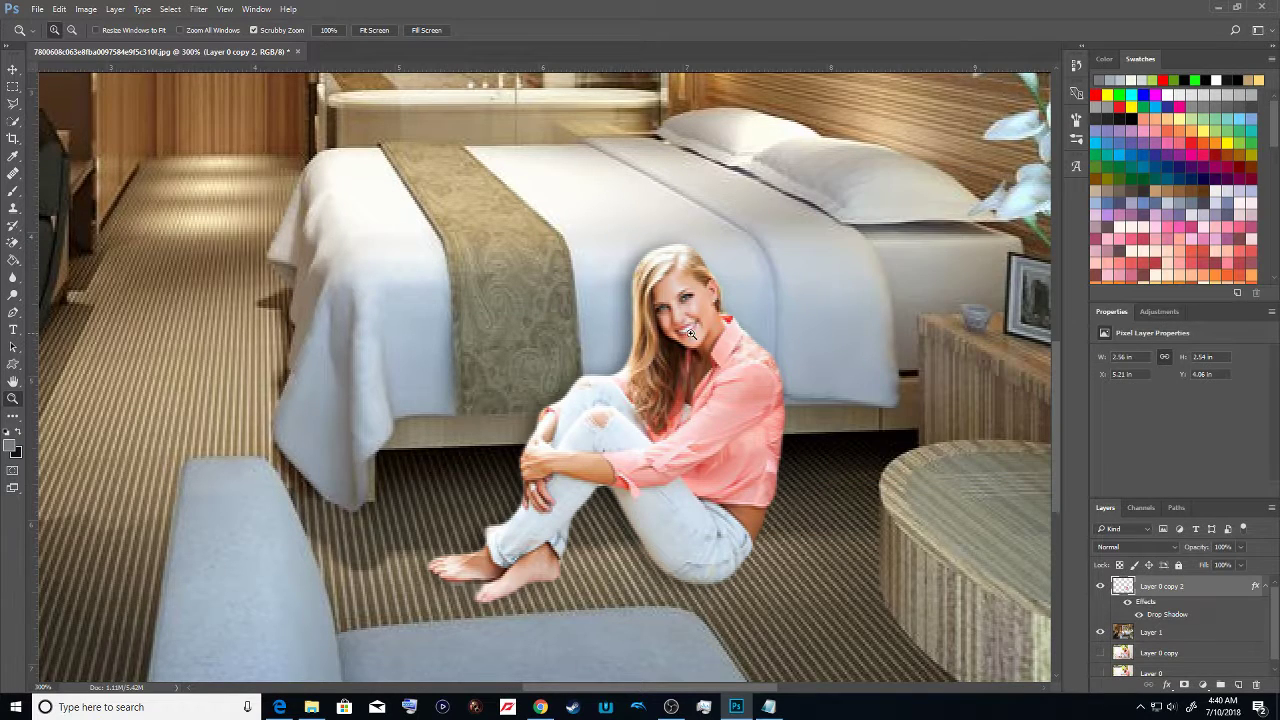
{"action": "scroll", "coordinate": [485, 318], "scroll_direction": "down", "scroll_amount": 1}
{"action": "scroll", "coordinate": [485, 318], "scroll_direction": "up", "scroll_amount": 1}
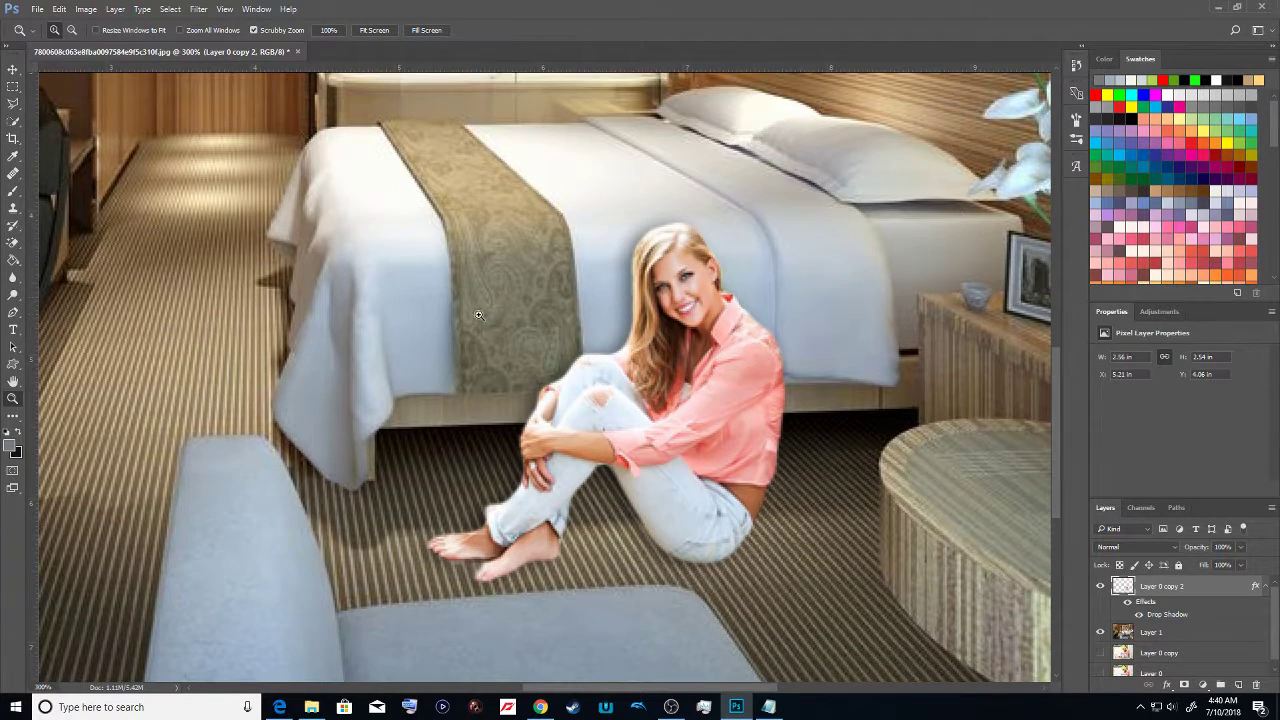
{"action": "double_click", "coordinate": [13, 382]}
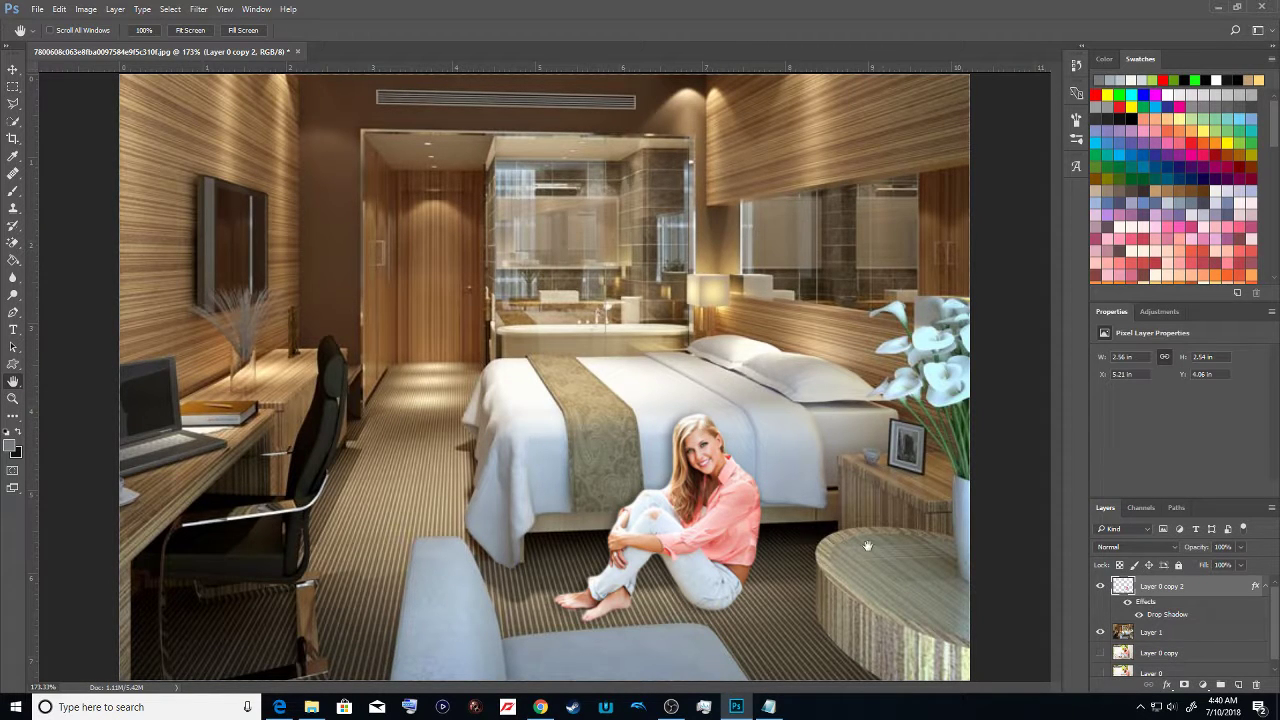
{"action": "left_click", "coordinate": [757, 707]}
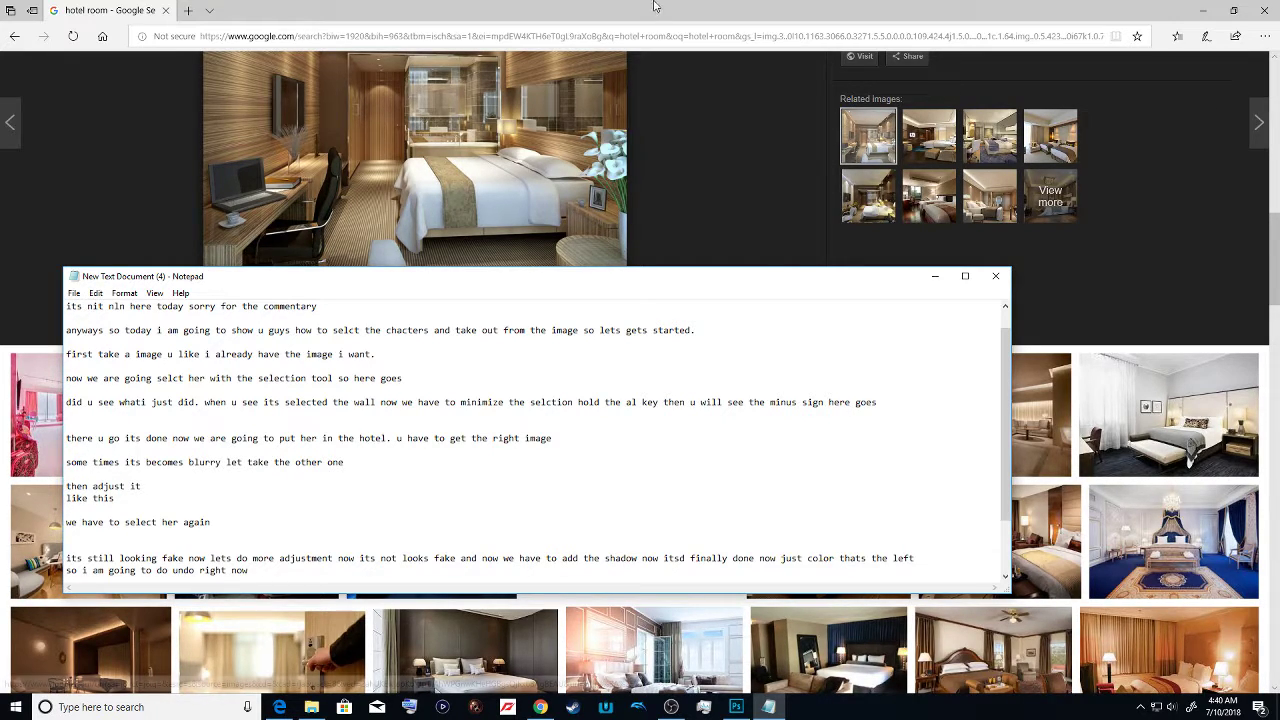
{"action": "key", "text": "alt+Tab"}
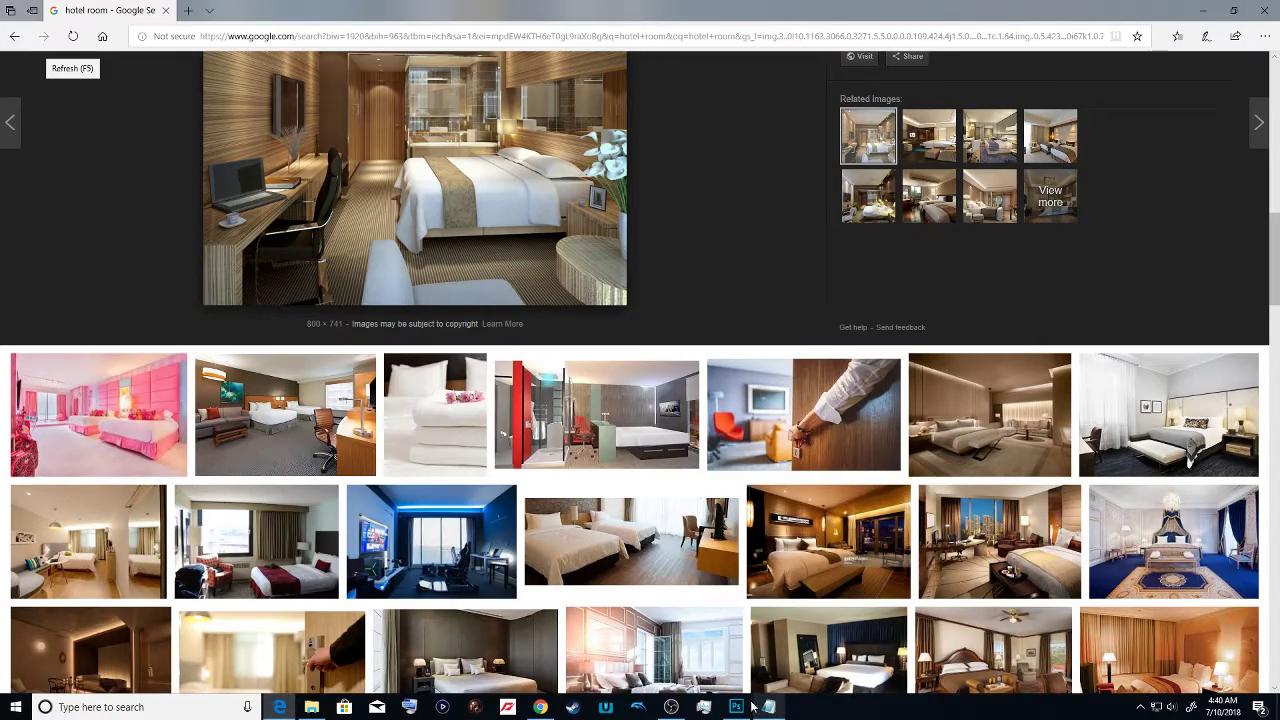
{"action": "key", "text": "alt+Tab"}
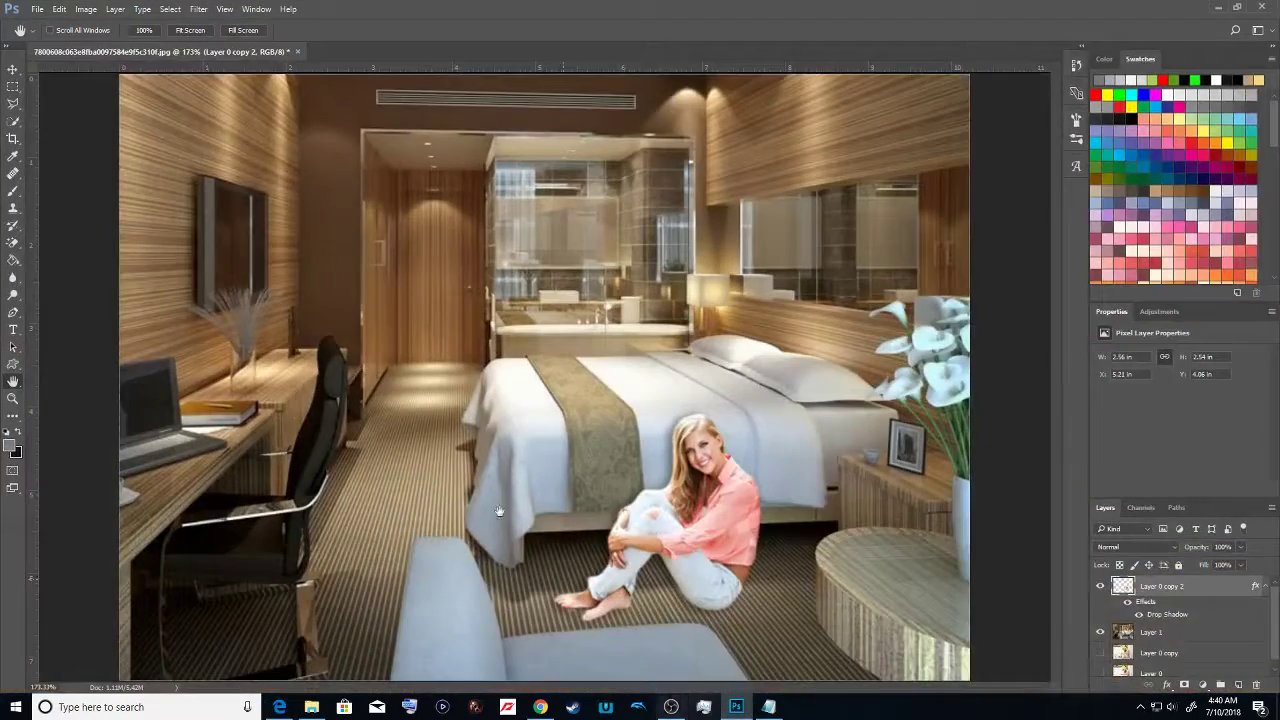
Correct the woman's layer colours with Auto Tone and Auto Color, finishing with another Auto Tone
{"action": "left_click", "coordinate": [86, 9]}
{"action": "left_click", "coordinate": [117, 62]}
{"action": "left_click", "coordinate": [86, 9]}
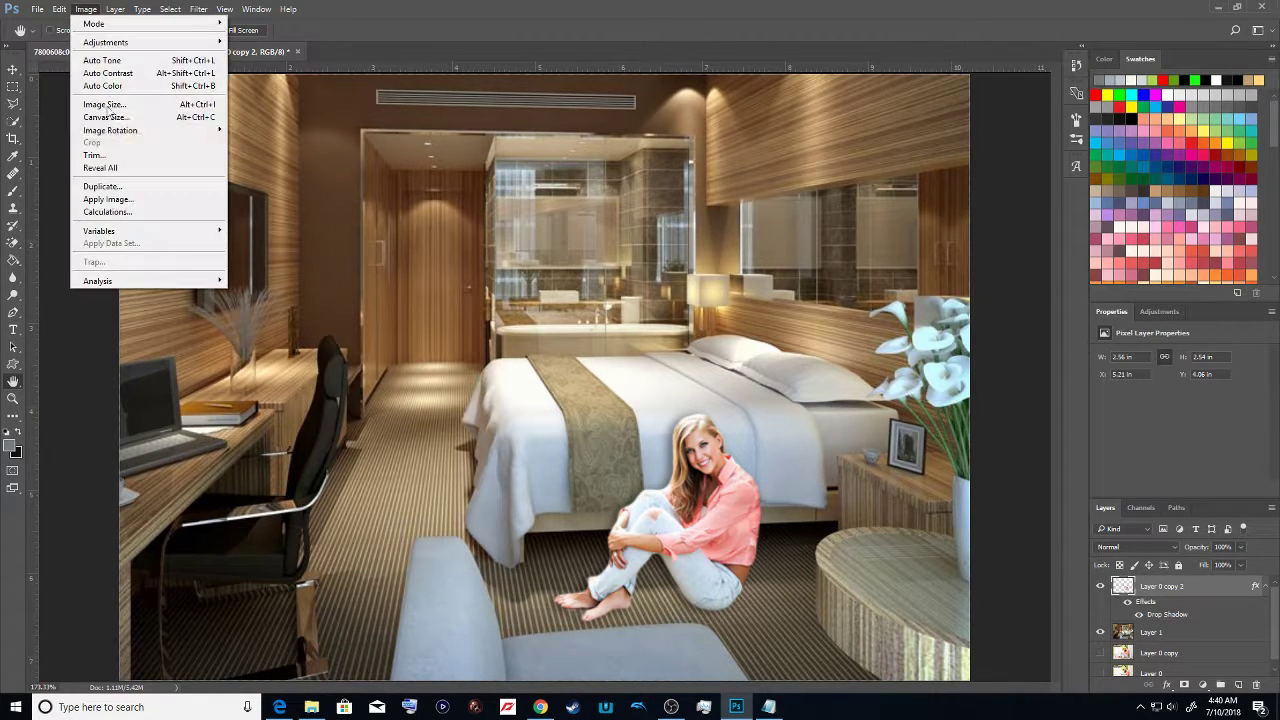
{"action": "left_click", "coordinate": [92, 57]}
{"action": "left_click", "coordinate": [87, 10]}
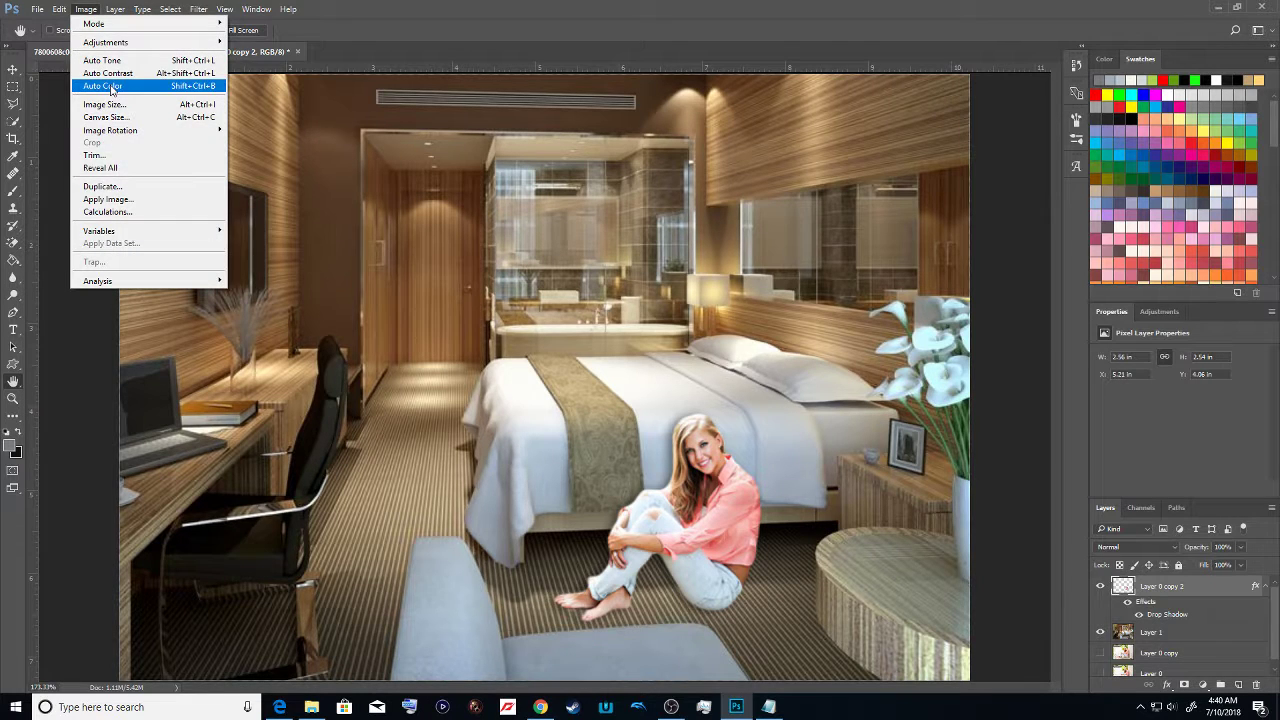
{"action": "left_click", "coordinate": [112, 86]}
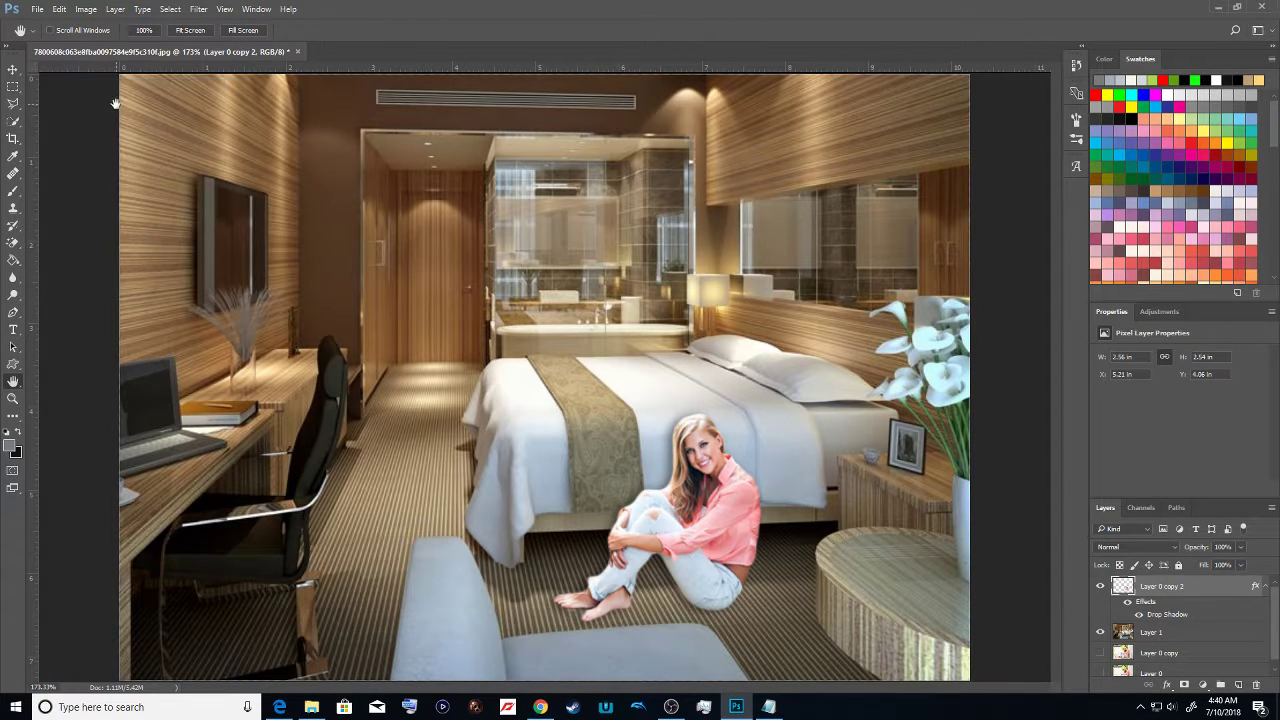
{"action": "left_click", "coordinate": [78, 9]}
{"action": "left_click", "coordinate": [108, 60]}
In Notepad, append "now its finally done" to the adjustment line and add "thaks for watching bye now" as the closing line
{"action": "left_click", "coordinate": [772, 707]}
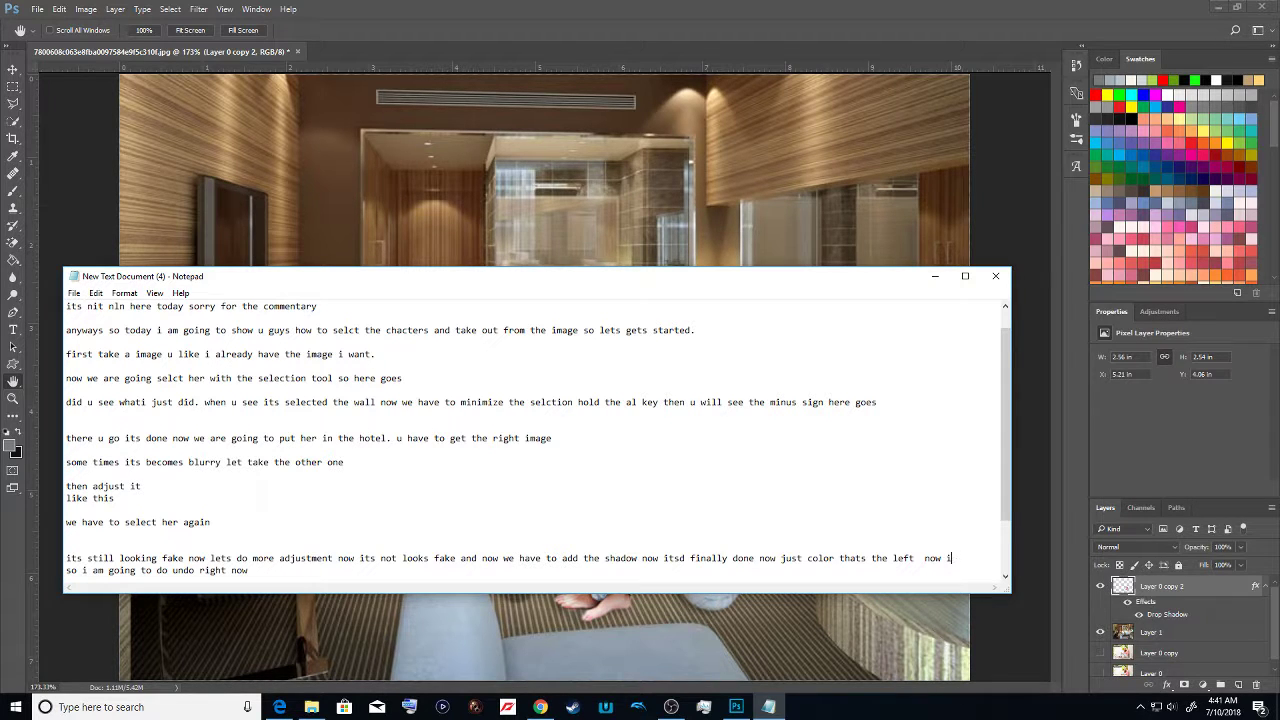
{"action": "type", "text": "ally done"}
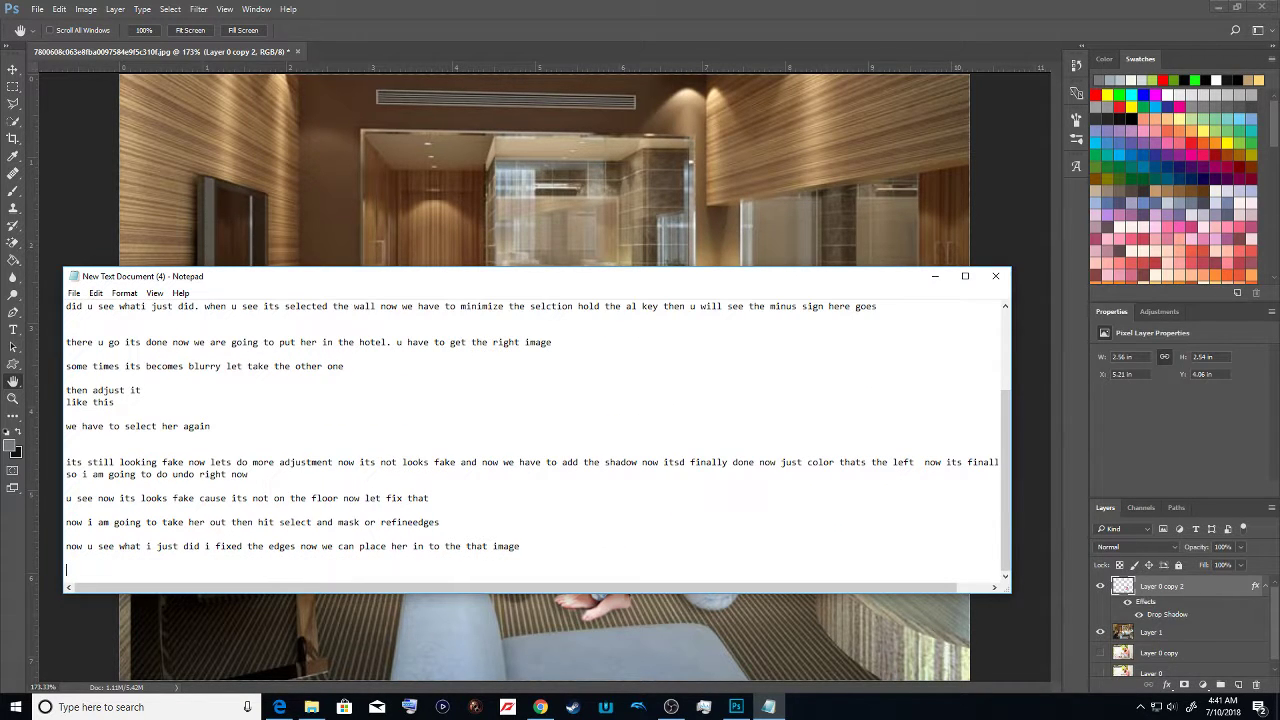
{"action": "type", "text": "thaks for watching bye noqw"}
{"action": "left_click", "coordinate": [538, 707]}
{"action": "left_click", "coordinate": [538, 707]}
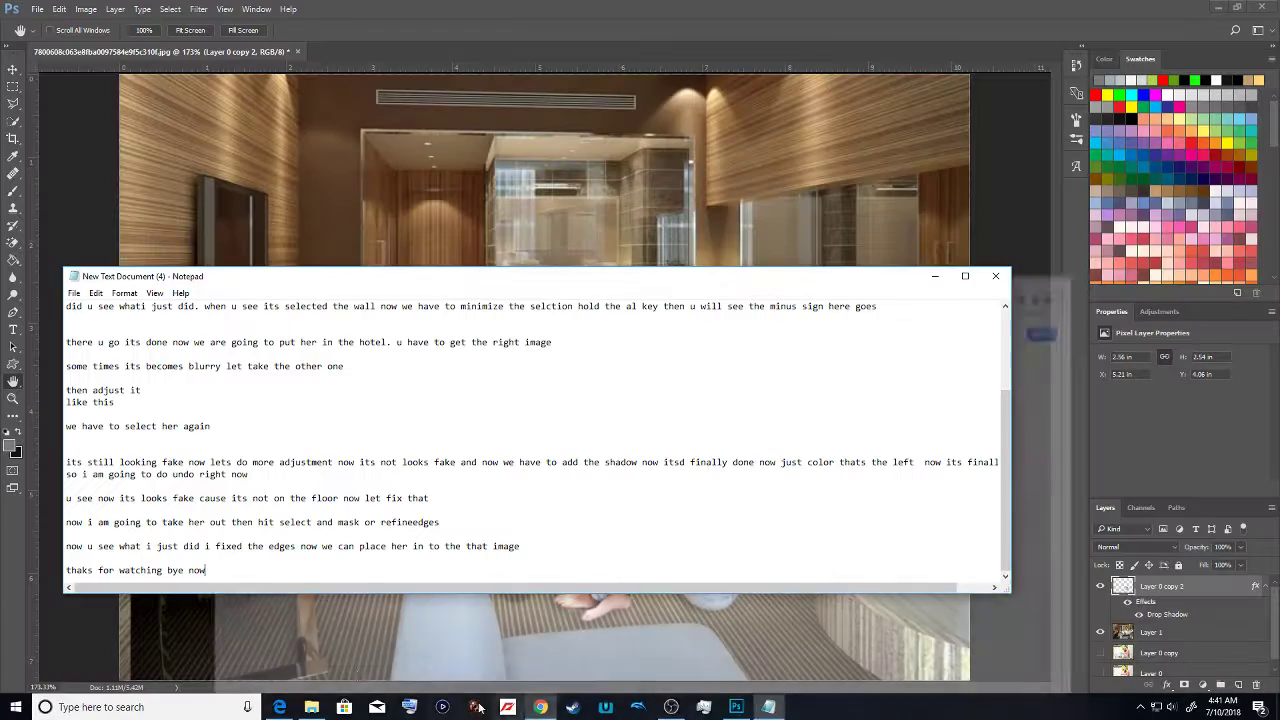
{"action": "left_click", "coordinate": [671, 707]}
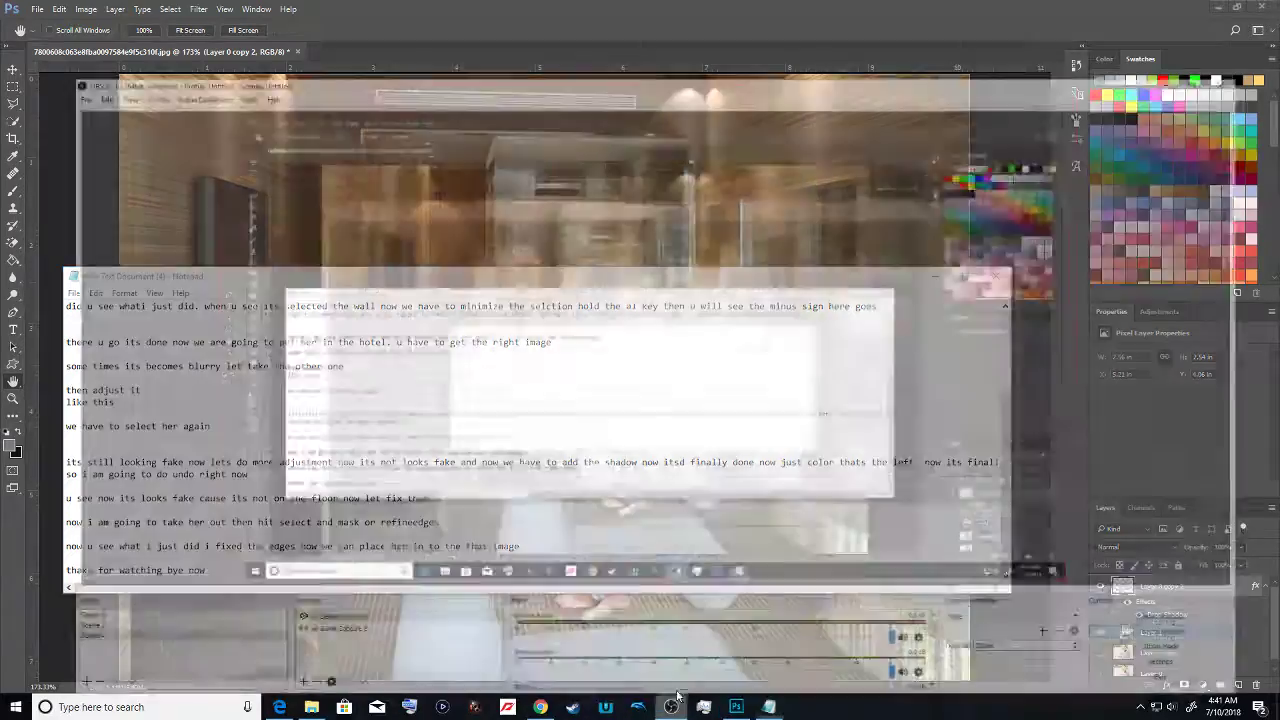